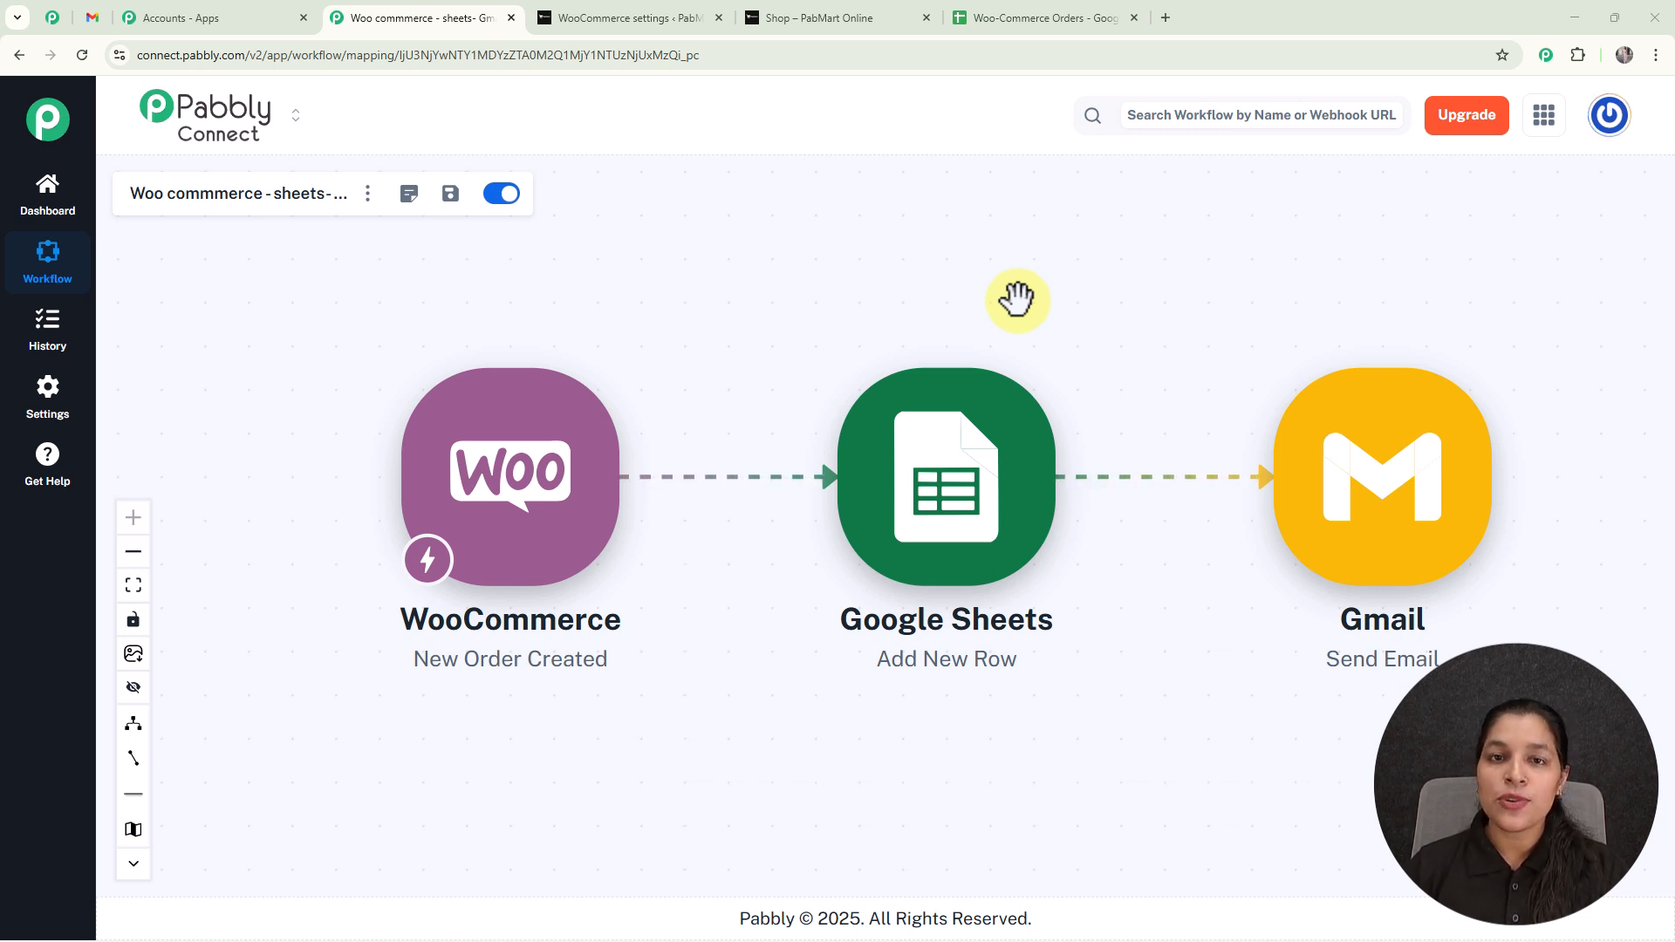
In the PabMart Online shop, add the RTx Mobile to the cart and proceed to checkout.
click(859, 12)
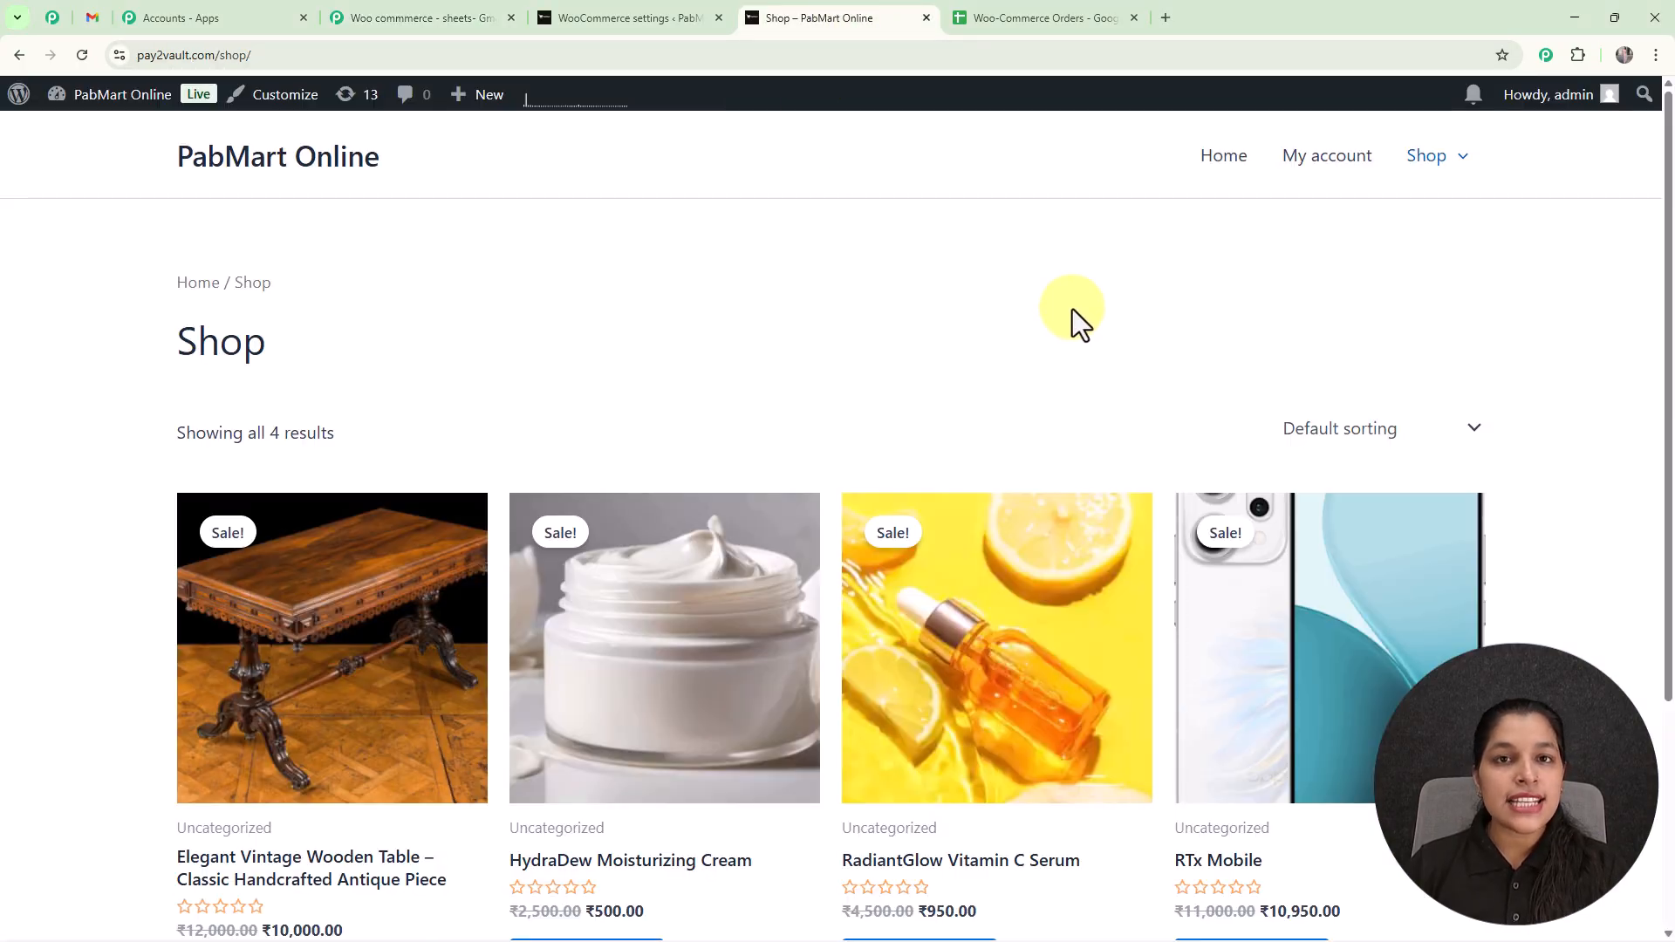
scroll(1079, 327, down, 1)
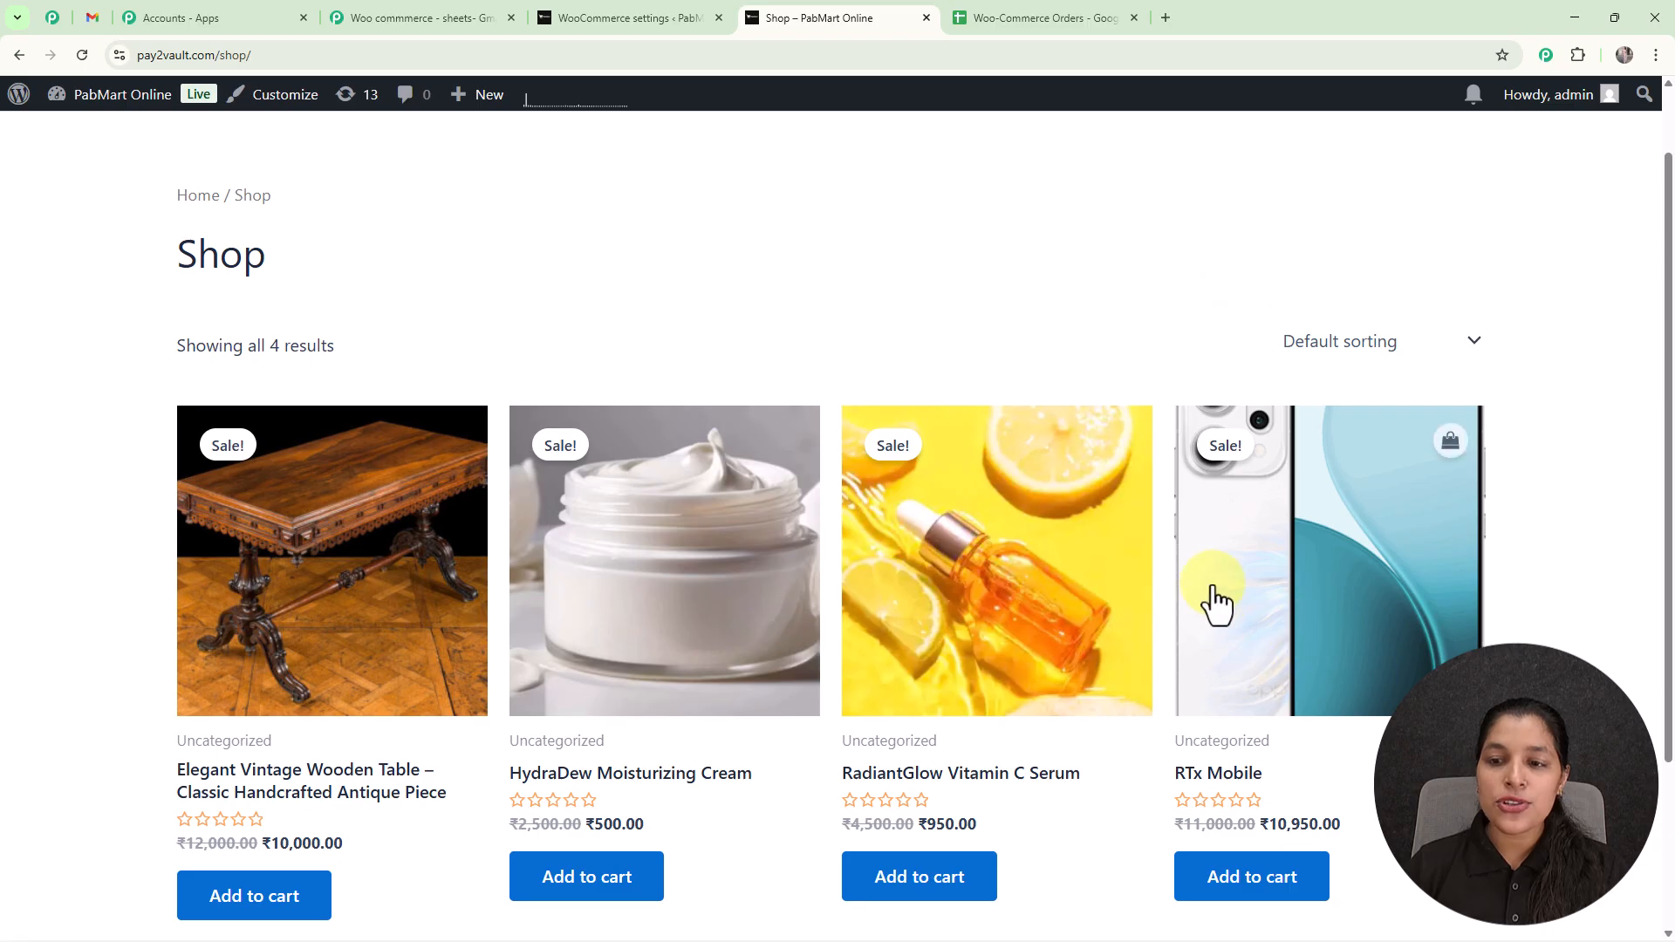
scroll(1239, 594, down, 1)
scroll(1309, 527, down, 1)
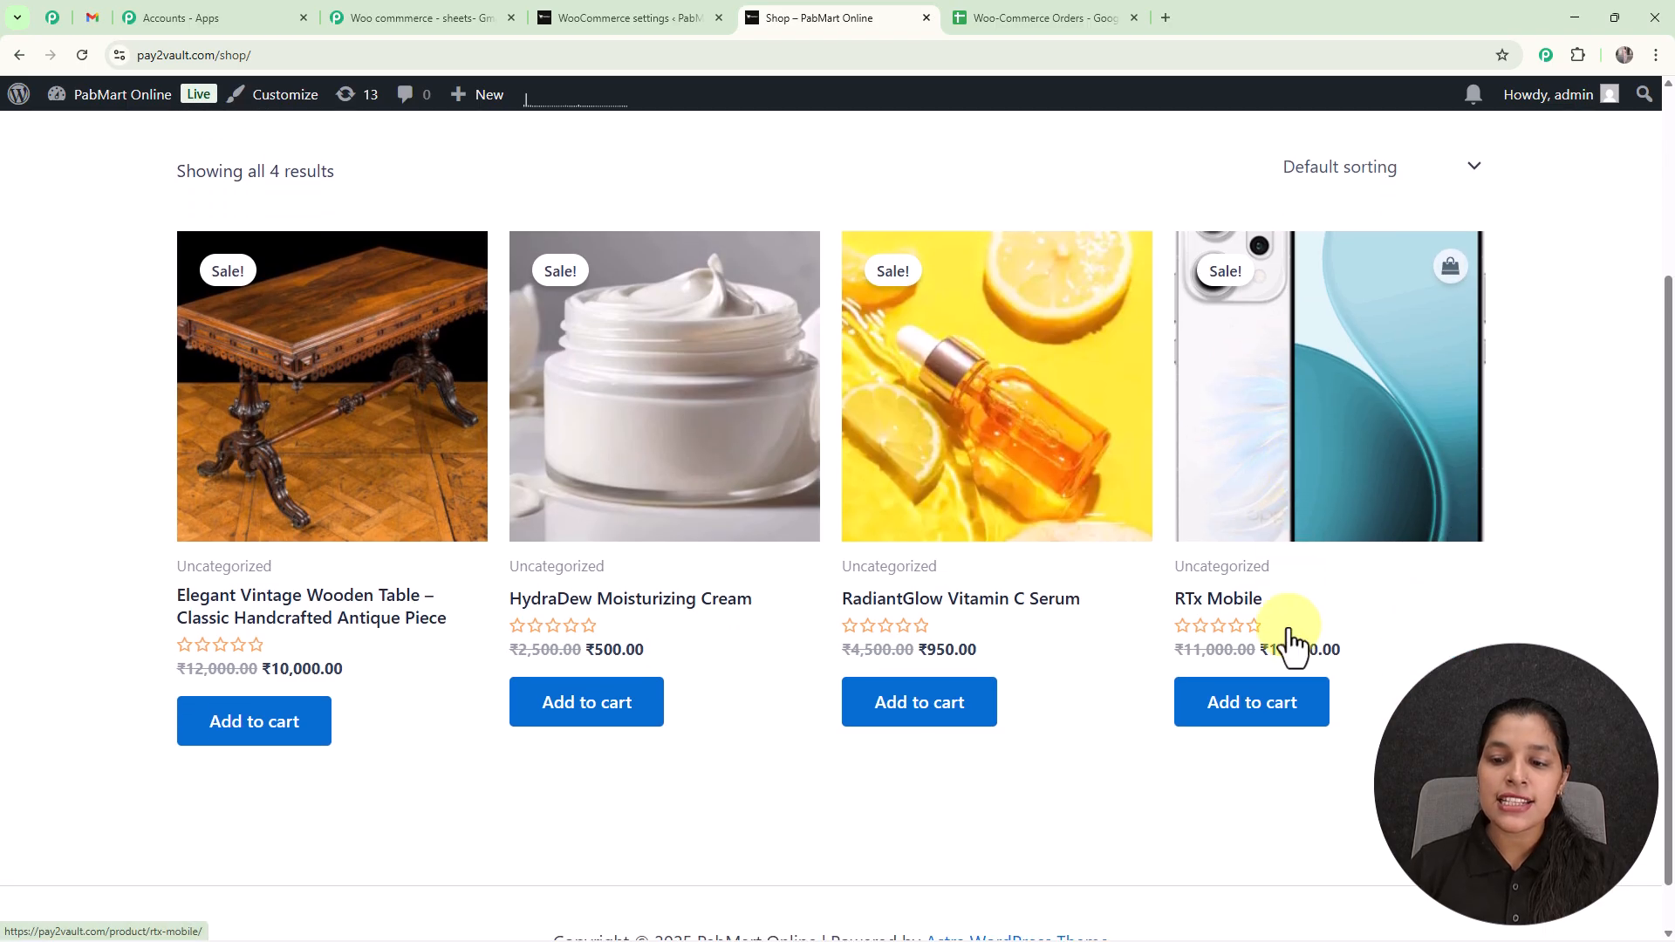
click(1257, 725)
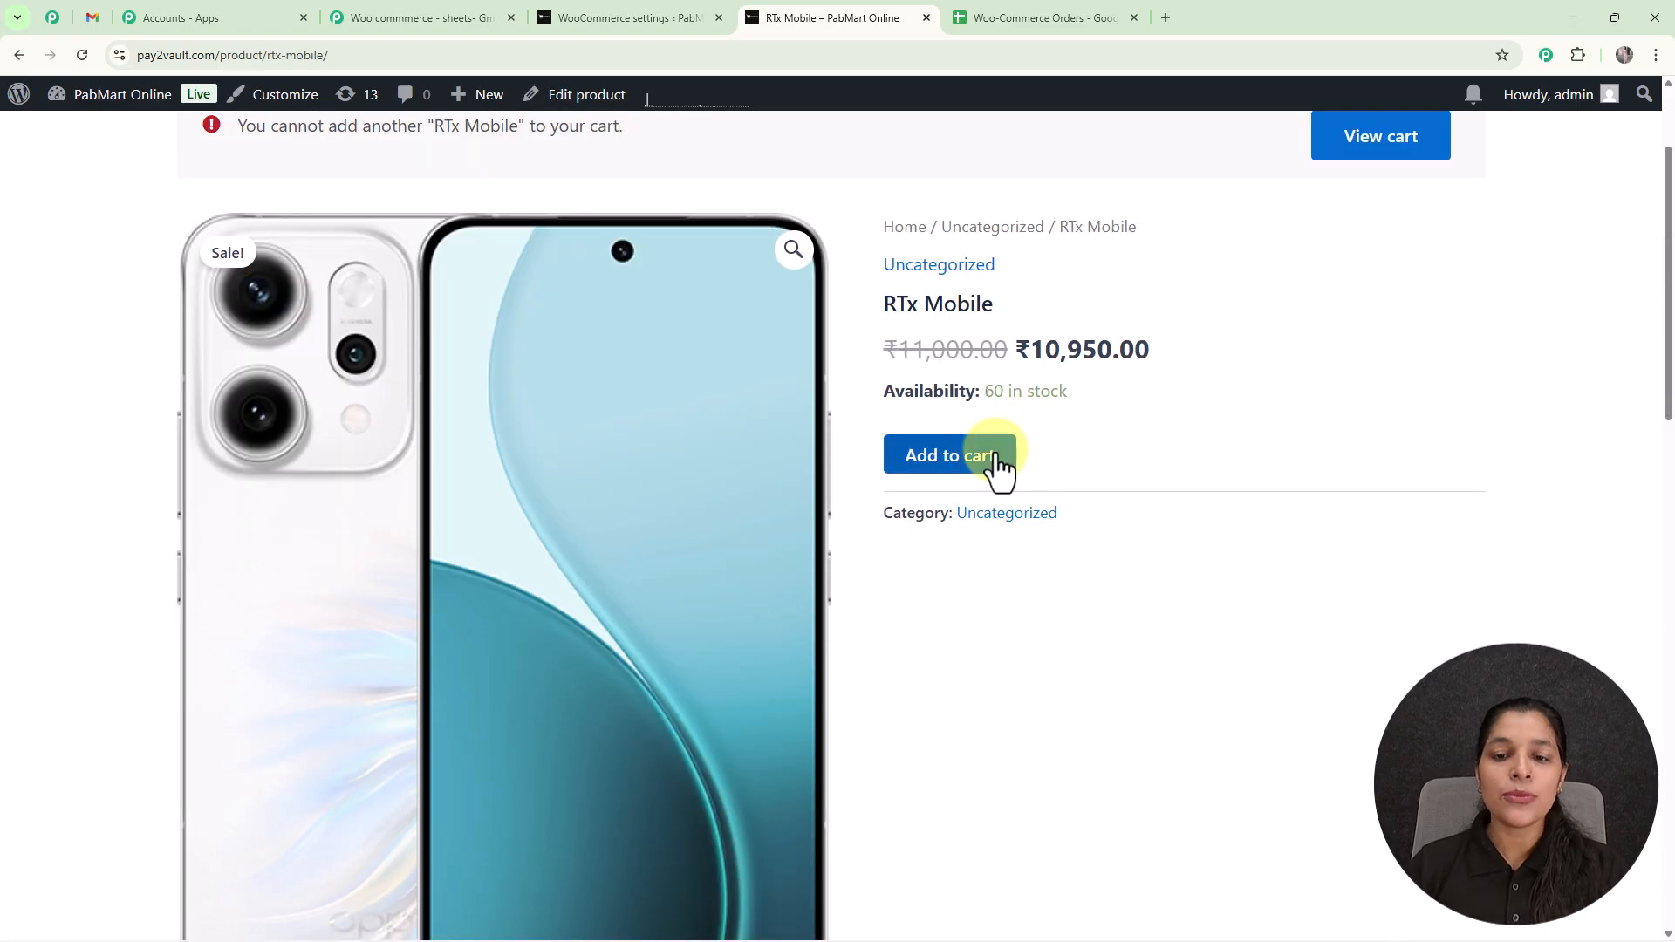
click(999, 468)
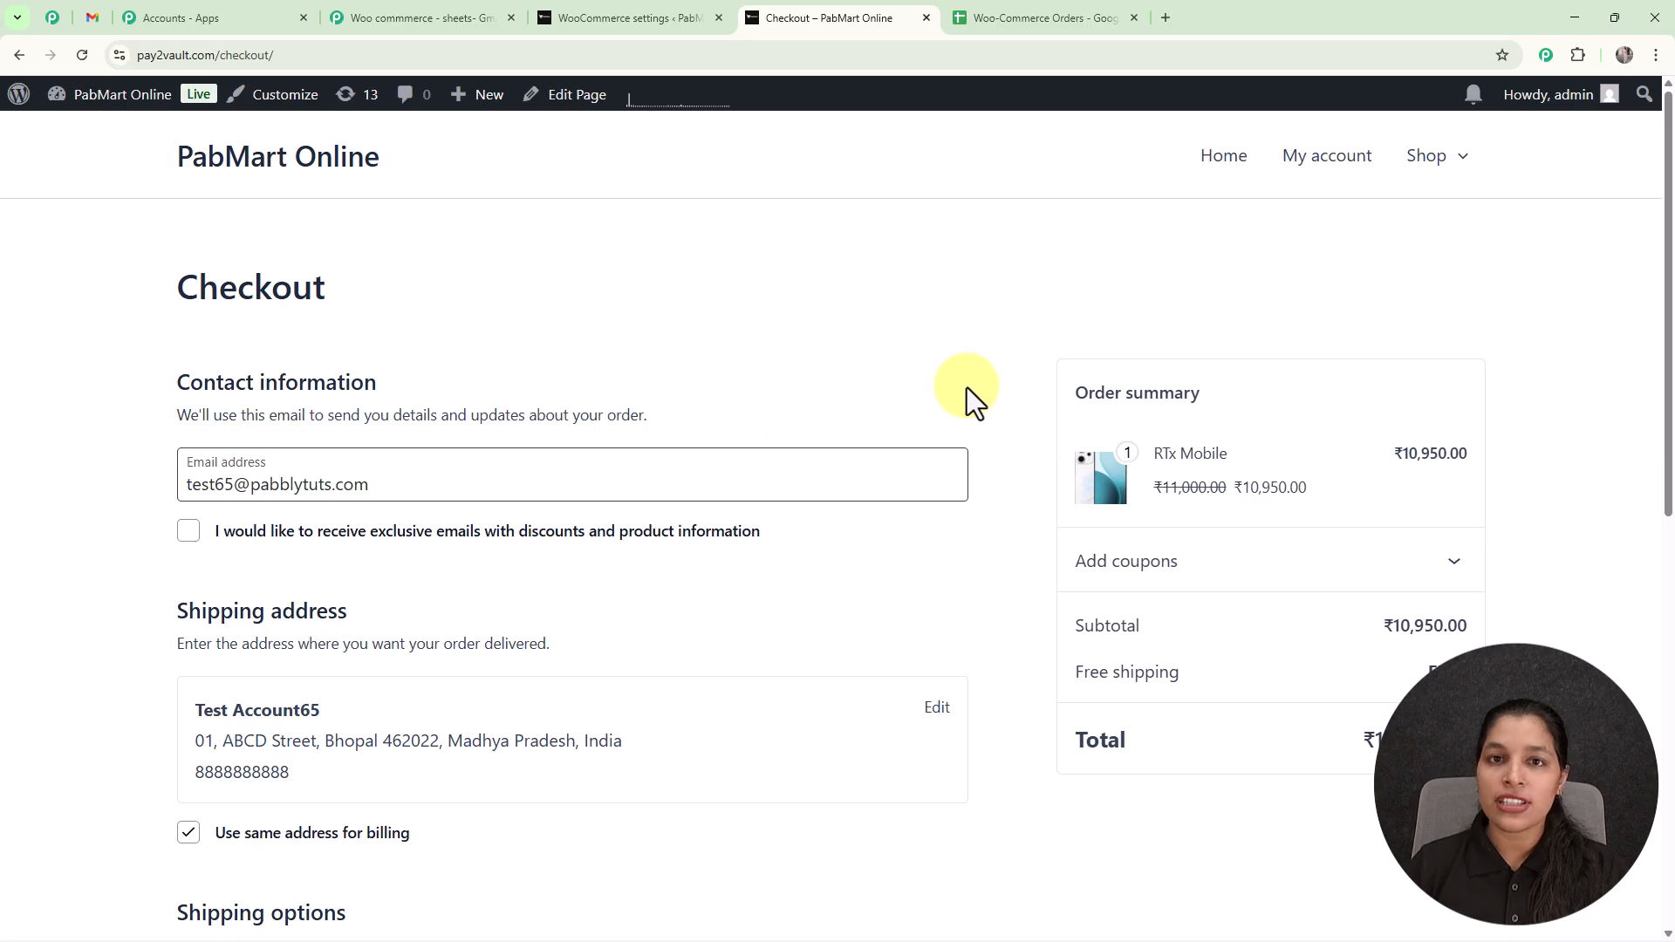
Fill in the customer's contact and shipping details, then place the order with free shipping and cash on delivery.
scroll(890, 396, down, 2)
scroll(857, 358, up, 1)
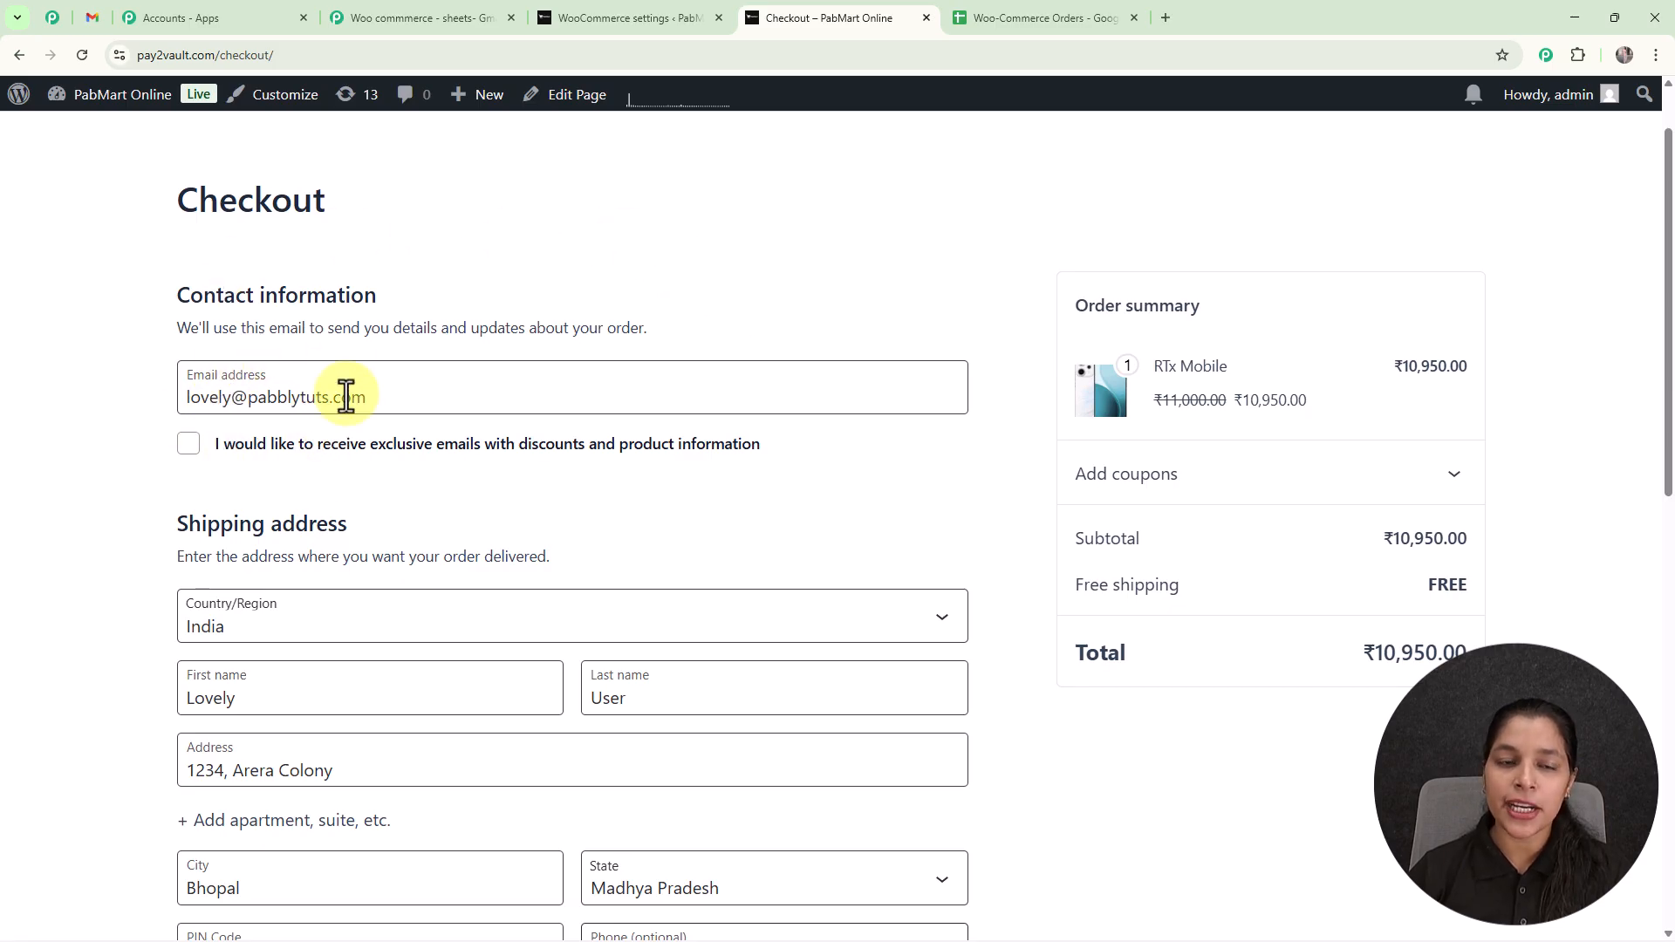
scroll(625, 467, down, 3)
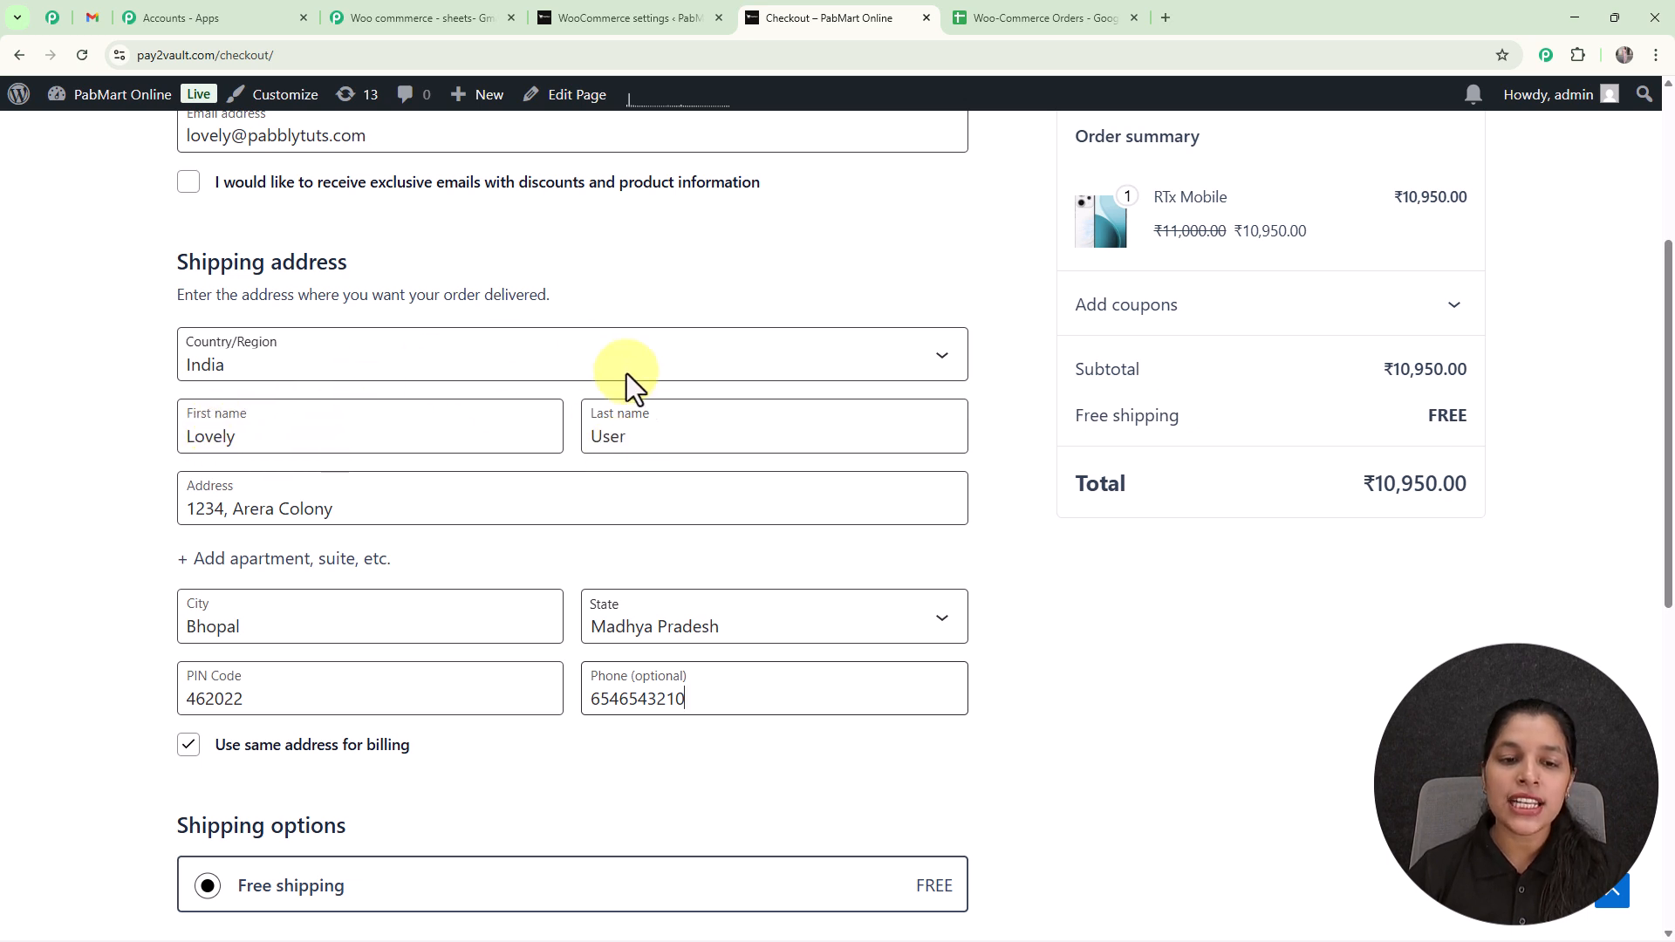
scroll(434, 439, down, 2)
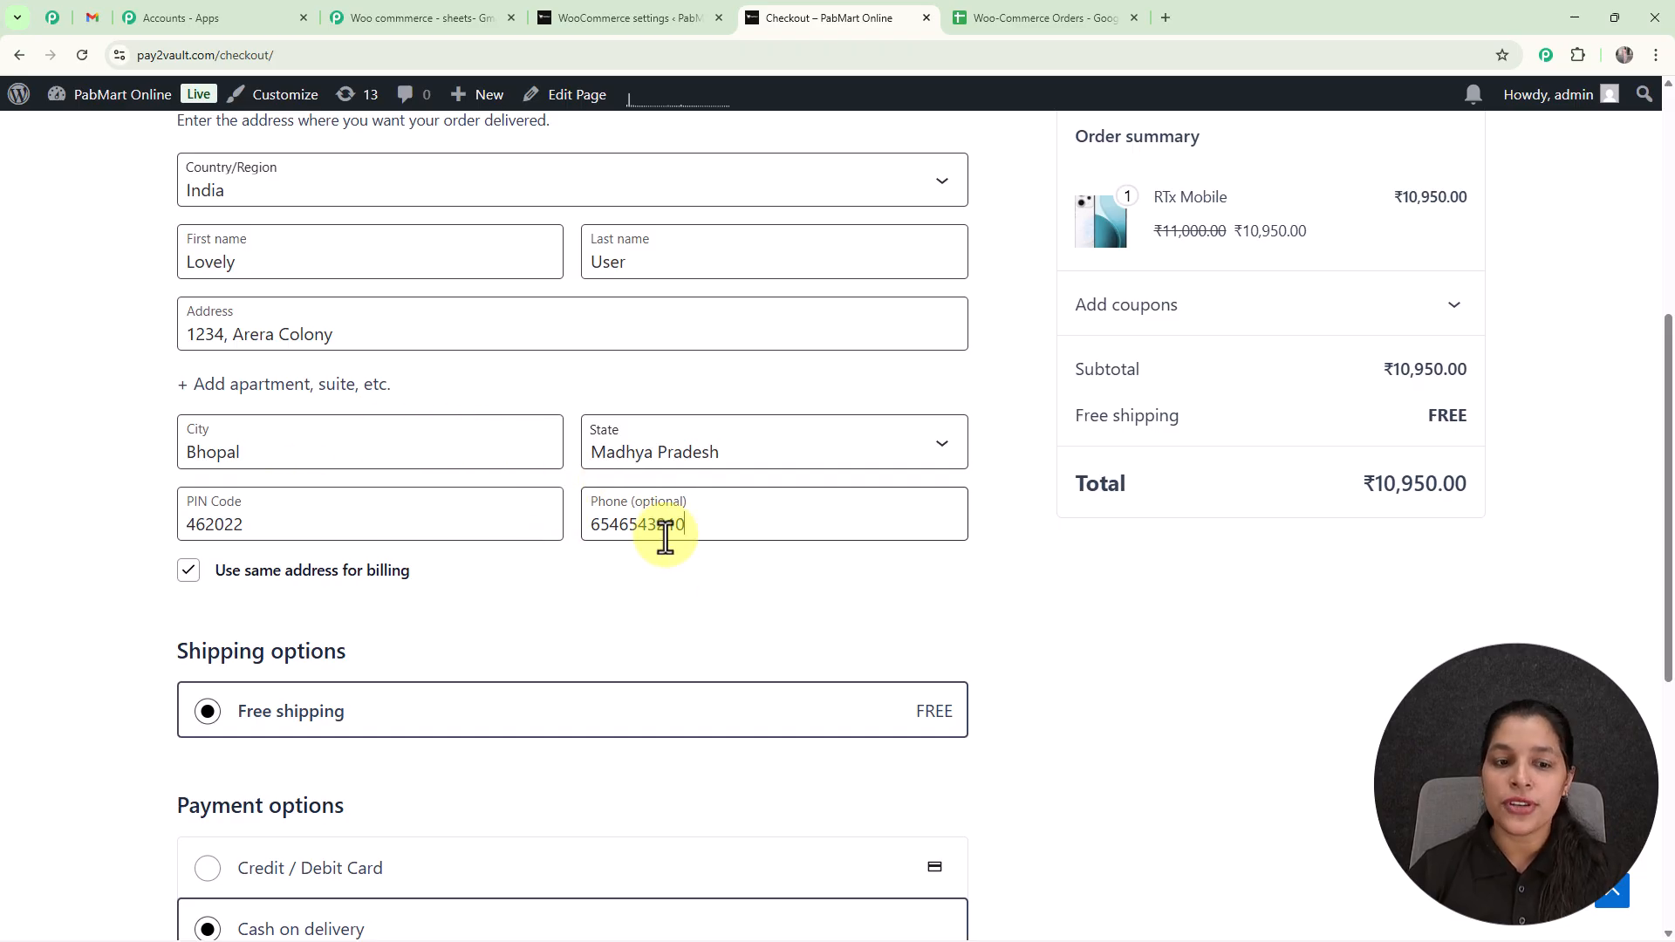
scroll(666, 535, down, 3)
scroll(872, 502, up, 1)
scroll(853, 542, down, 4)
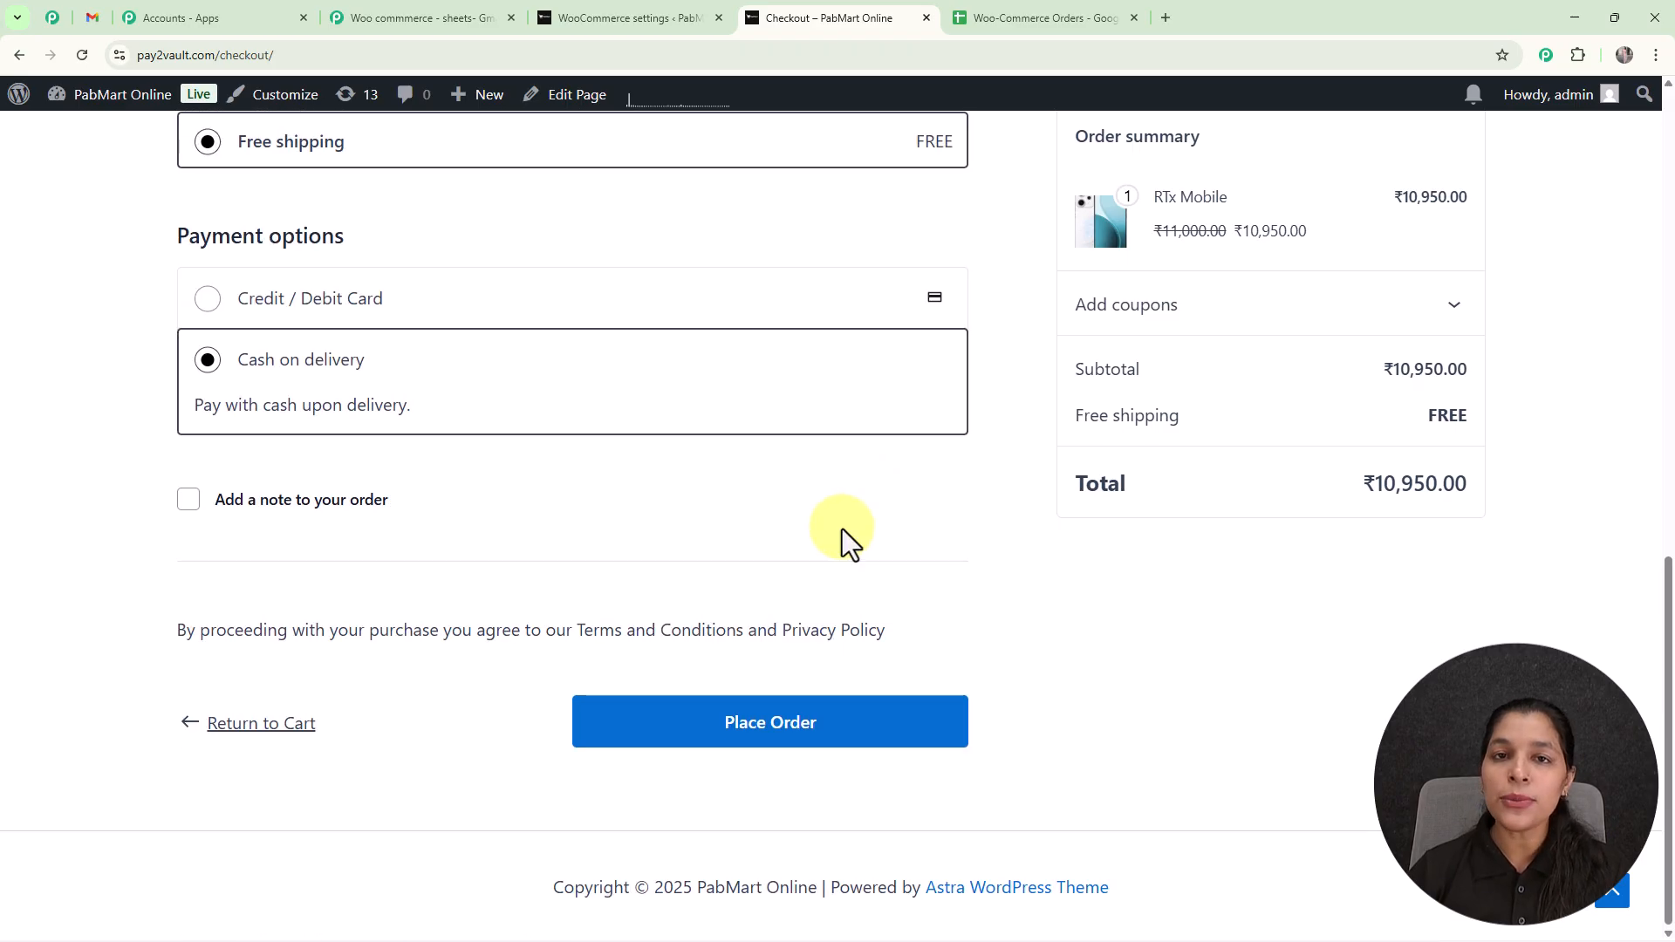
click(855, 729)
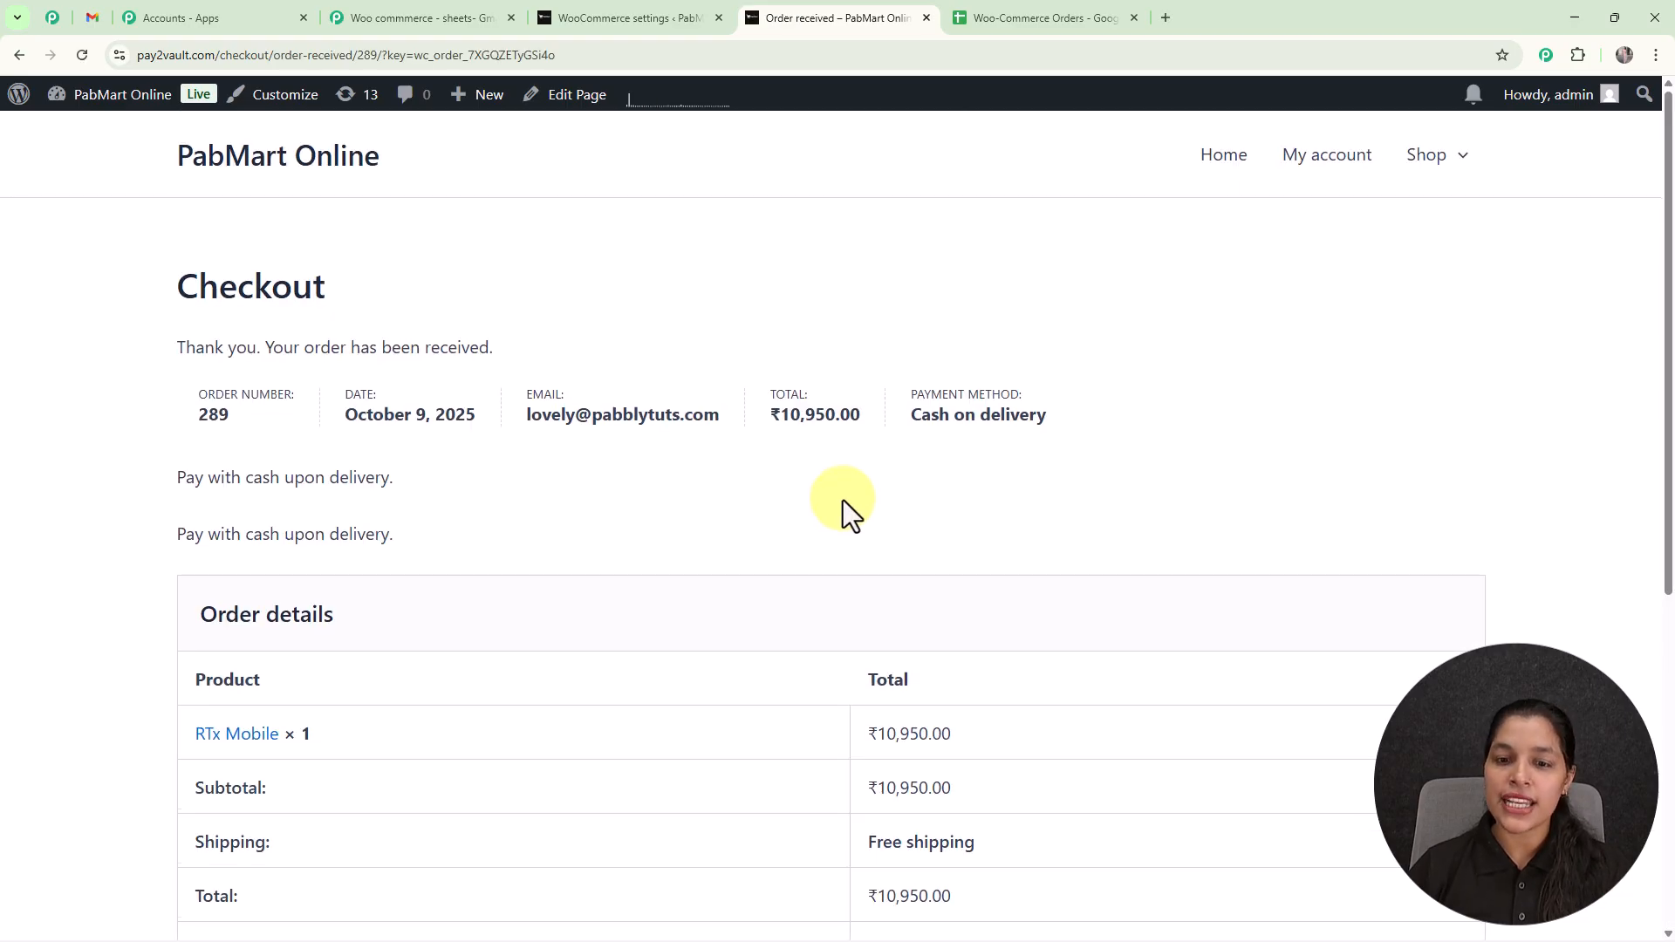
Check the new order's details against its row in the Woo-Commerce Orders sheet and the "Thank You for Your Purchase!" email in Gmail.
scroll(845, 513, down, 3)
scroll(999, 545, down, 1)
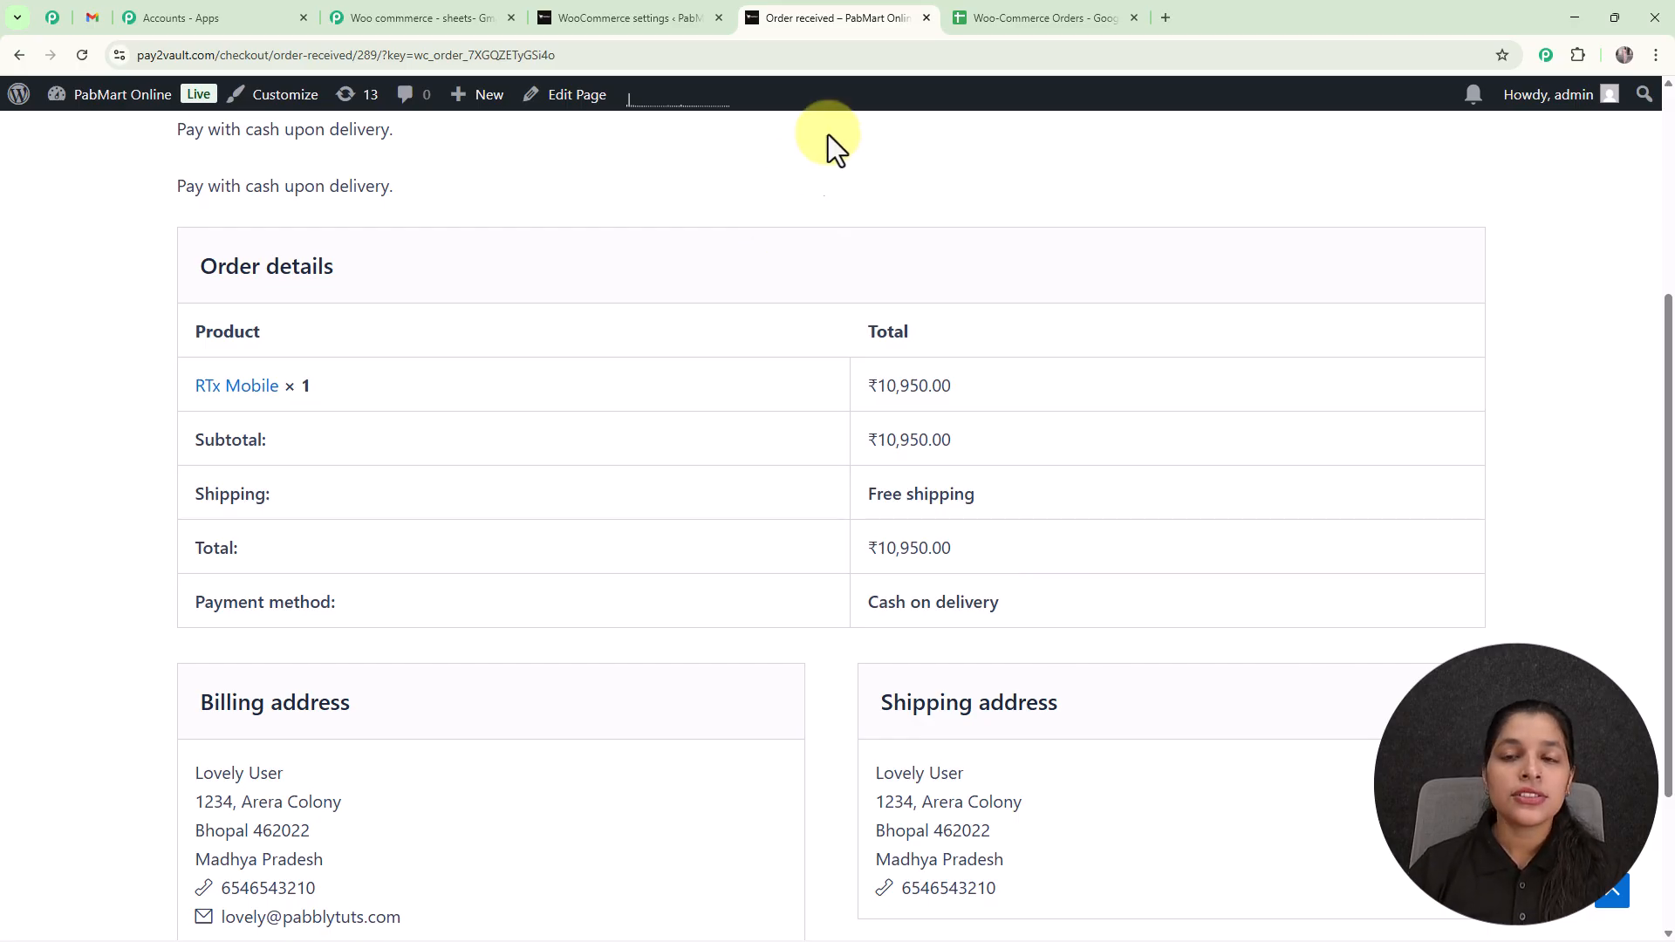
click(1020, 18)
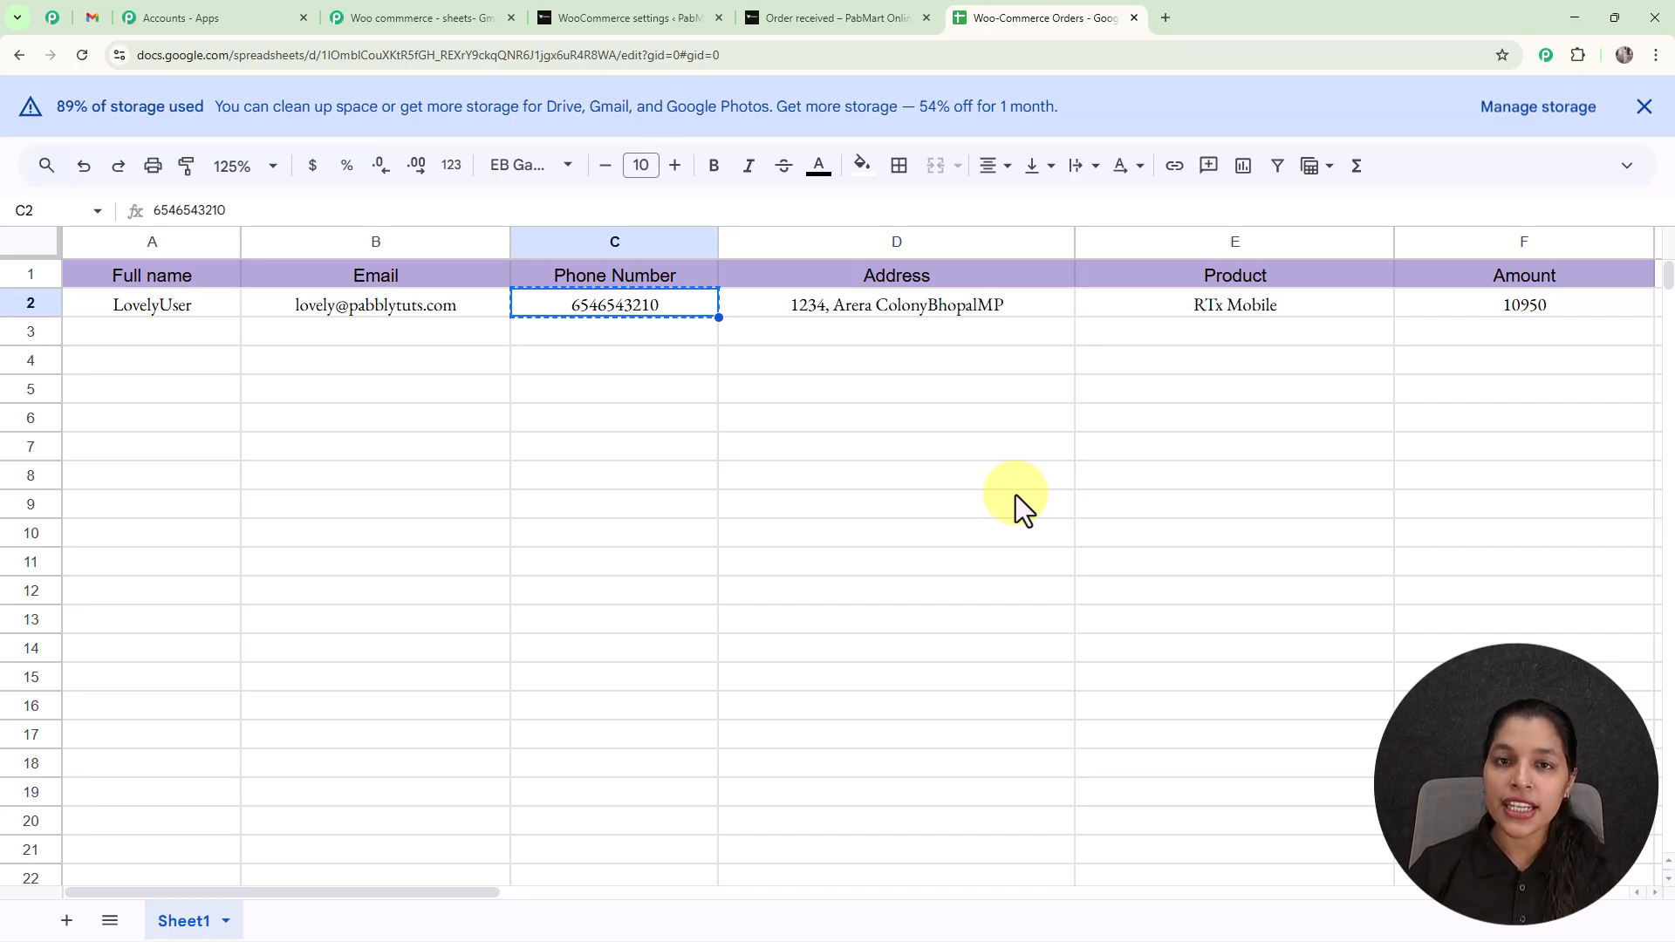
click(90, 24)
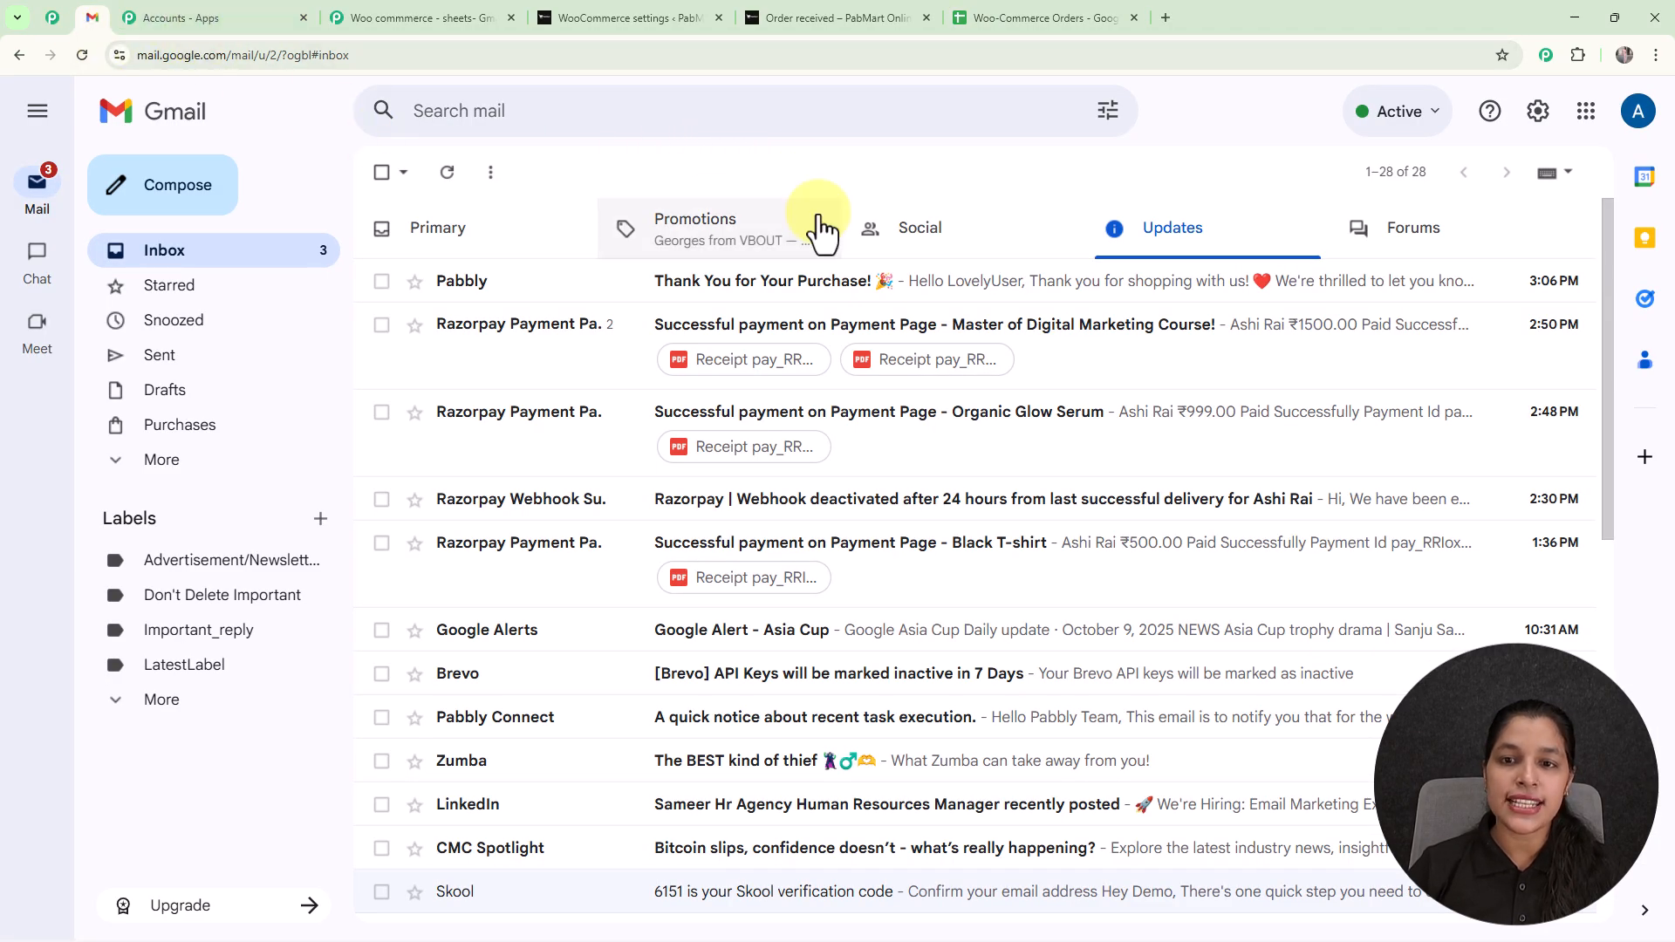
click(817, 294)
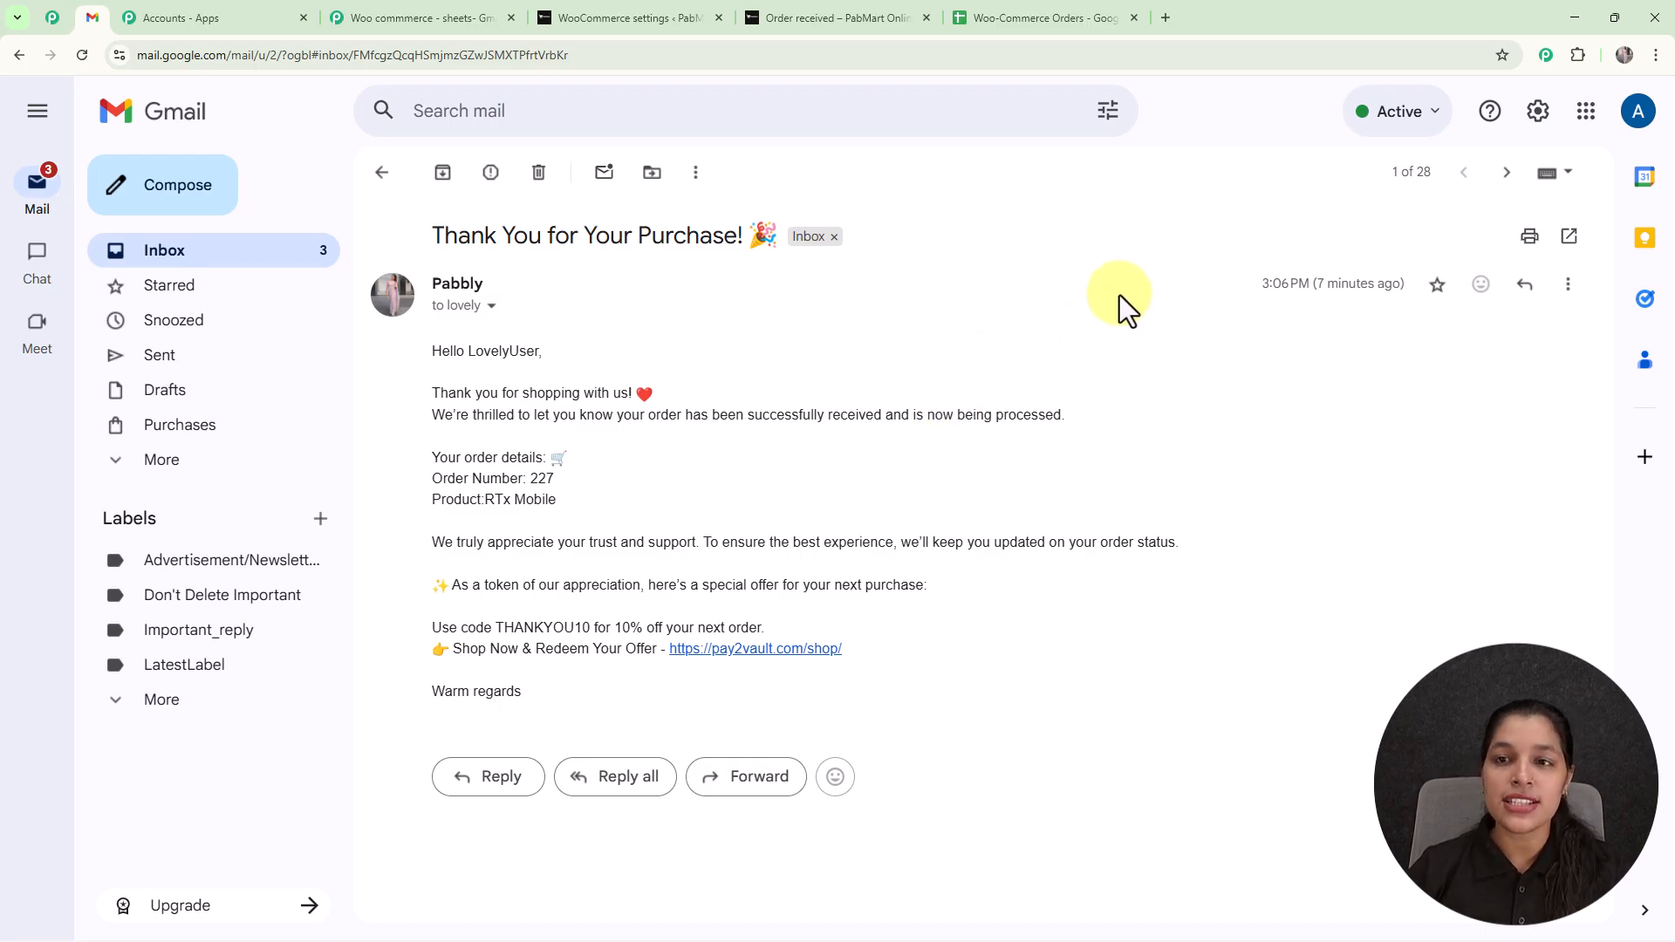
Open the Pabbly Connect website at pabbly.com/connect in a new browser tab.
click(1169, 19)
text(pabbly.com/connect)
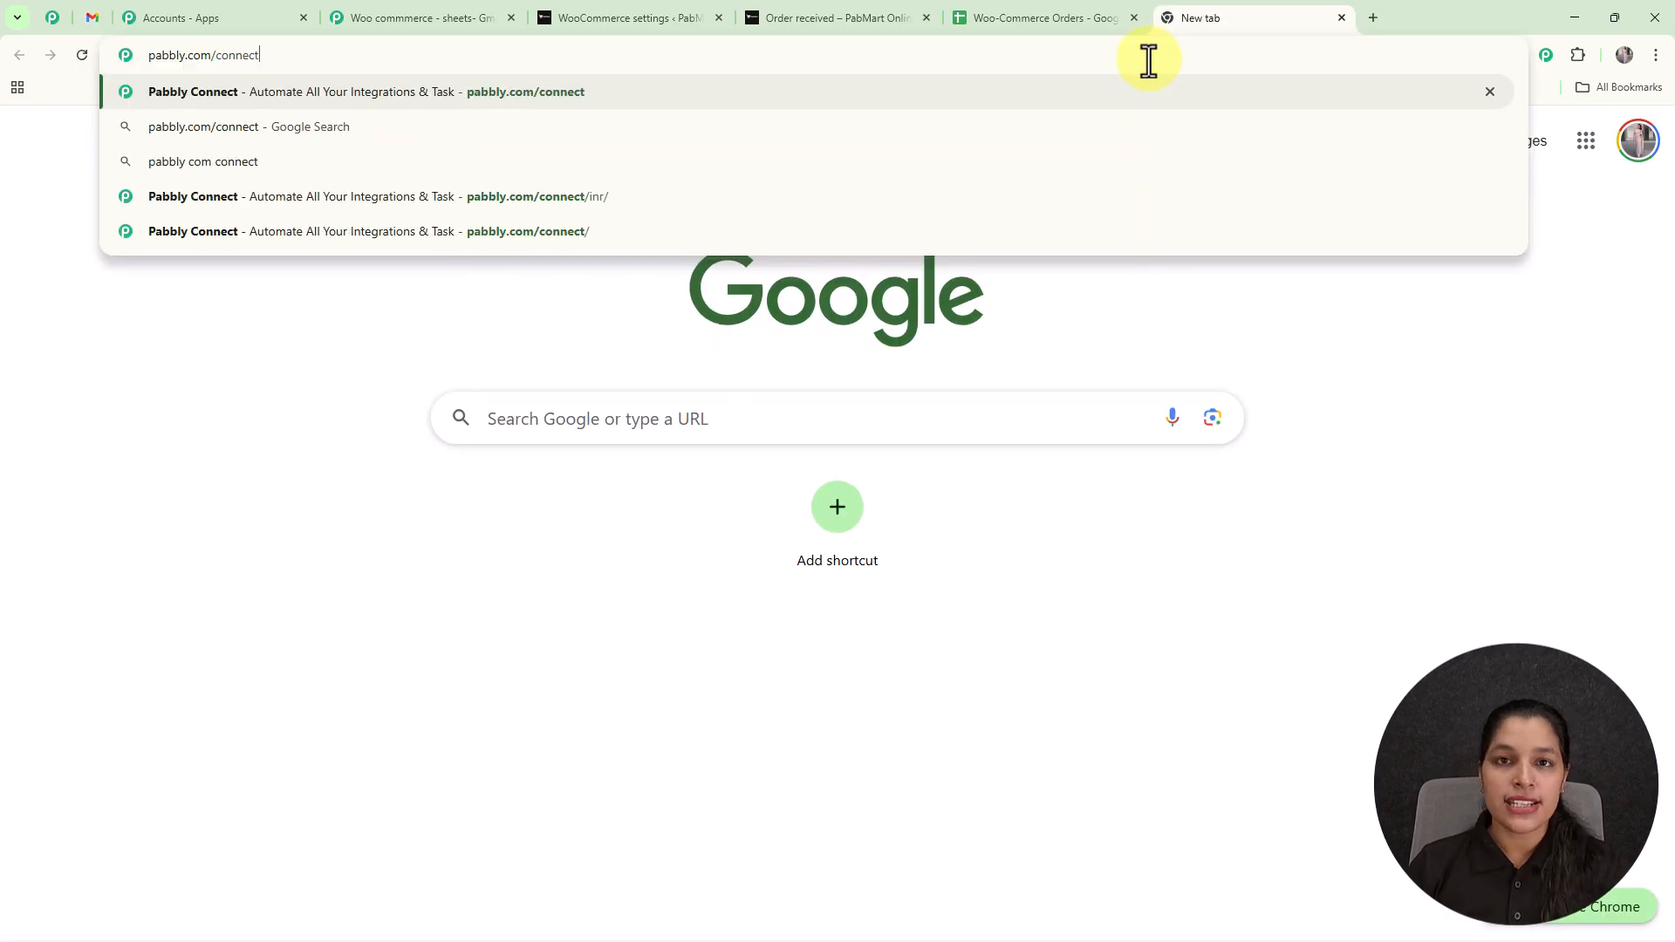
key(Return)
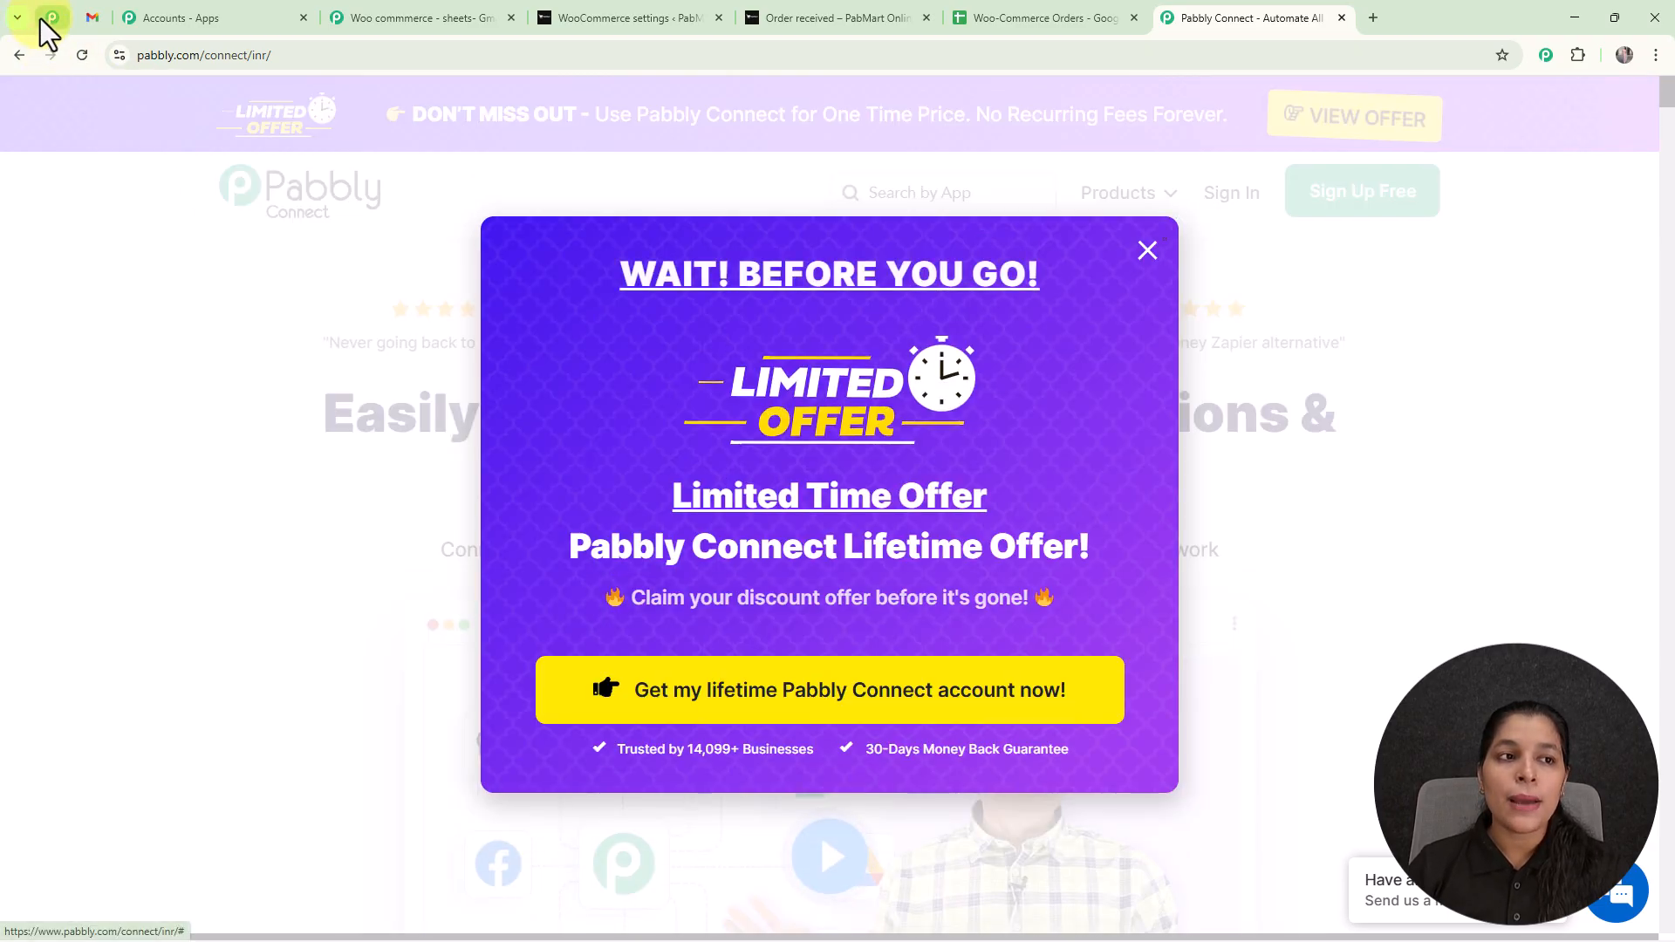
Look through the Pabbly community page, including its benefits, video tutorials, customer reviews and team section.
click(40, 18)
scroll(998, 423, down, 5)
scroll(998, 423, down, 10)
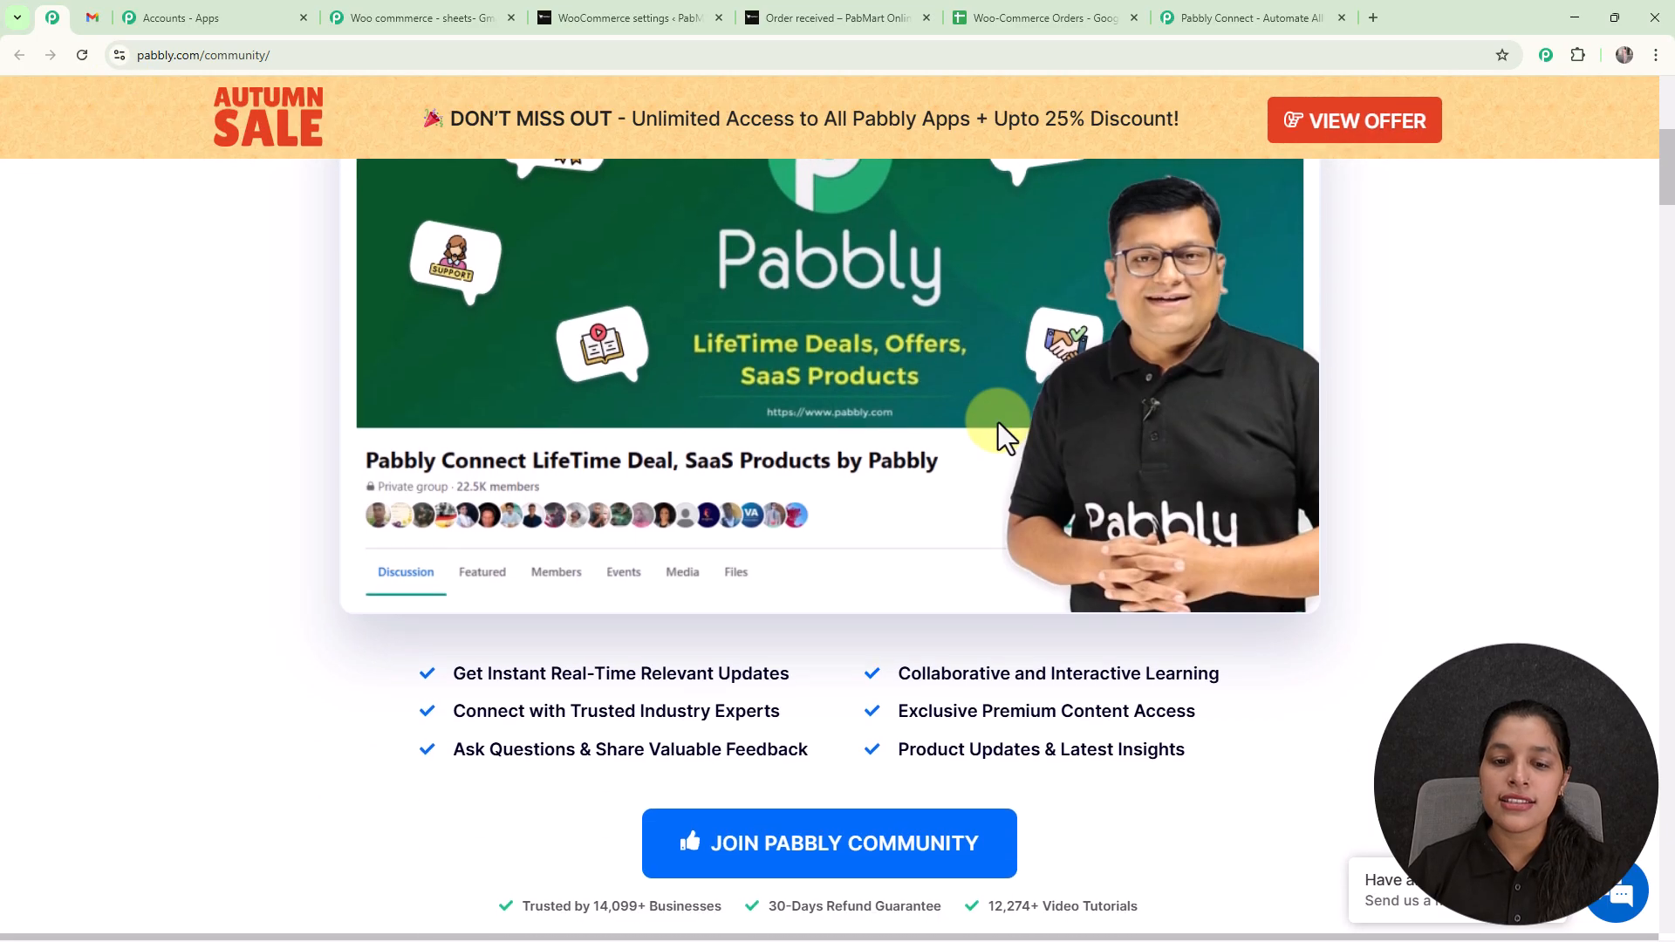
scroll(997, 421, down, 10)
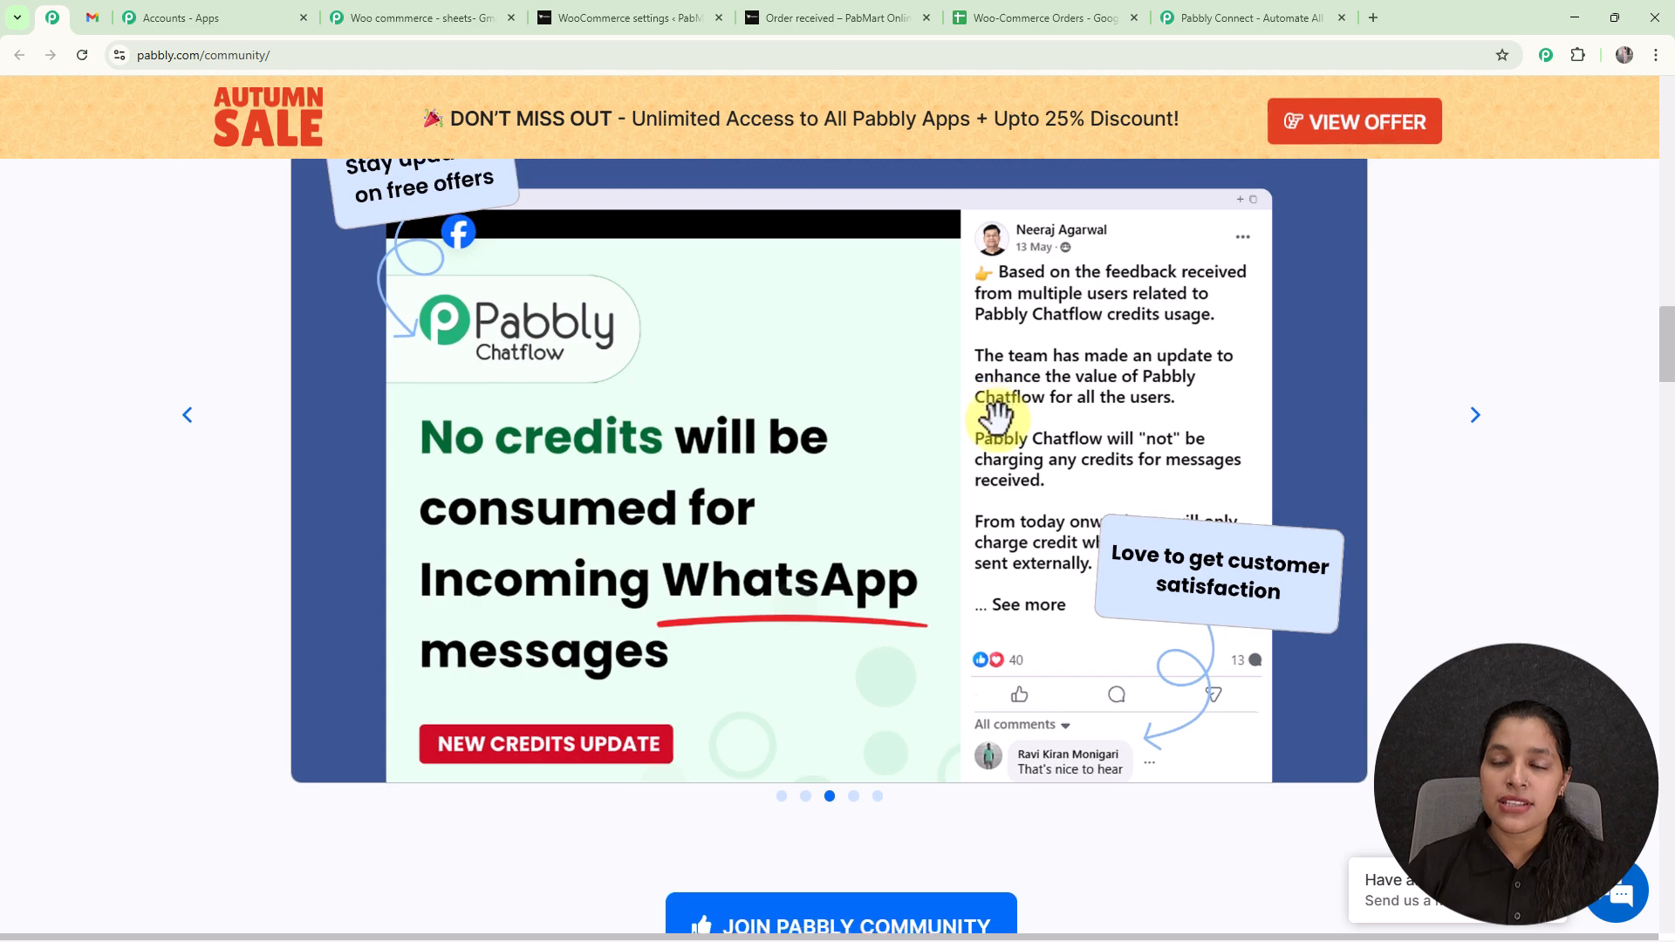
scroll(998, 423, down, 10)
scroll(998, 423, down, 6)
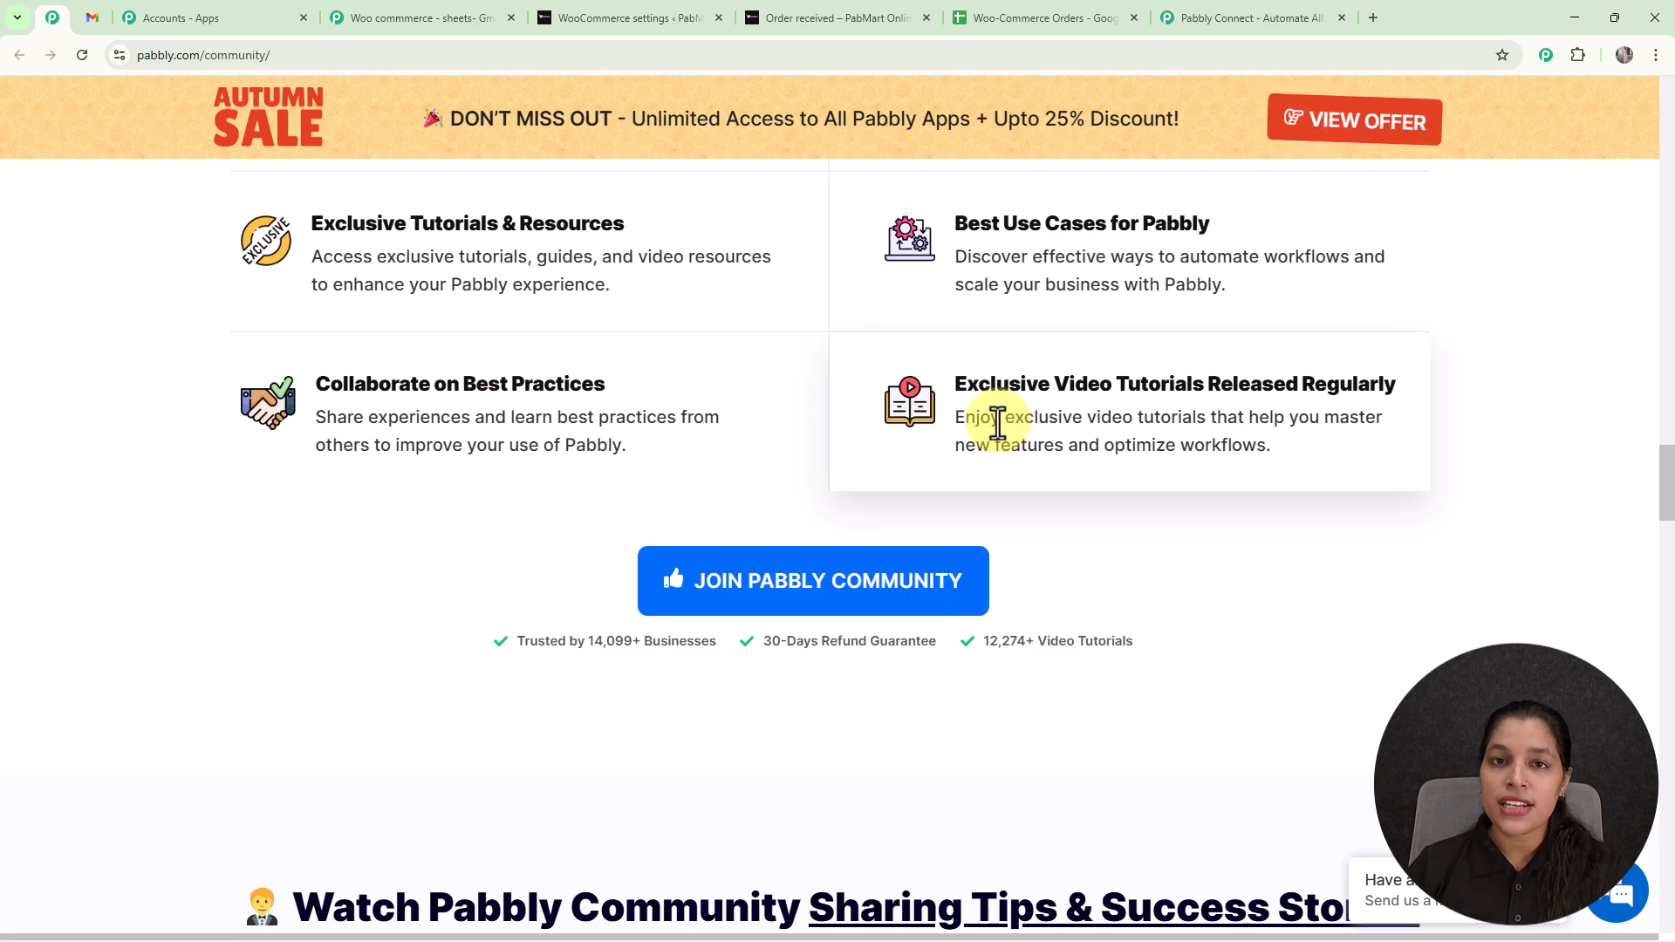
scroll(998, 422, down, 8)
scroll(998, 423, down, 2)
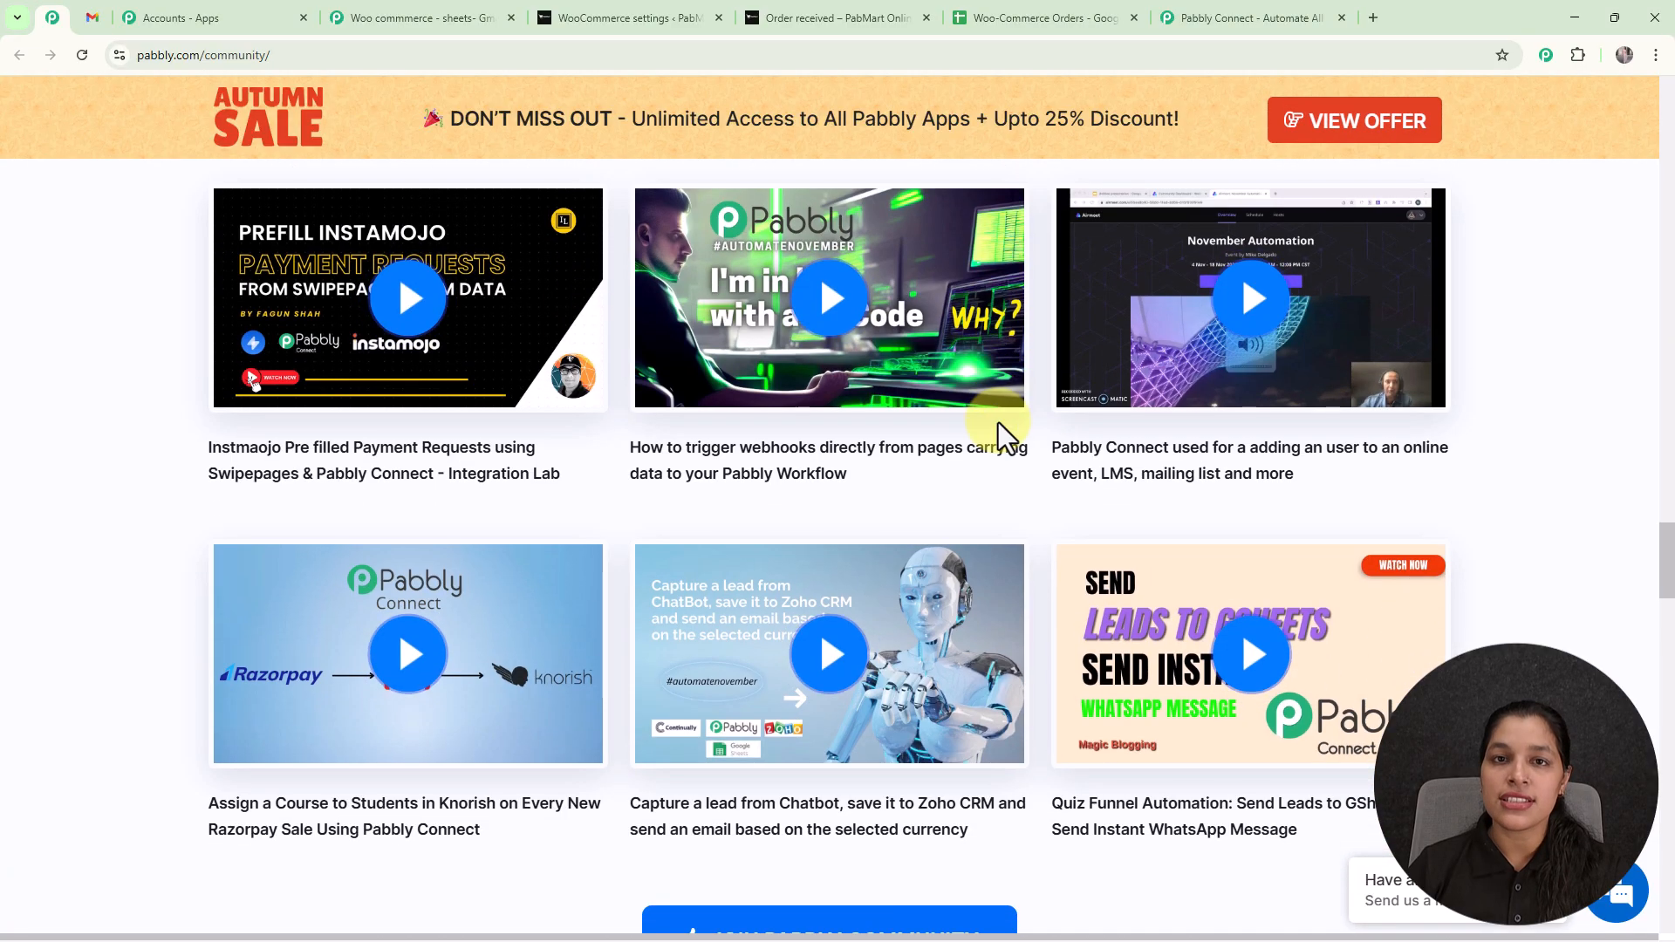
scroll(998, 422, down, 5)
scroll(998, 423, down, 6)
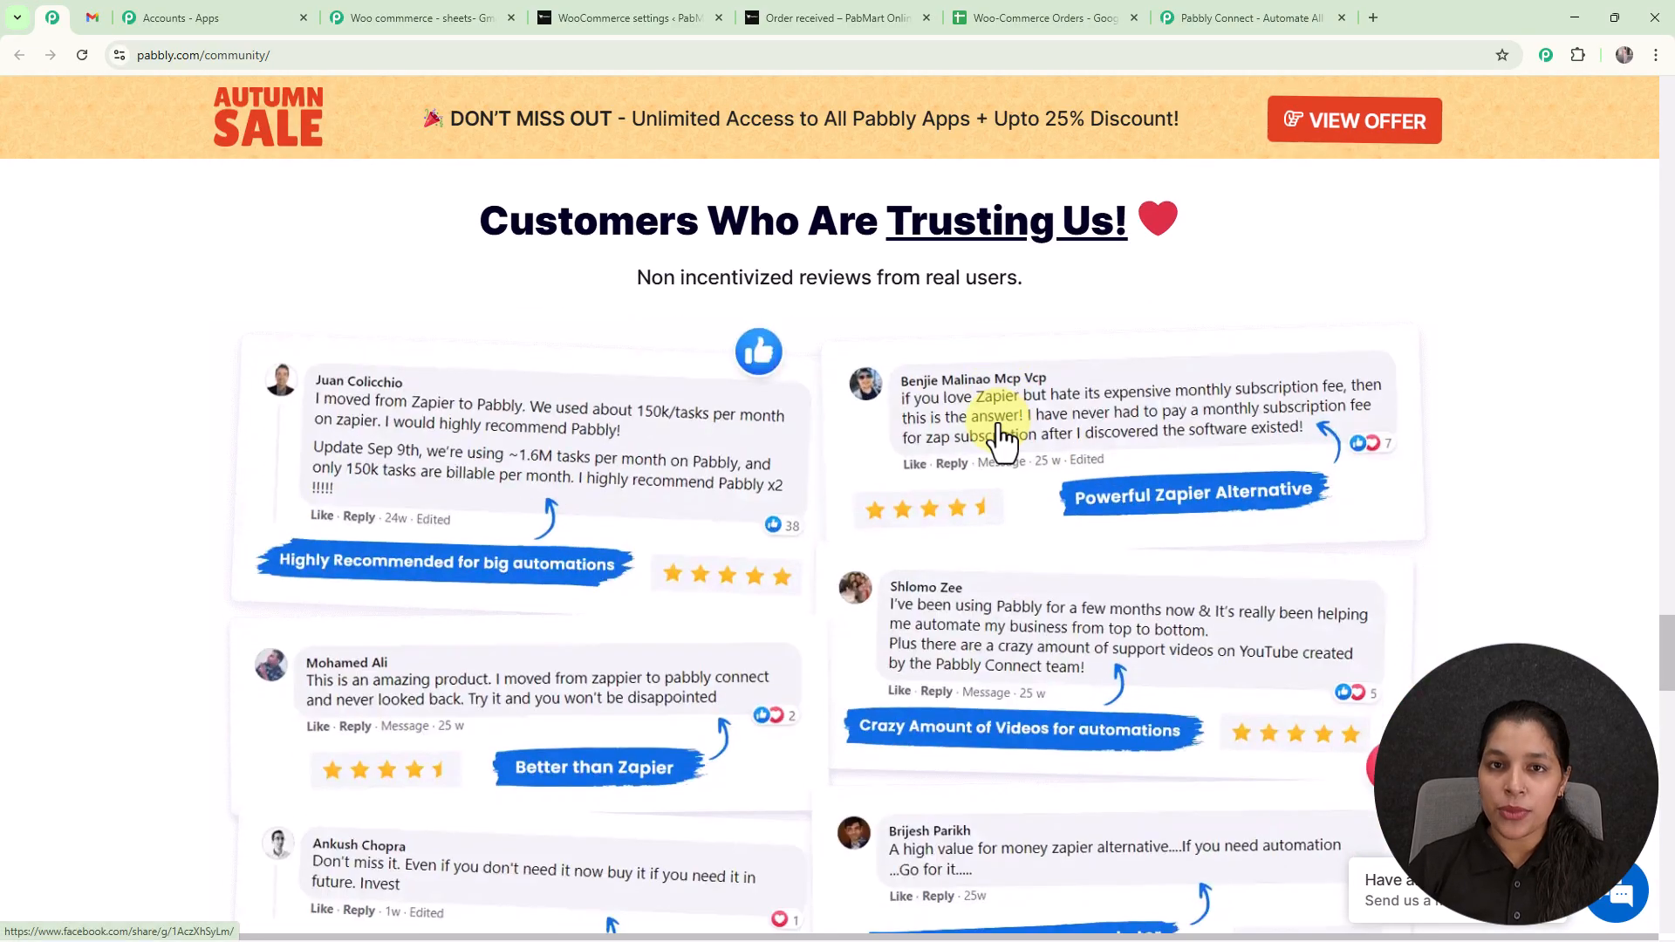
scroll(999, 422, down, 5)
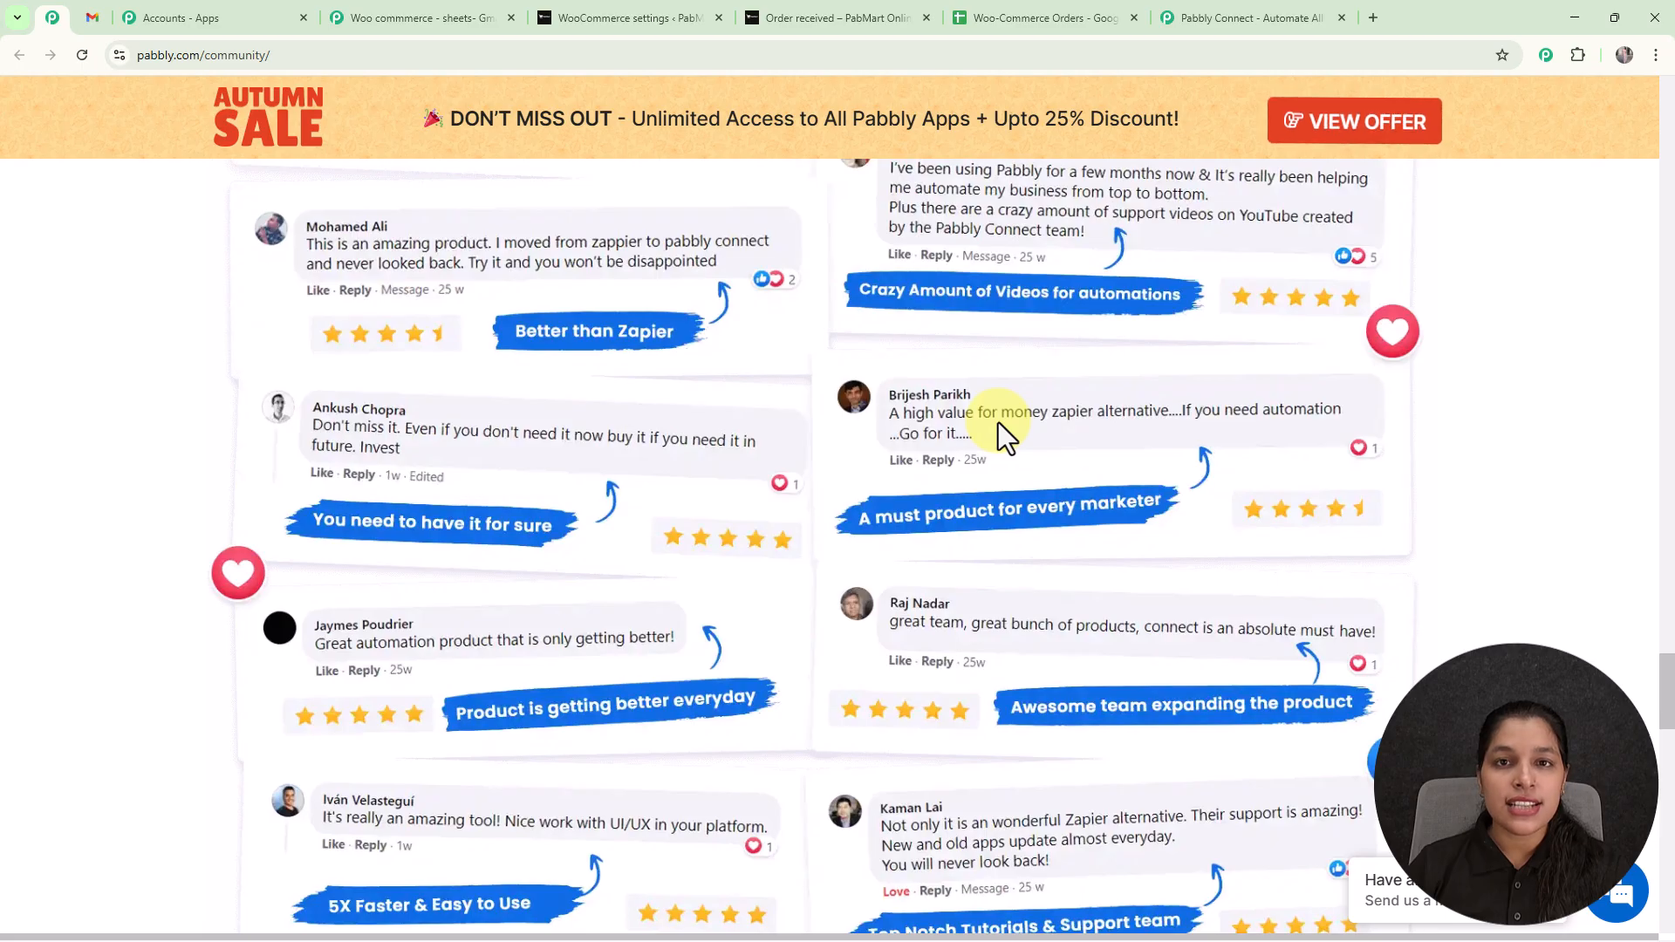
scroll(1000, 425, down, 6)
scroll(1000, 425, down, 9)
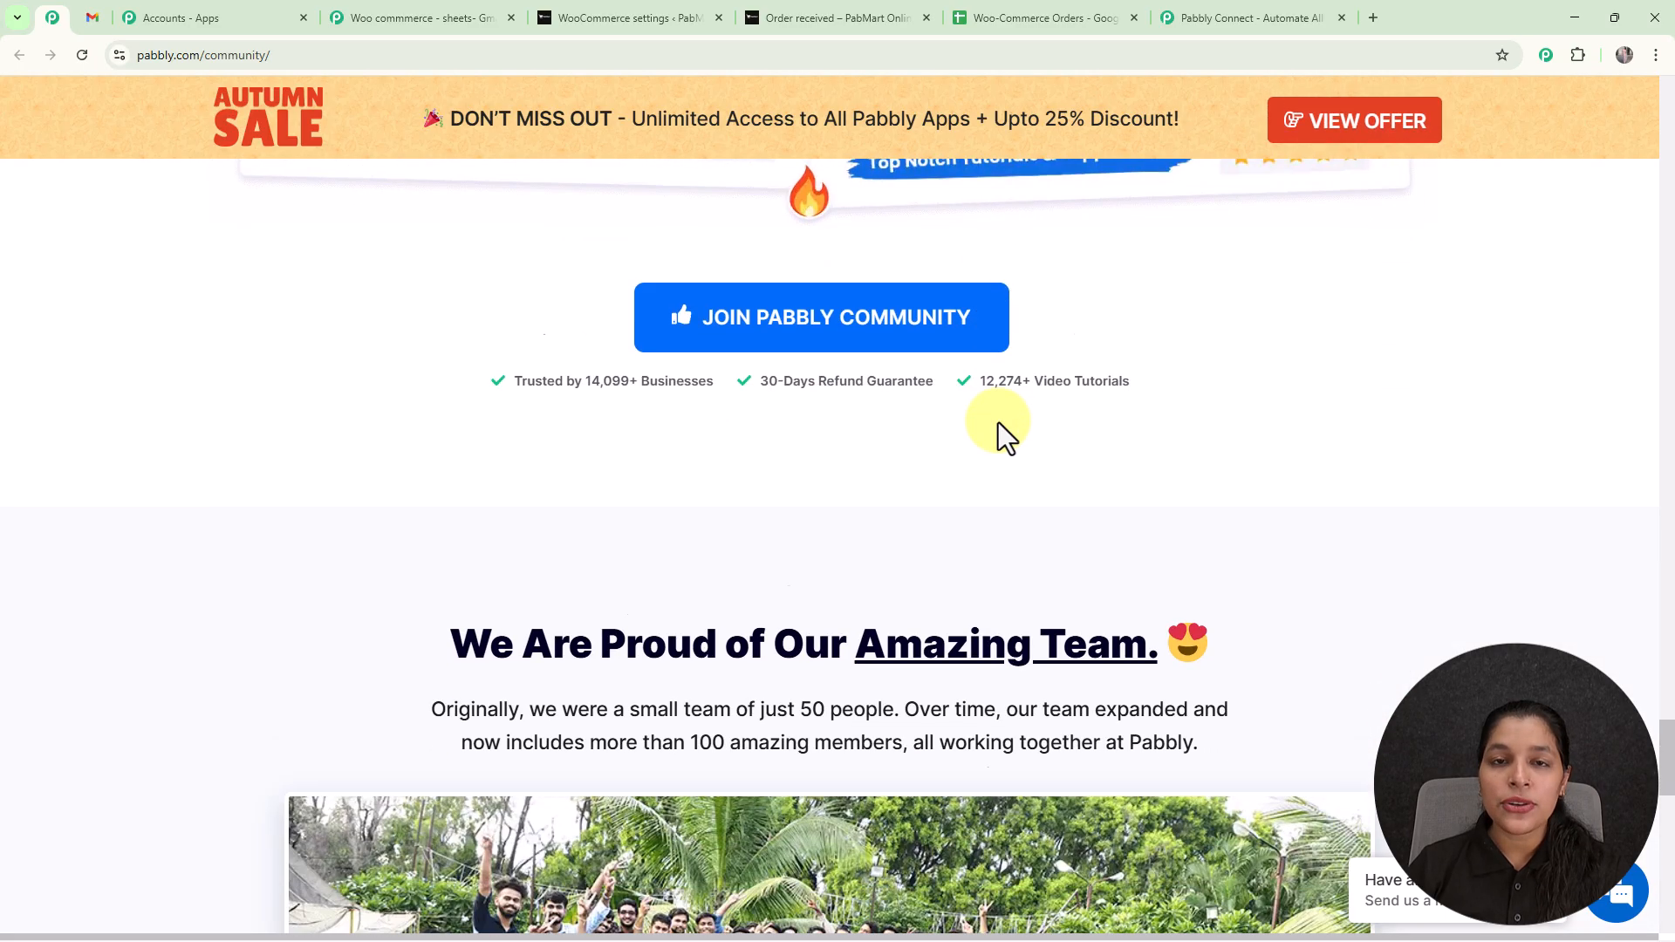
scroll(999, 422, down, 3)
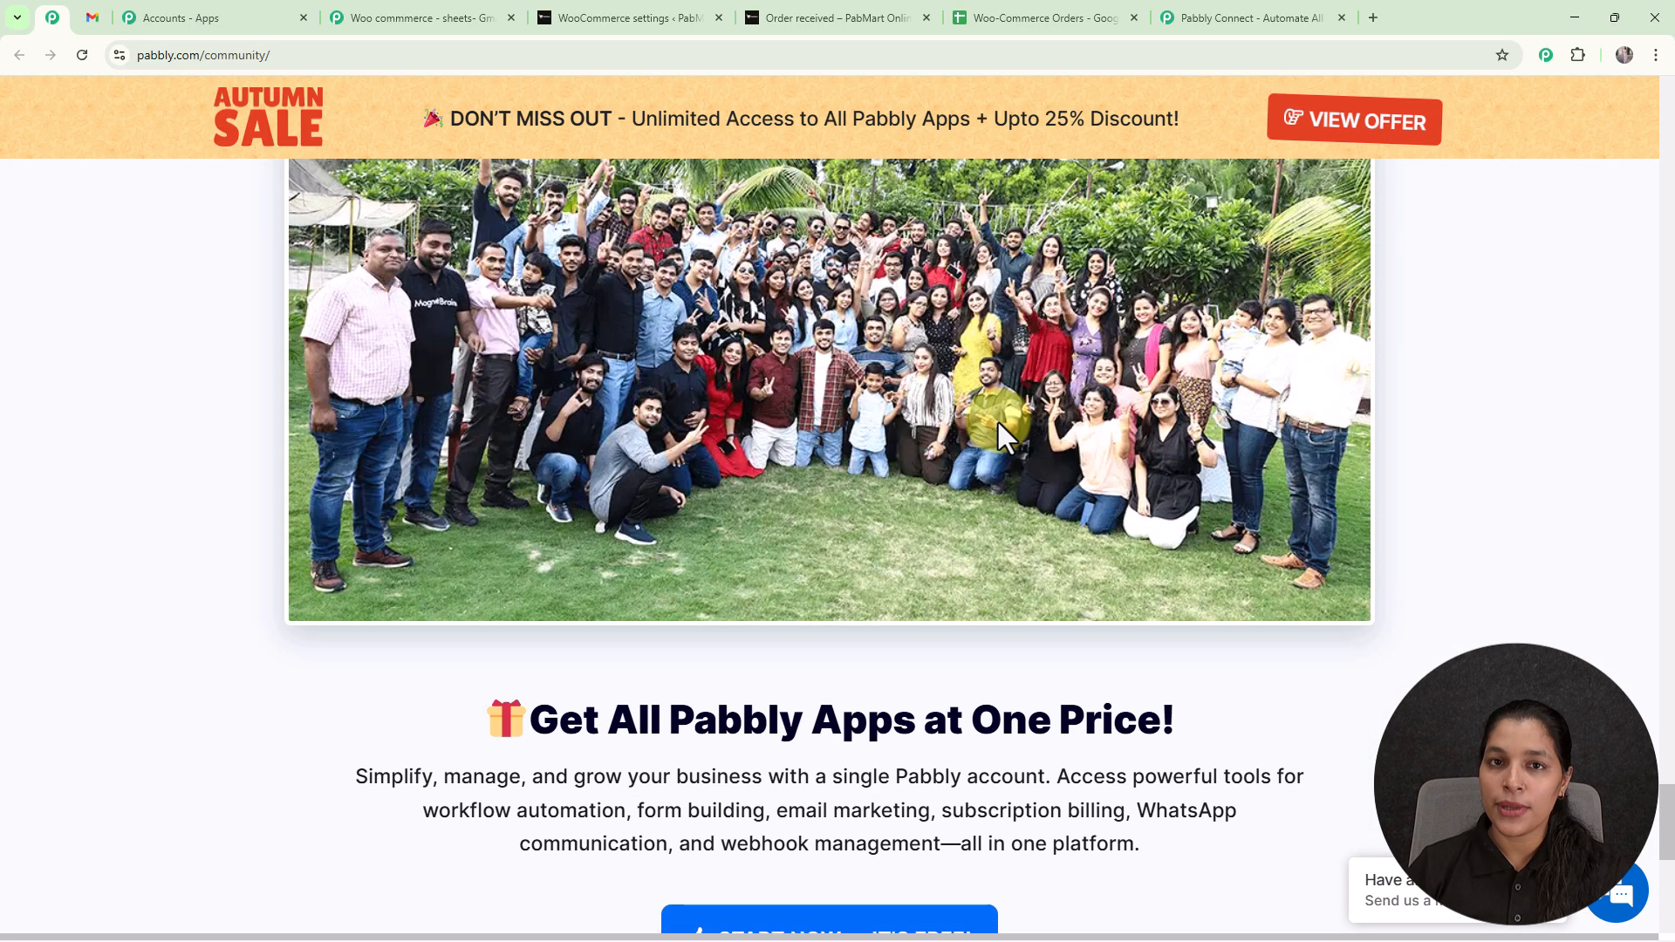
Return to the Pabbly Connect website, dismiss the lifetime offer, and sign in to reach the Pabbly Connect dashboard.
click(1245, 28)
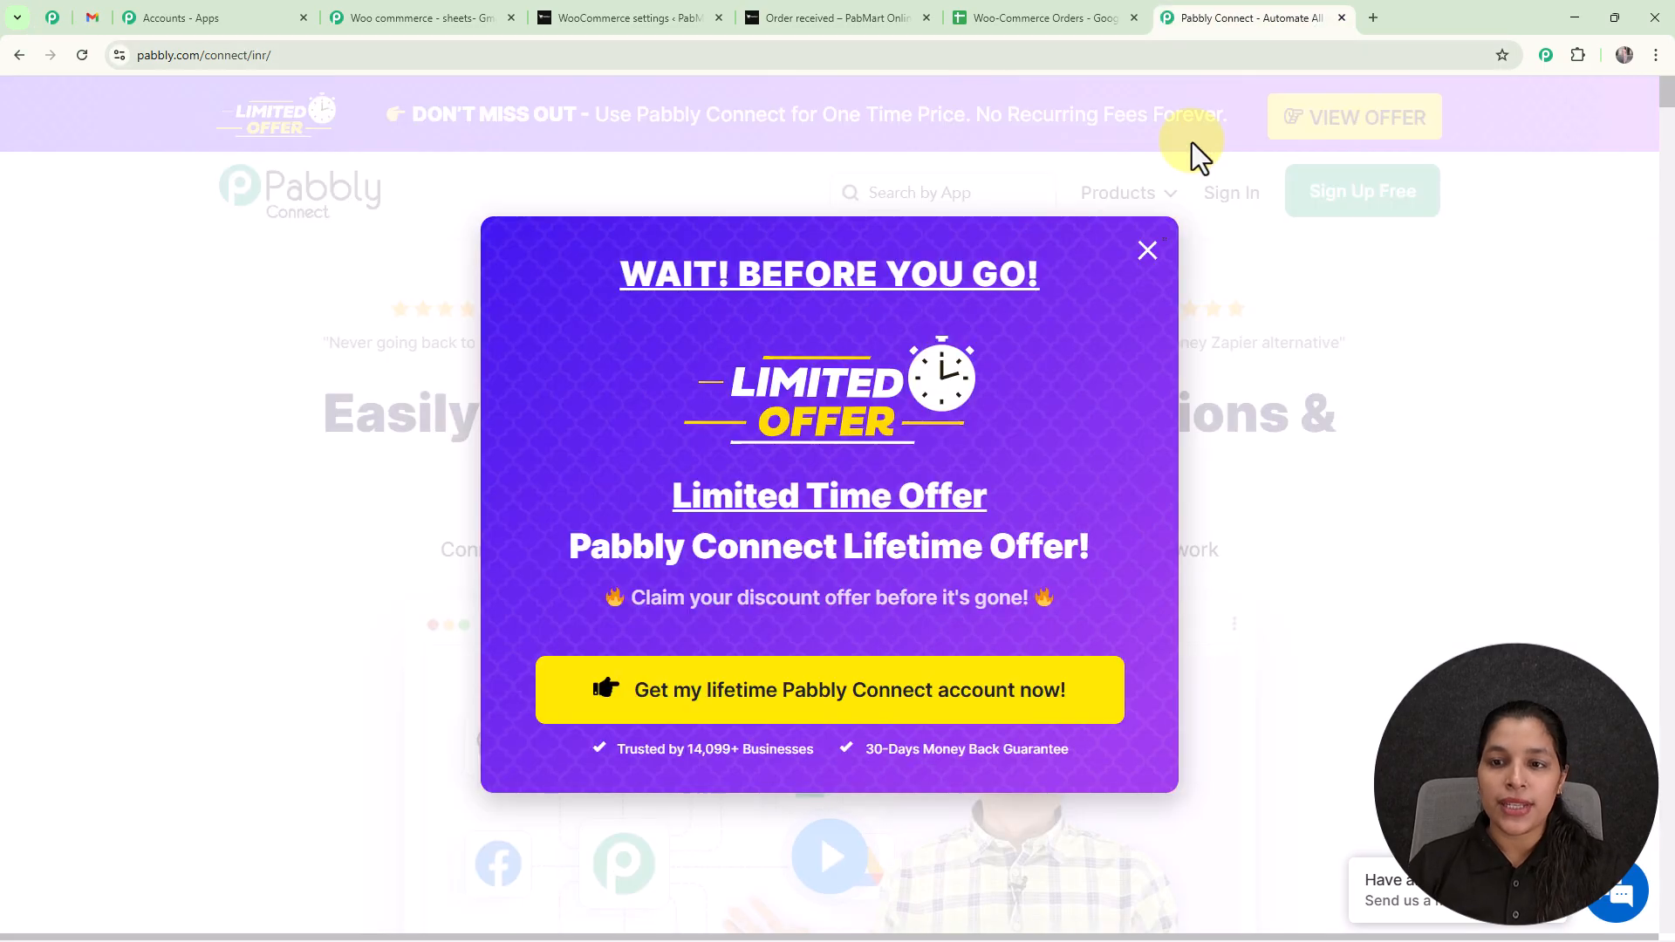
click(1148, 252)
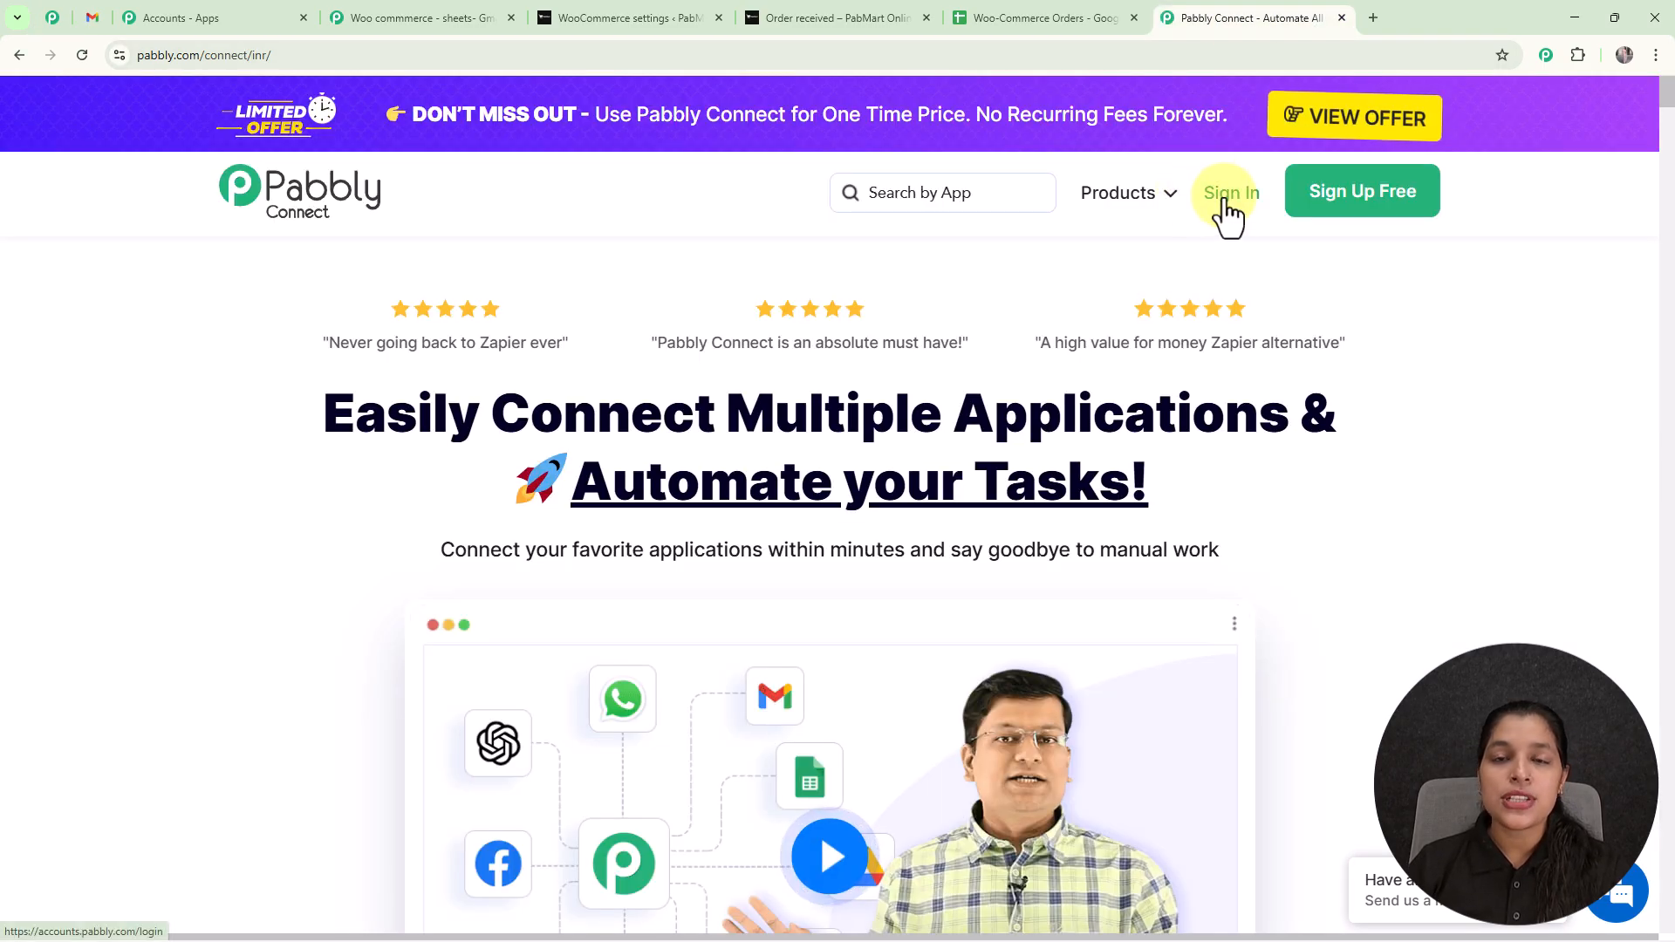
click(1230, 208)
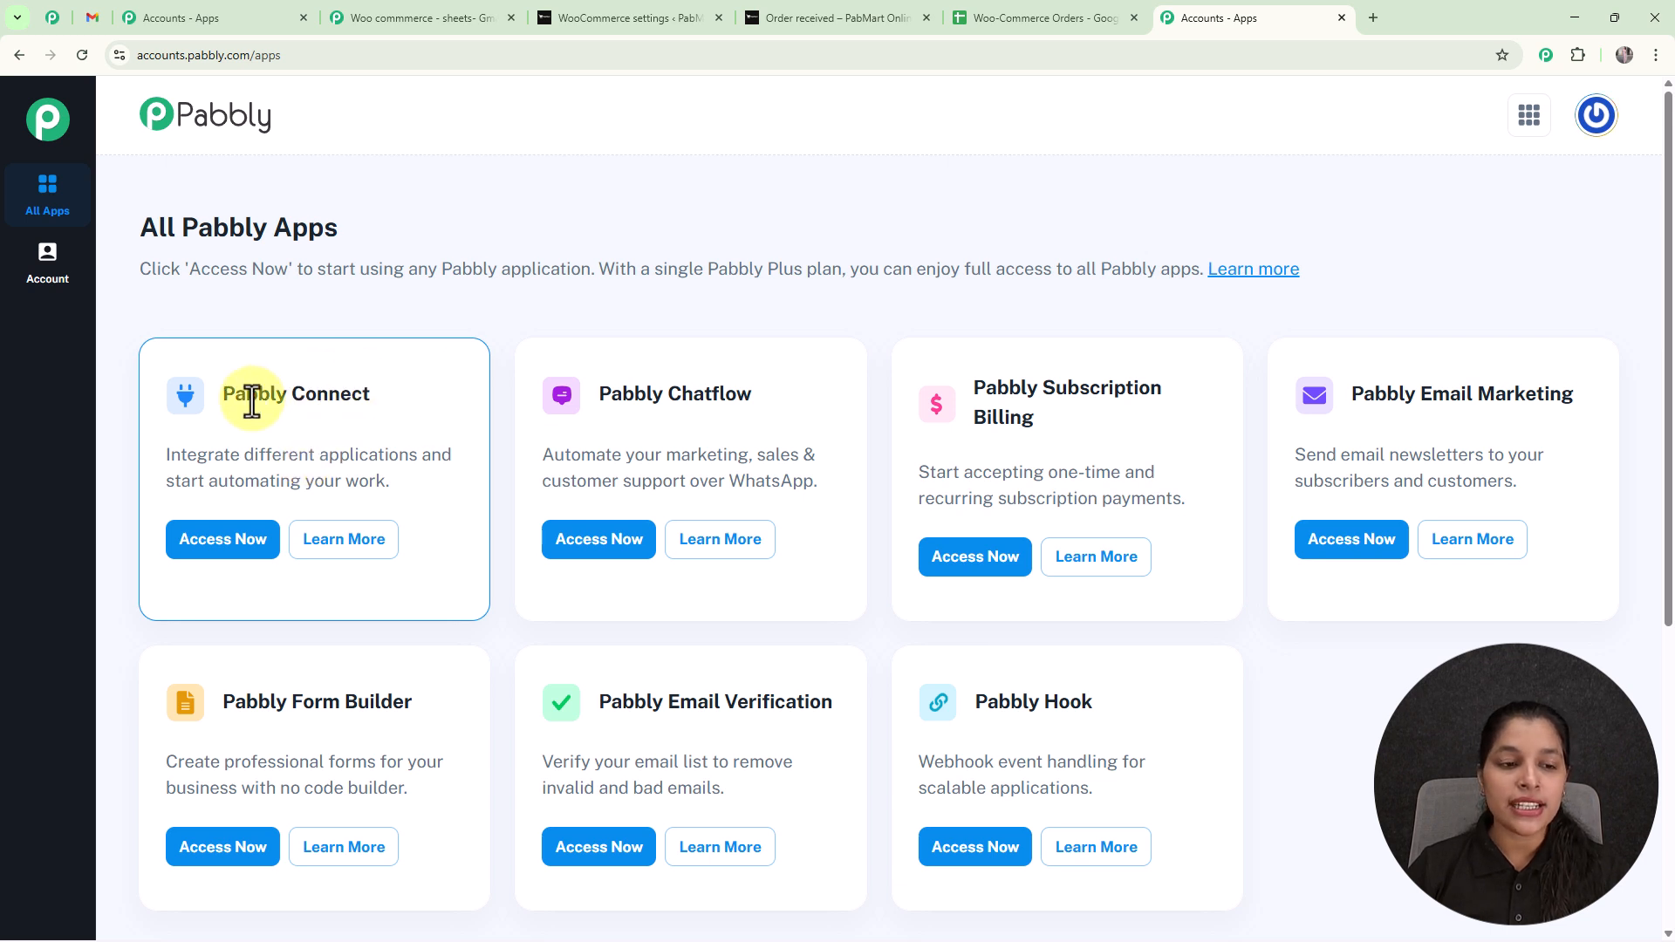
click(229, 548)
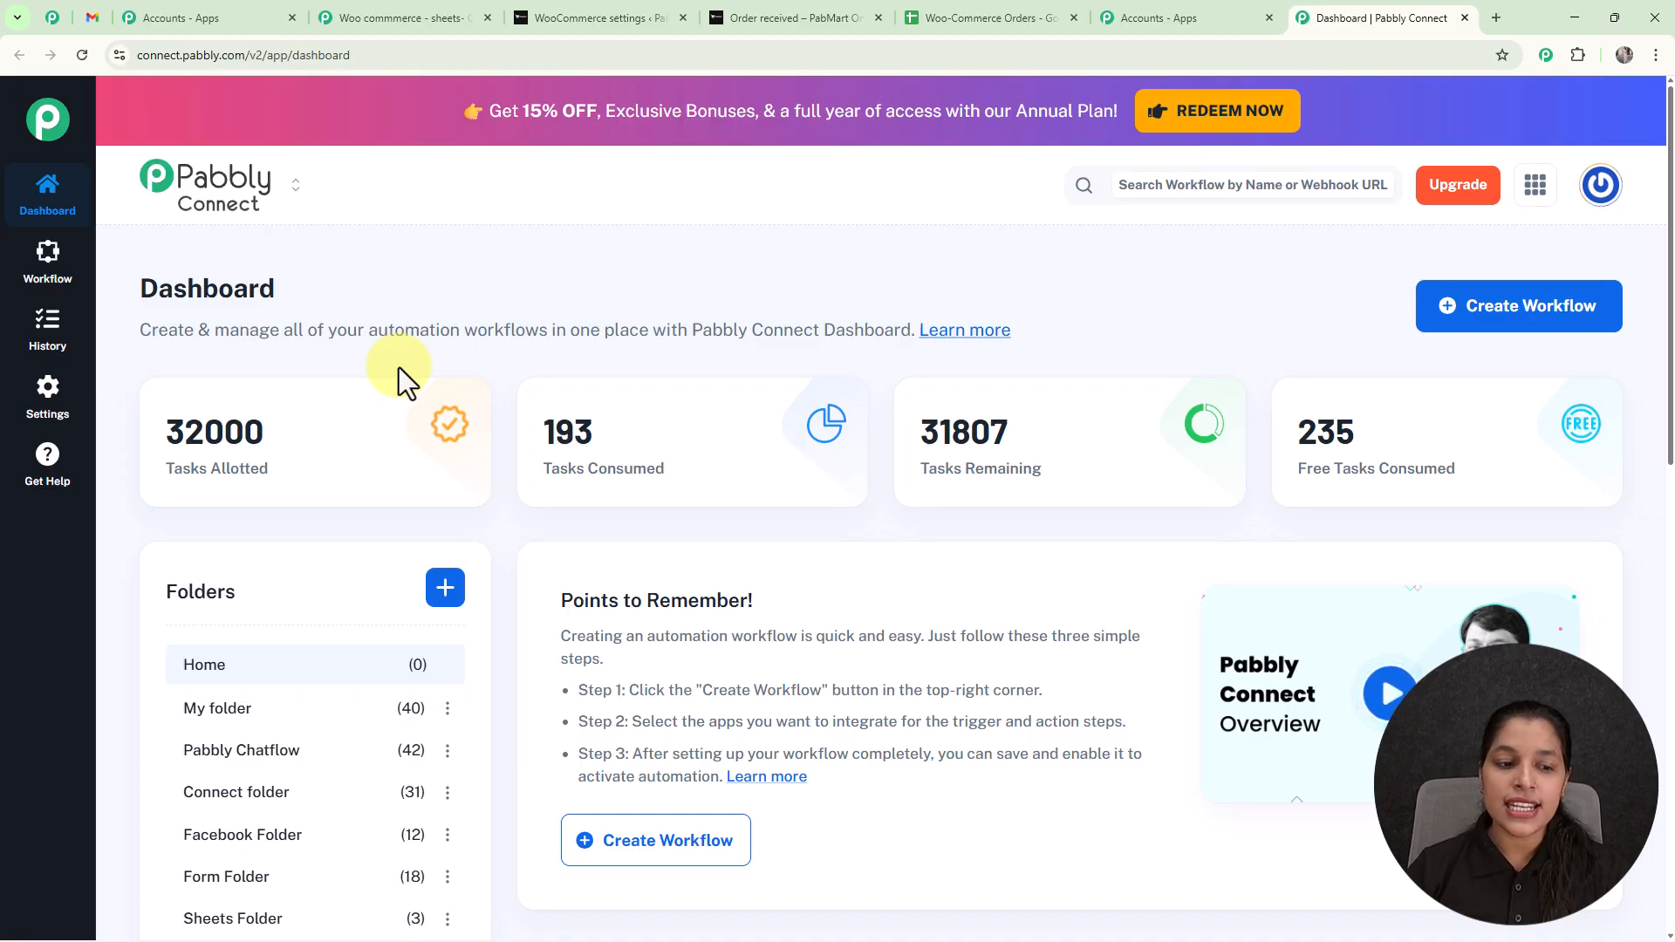
scroll(399, 368, down, 1)
scroll(399, 368, down, 2)
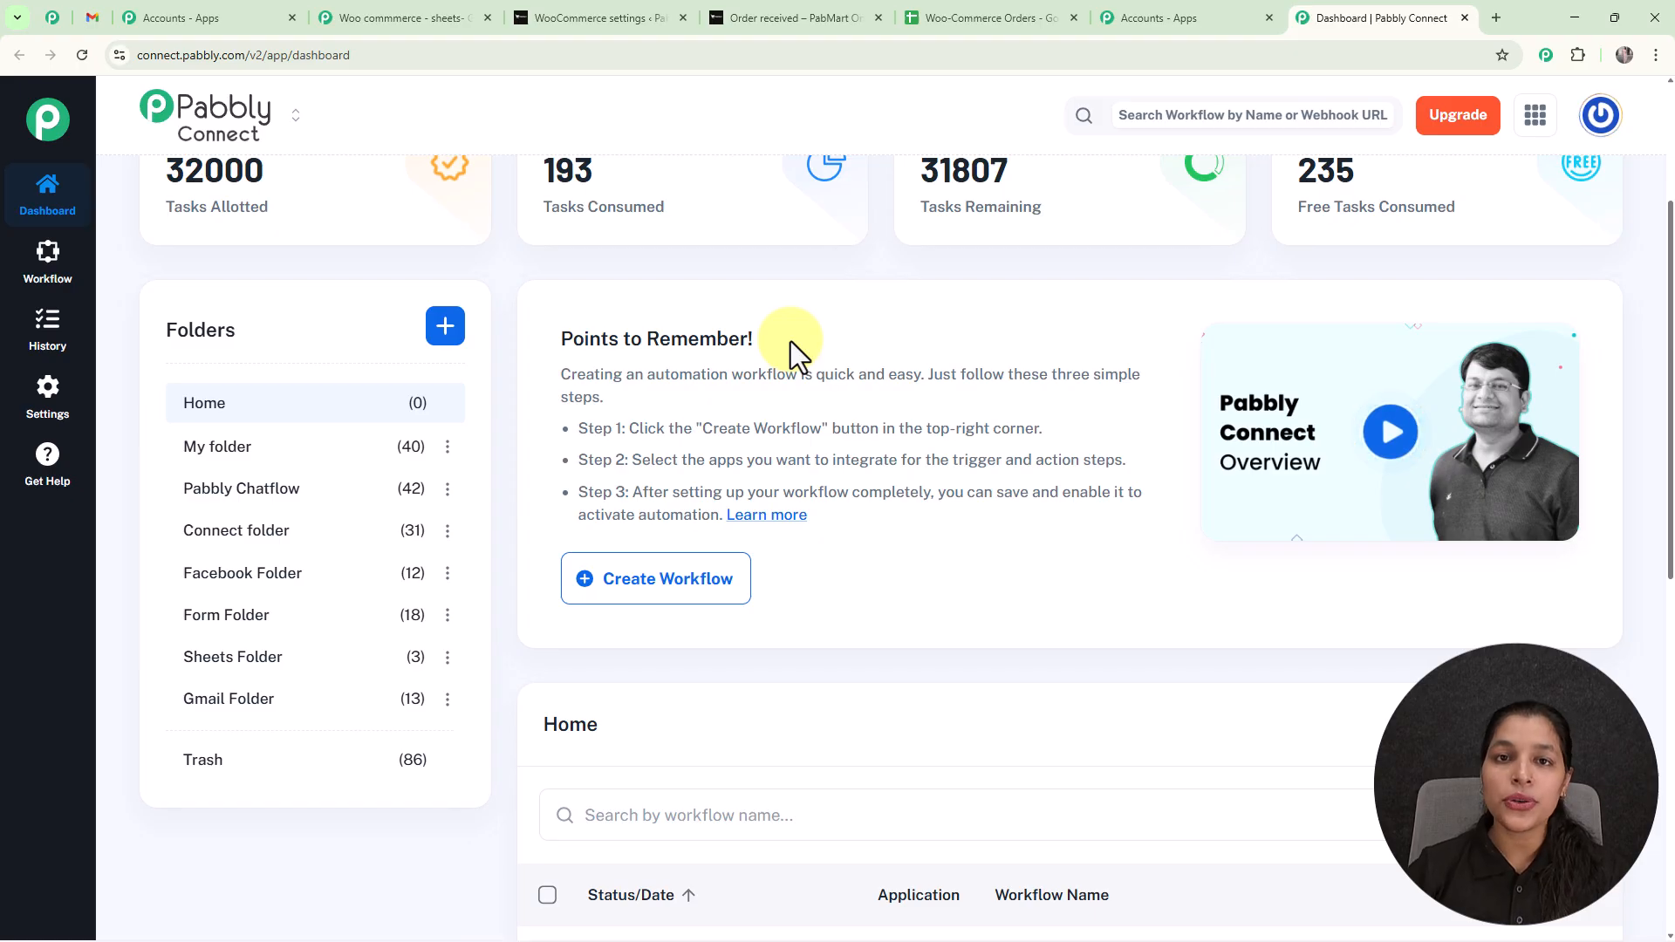
click(445, 331)
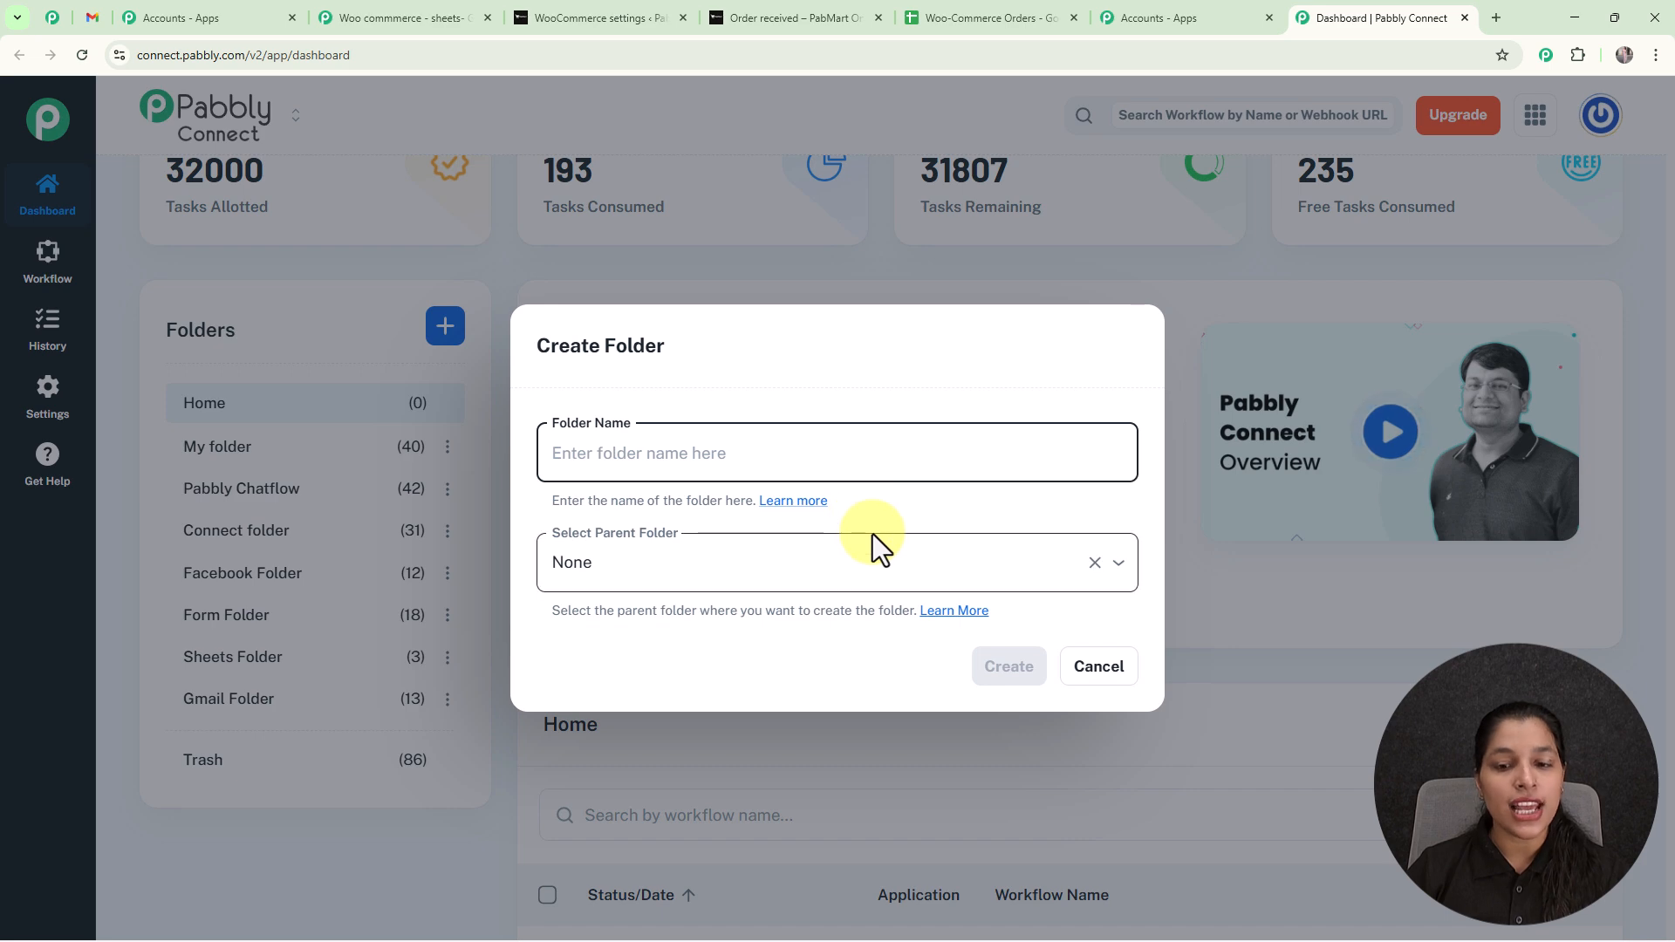
click(1099, 672)
scroll(1049, 550, up, 1)
scroll(1049, 542, up, 3)
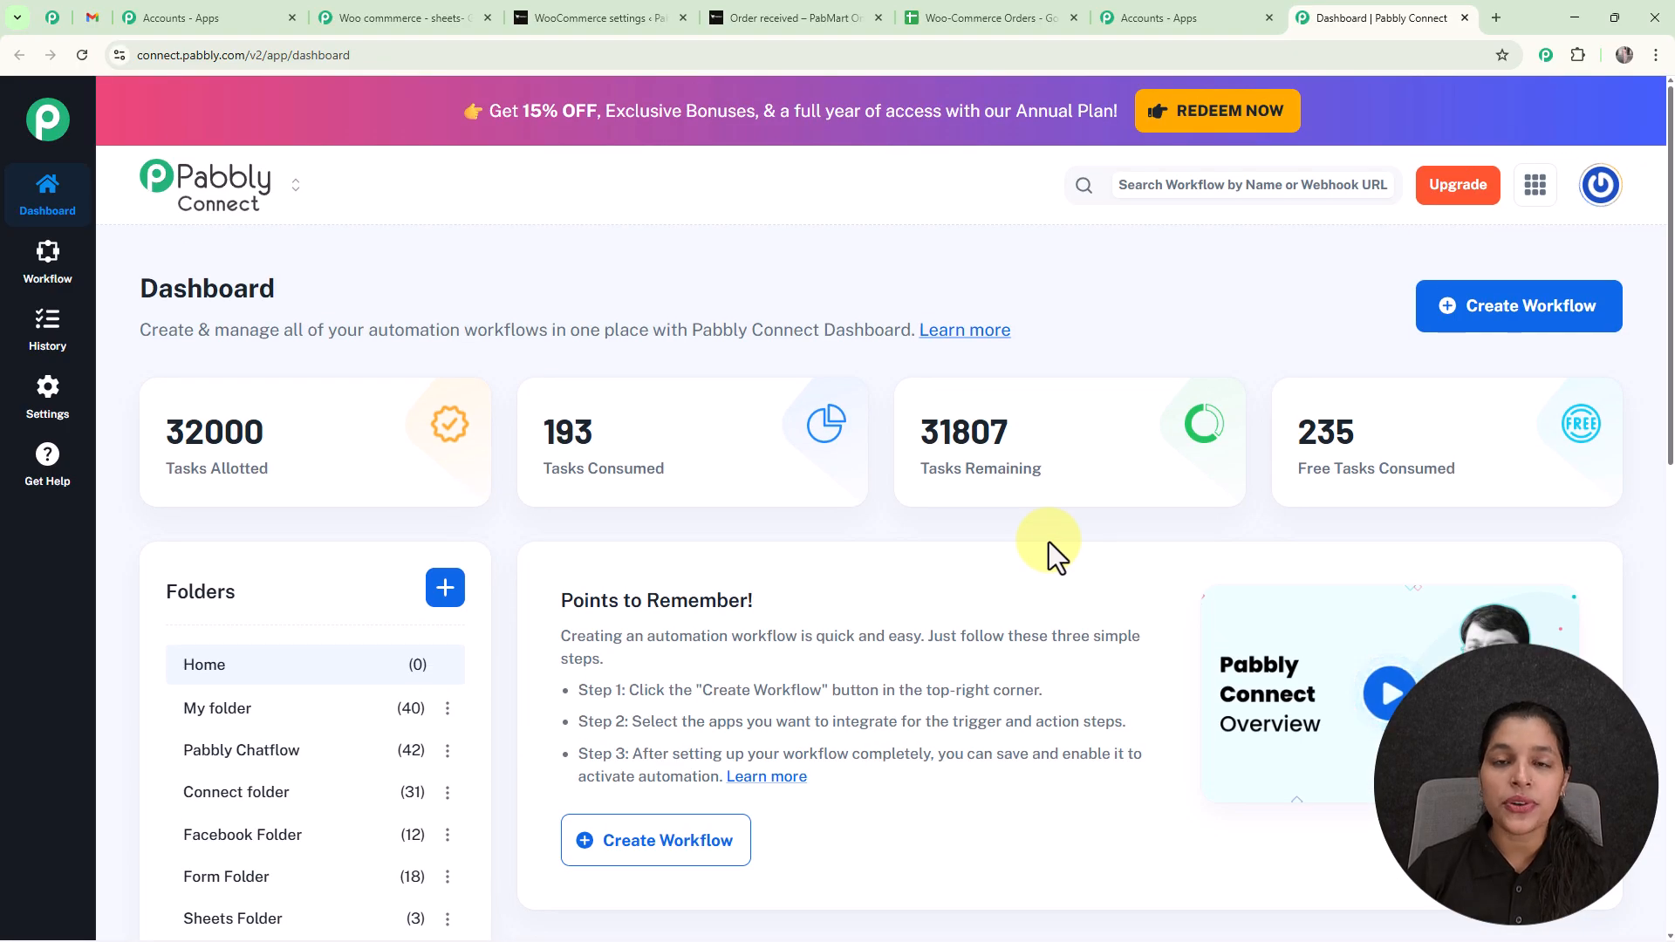
Create a workflow named "Track WooCommerce Orders and Send Thank-you Emails" in the Gmail Folder using the New (Beta) workflow builder.
click(1484, 327)
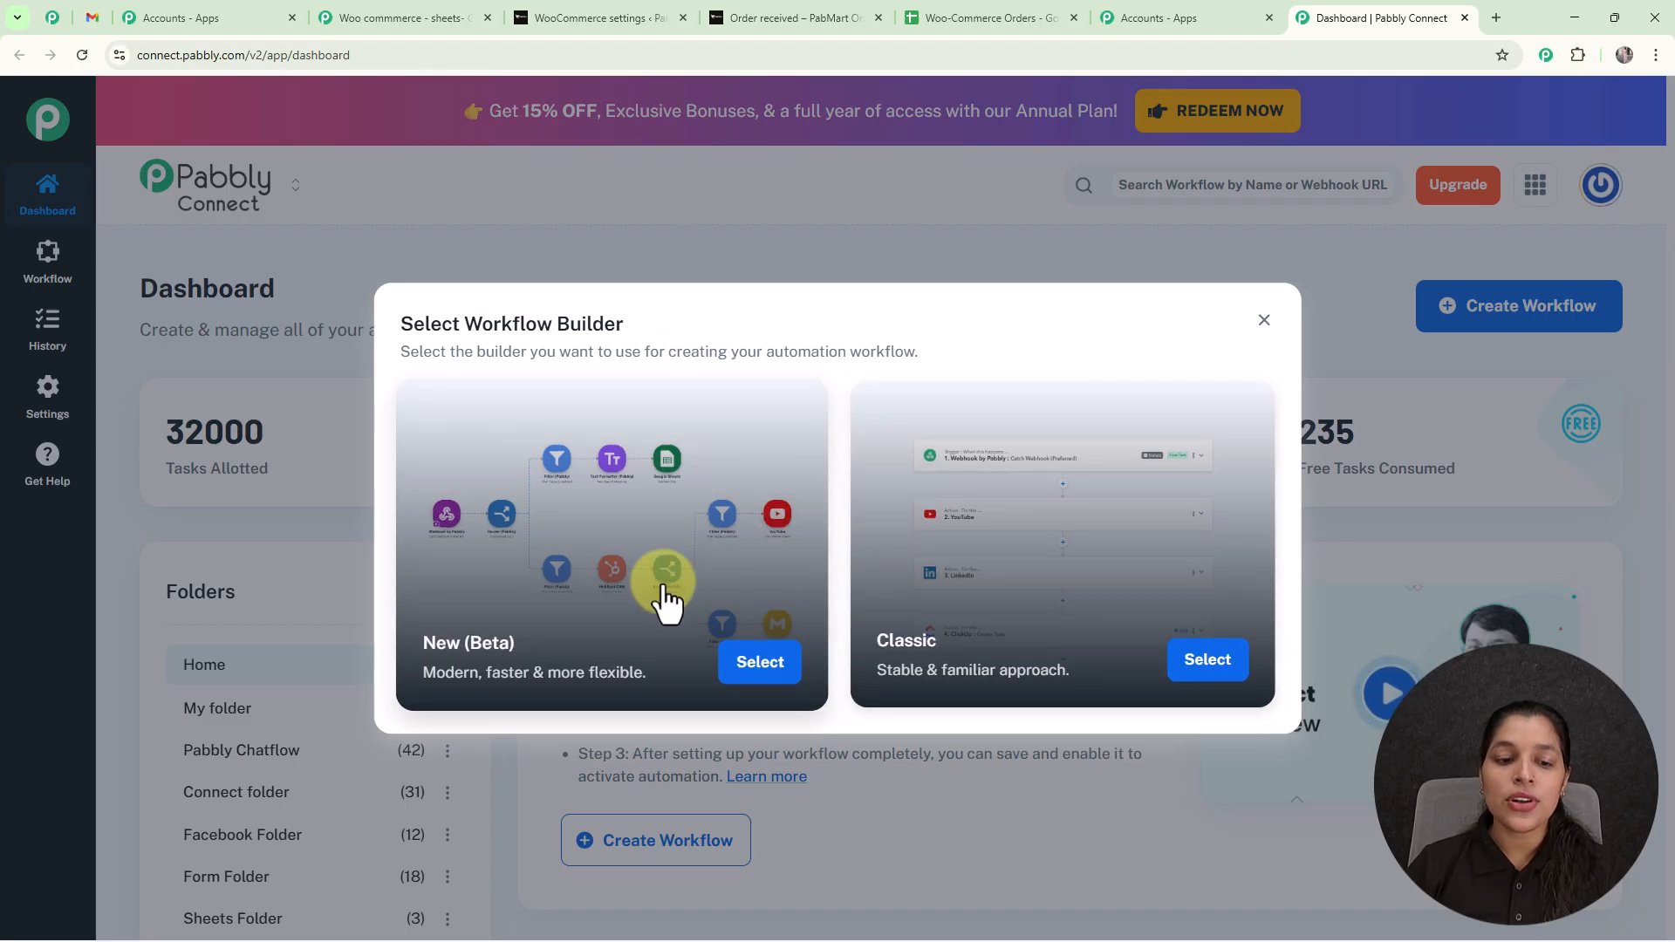
click(748, 670)
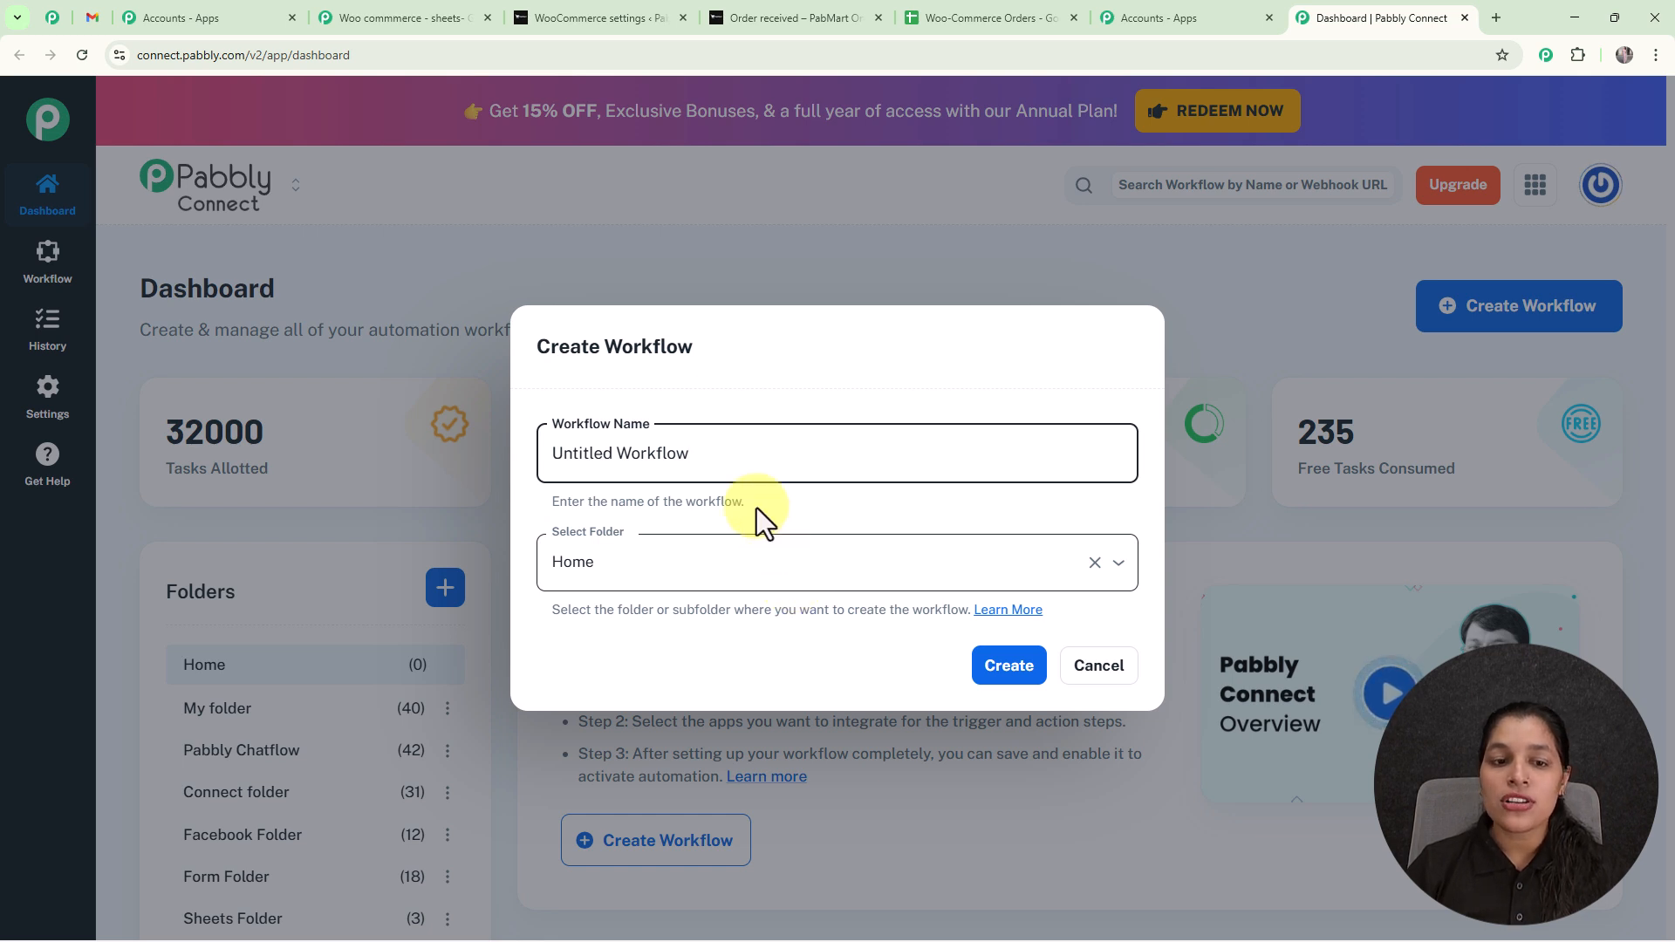
drag(710, 456, 468, 463)
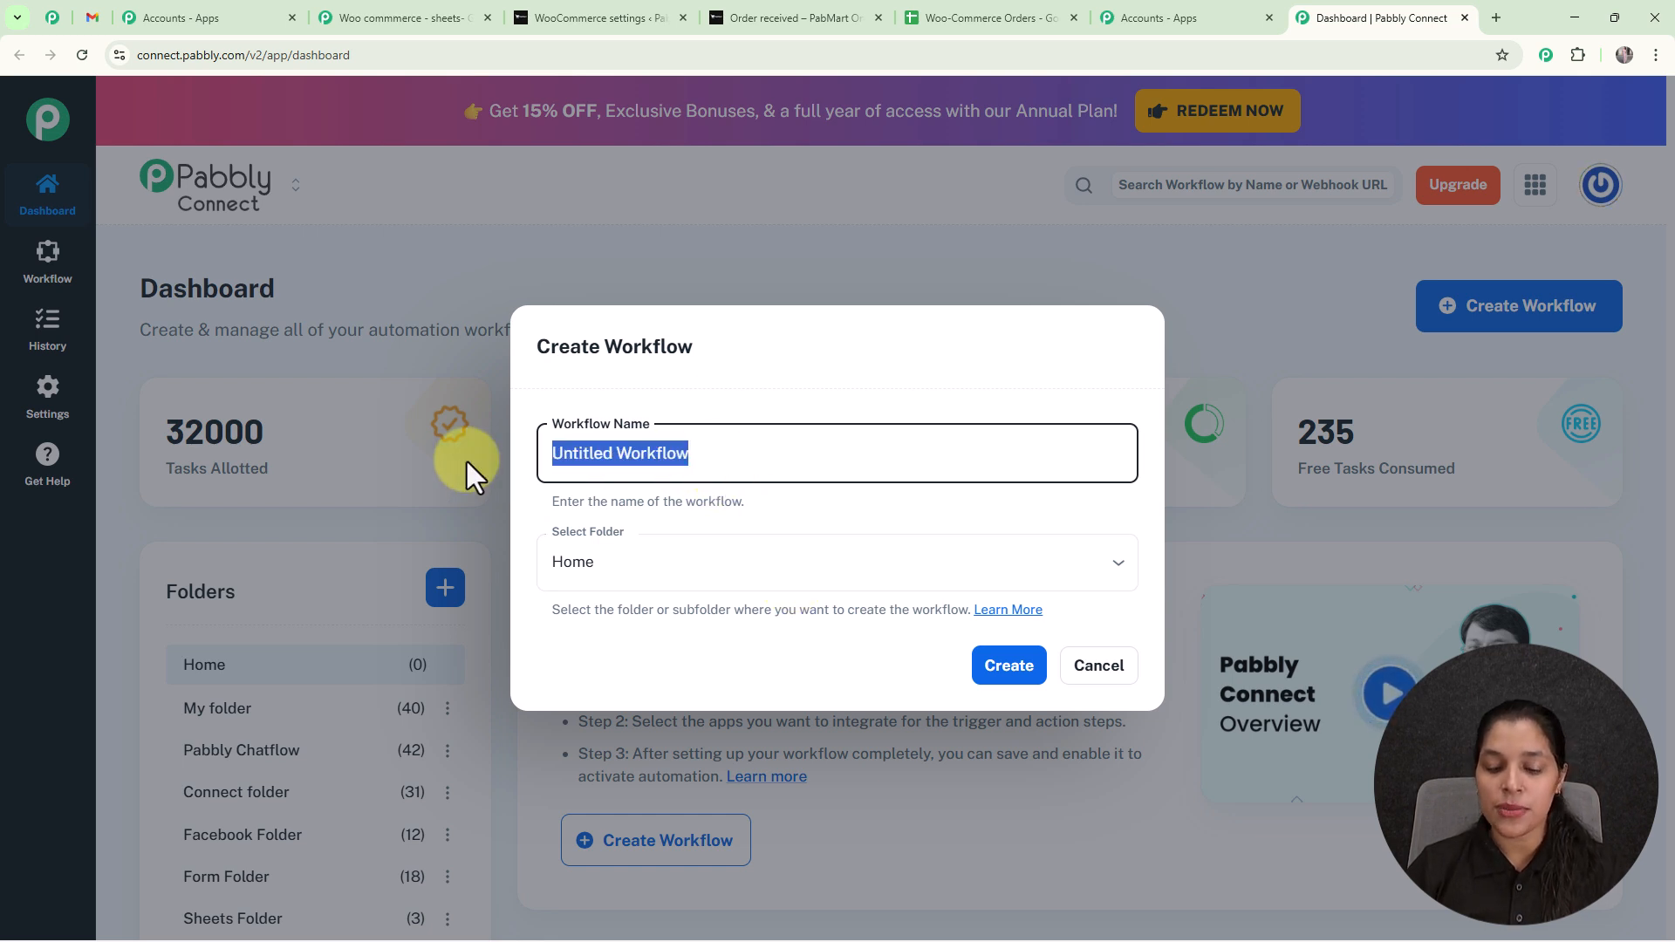
key(BackSpace)
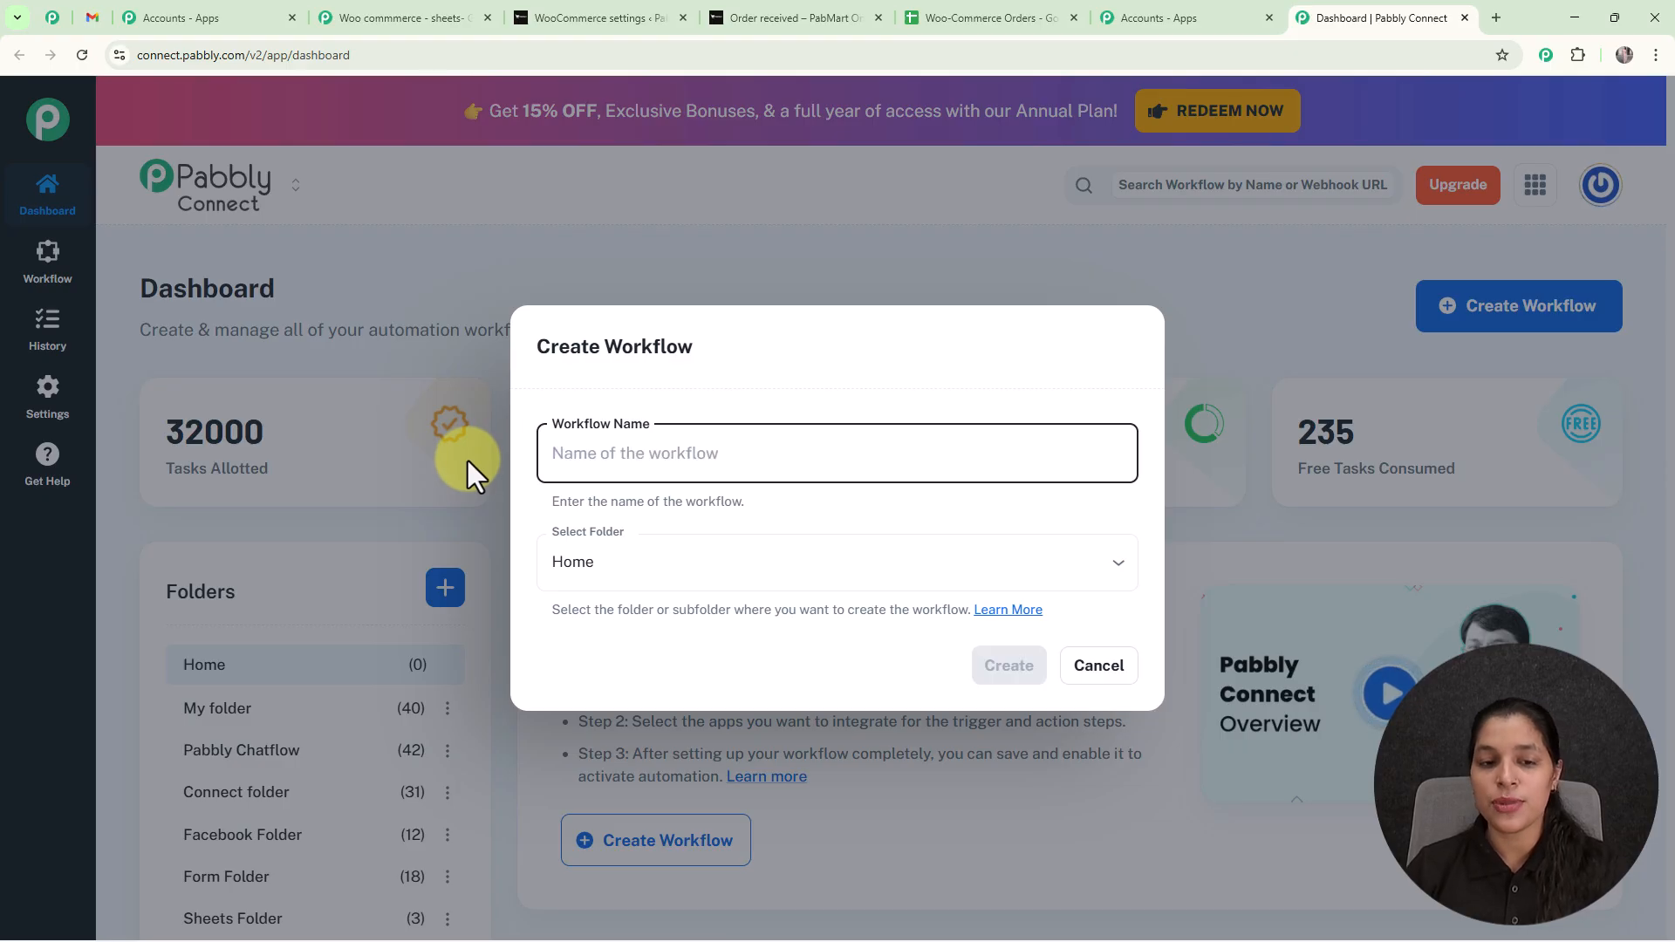
text(Track WooCommerce Orders and Send Thank-you Emails)
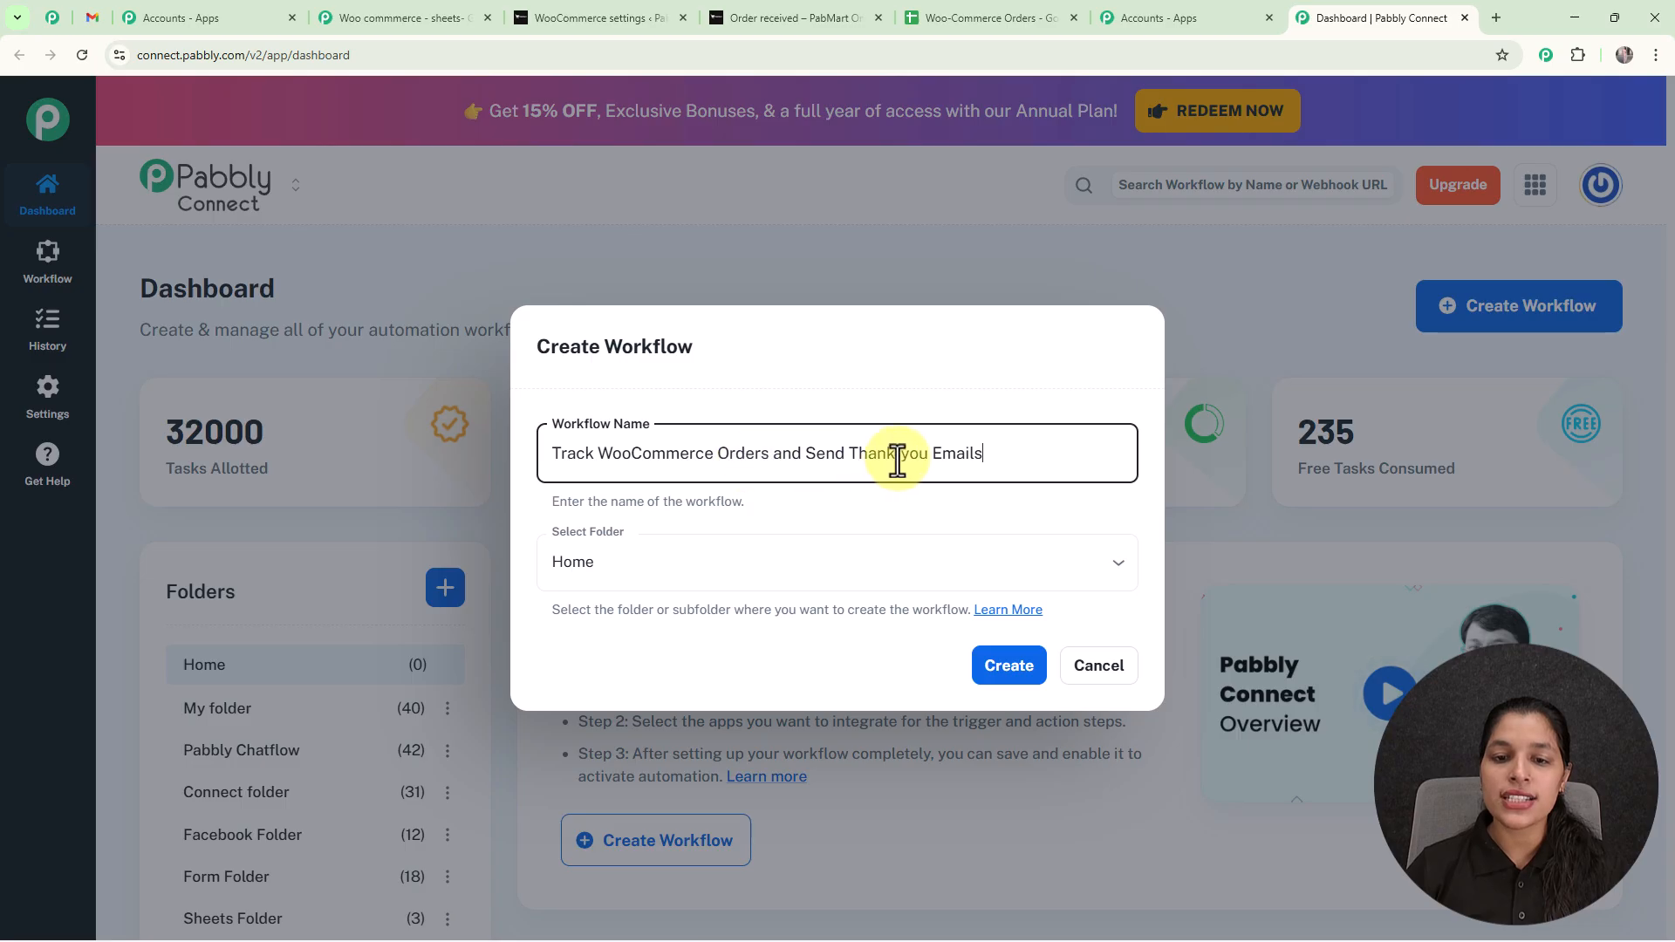
click(1120, 576)
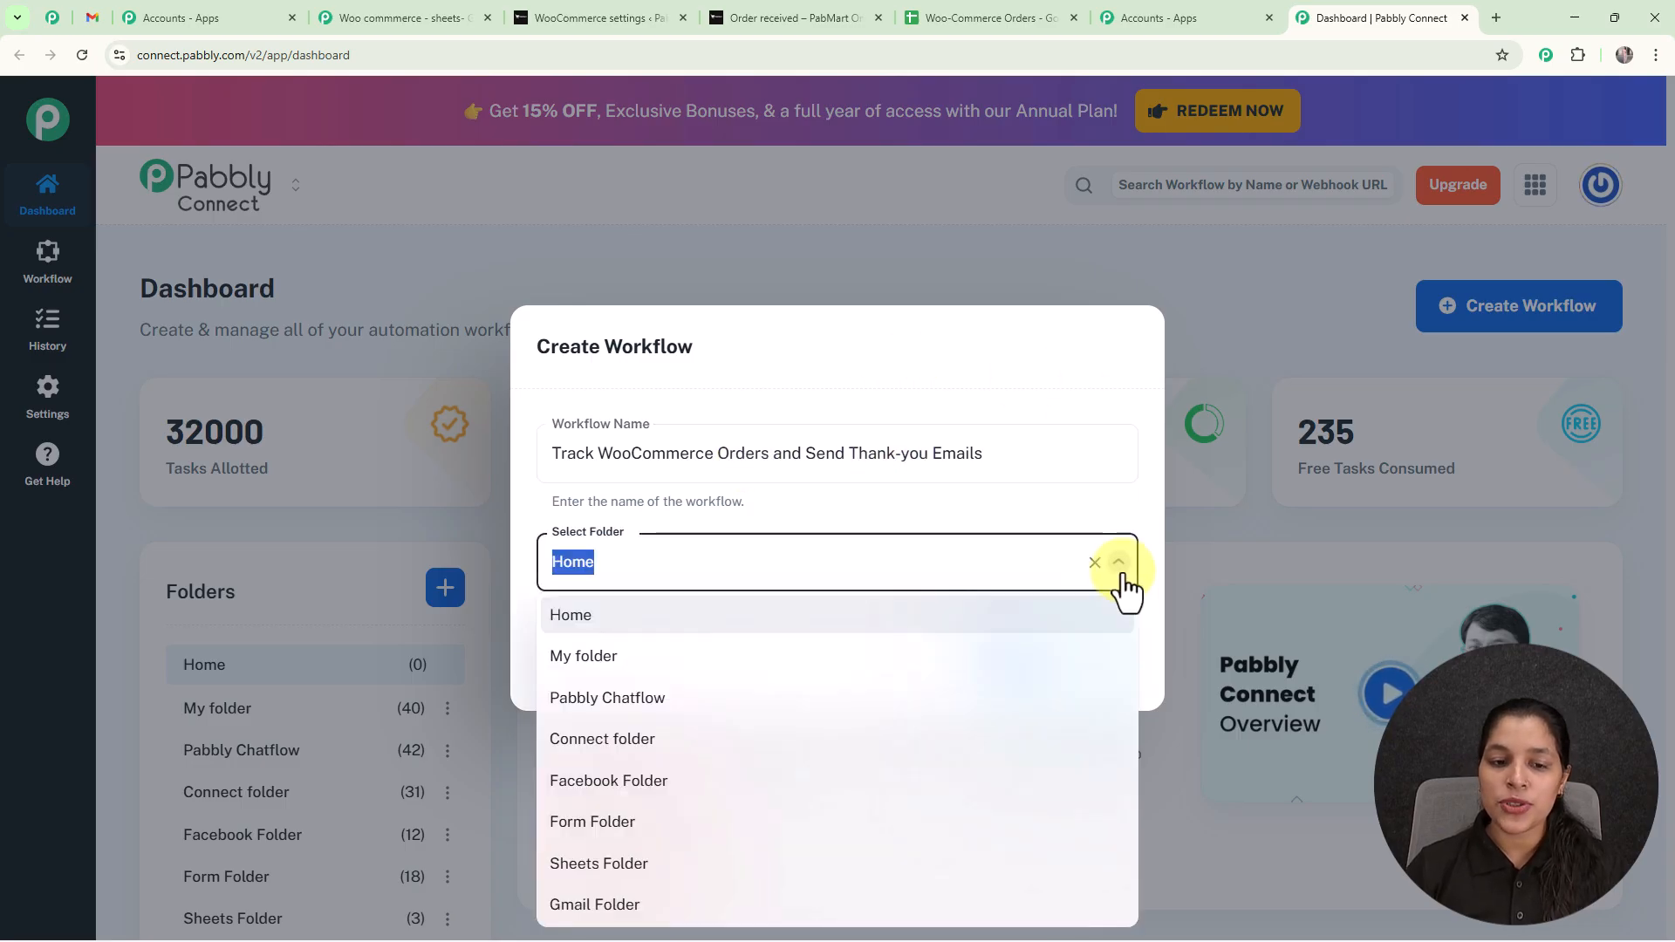
click(586, 908)
click(1034, 679)
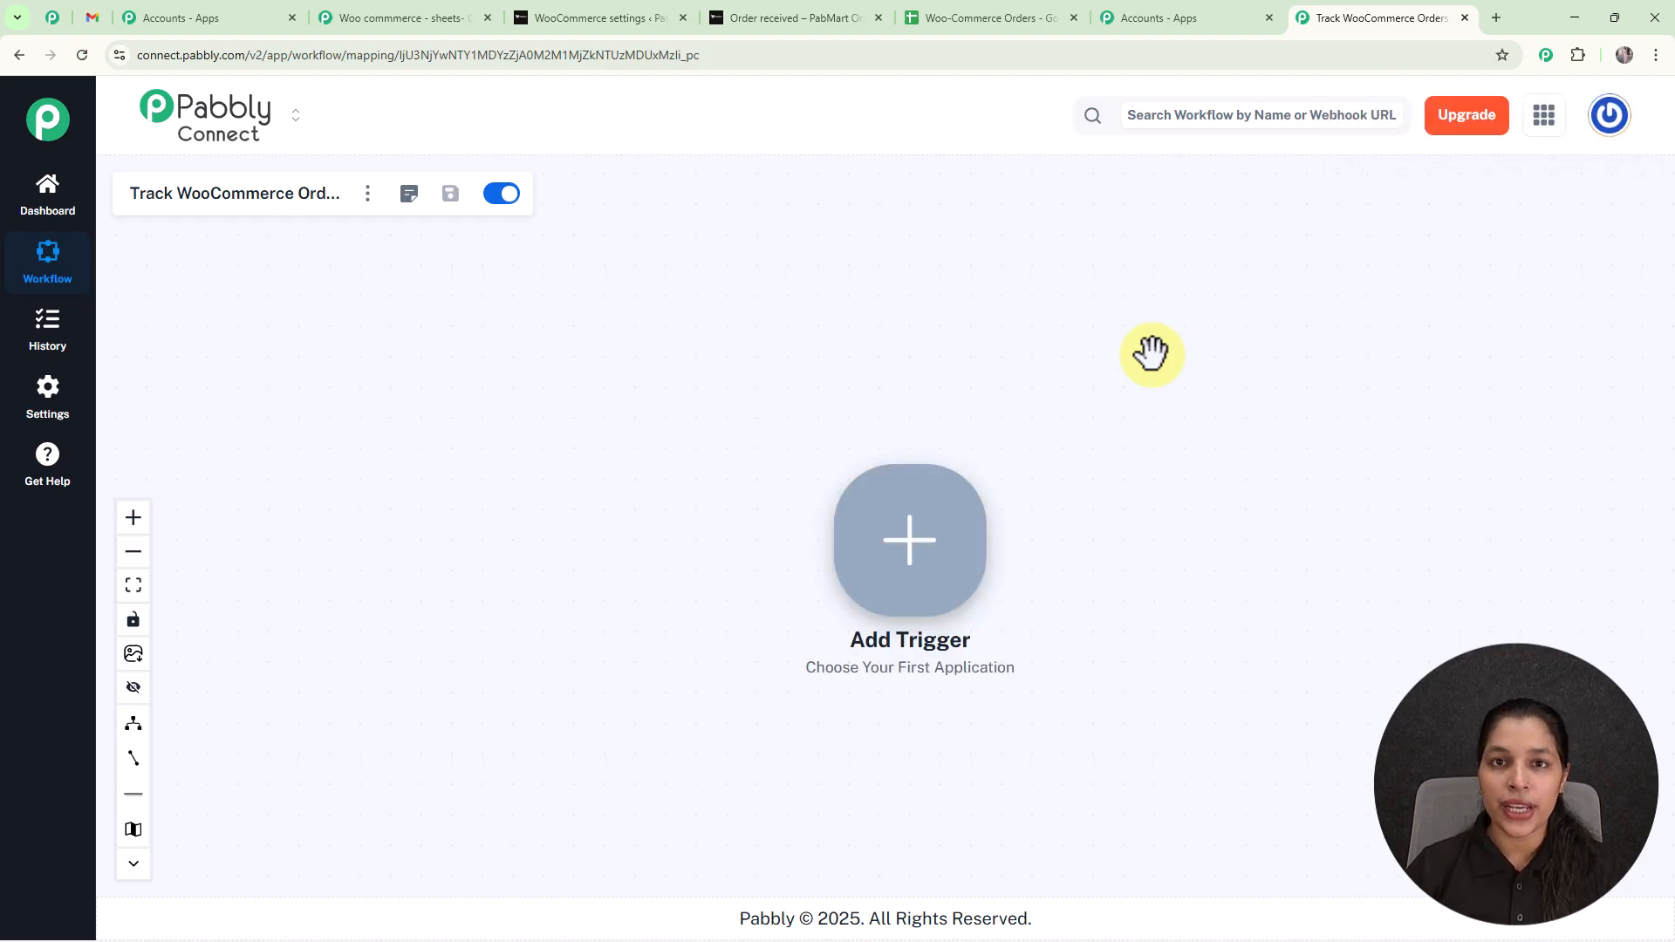
Add WooCommerce as the workflow's trigger app with the New Order Created event, and connect it.
click(925, 550)
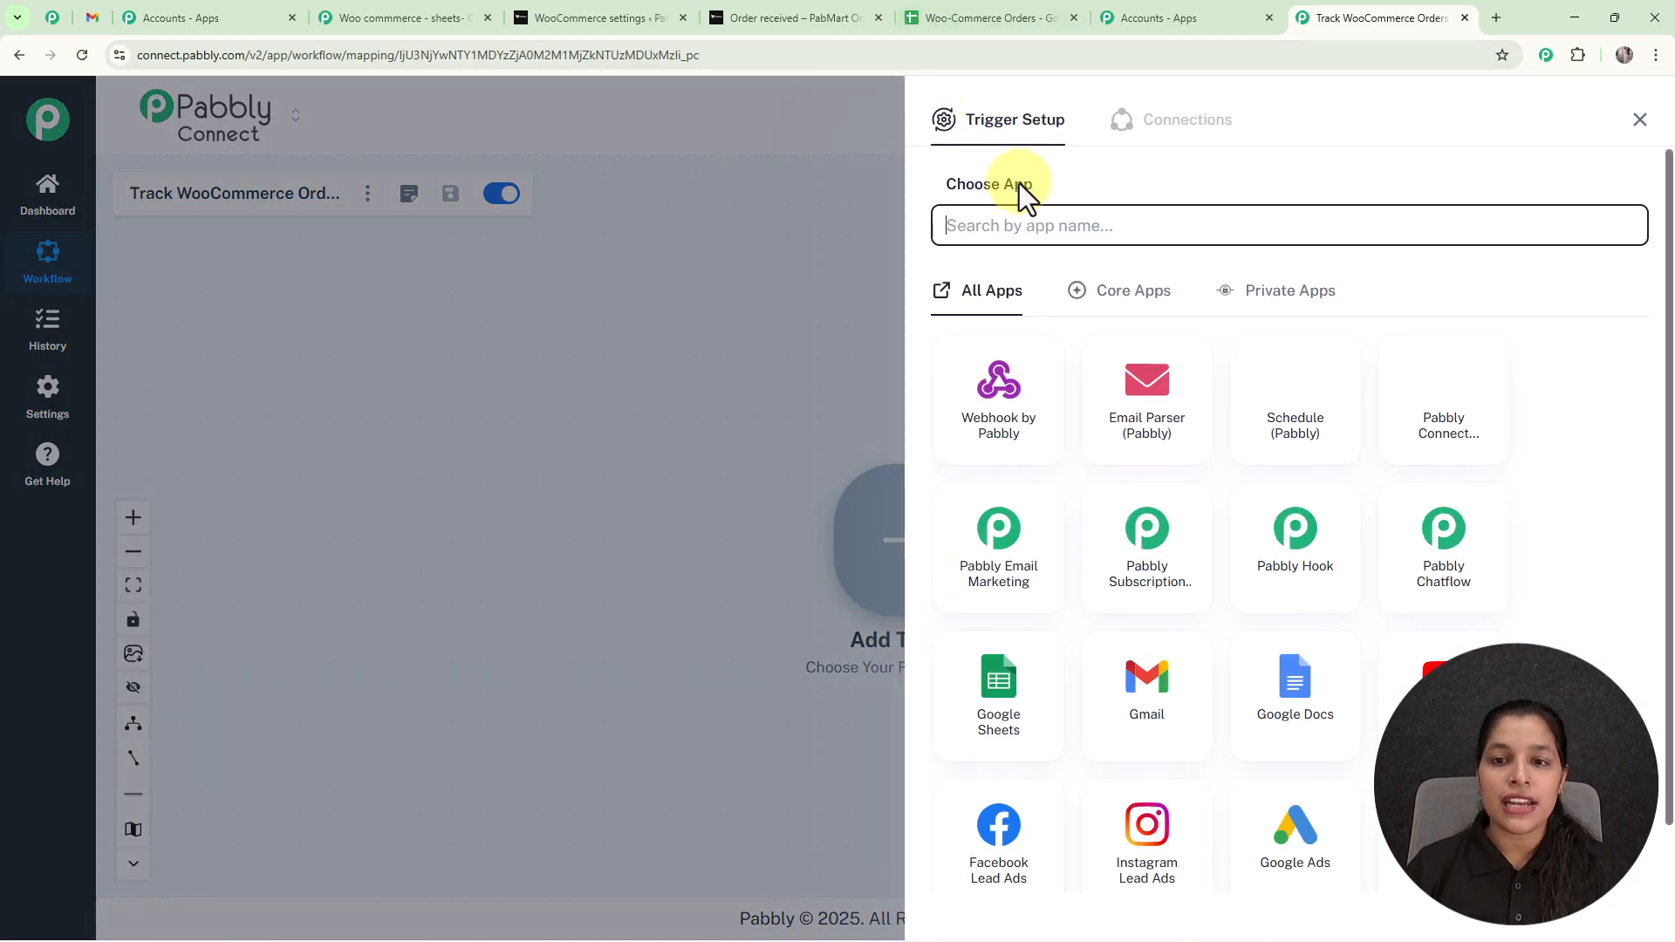
text(woo)
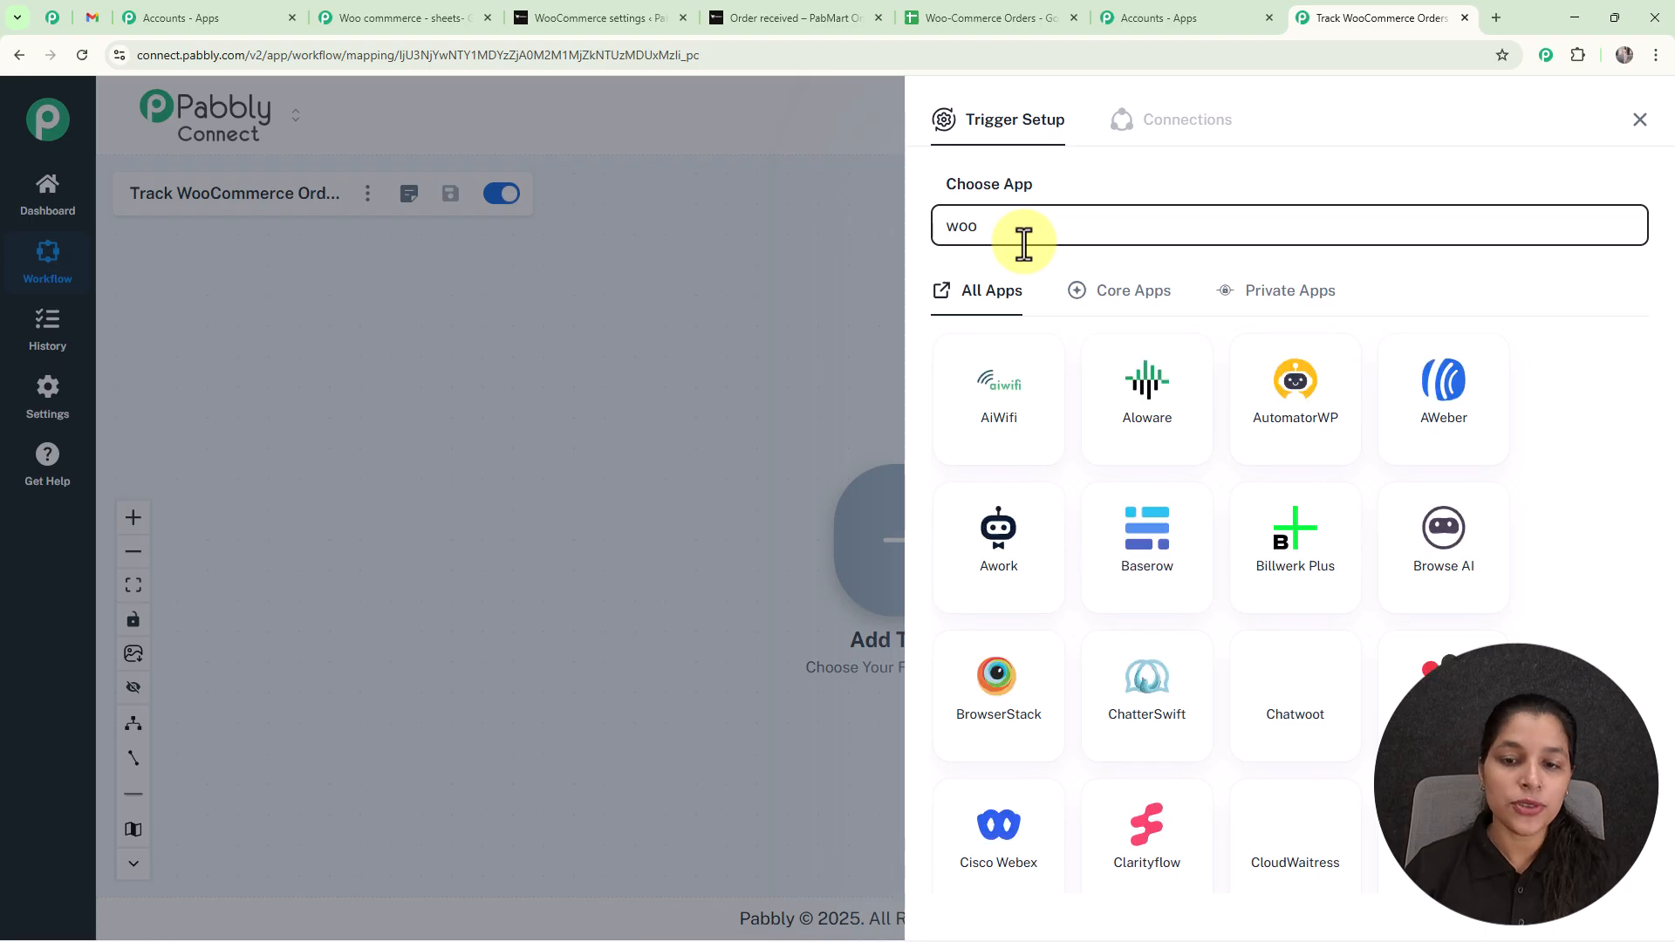
text(co)
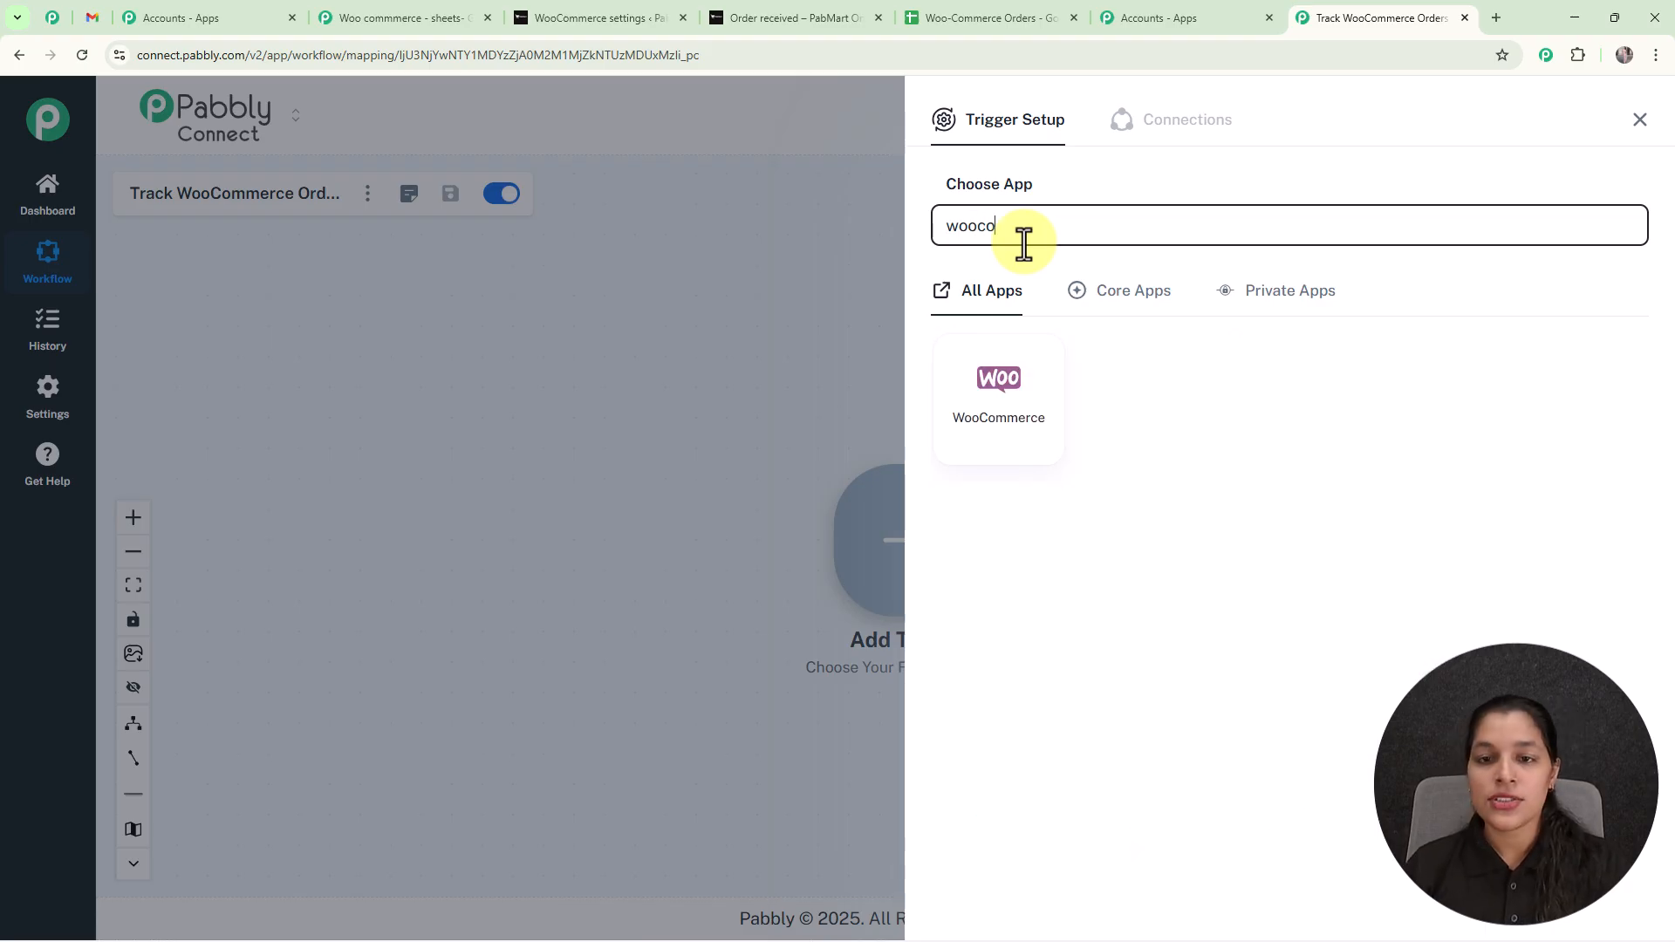
click(995, 428)
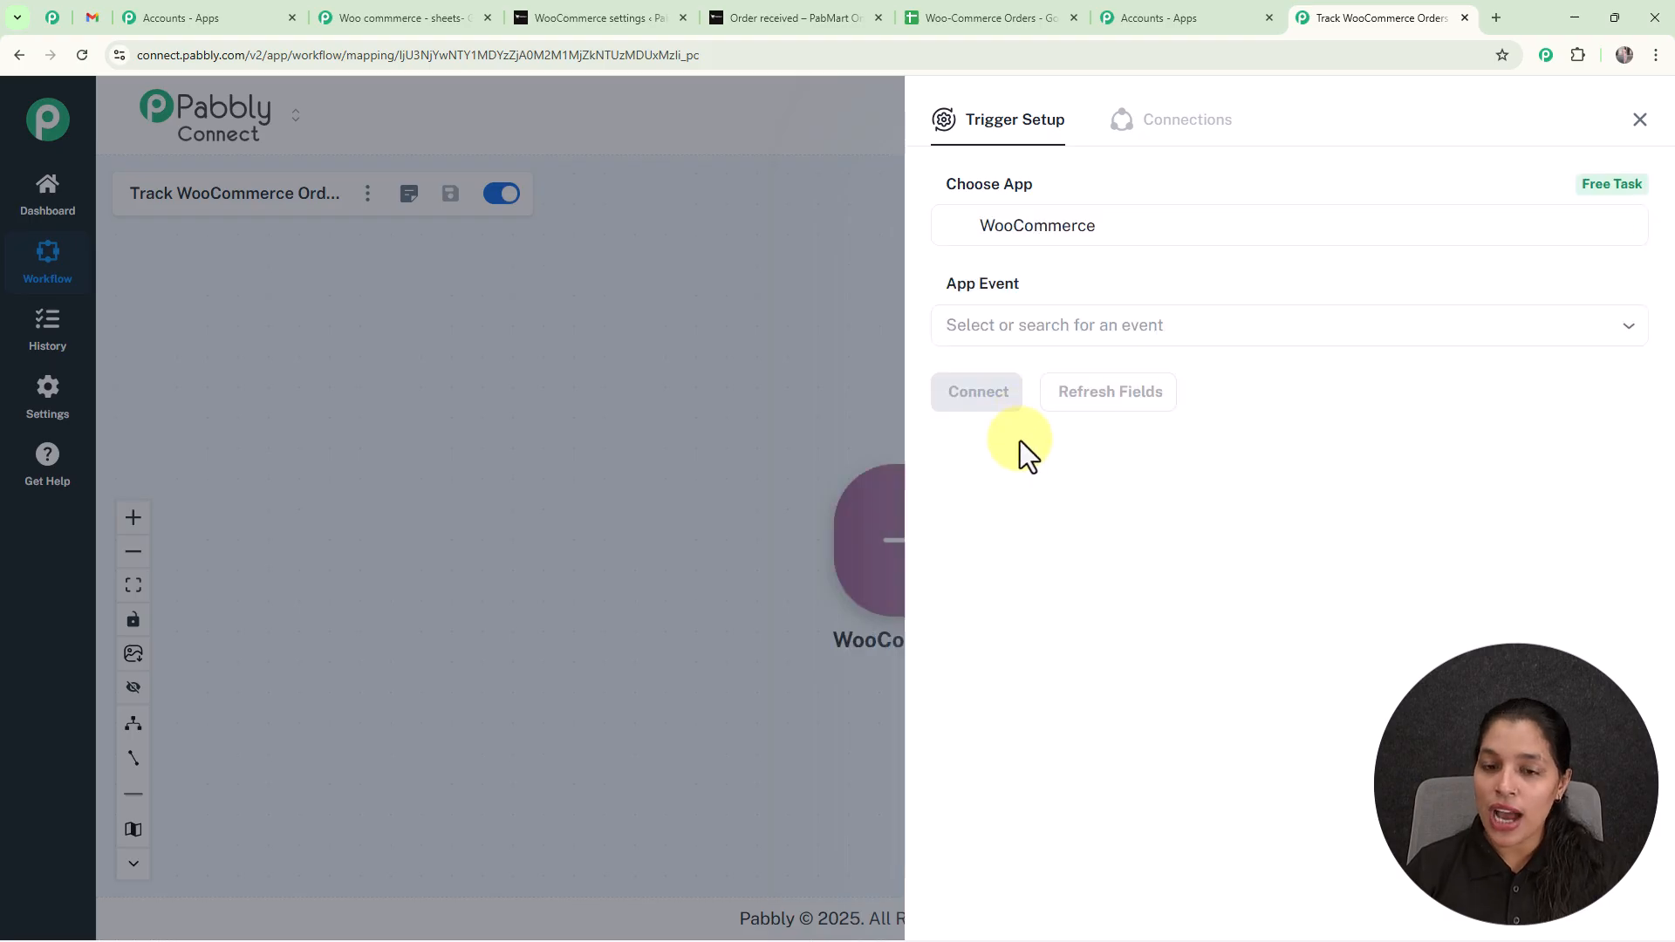
click(1096, 322)
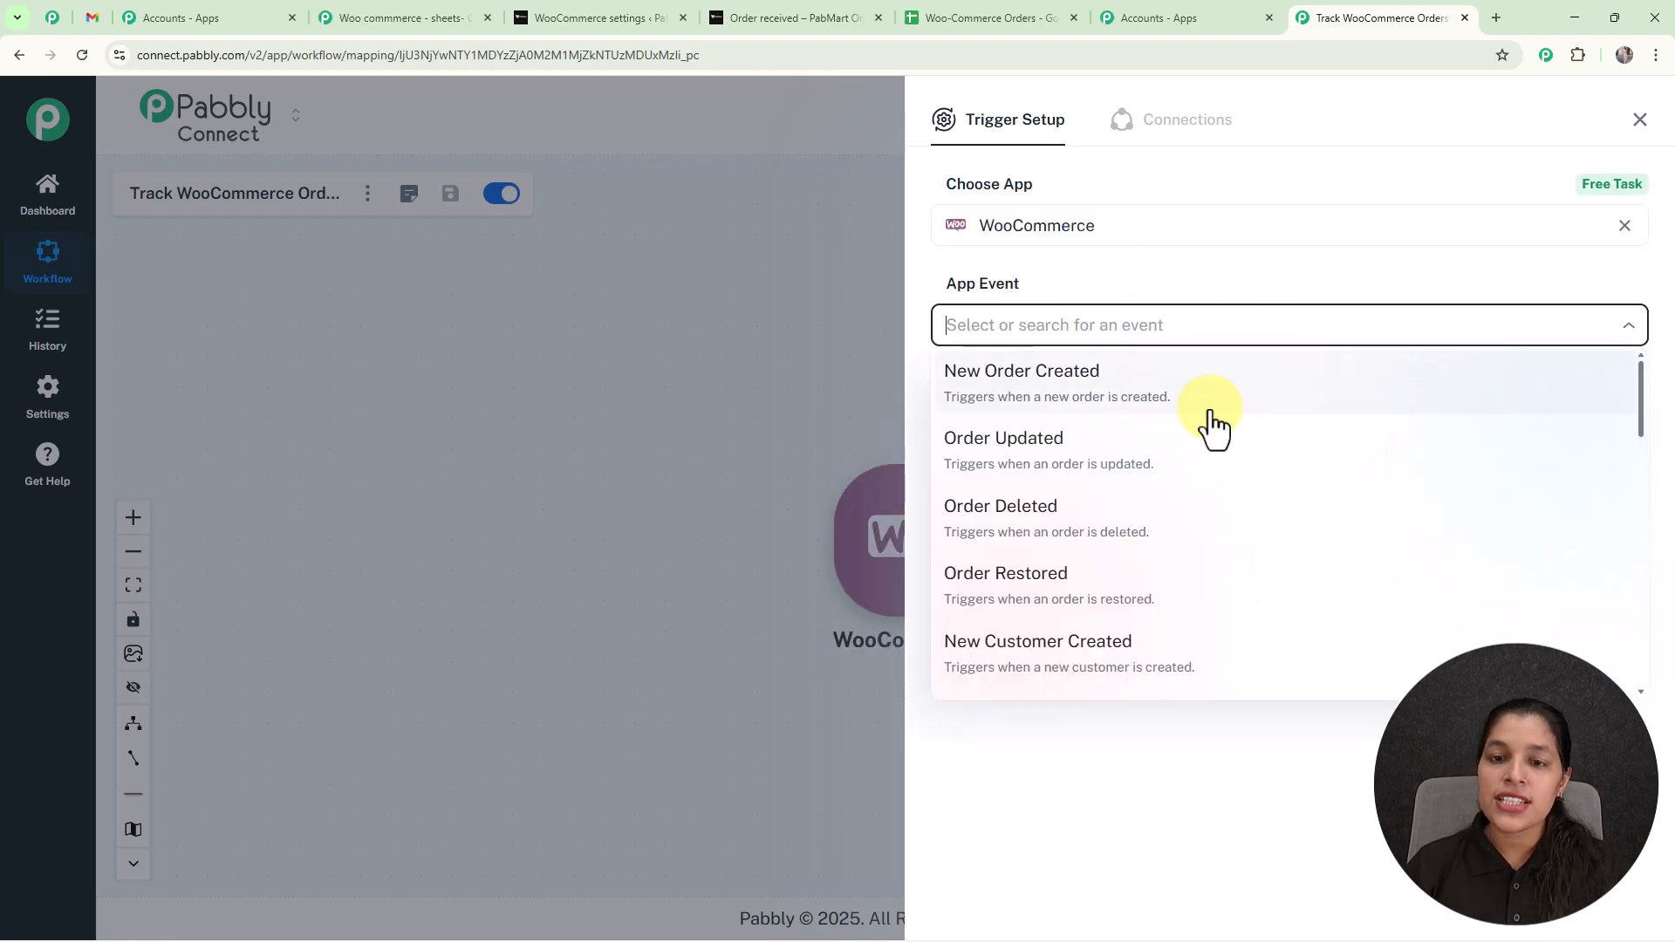
click(1060, 384)
click(981, 401)
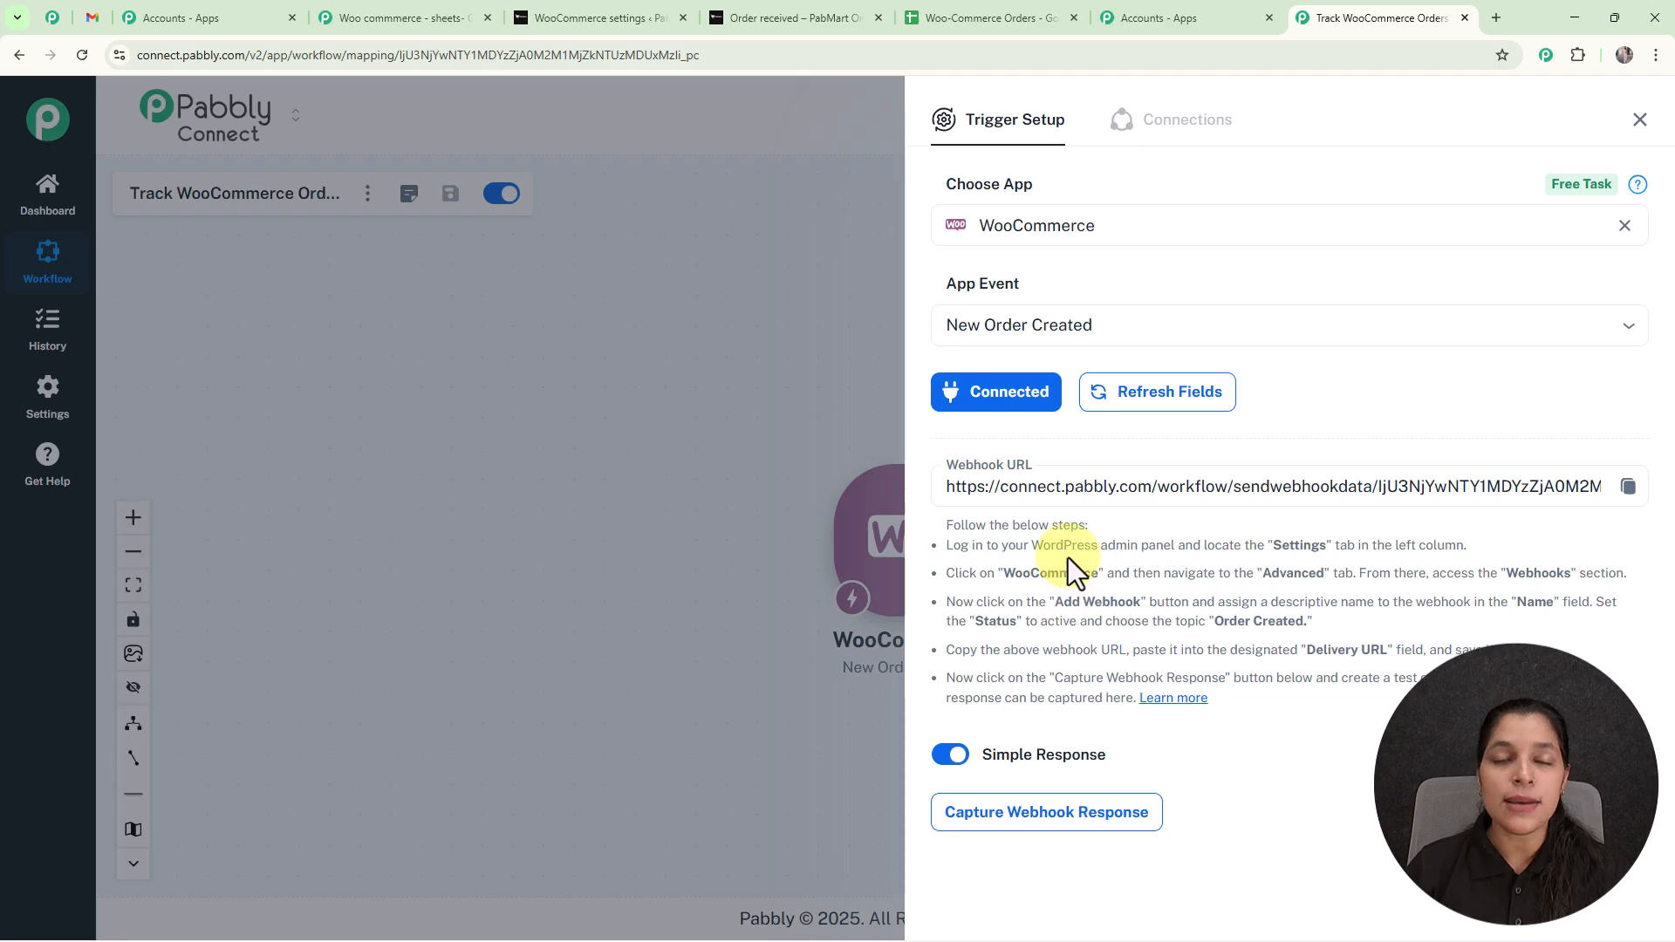
Copy the trigger's webhook URL and open the Webhooks section of WooCommerce's Advanced settings in the PabMart Online WordPress admin.
click(1632, 494)
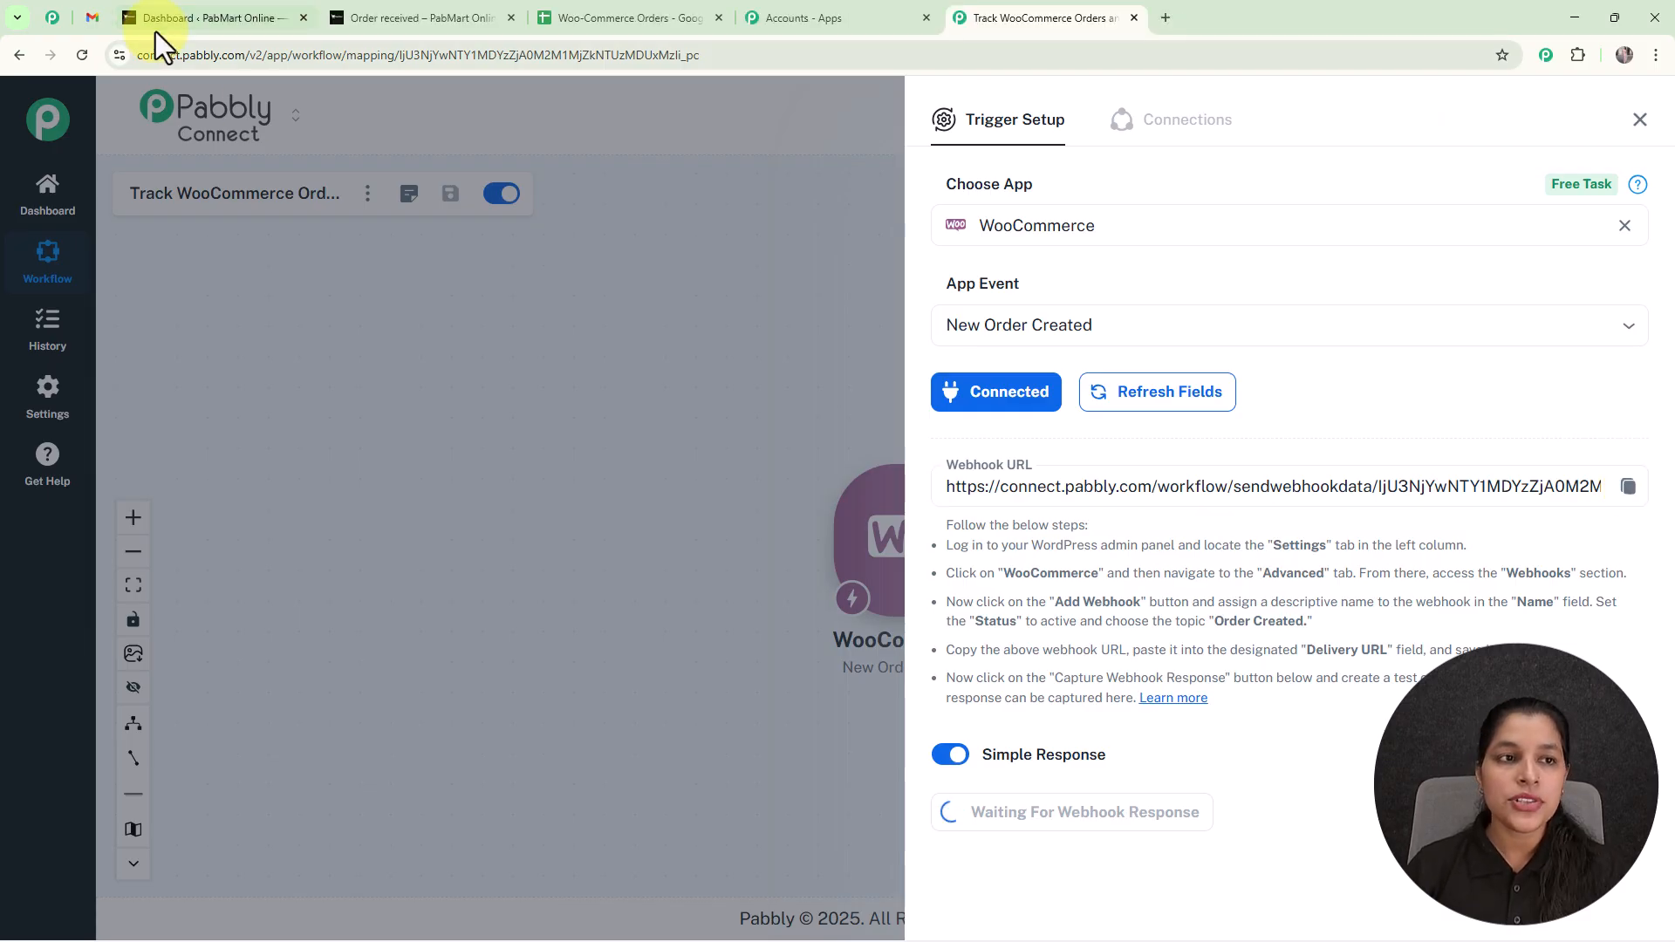
click(155, 29)
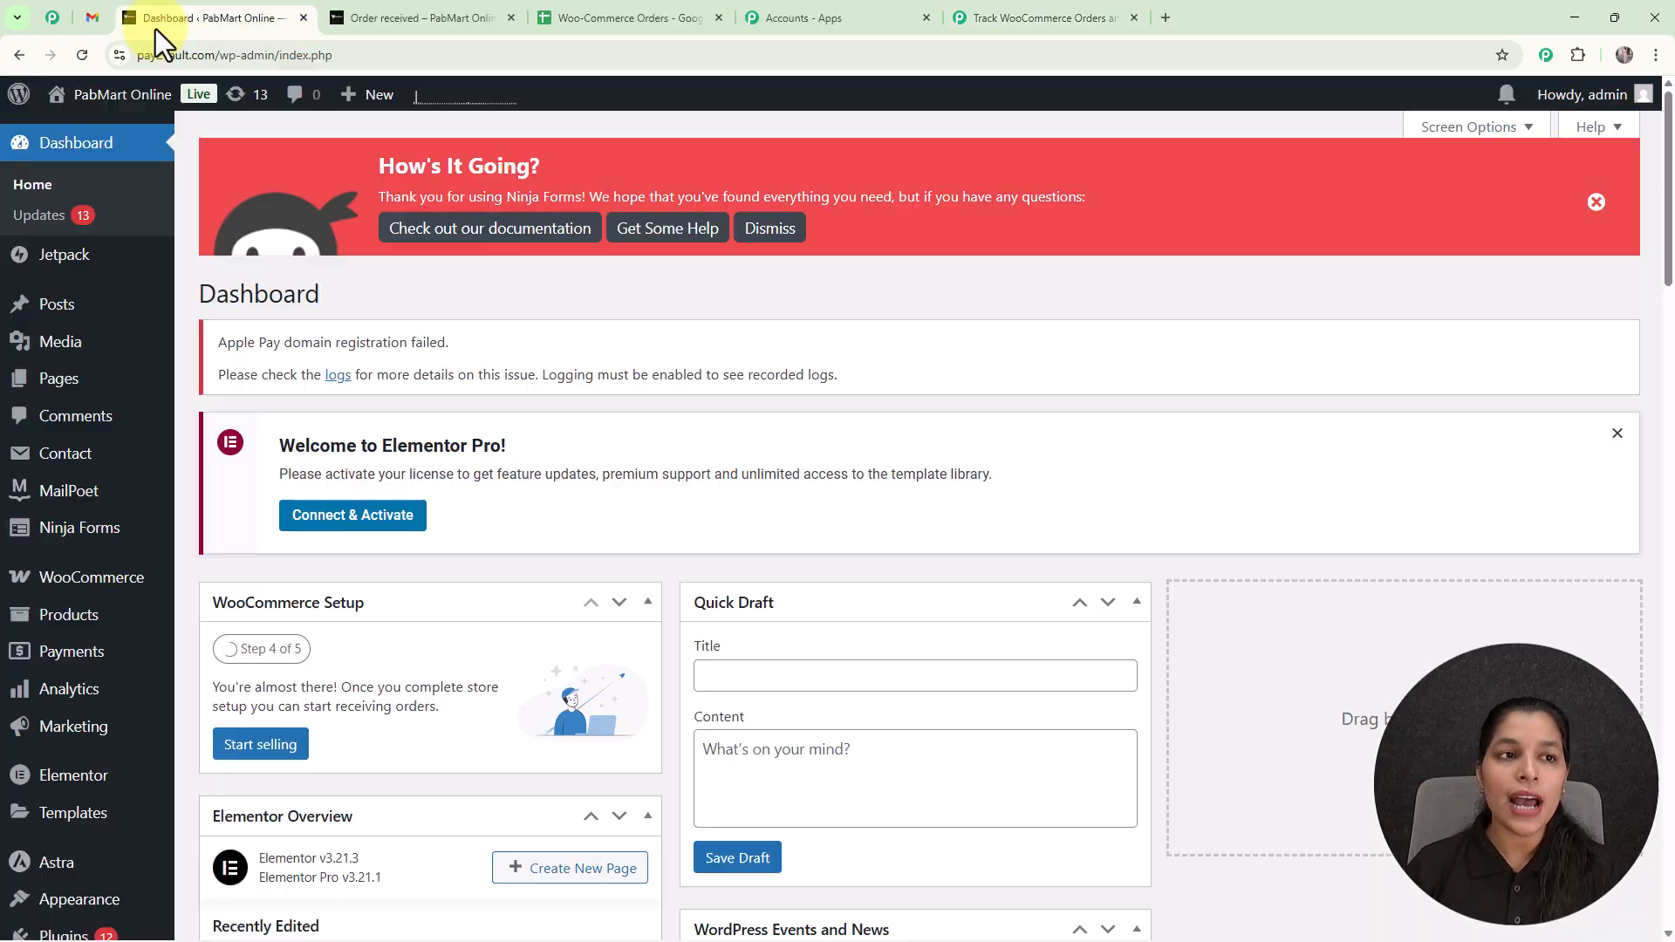
mouse_move(144, 310)
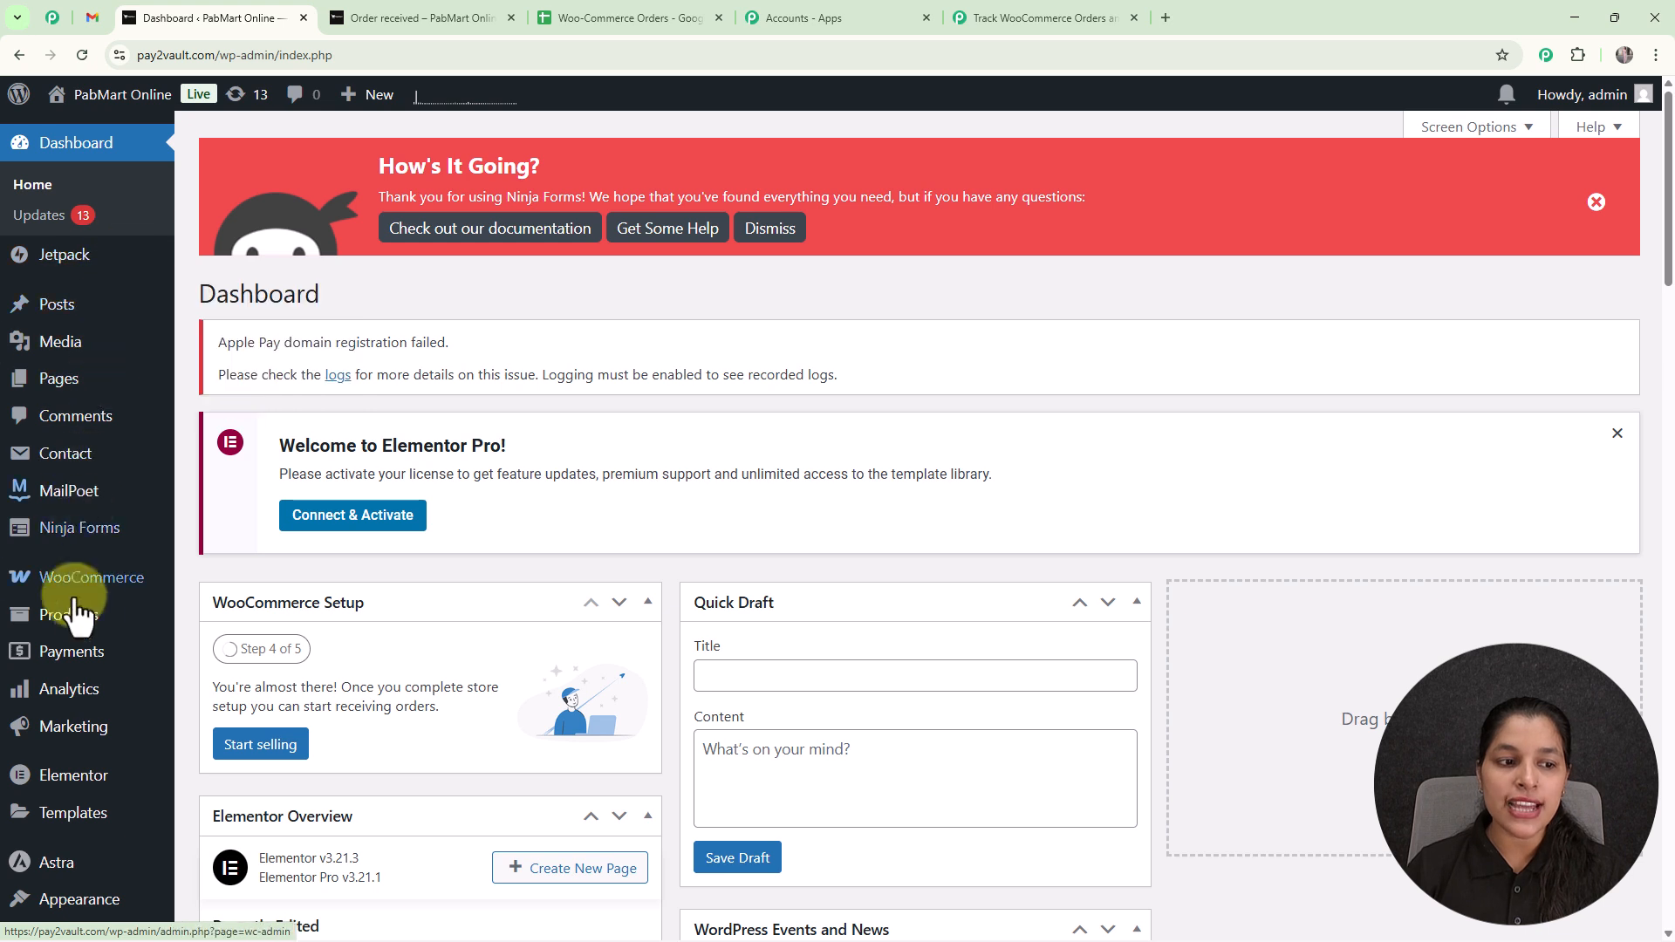
mouse_move(99, 589)
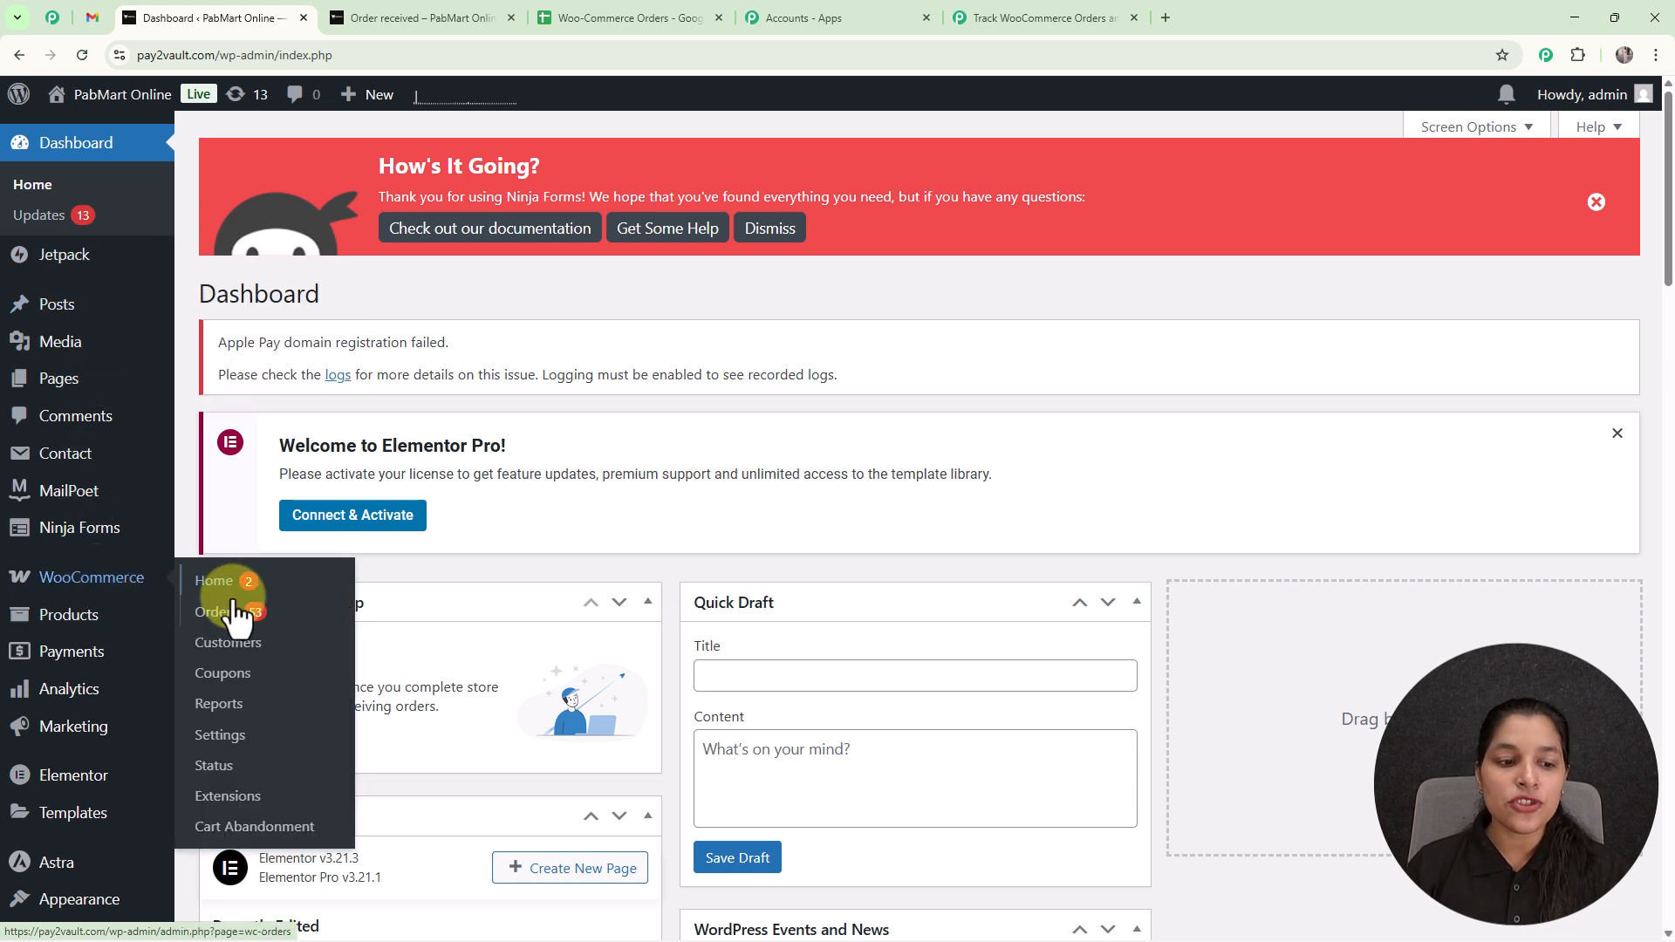
click(232, 742)
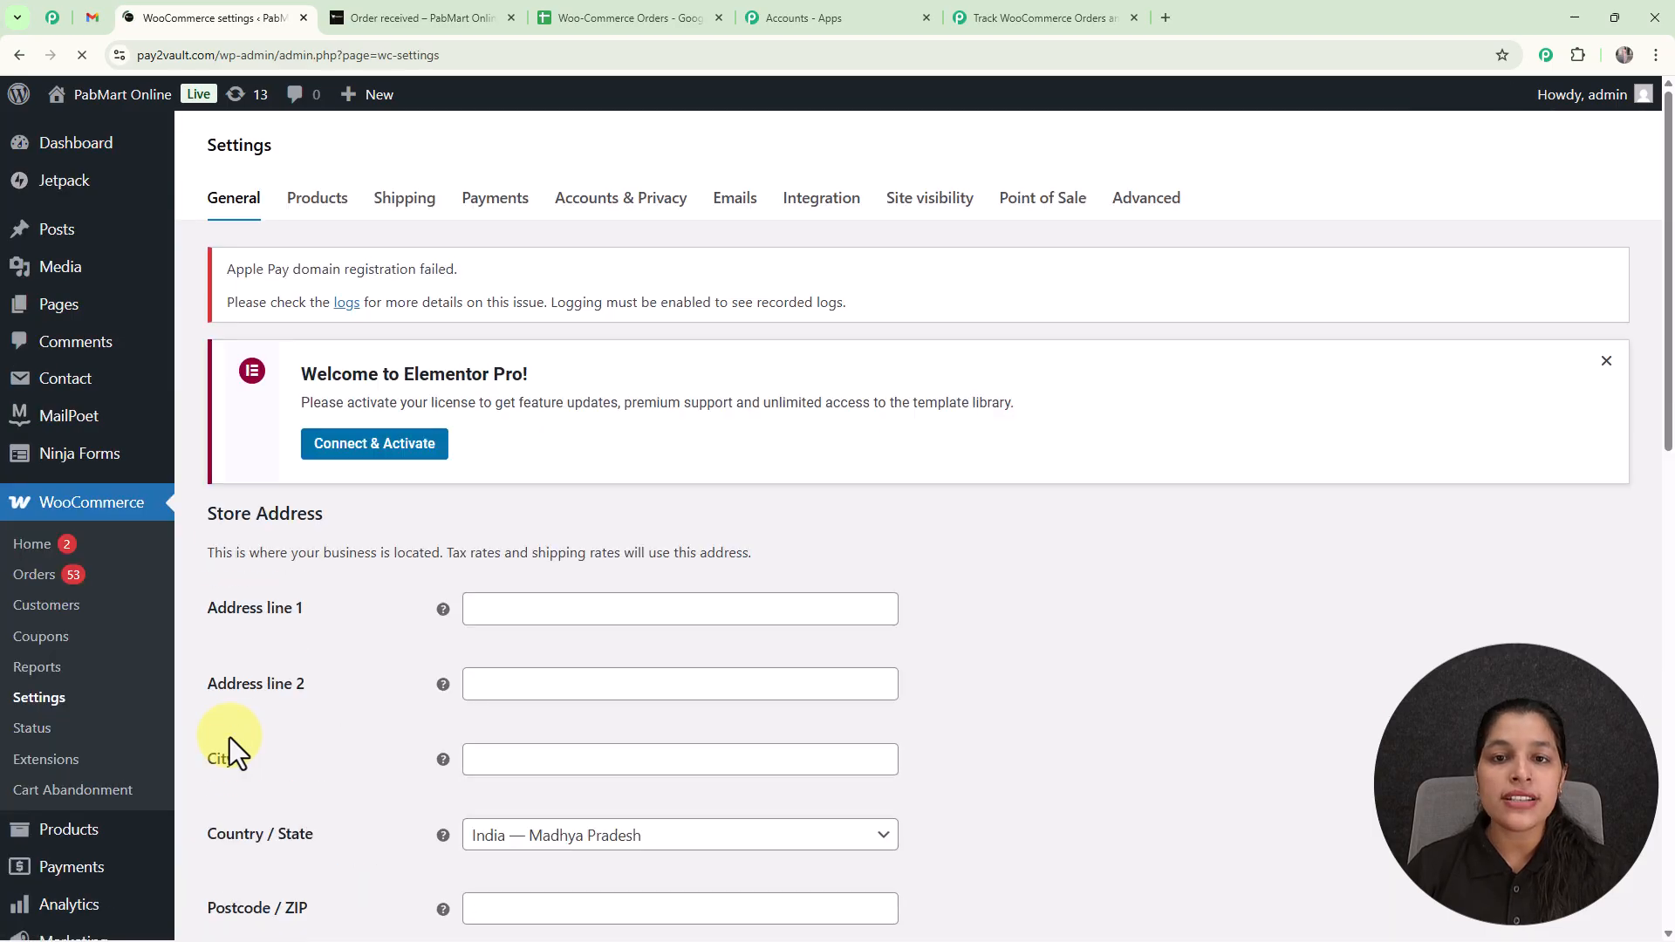
click(1143, 202)
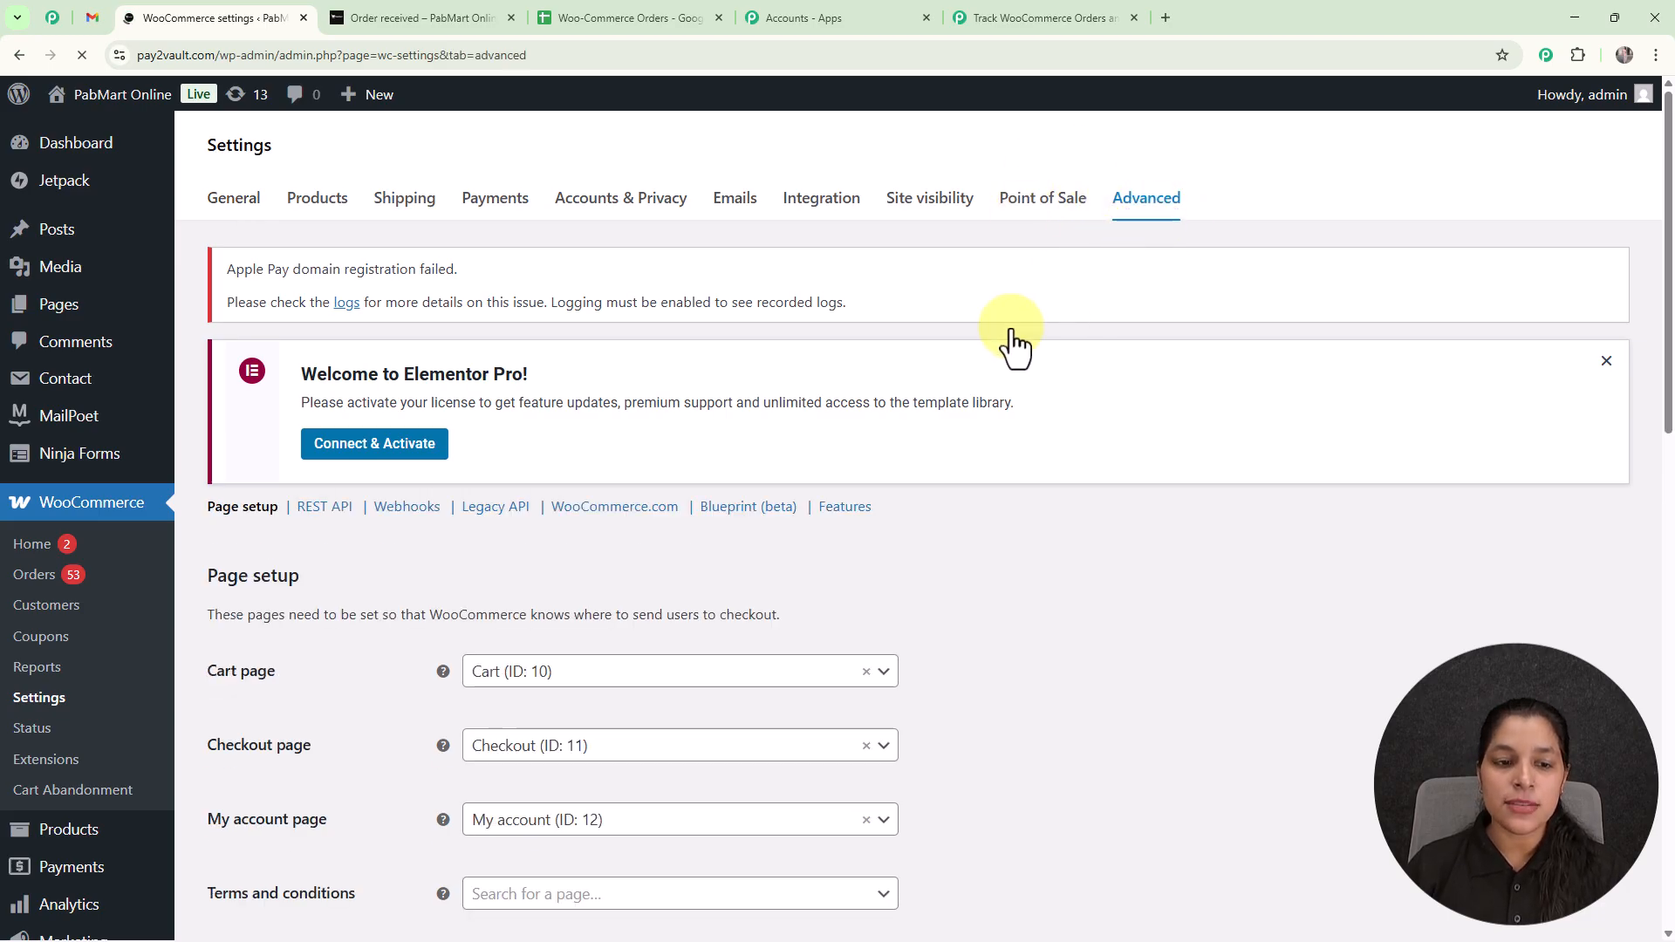
click(395, 515)
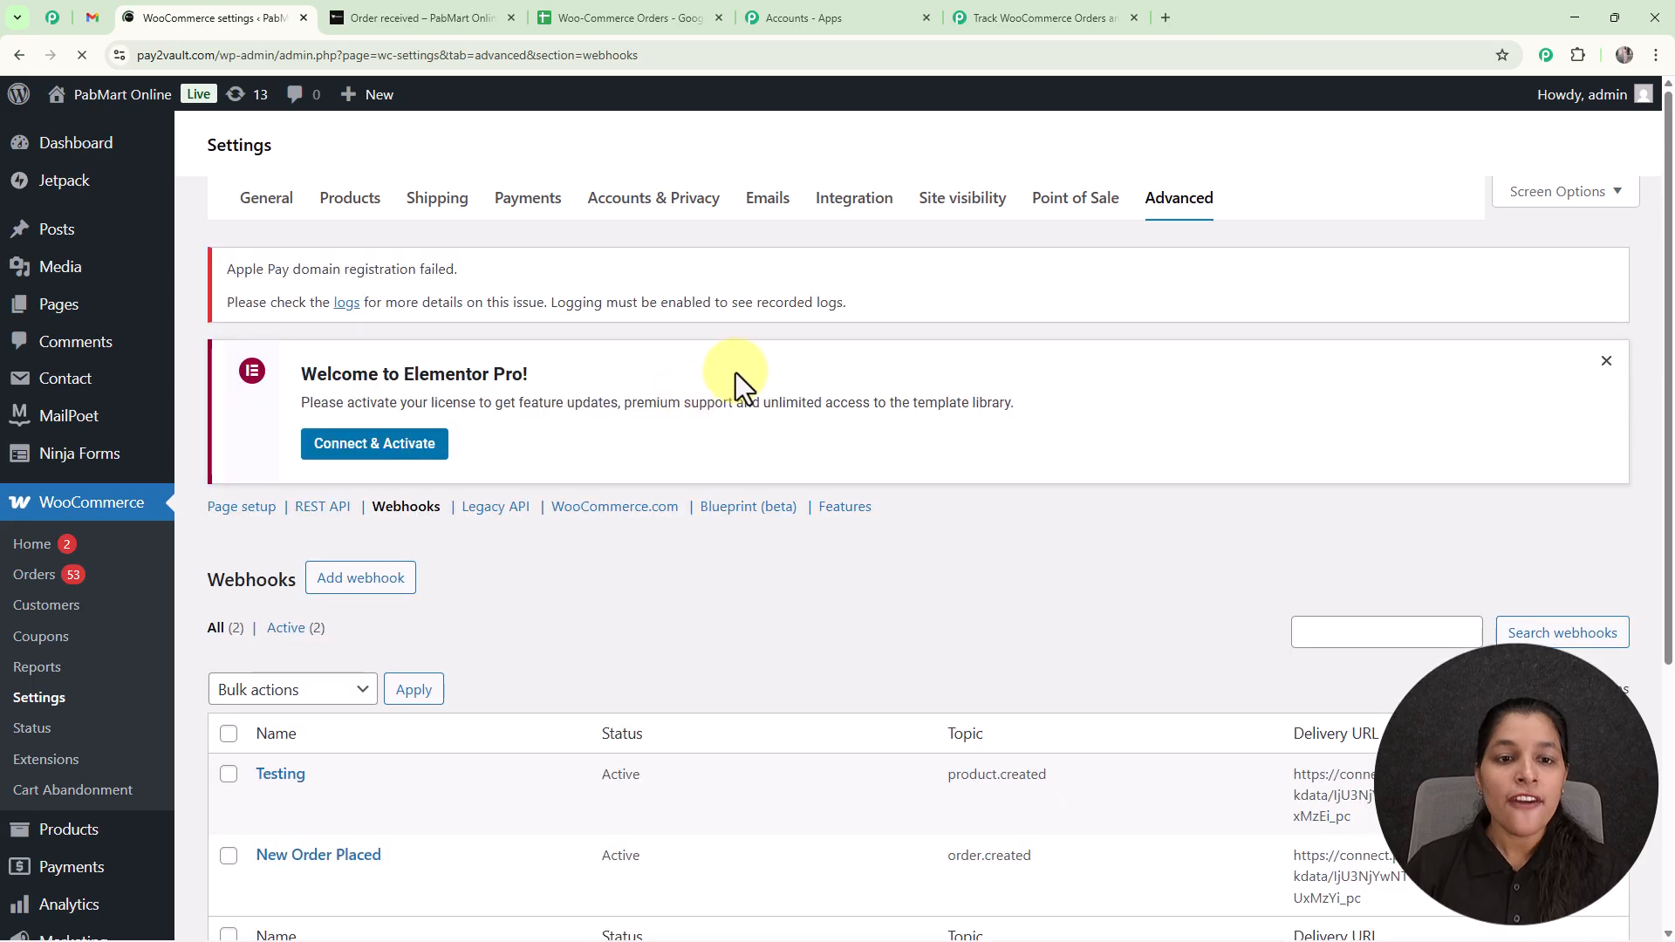
Add a webhook named "New Order Received" with its status set to Active and its topic set to Order created.
scroll(806, 392, down, 2)
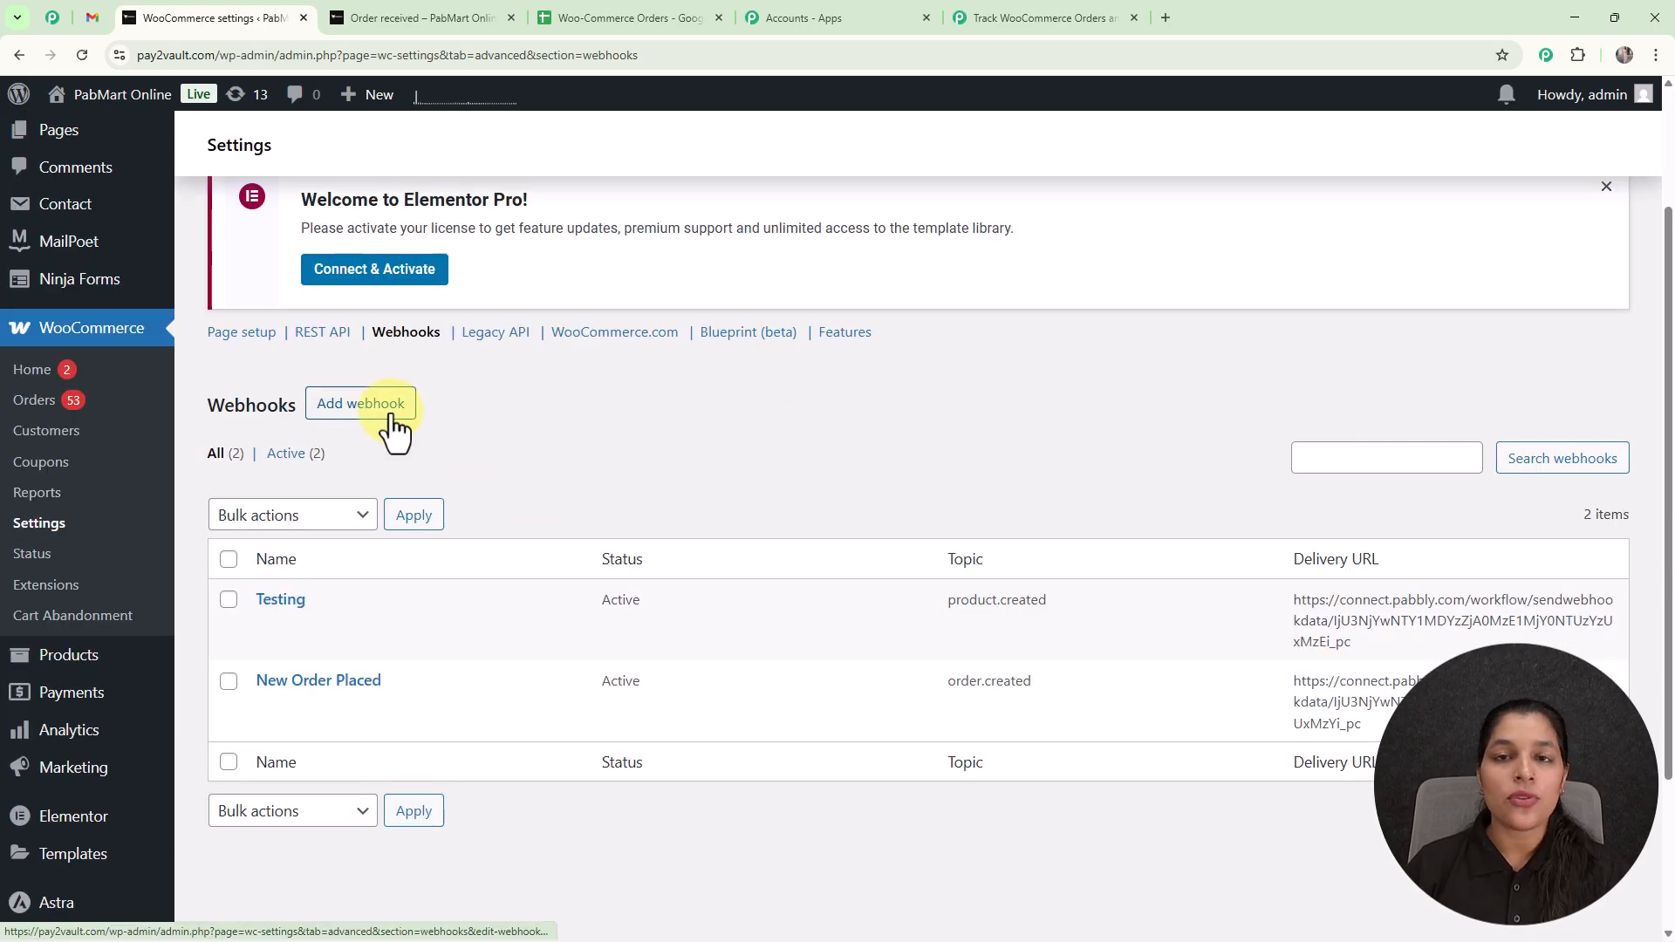
click(392, 417)
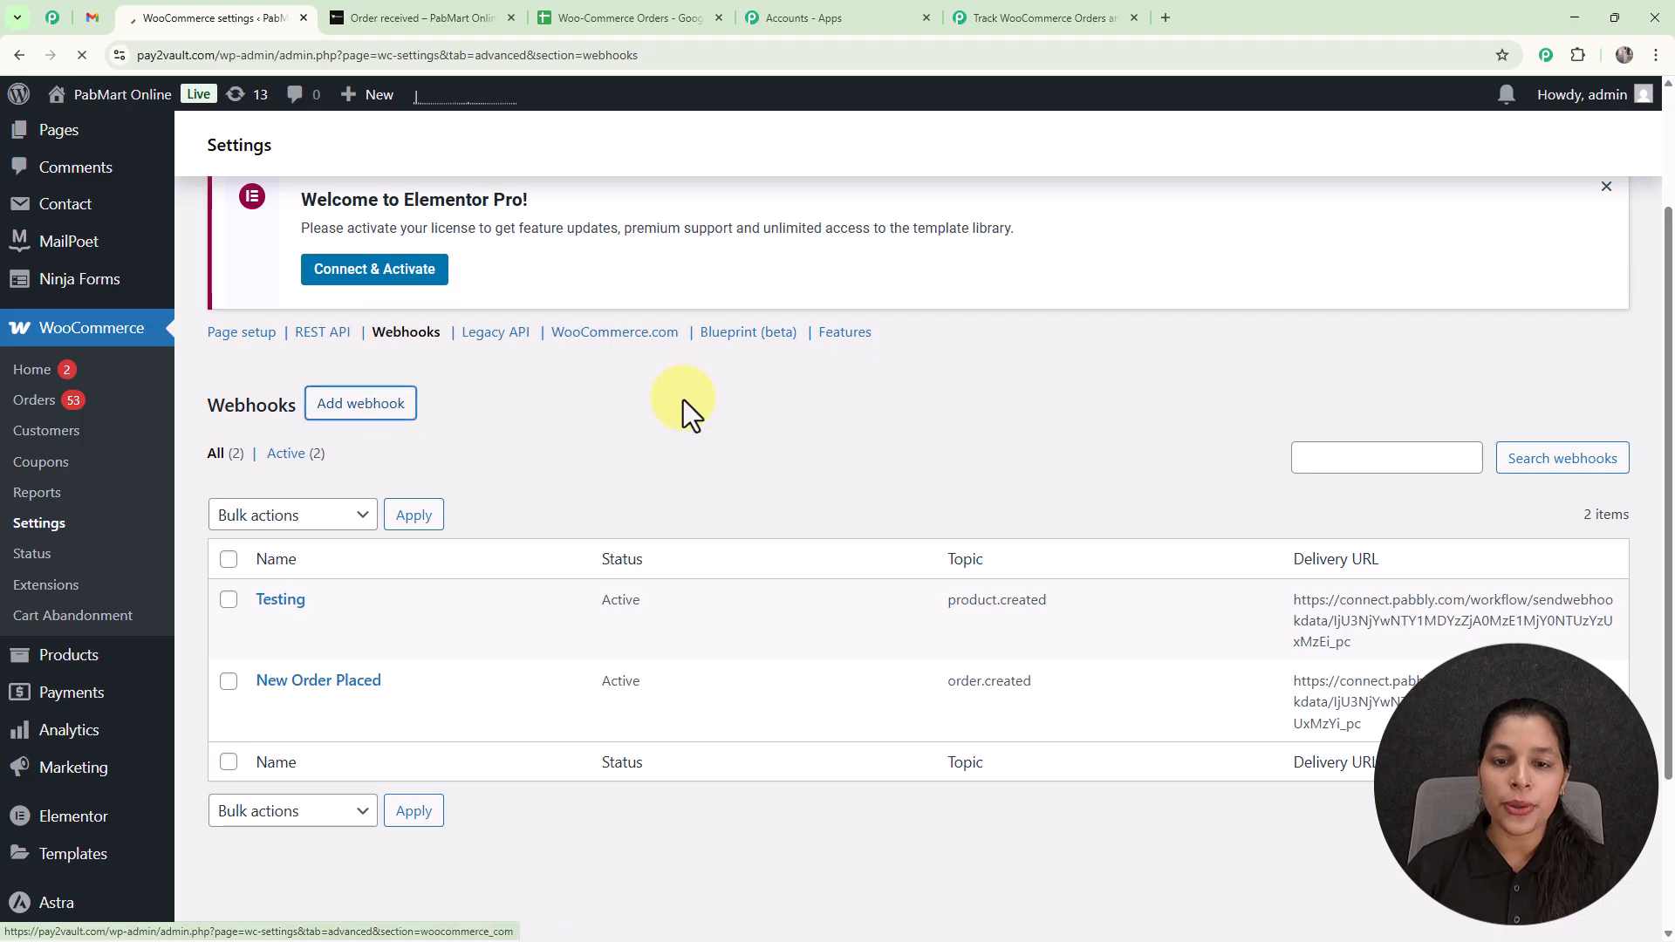
scroll(651, 561, down, 5)
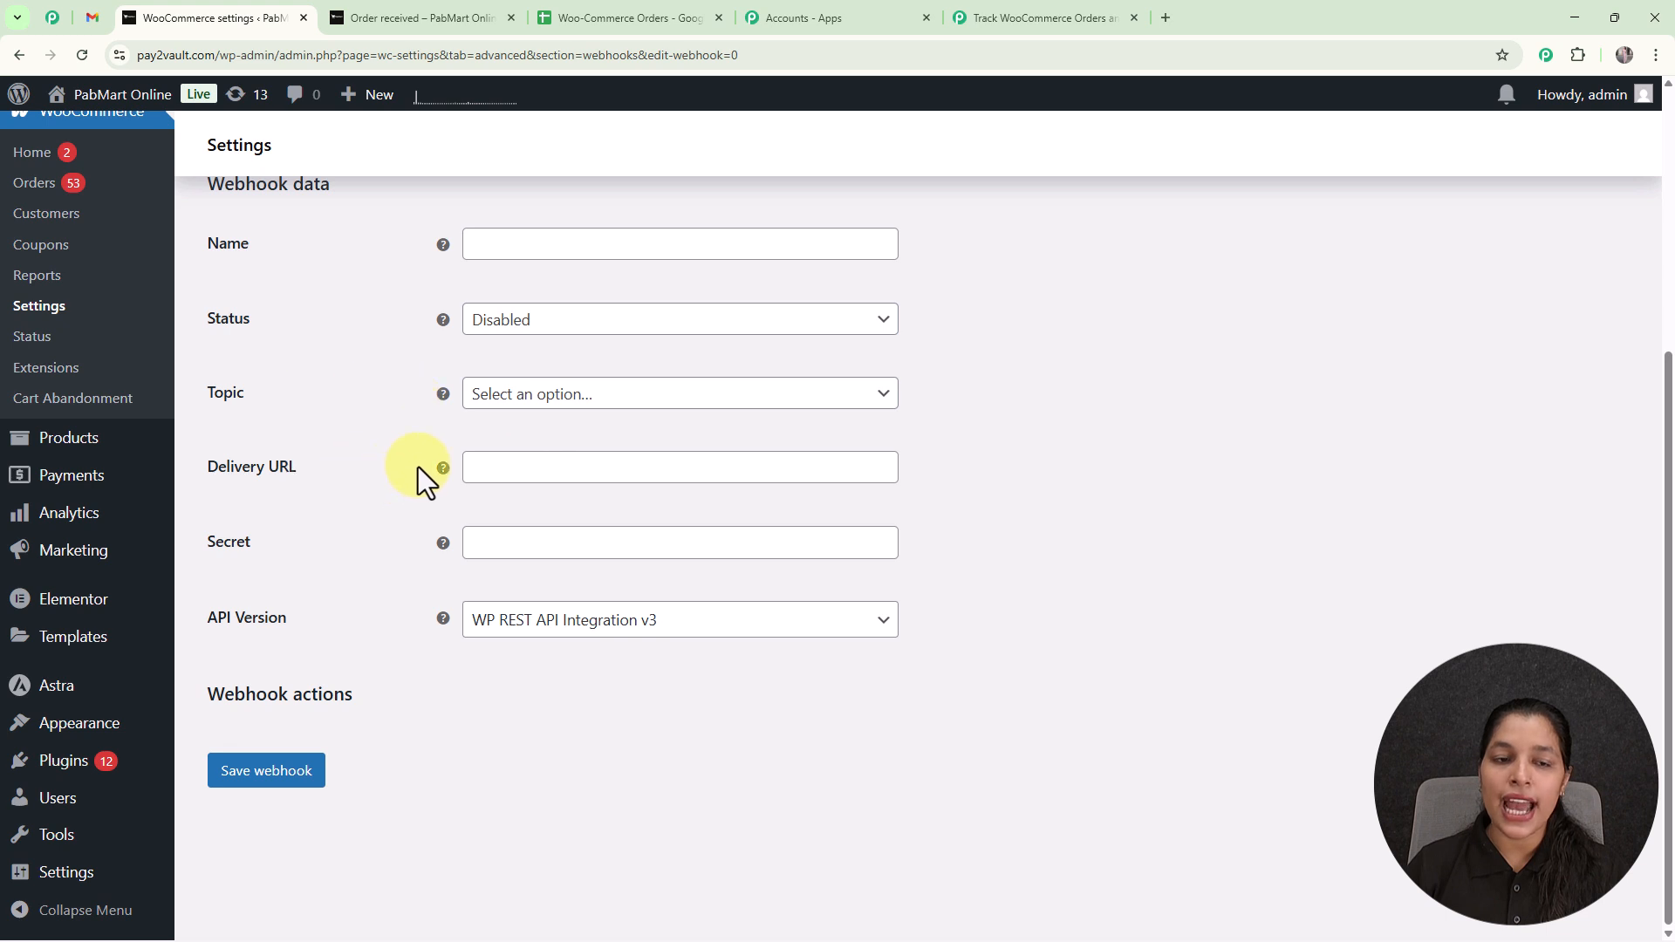
scroll(557, 297, up, 2)
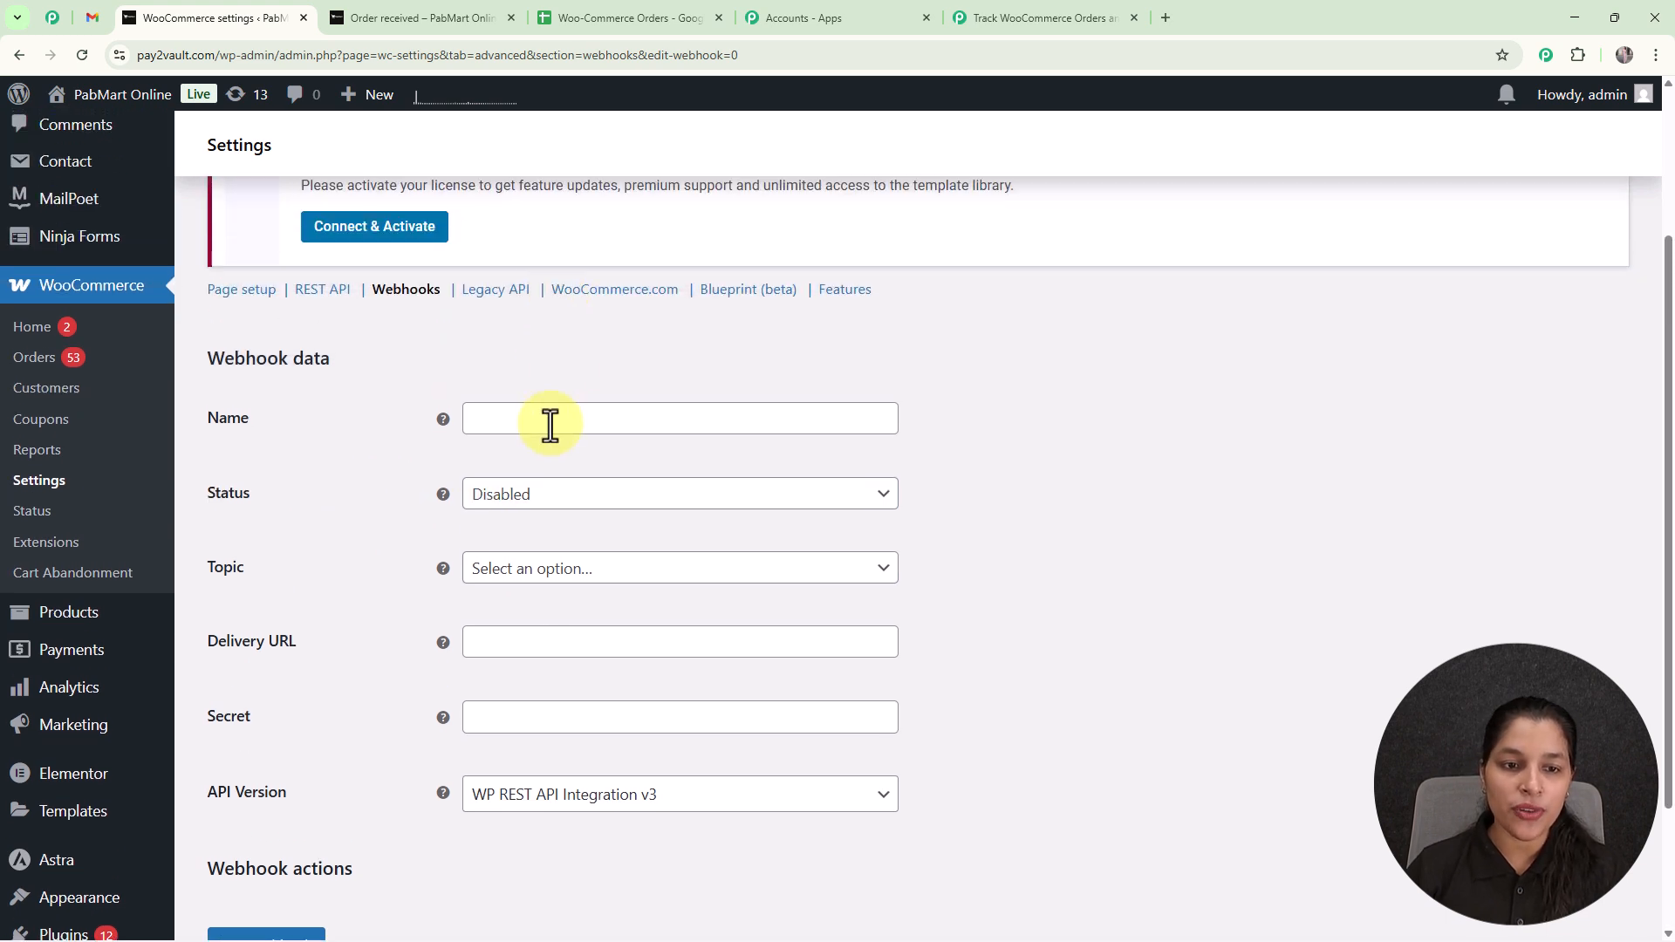
click(547, 423)
text(New Order Received)
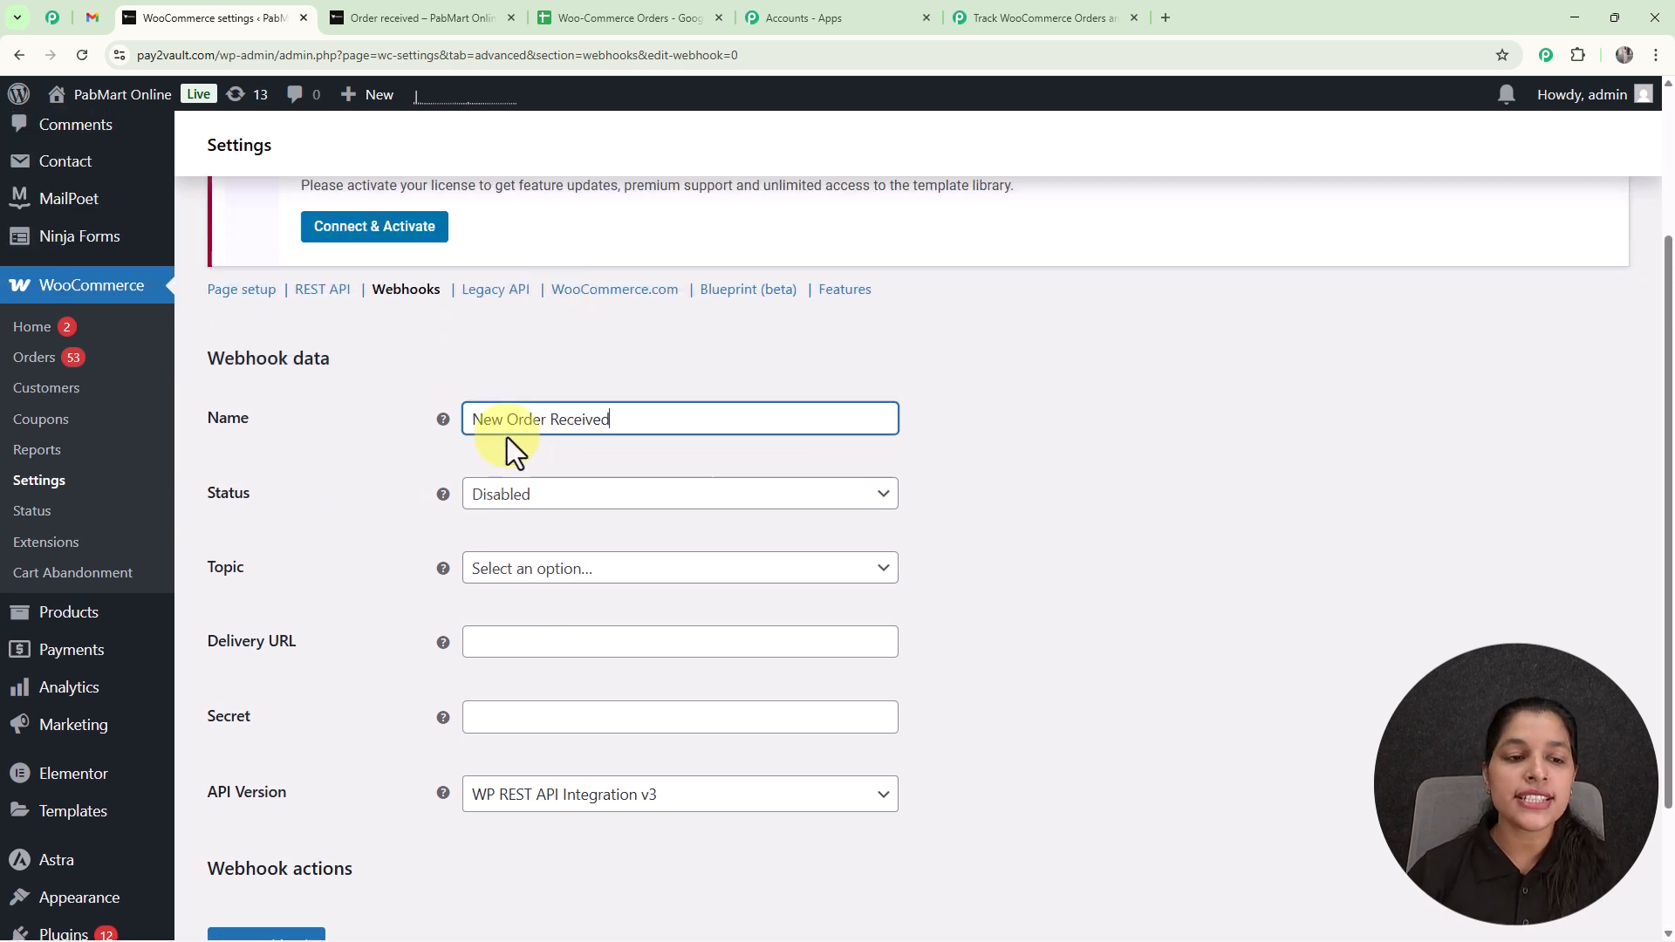
click(1070, 461)
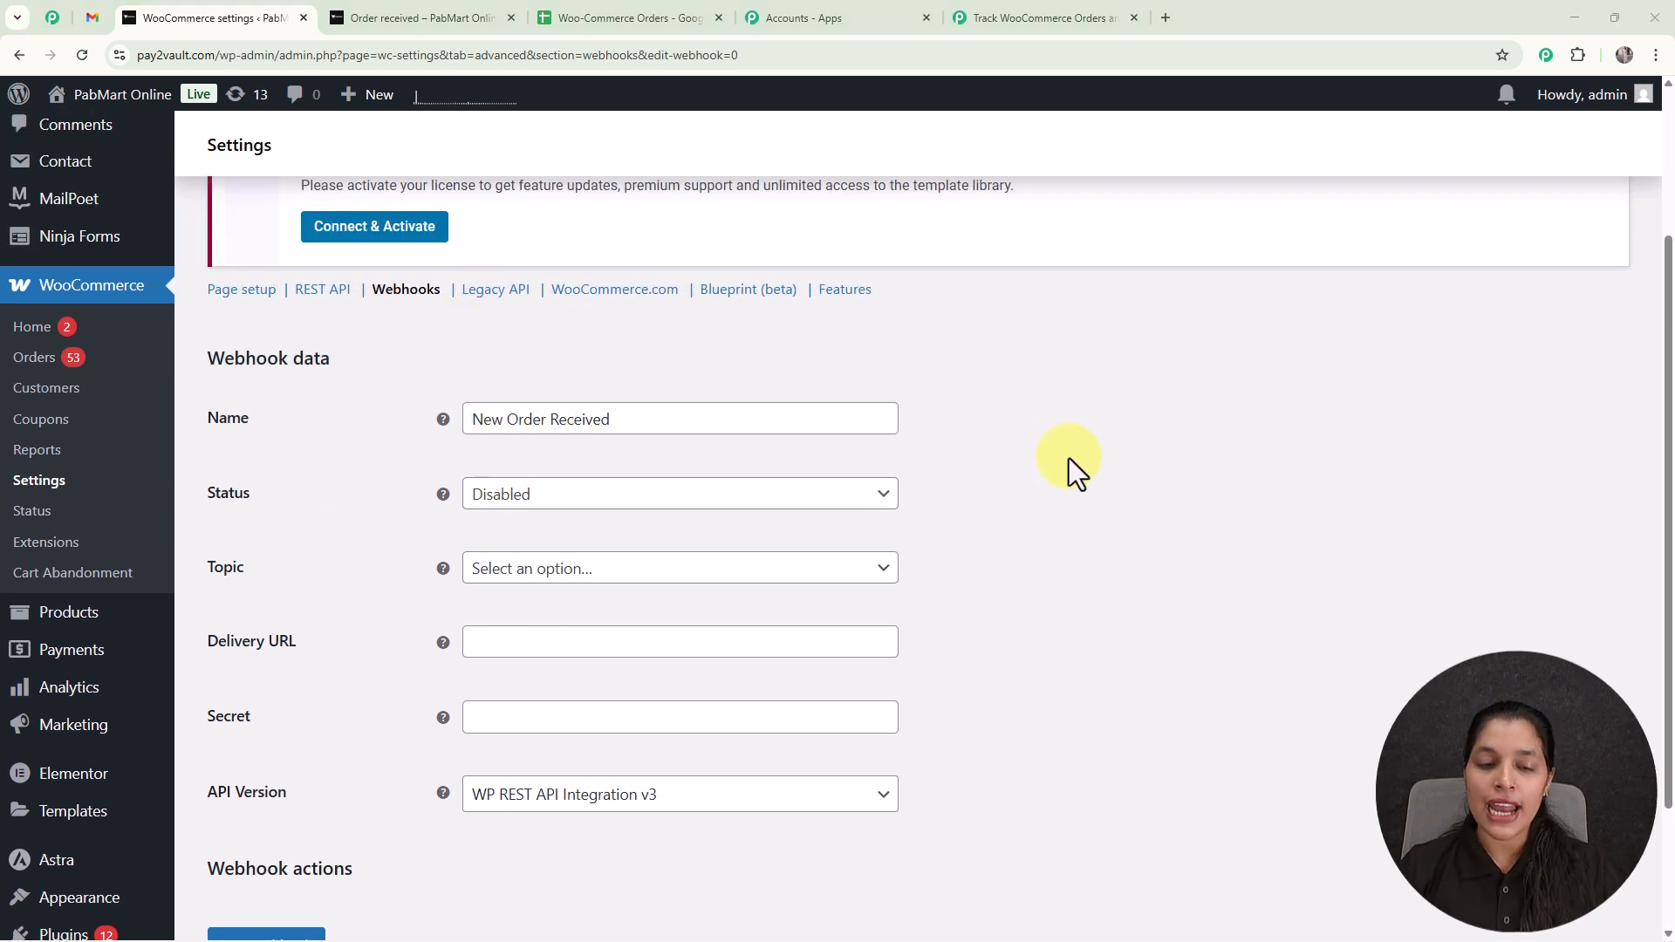
click(883, 510)
click(664, 527)
click(676, 568)
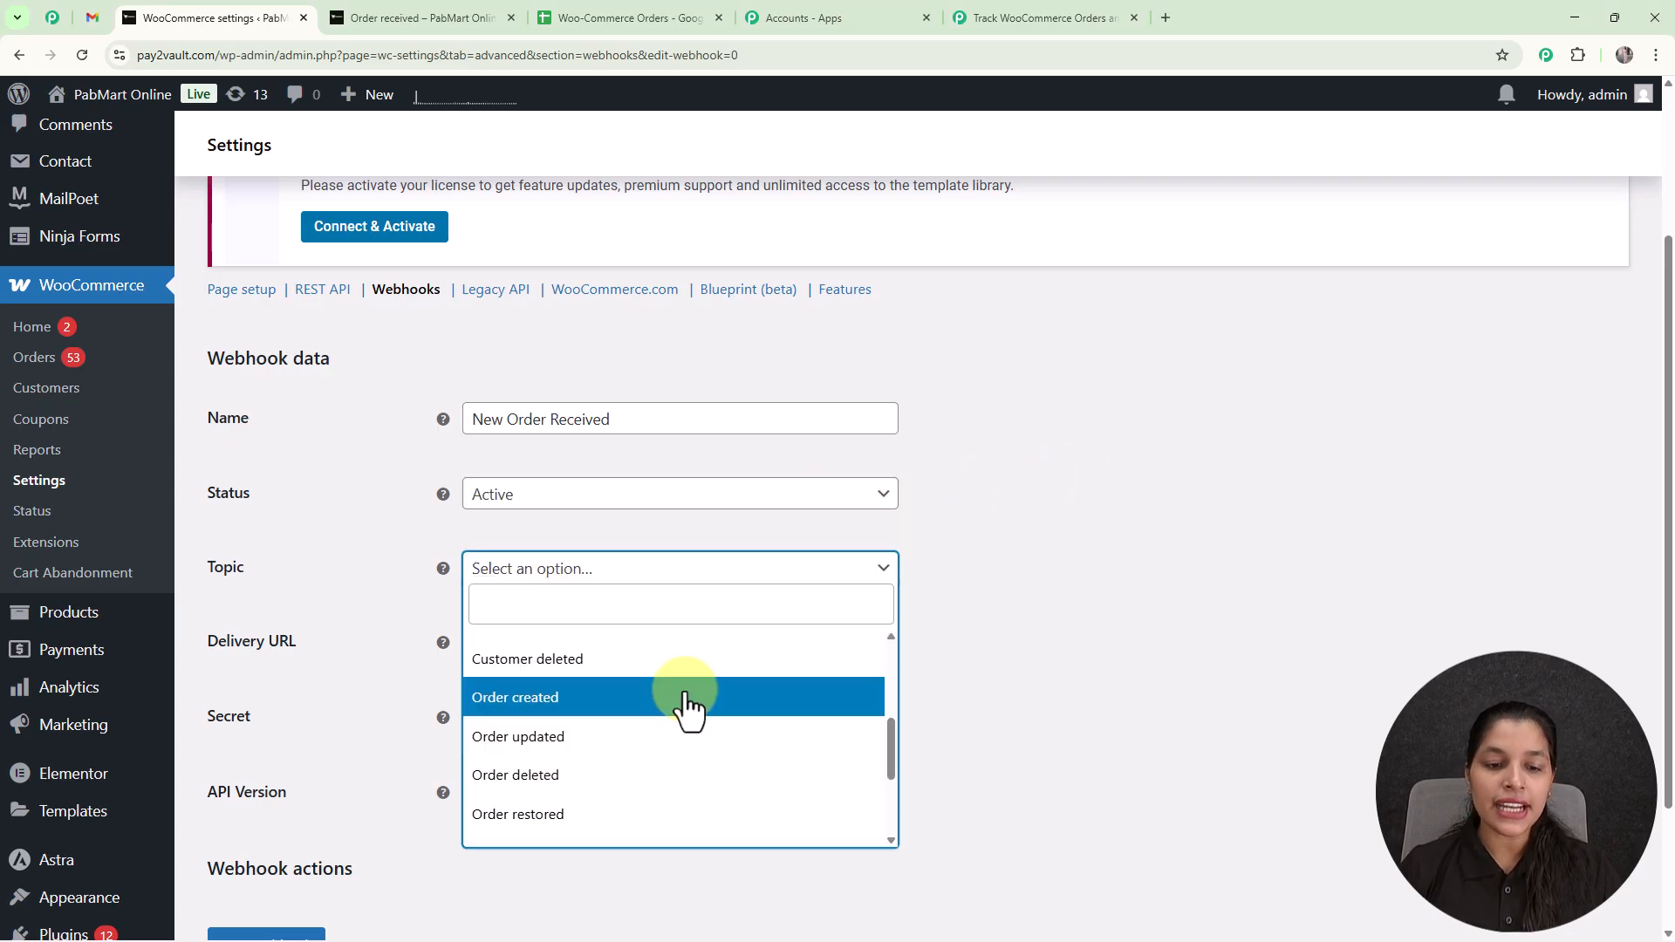
click(689, 707)
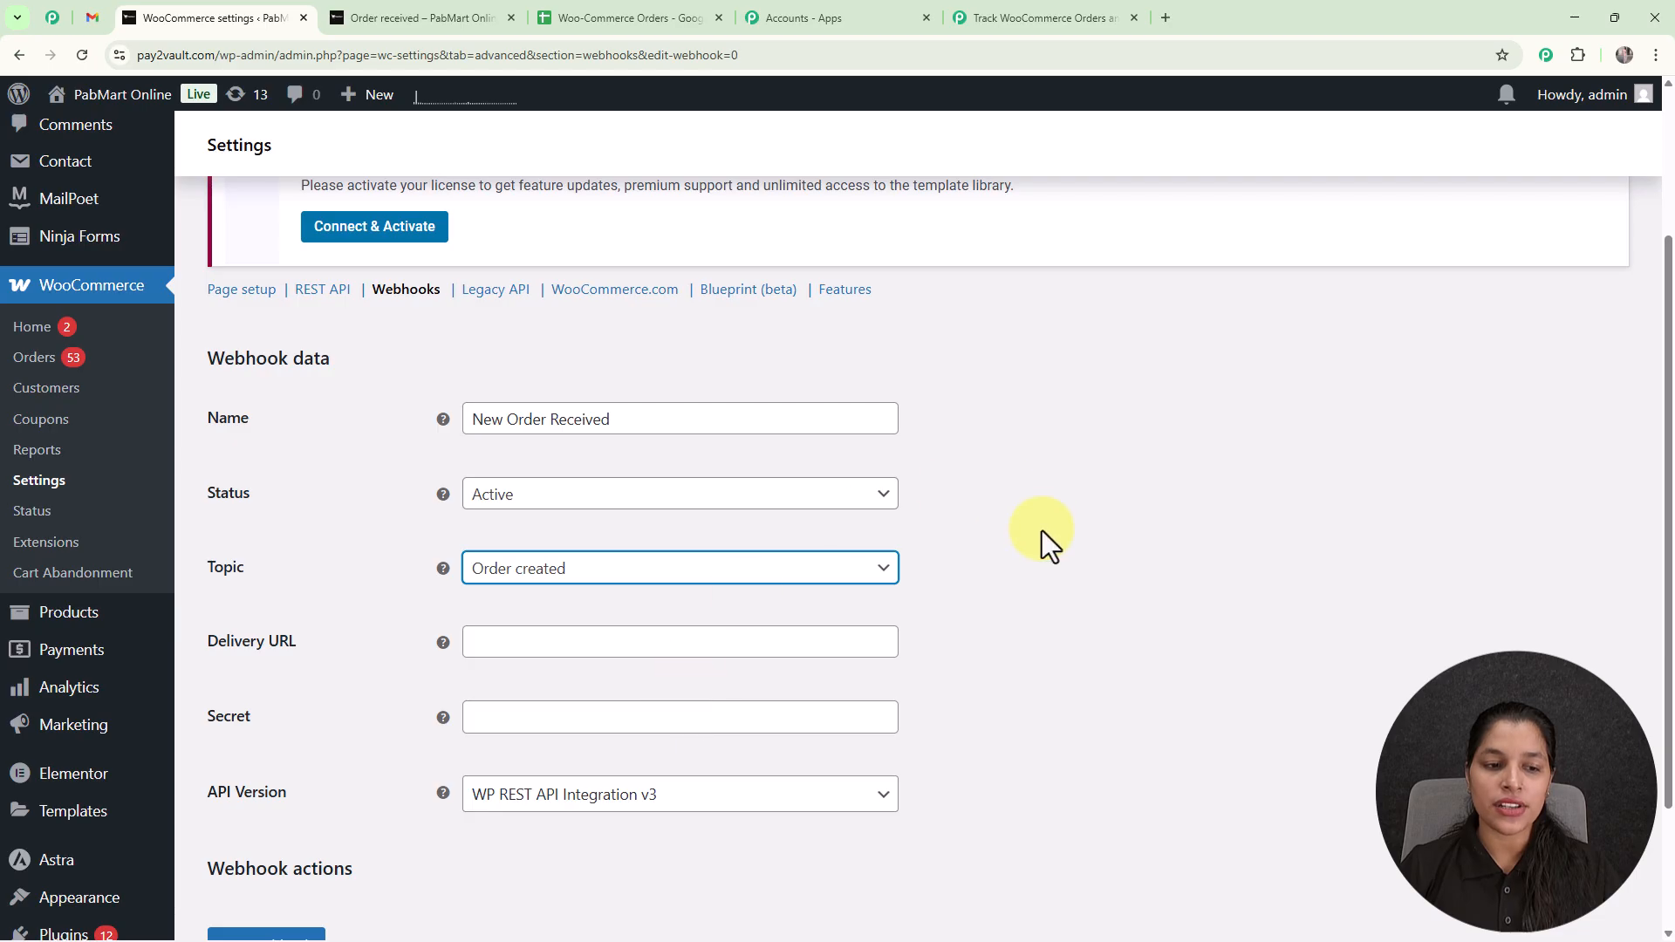
Paste the copied Pabbly webhook URL as the new webhook's delivery URL and save the webhook.
scroll(578, 471, down, 2)
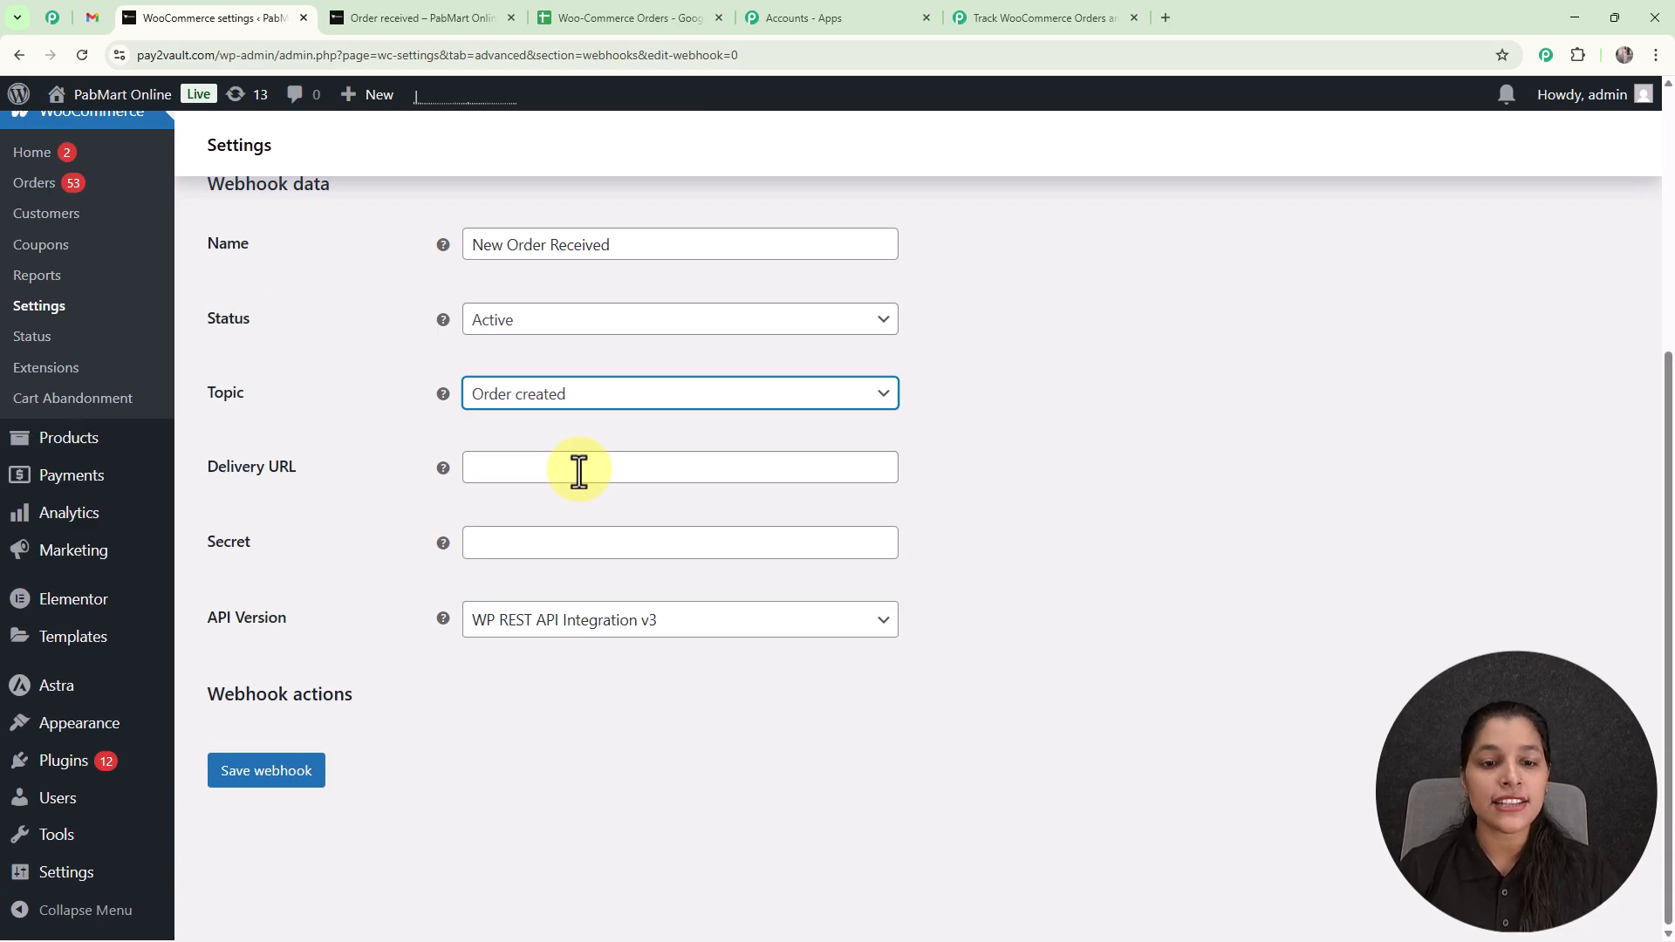
click(579, 472)
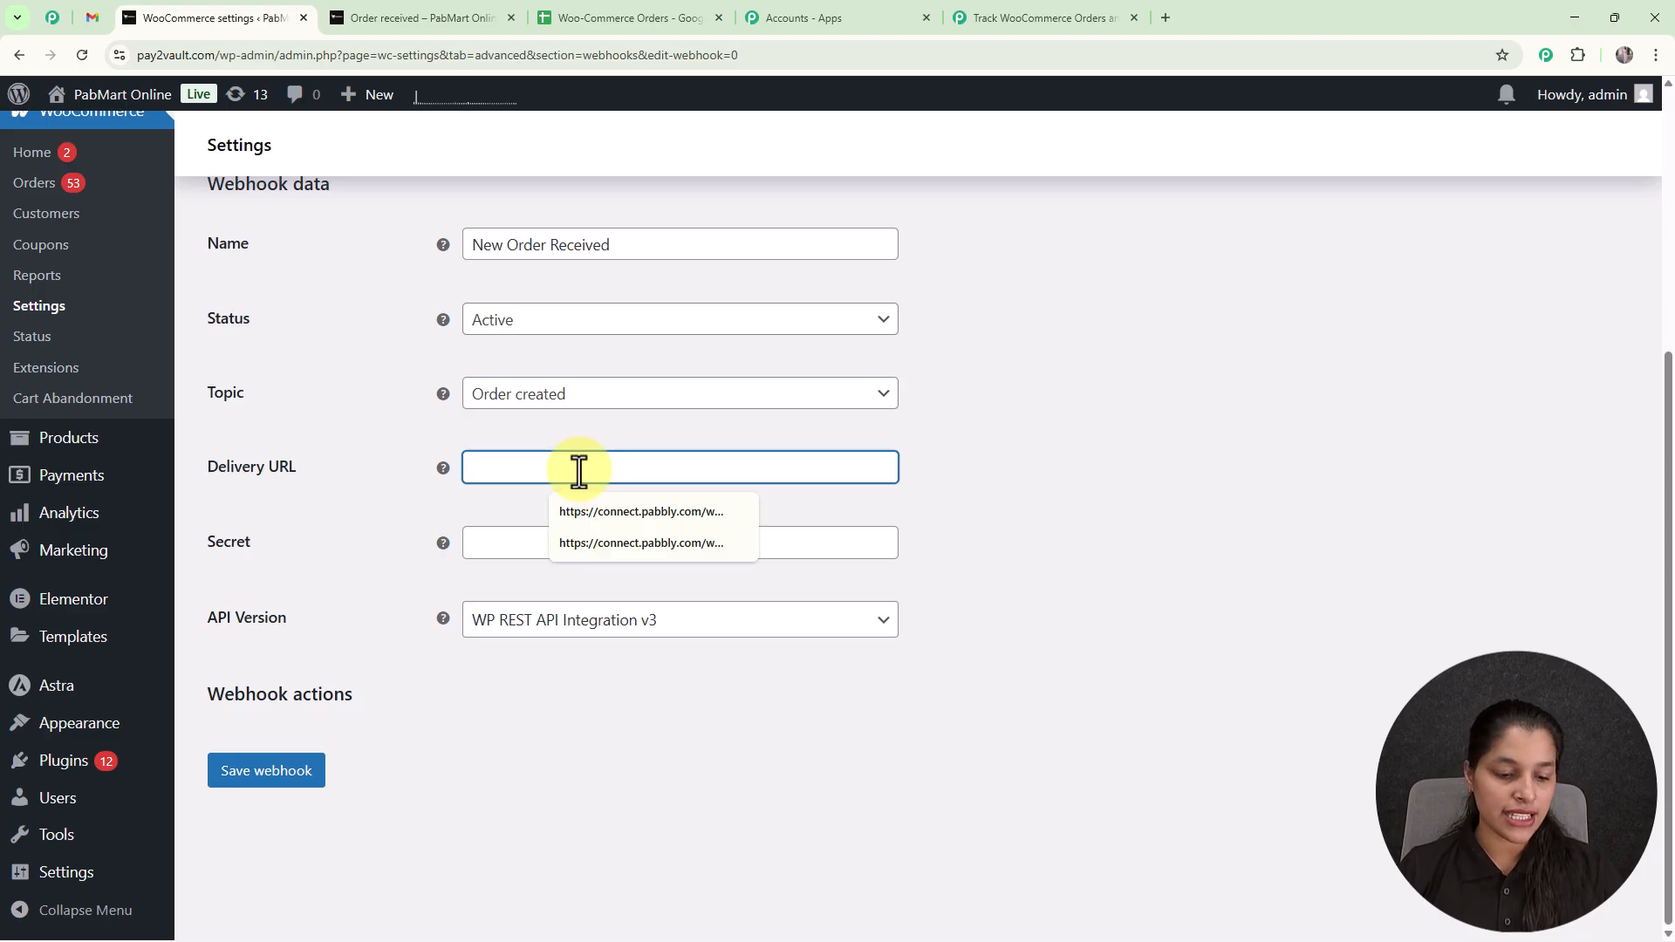
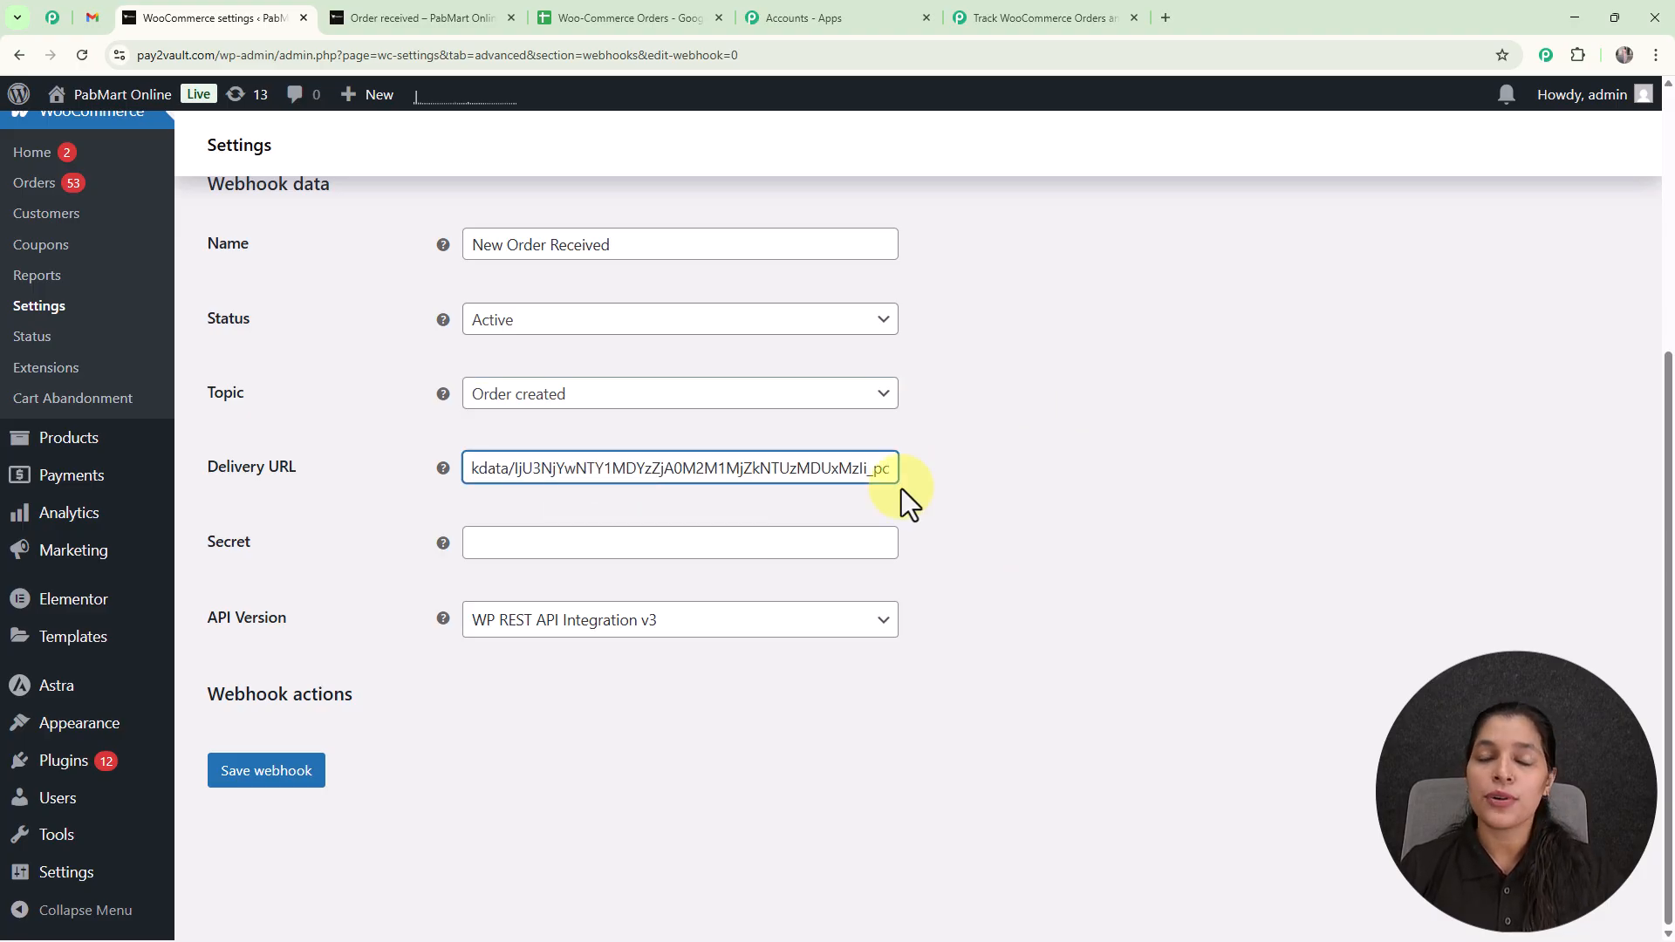
click(281, 776)
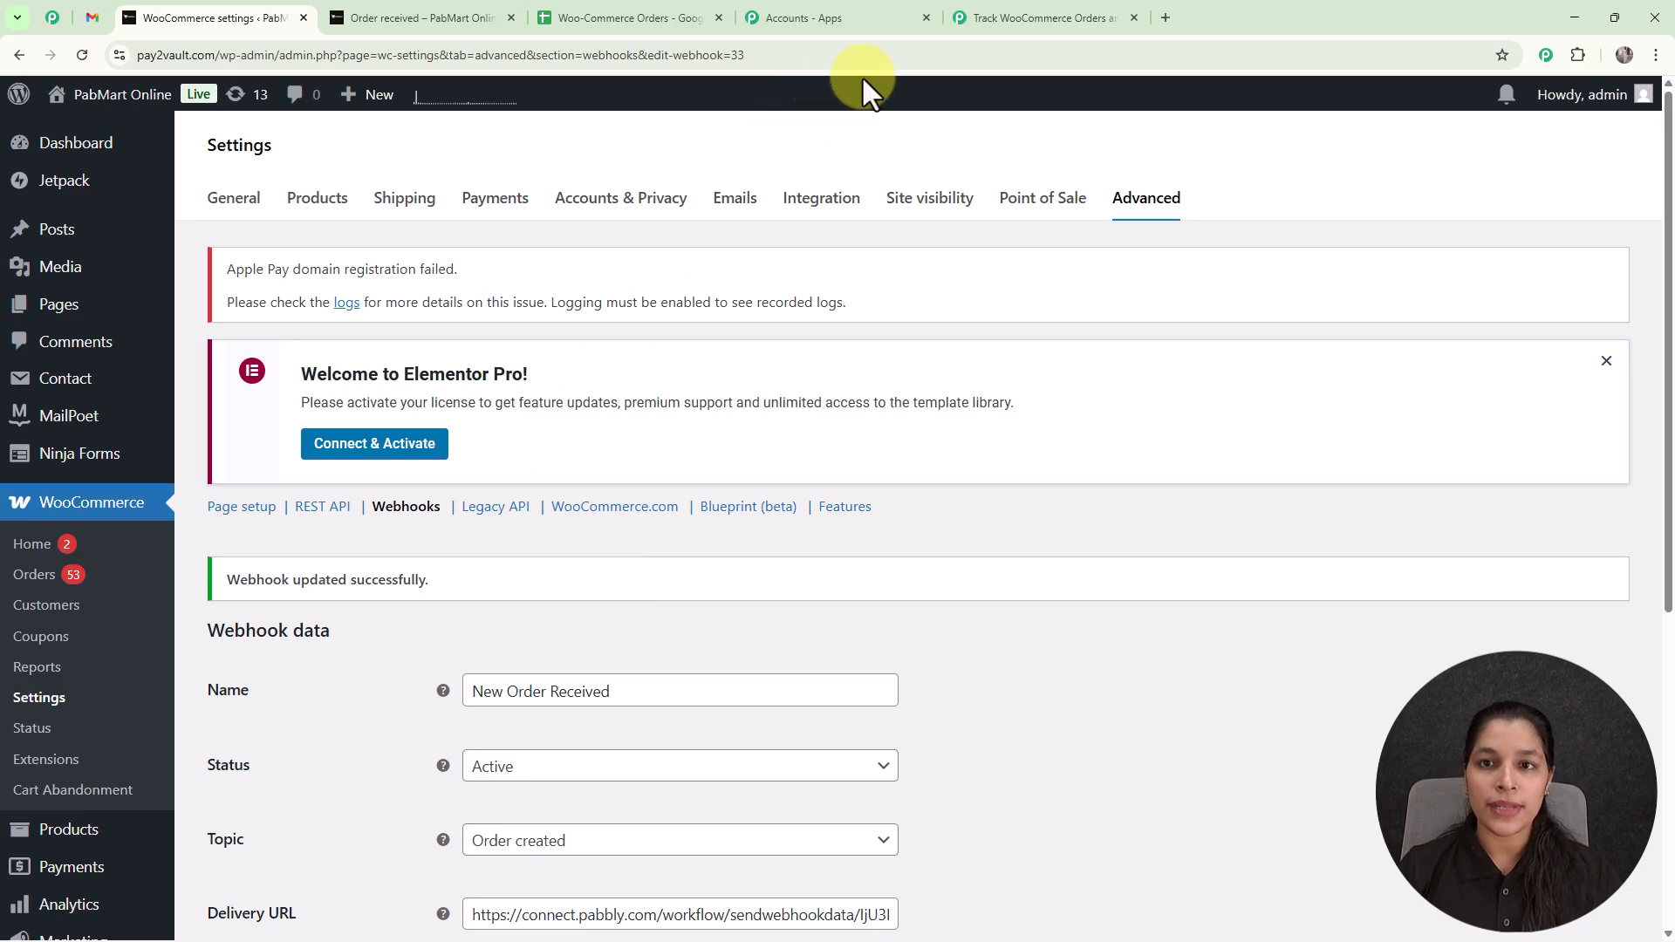
Check the trigger's captured response in Pabbly Connect and open the PabMart Online storefront from the WooCommerce admin.
click(1034, 19)
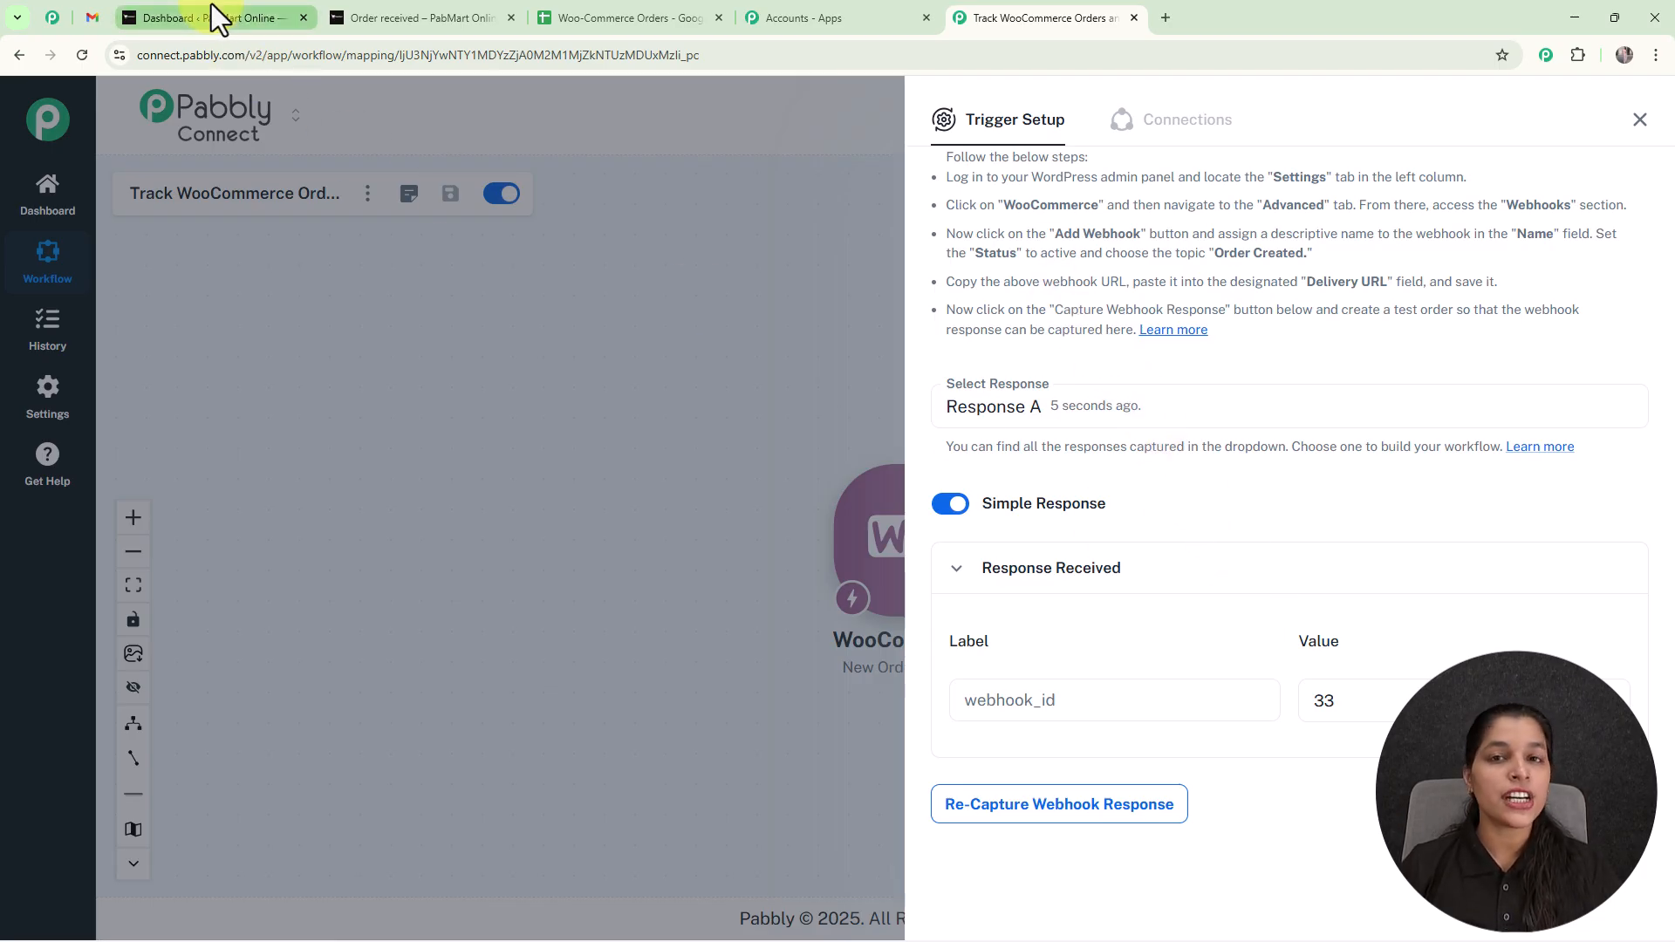
click(192, 12)
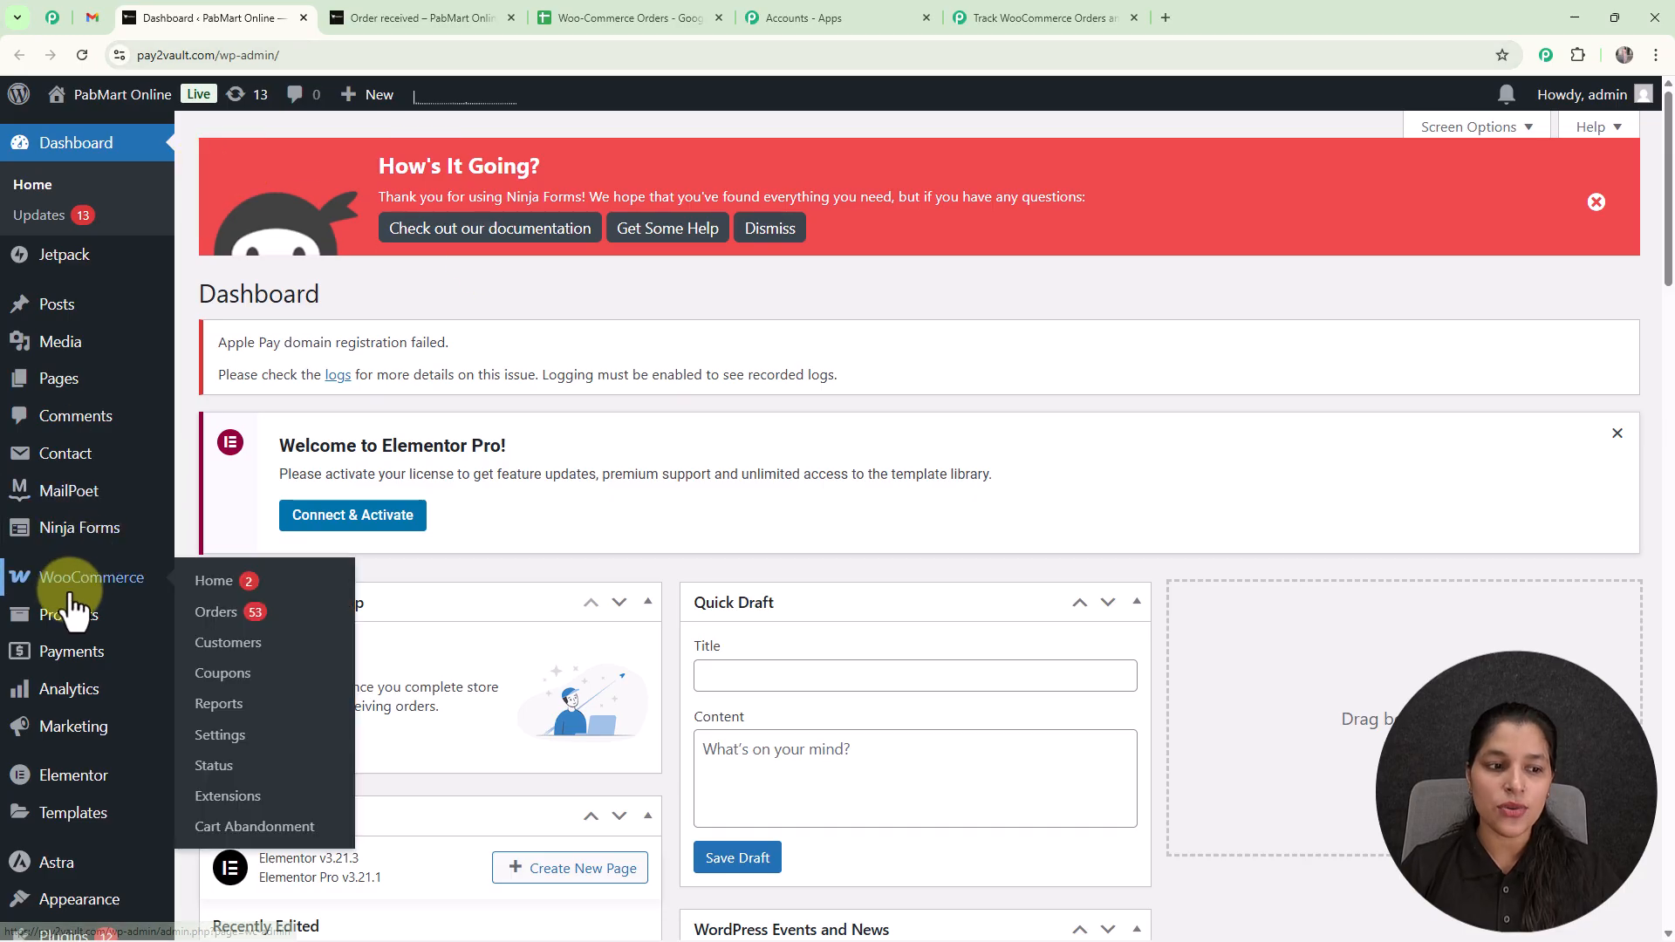
click(74, 583)
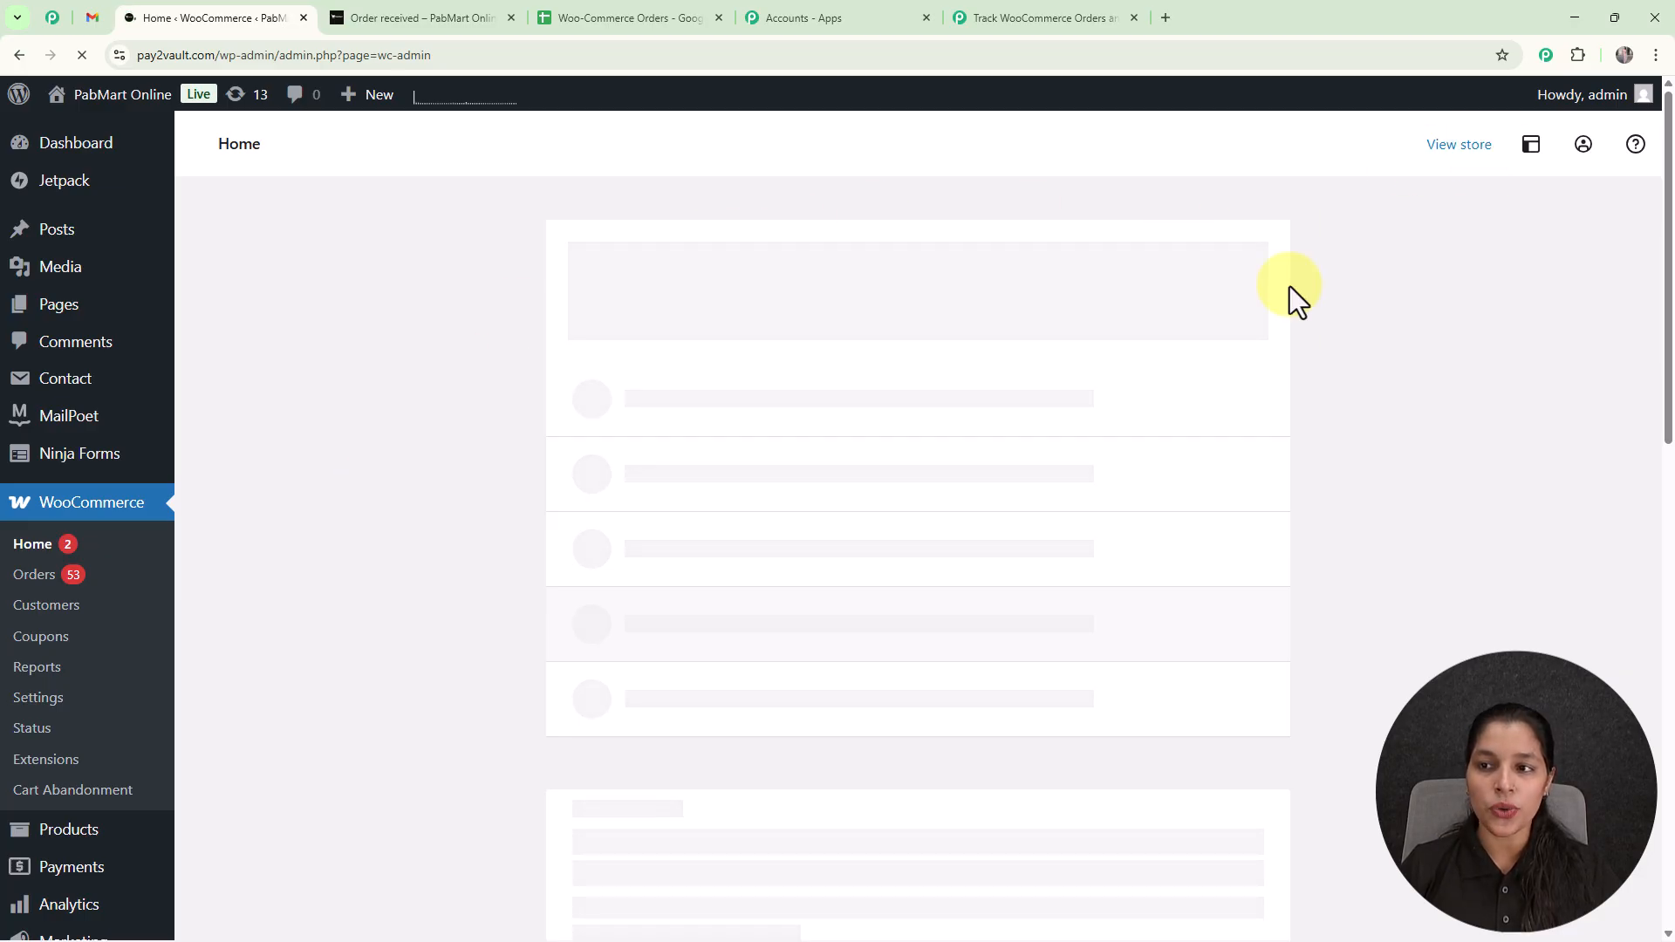
click(1474, 148)
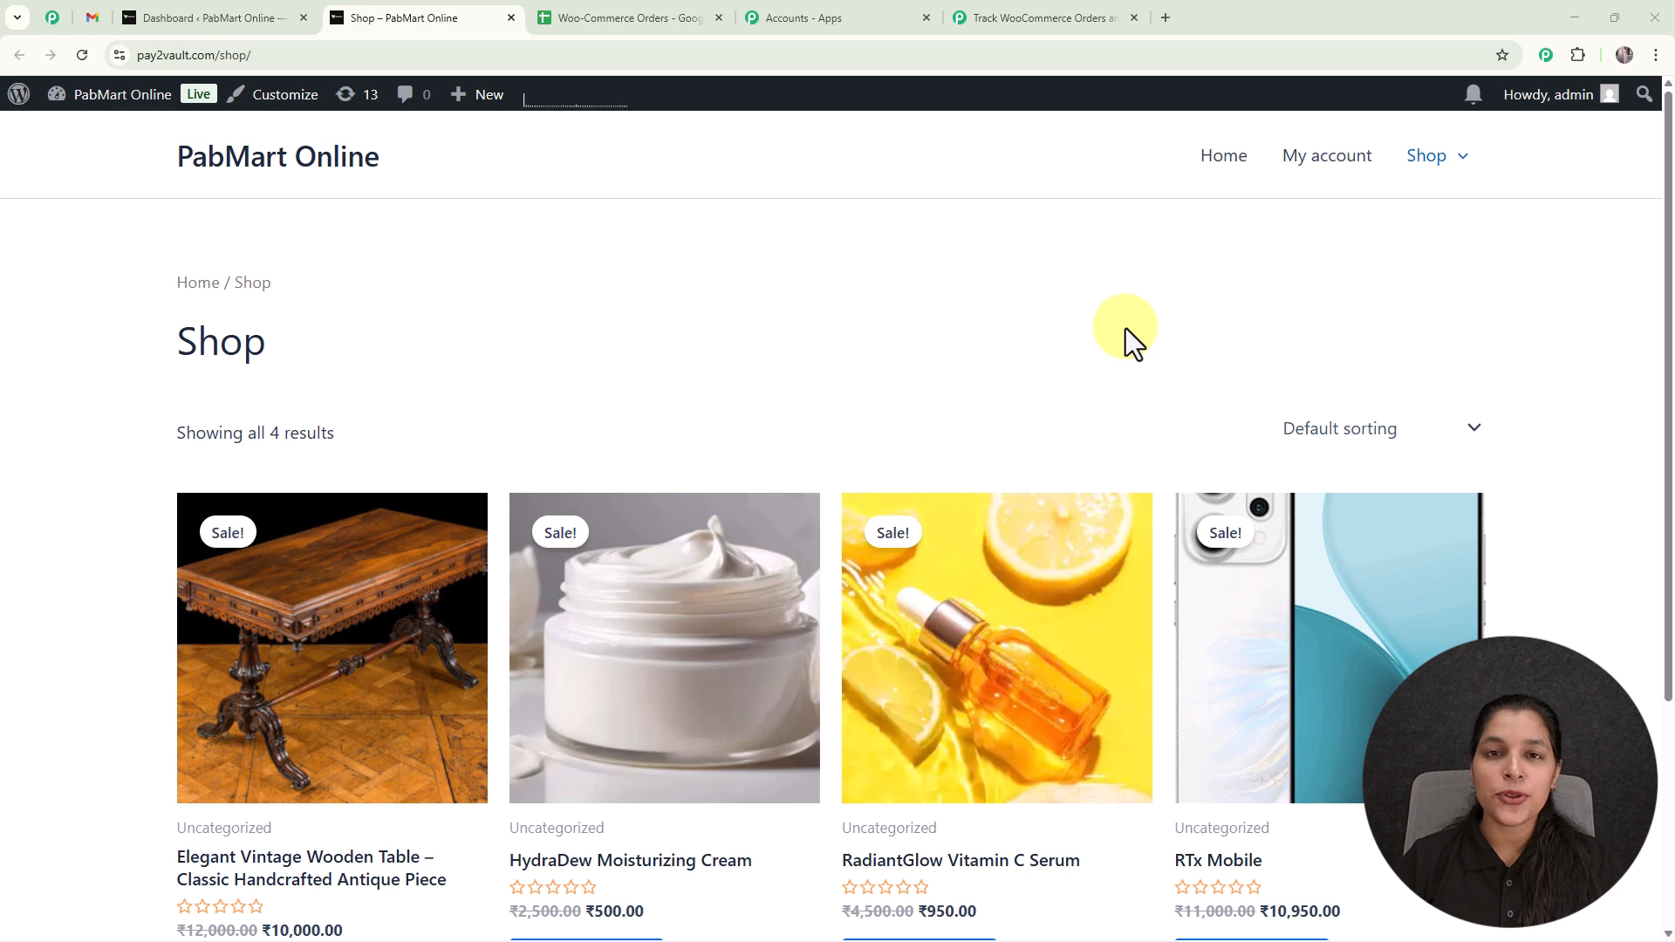
Add the RadiantGlow Vitamin C Serum to the cart and proceed to checkout.
scroll(1012, 375, down, 3)
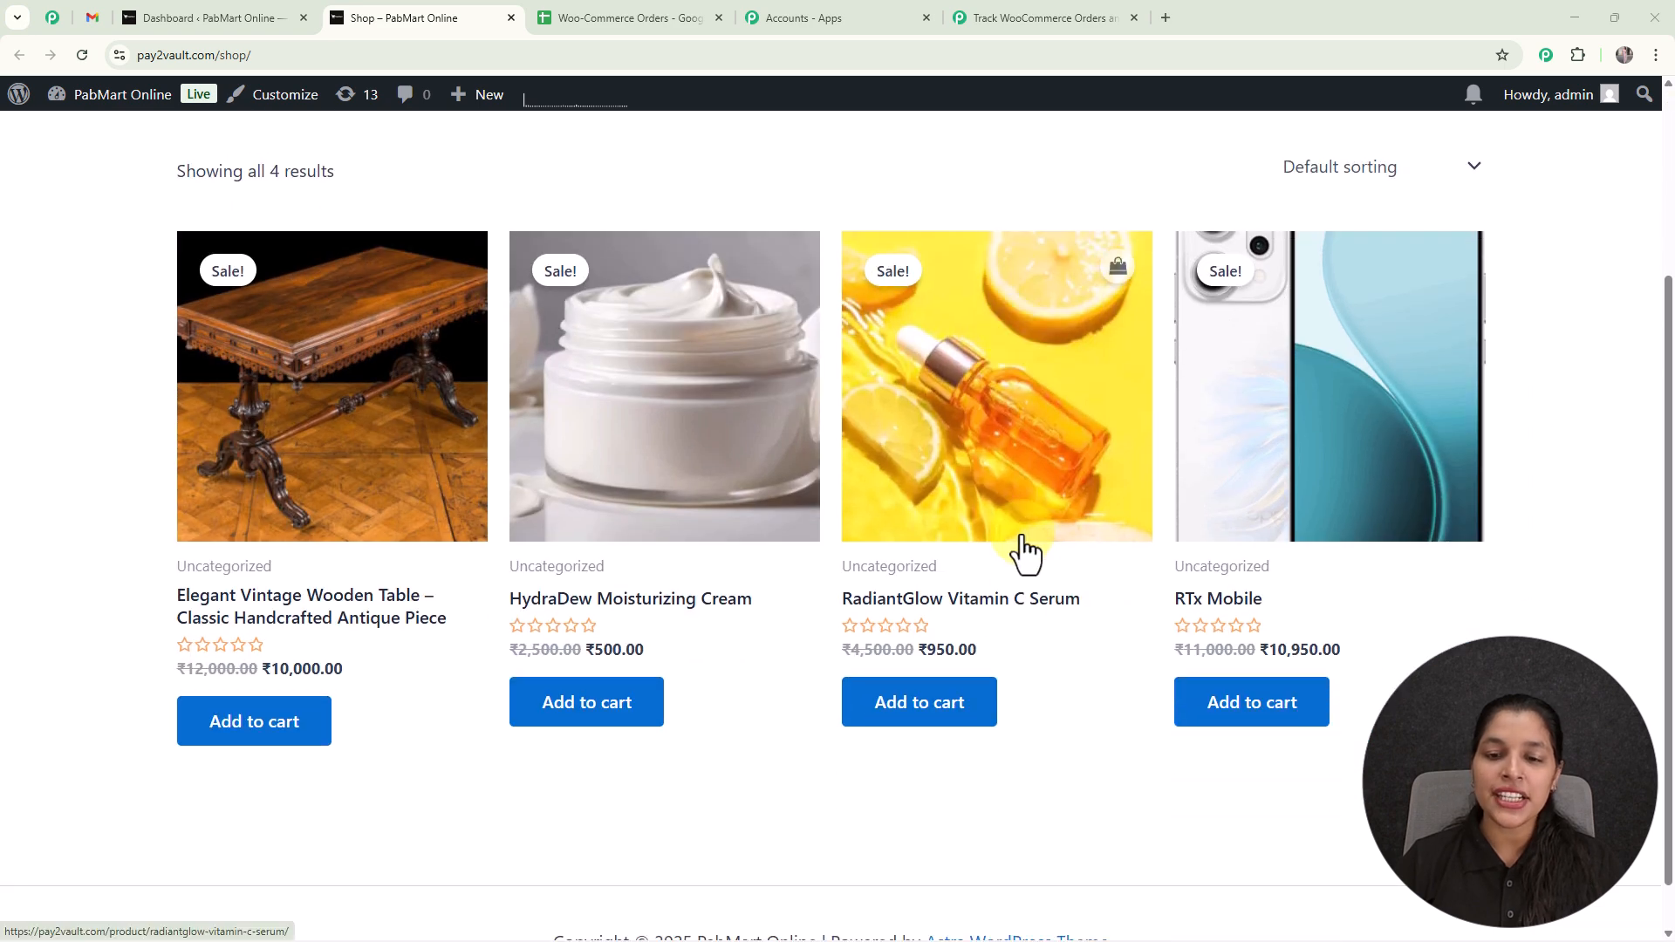
click(950, 722)
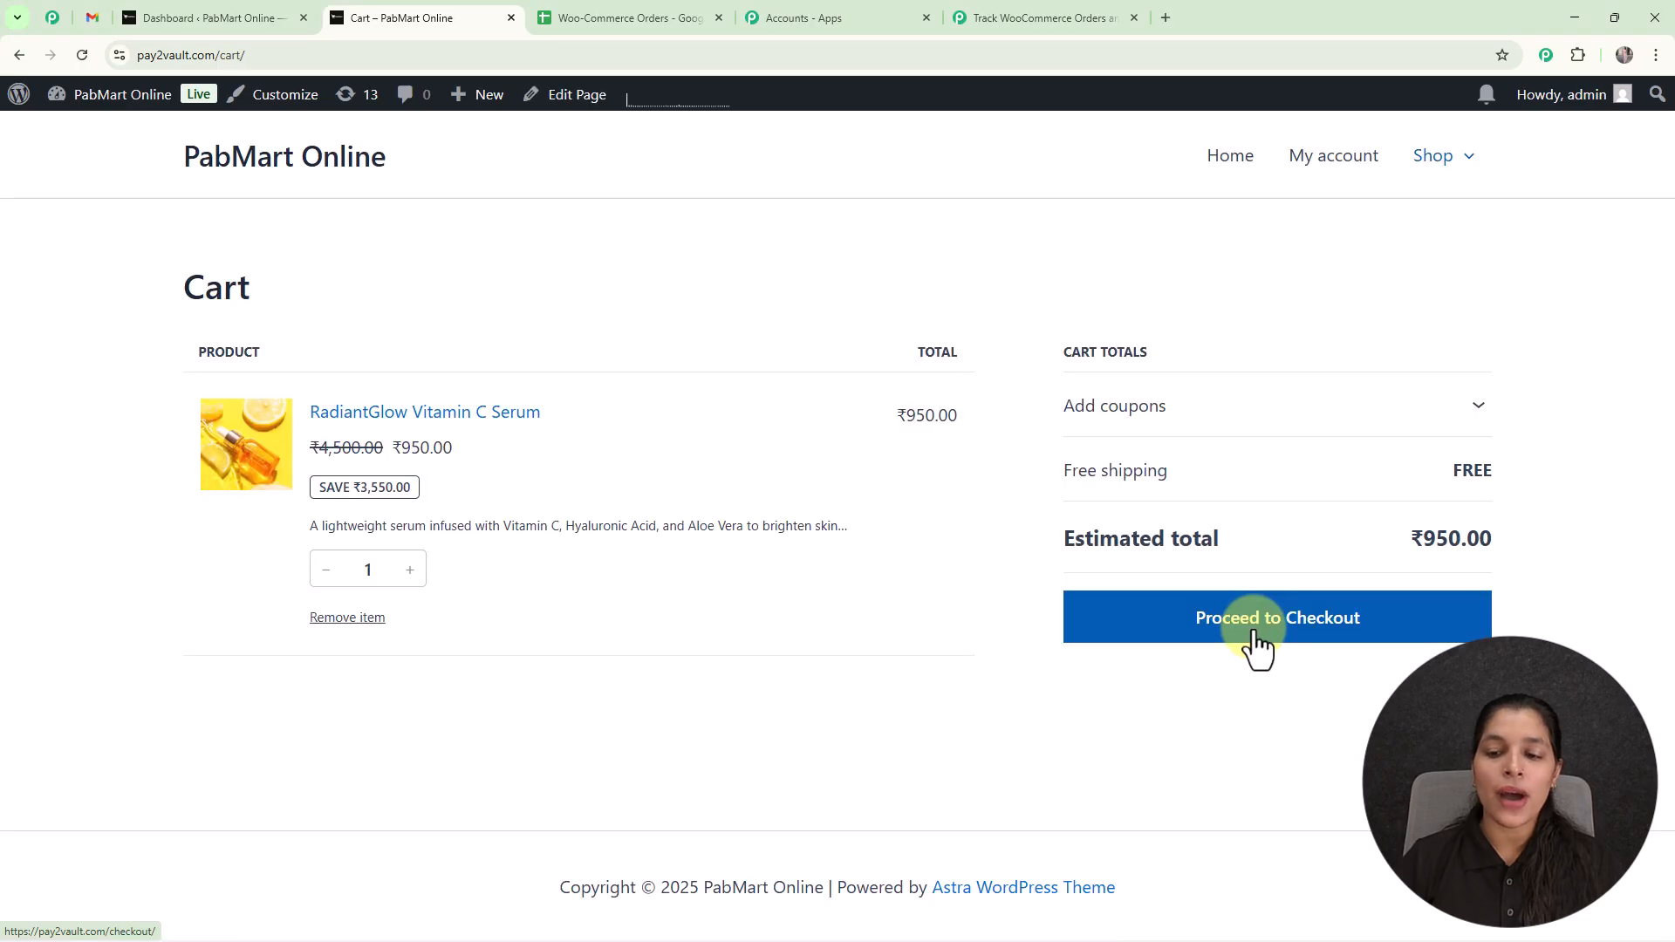
click(1257, 645)
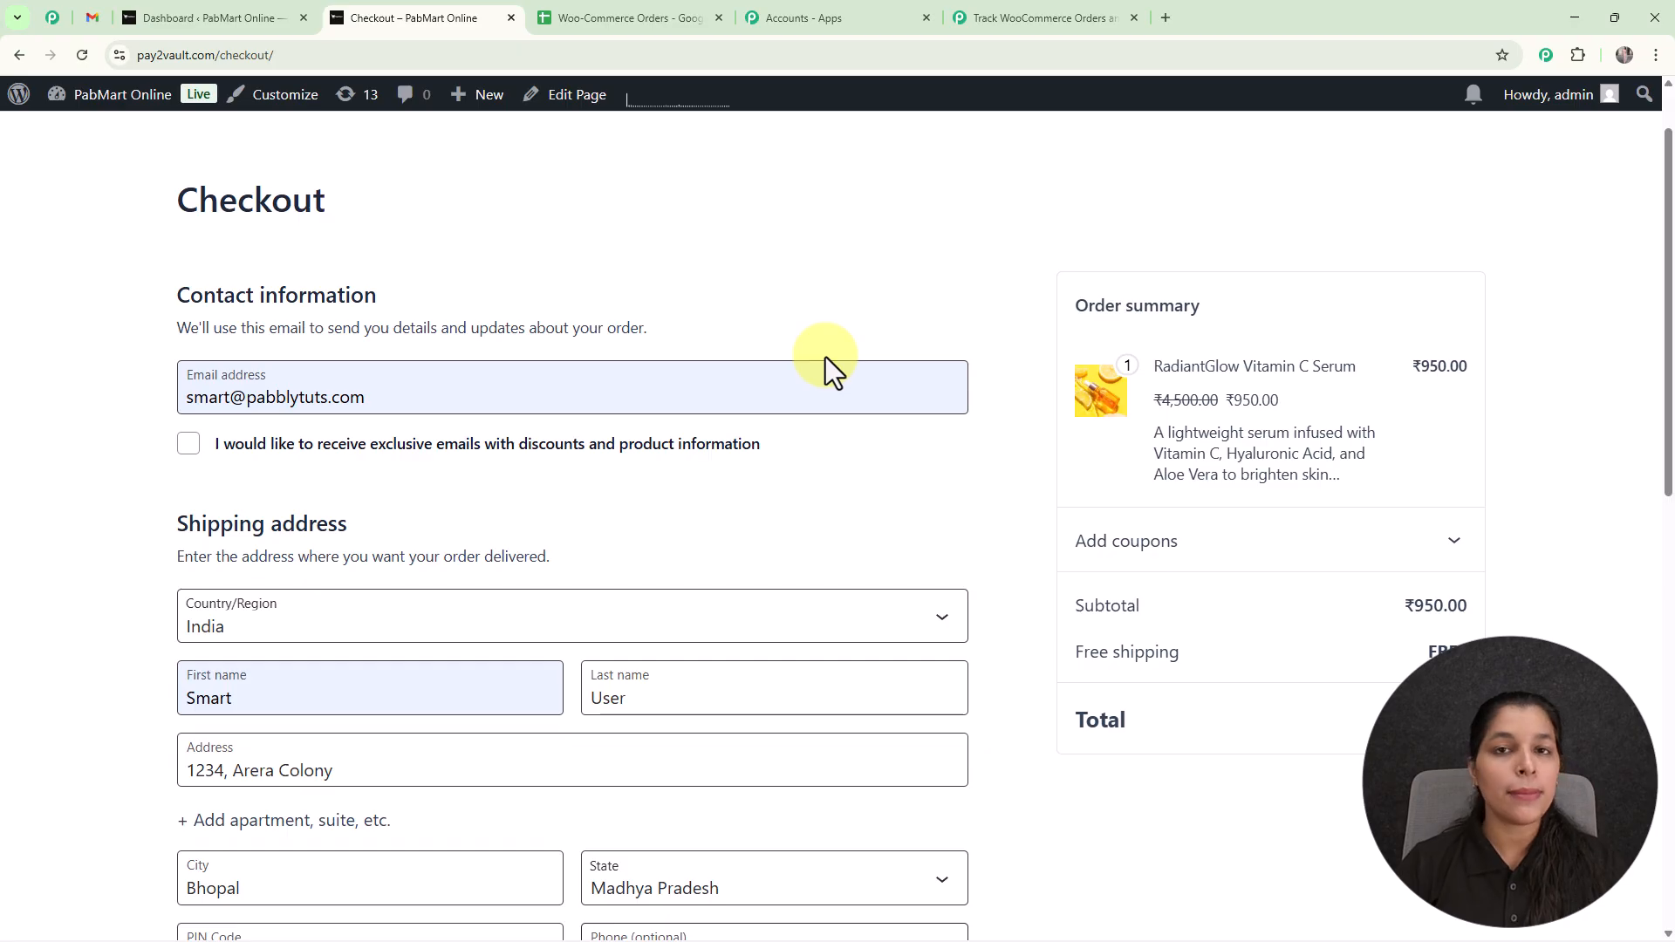
Review the checkout details and place the test order with free shipping and cash on delivery.
scroll(825, 358, down, 5)
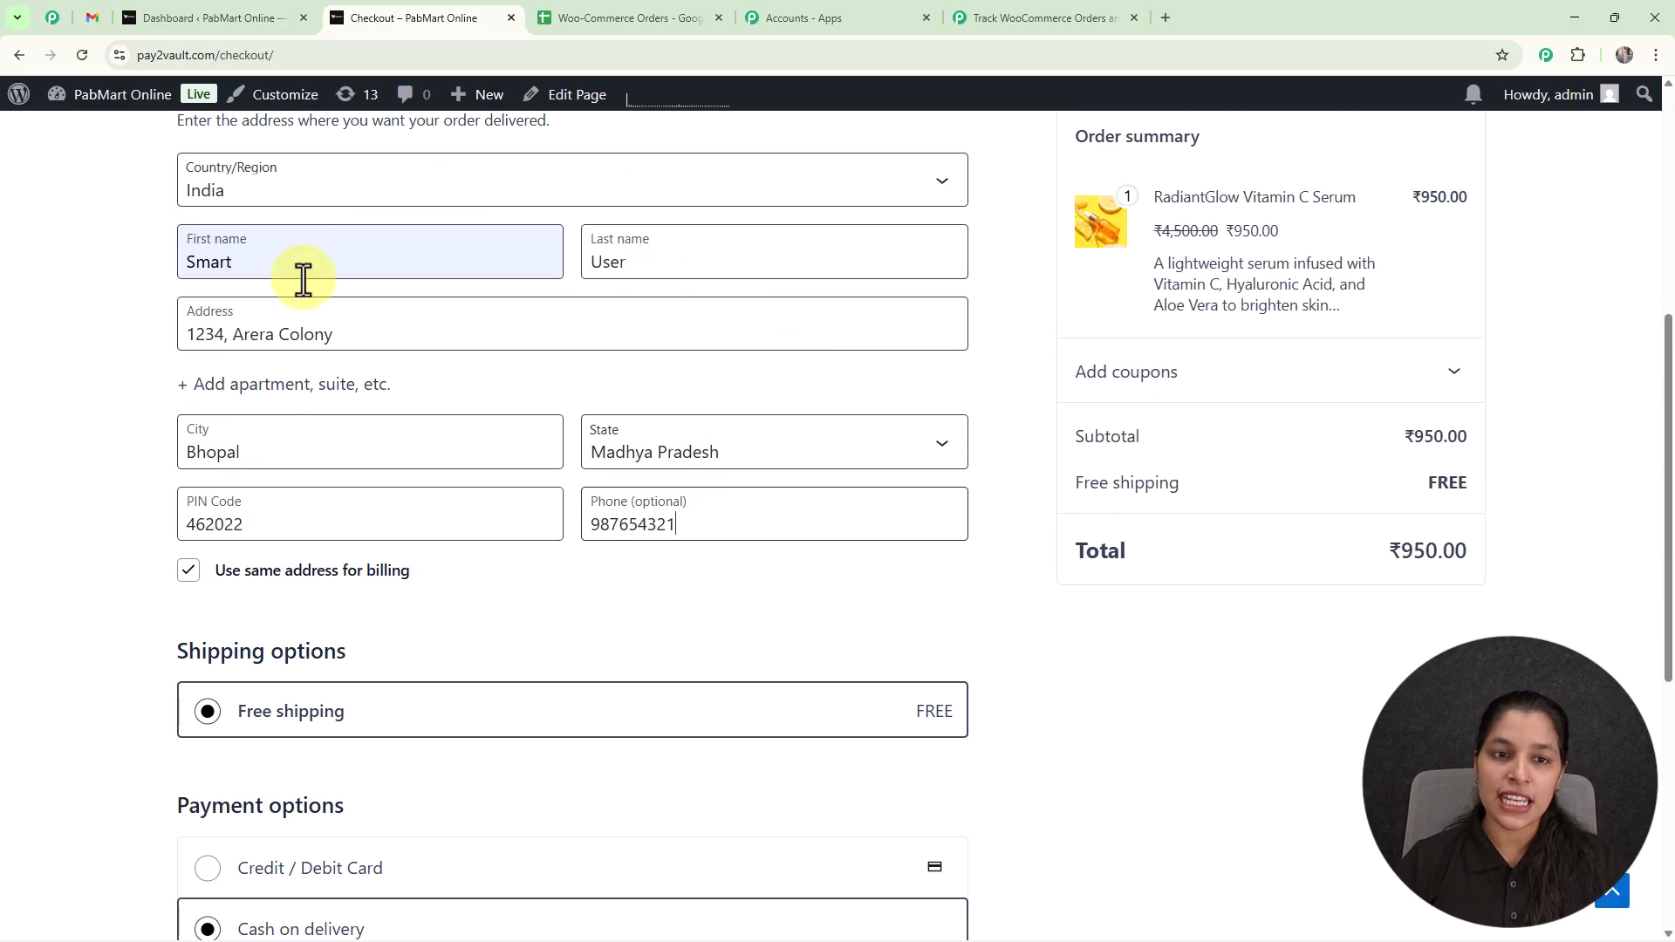
scroll(698, 297, down, 2)
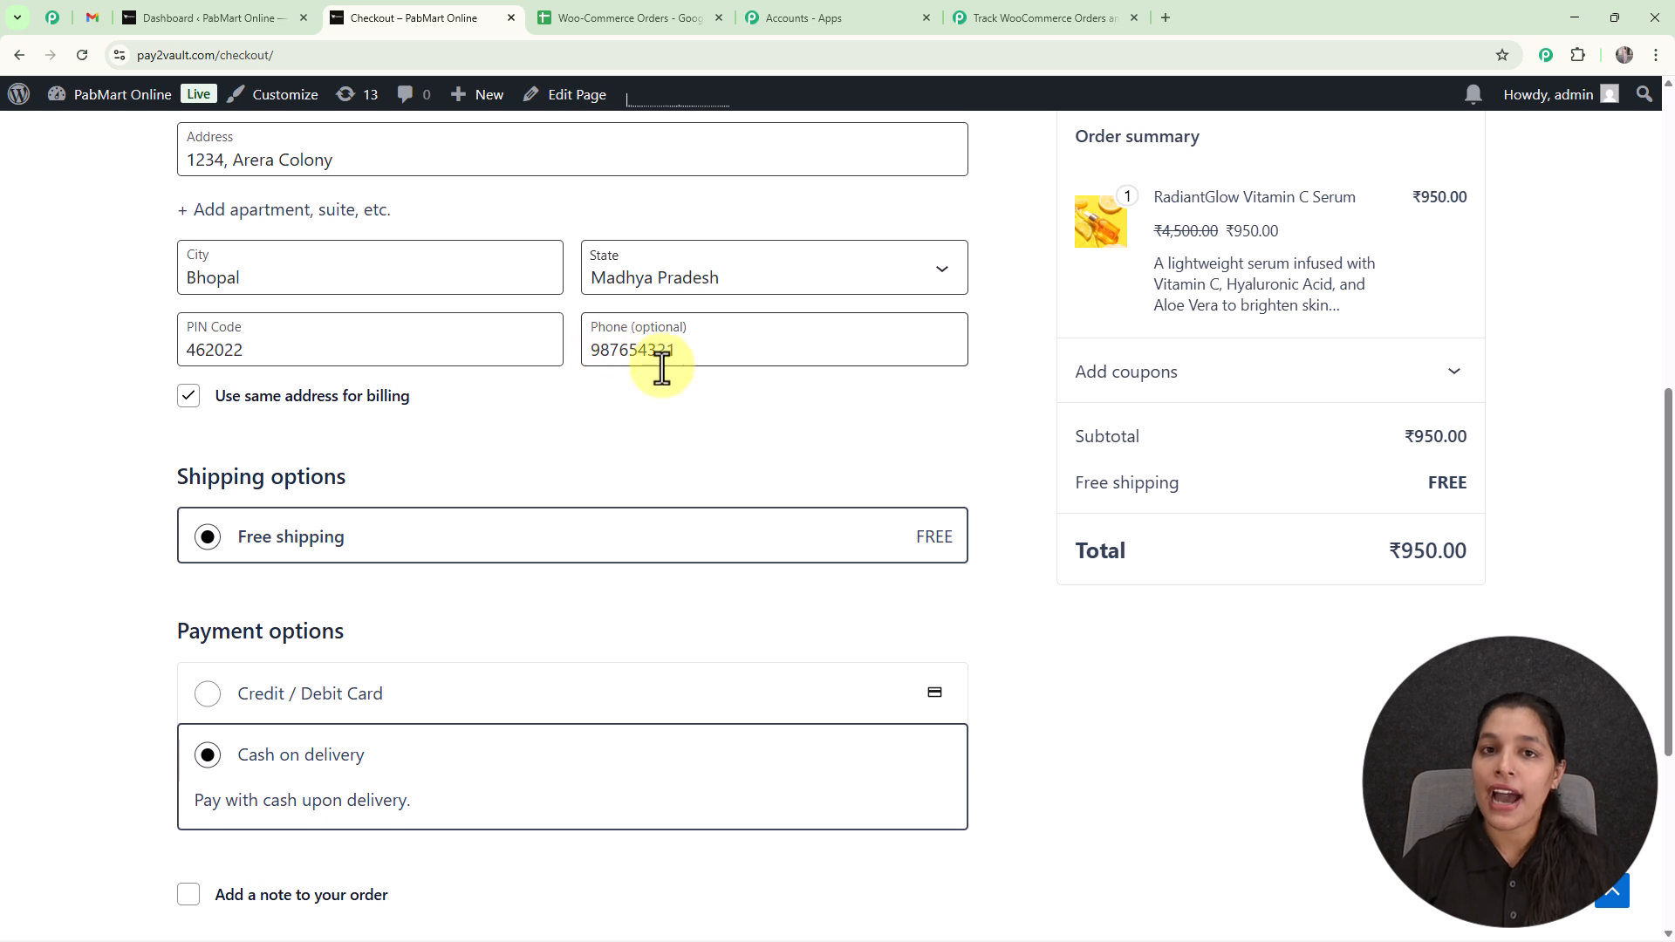
scroll(663, 380, down, 4)
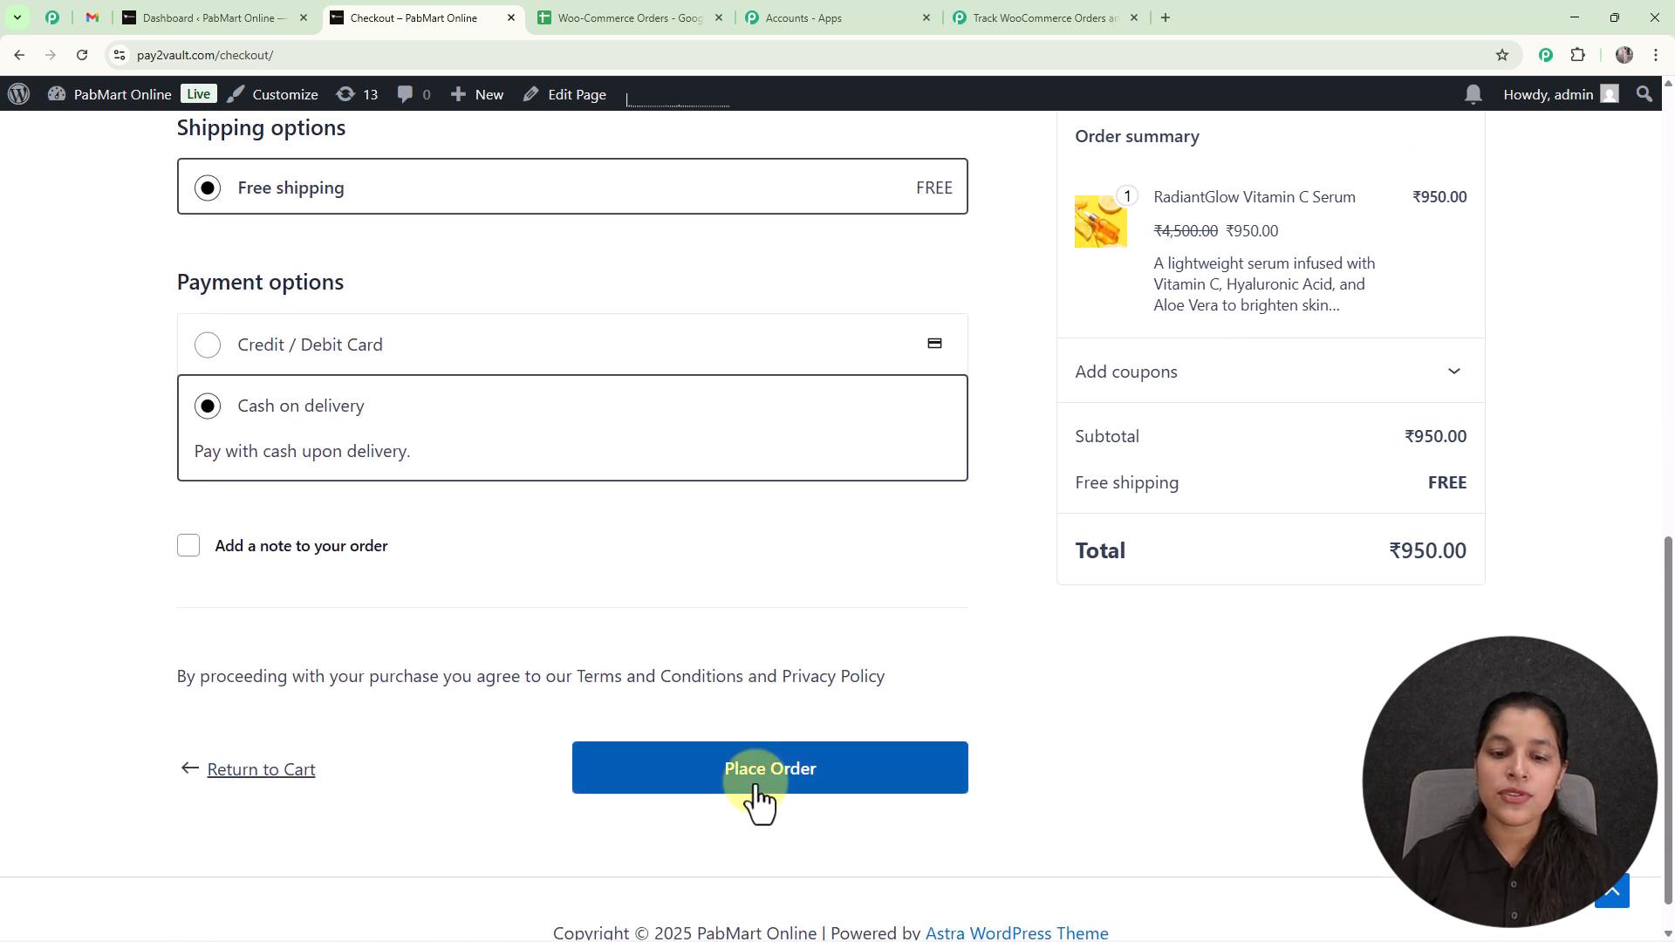
click(768, 792)
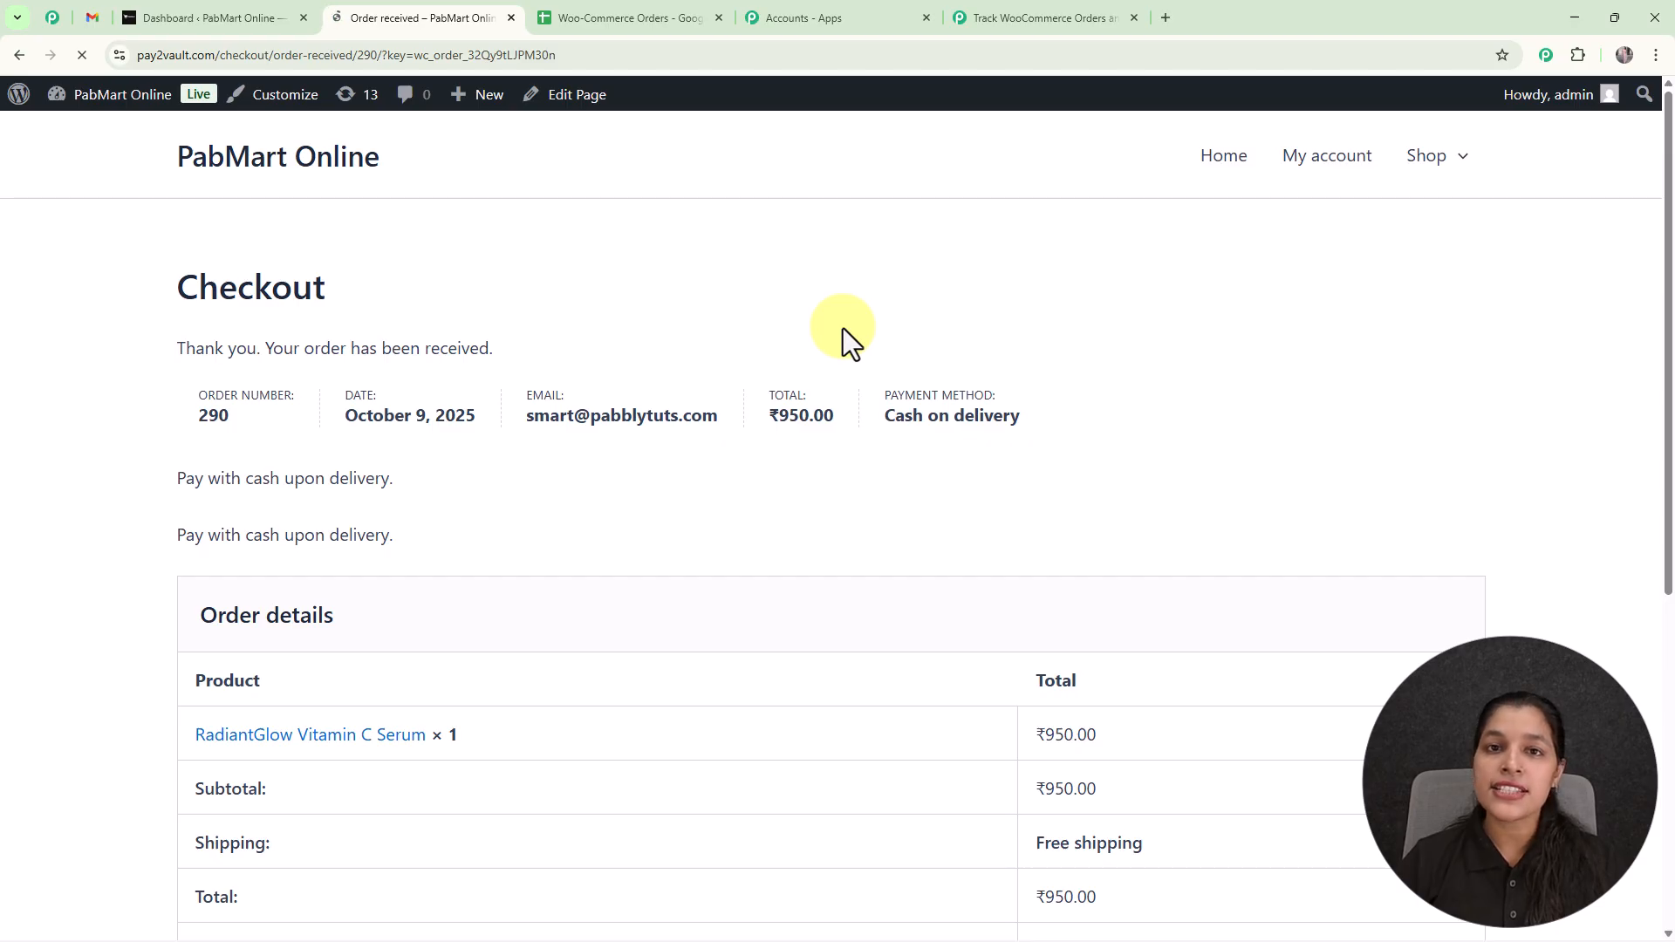
Examine the test order data captured by the WooCommerce trigger in Pabbly Connect and close the trigger setup.
click(1050, 17)
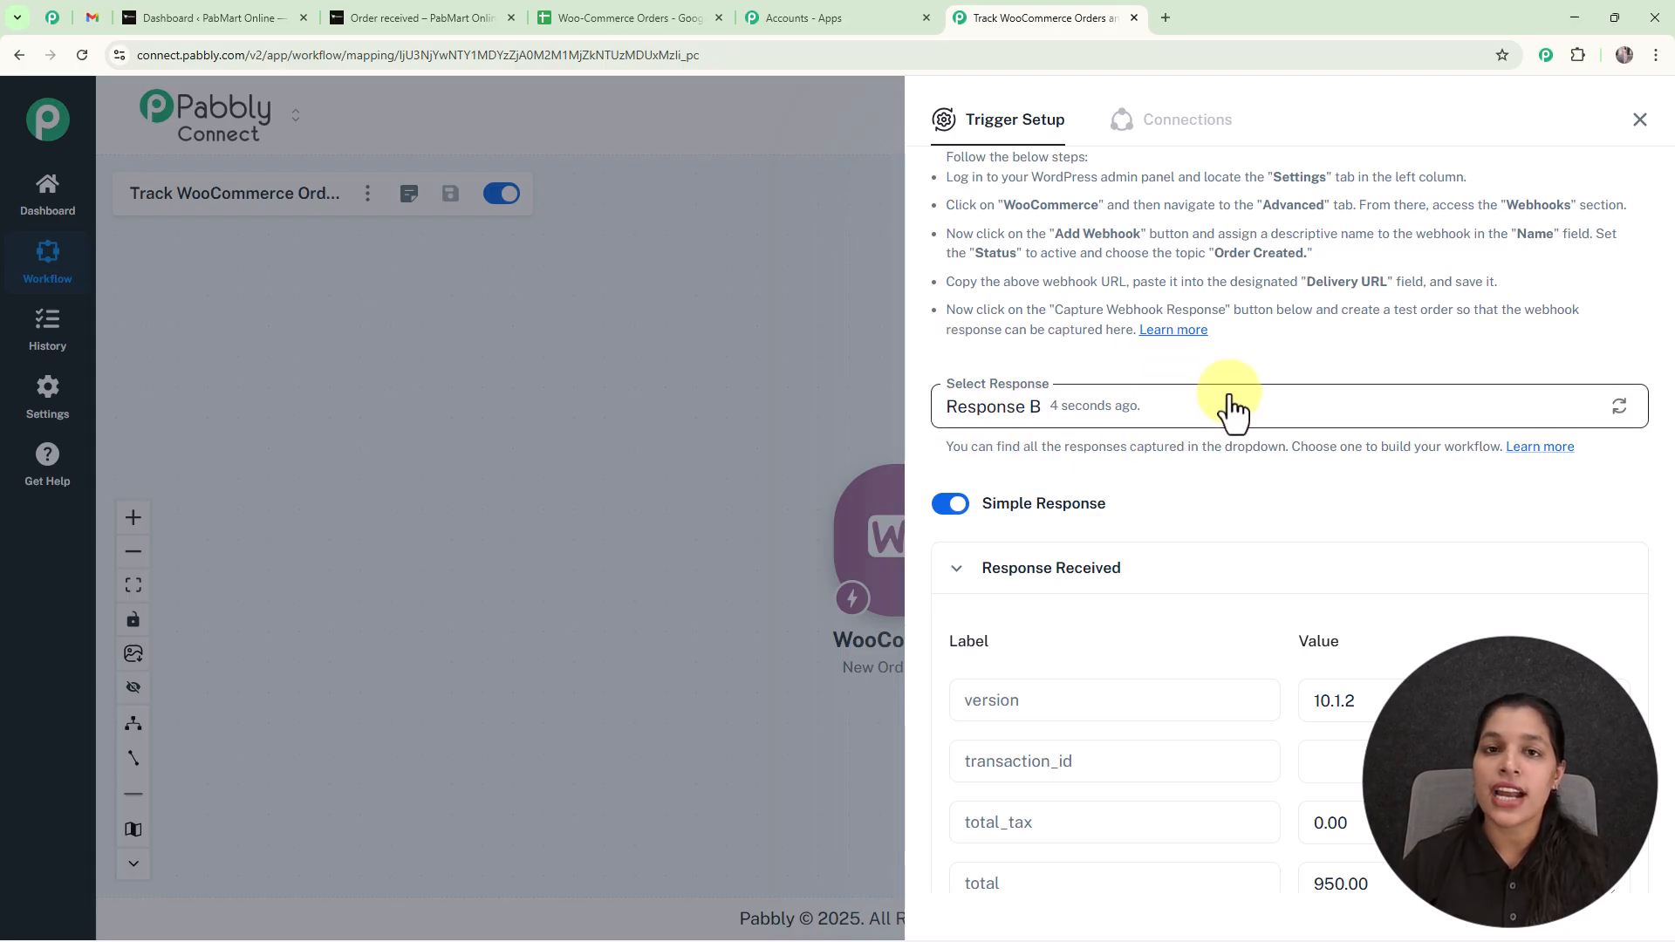
scroll(1250, 437, down, 15)
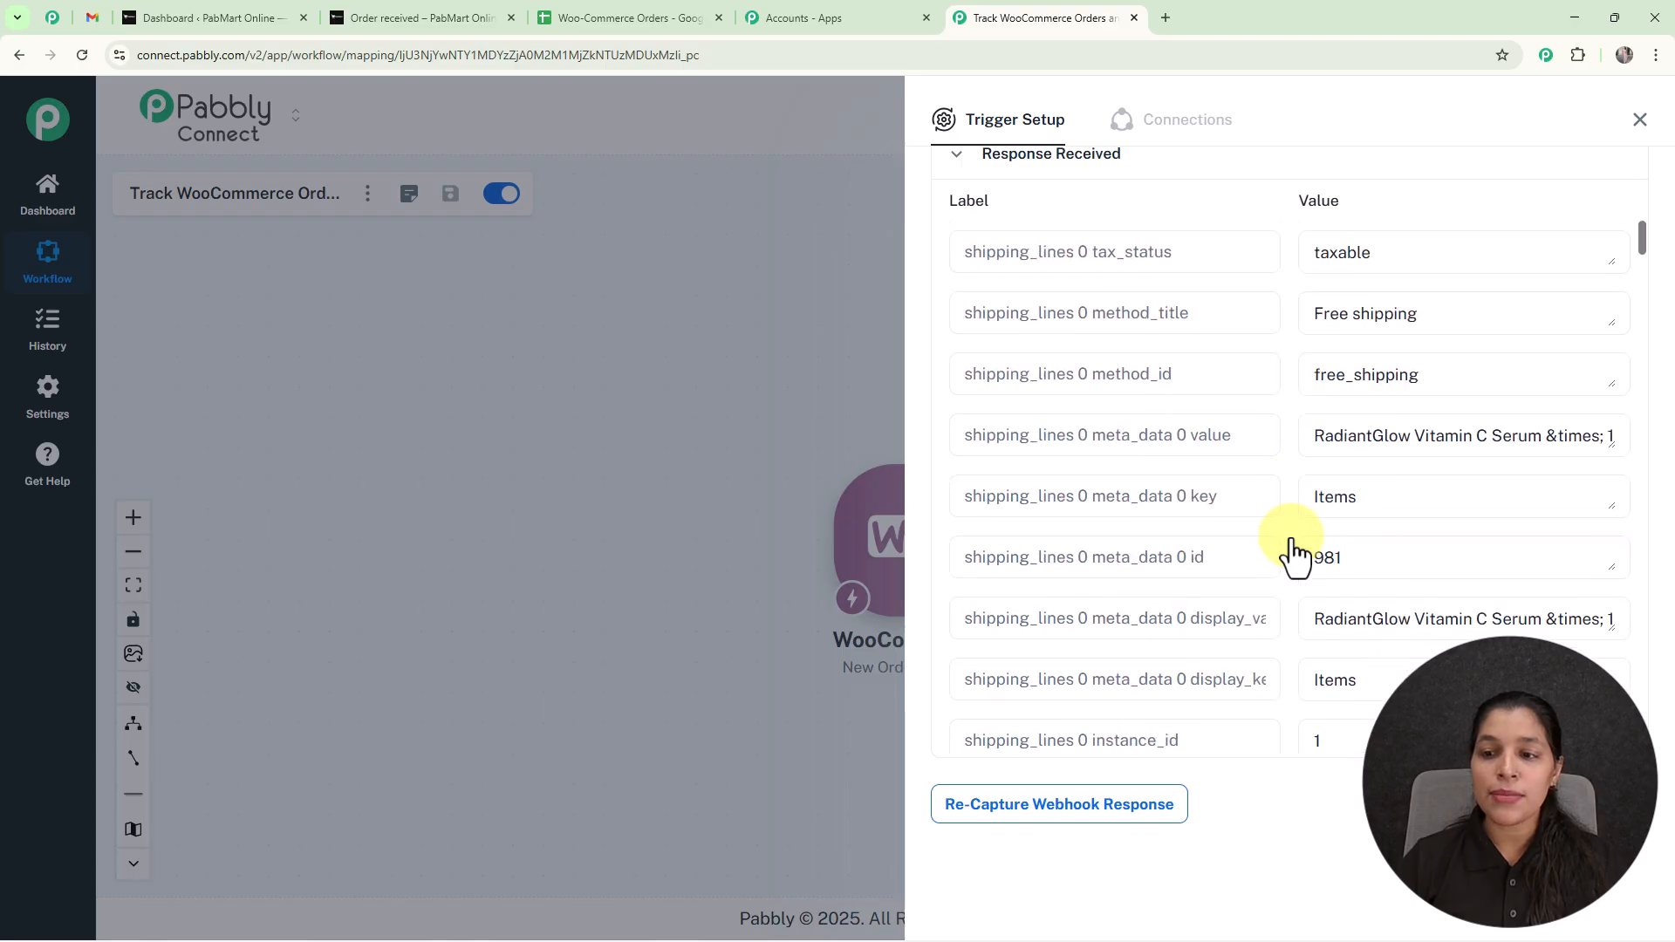
scroll(1294, 550, up, 4)
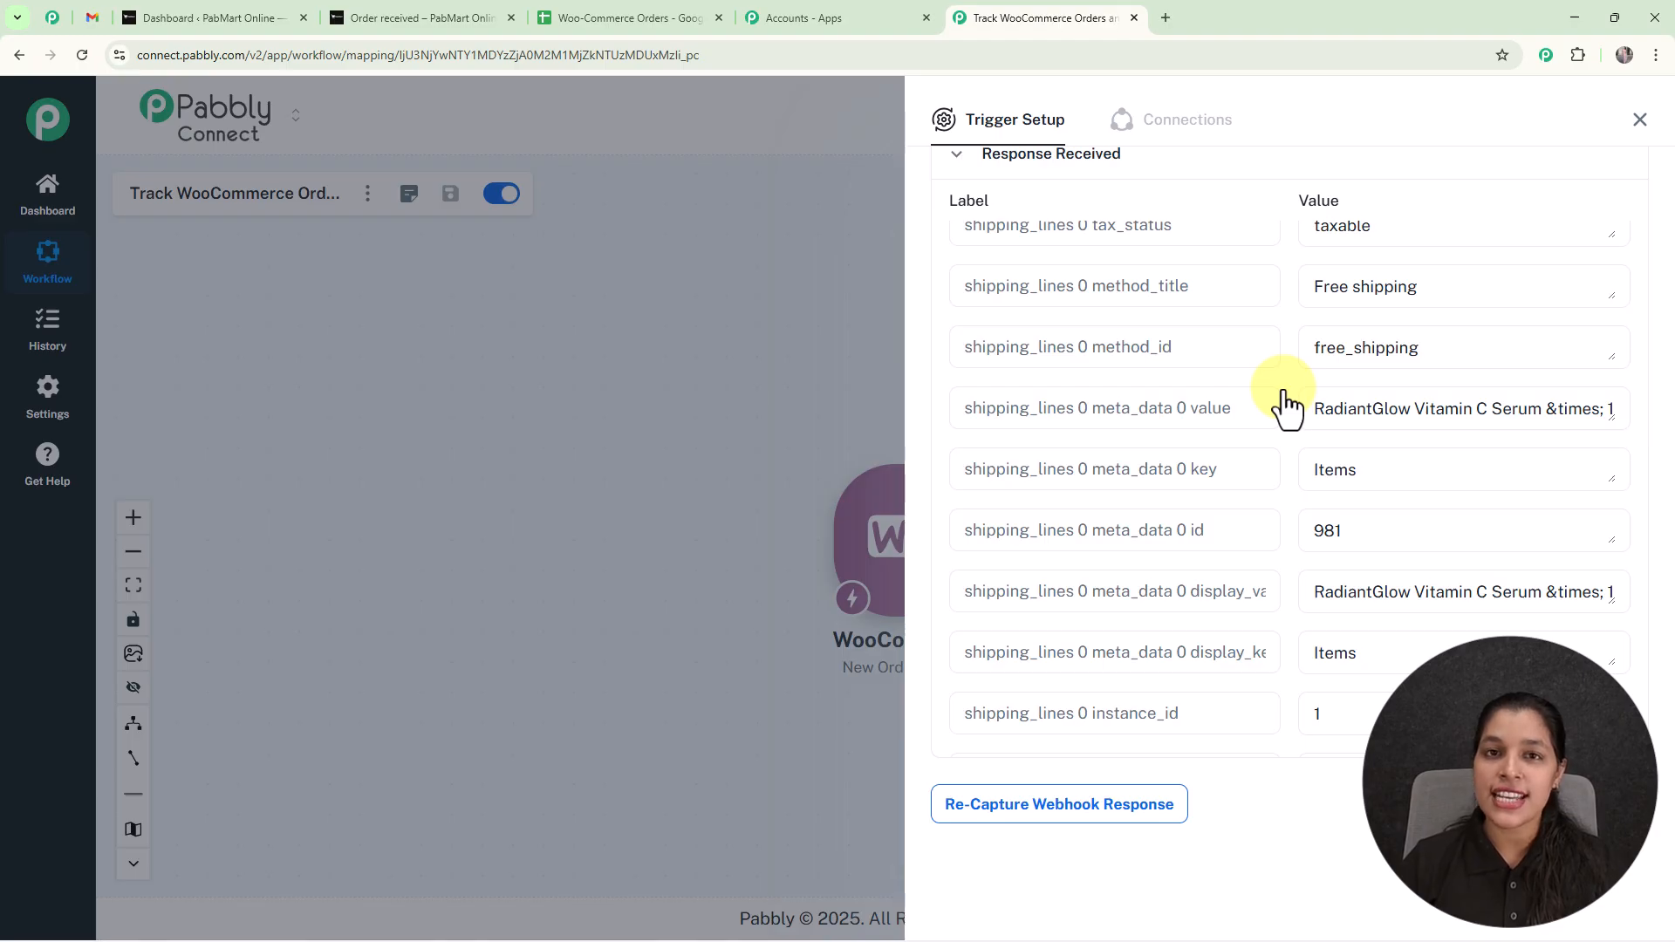
click(1640, 119)
Add a Google Sheets action after the WooCommerce trigger with the Add New Row event.
drag(1076, 499, 780, 486)
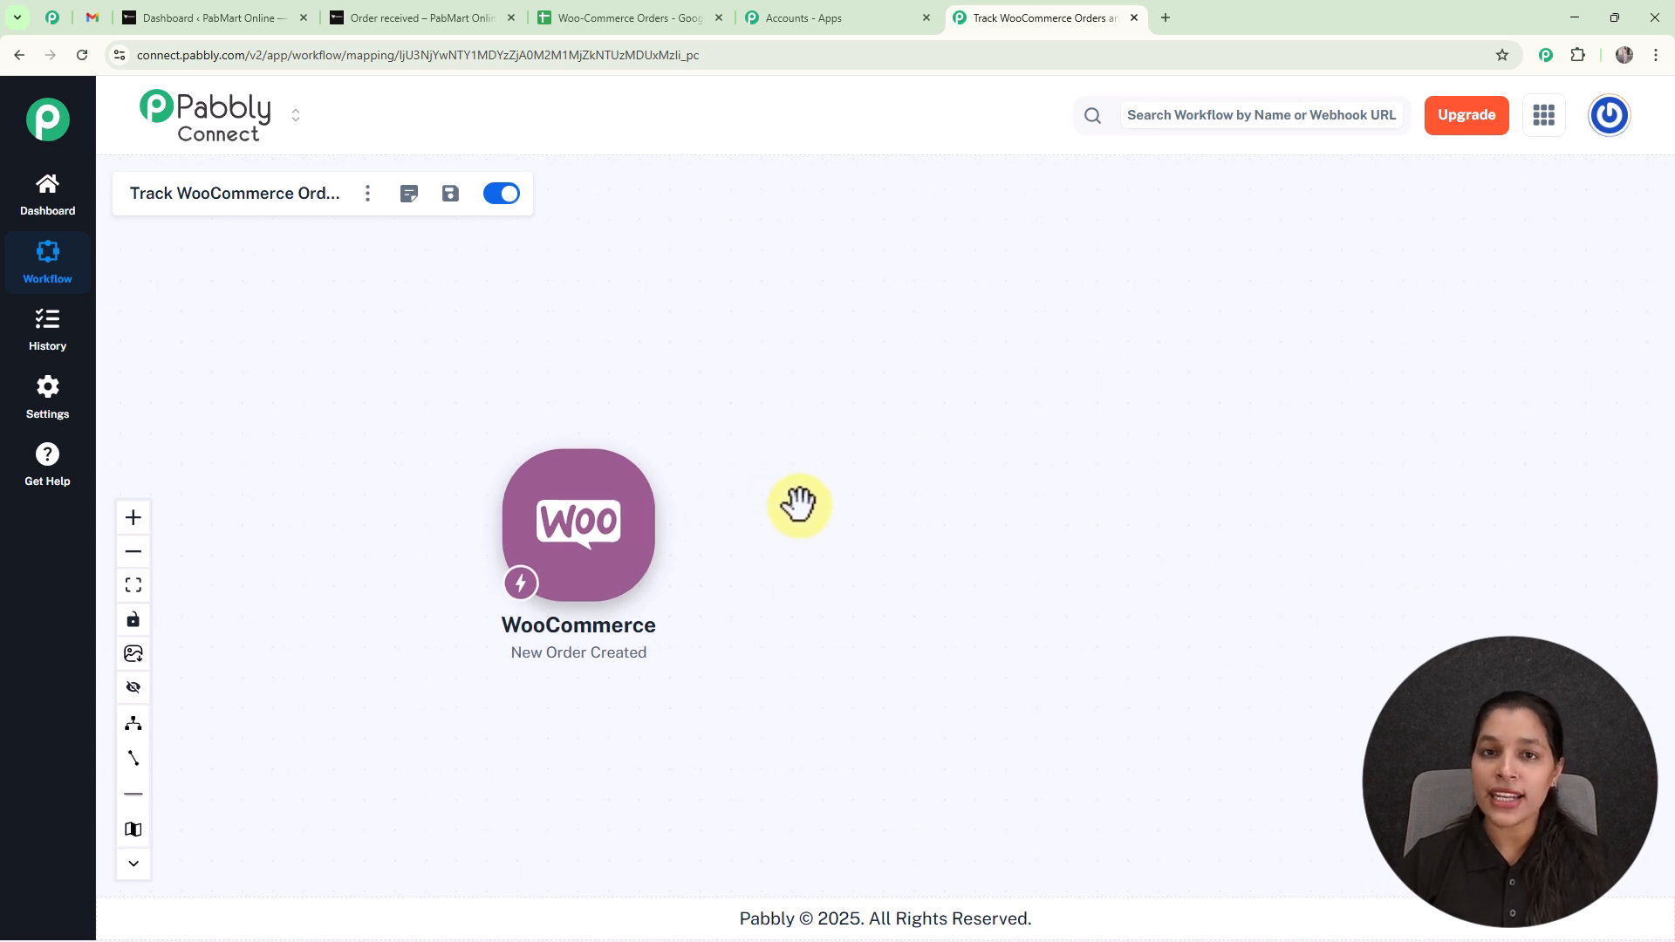
mouse_move(666, 550)
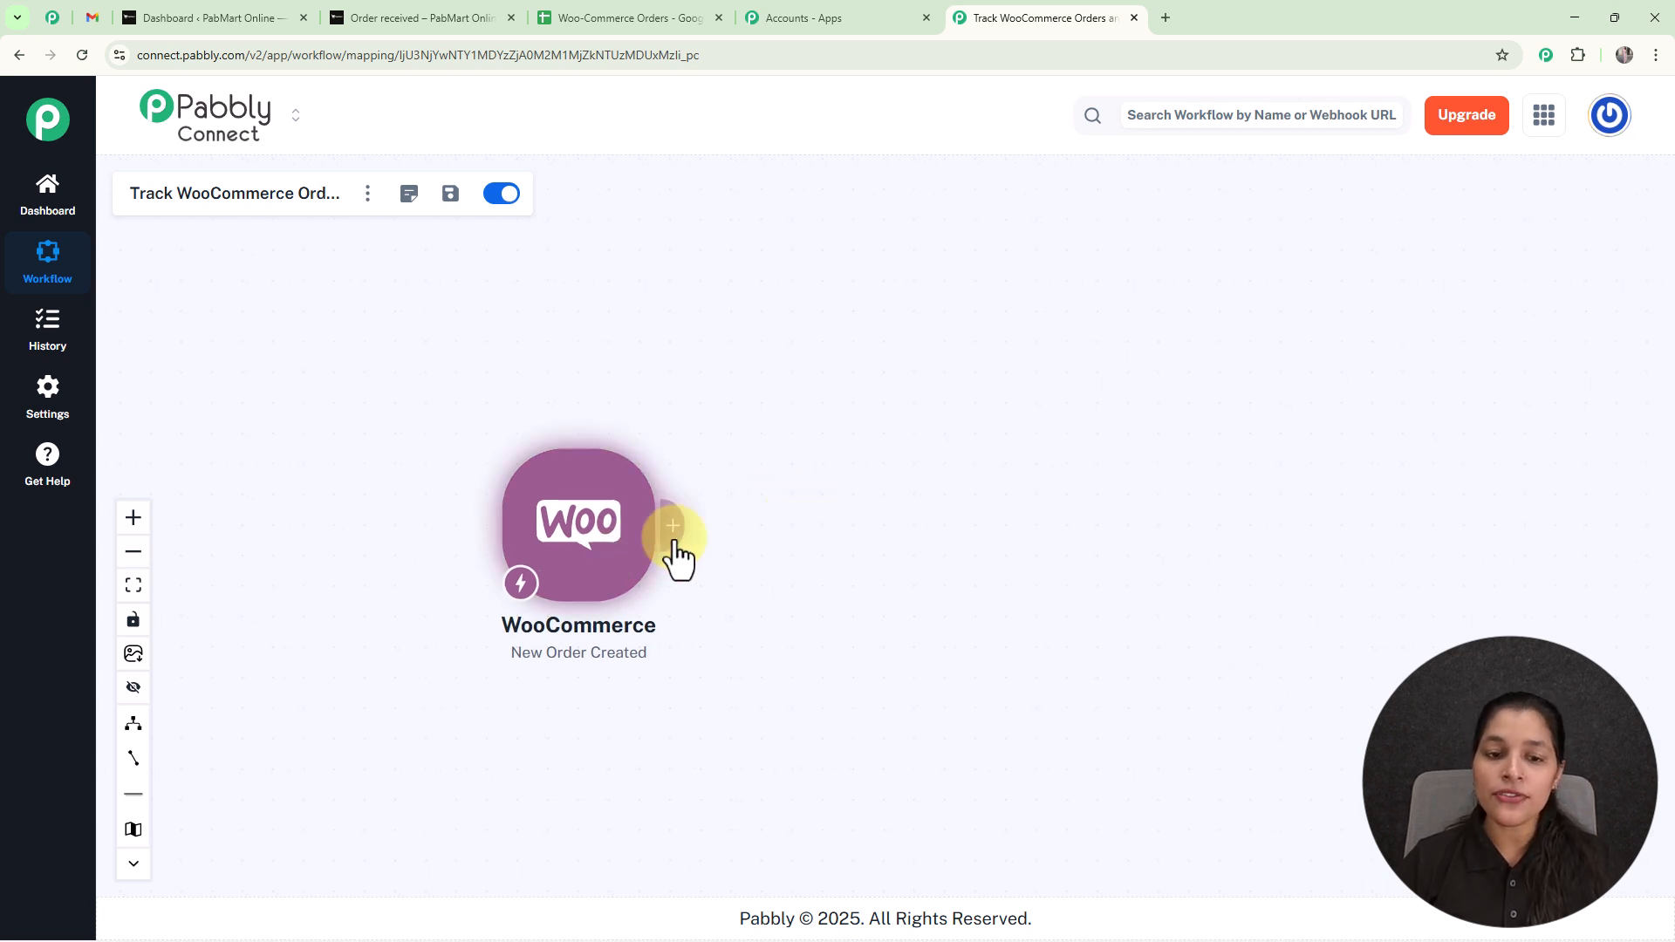
click(670, 534)
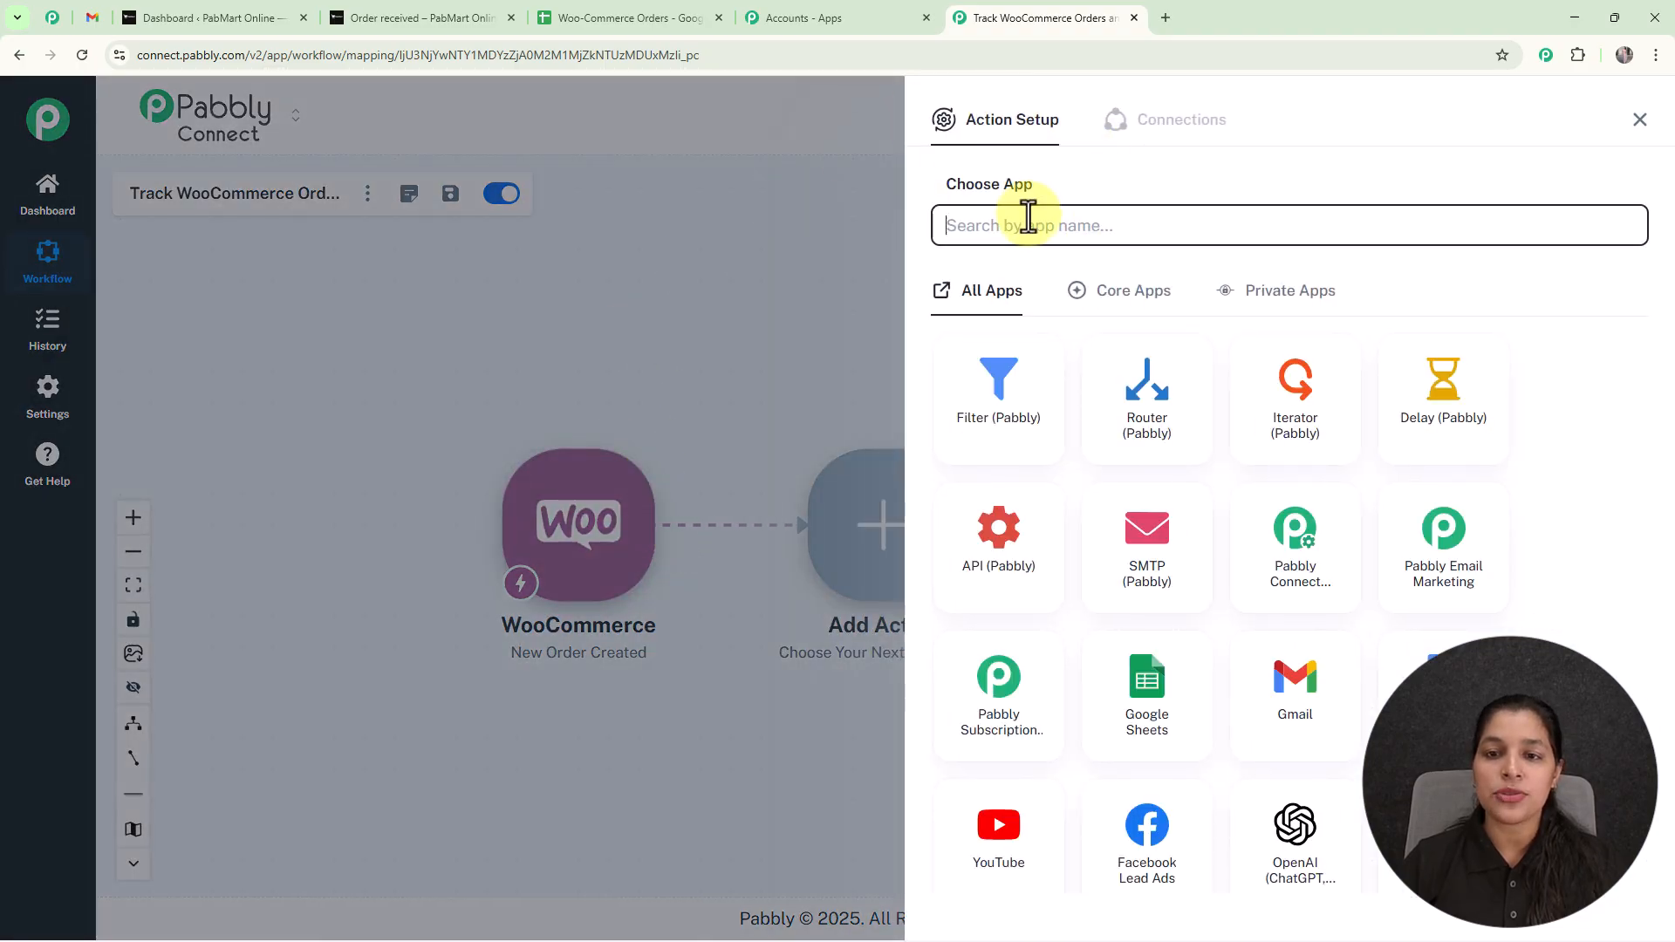
click(1142, 694)
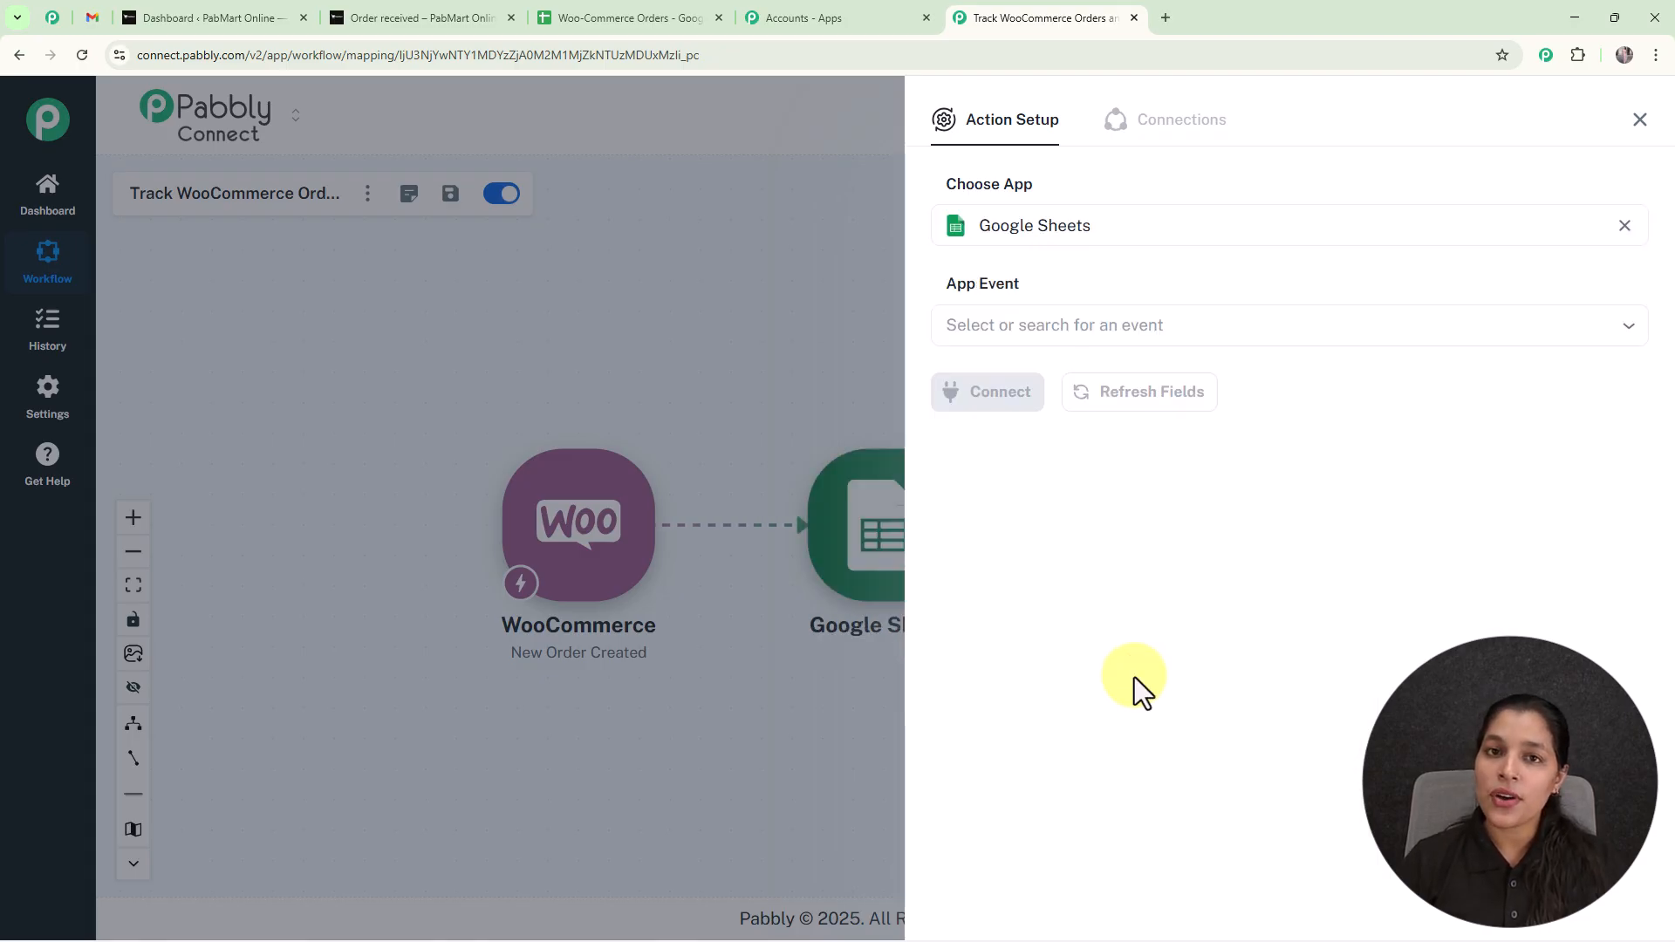
click(1143, 338)
click(1117, 408)
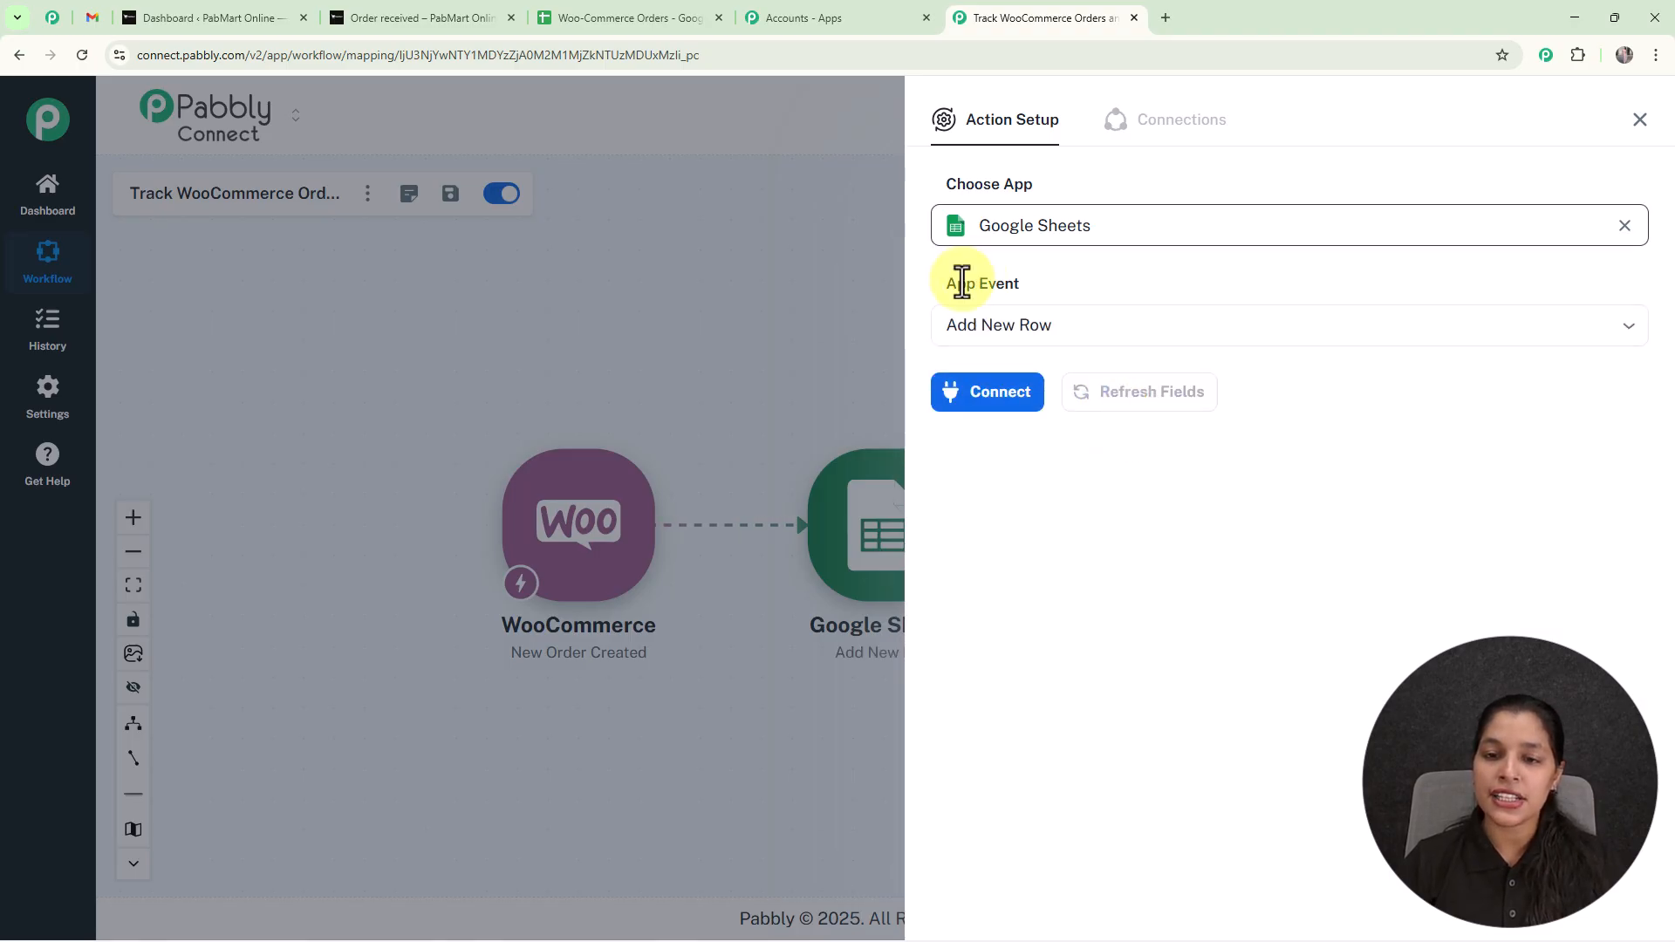
Connect the Google Sheets action through the existing connection Google Sheets #11 and save it.
click(982, 403)
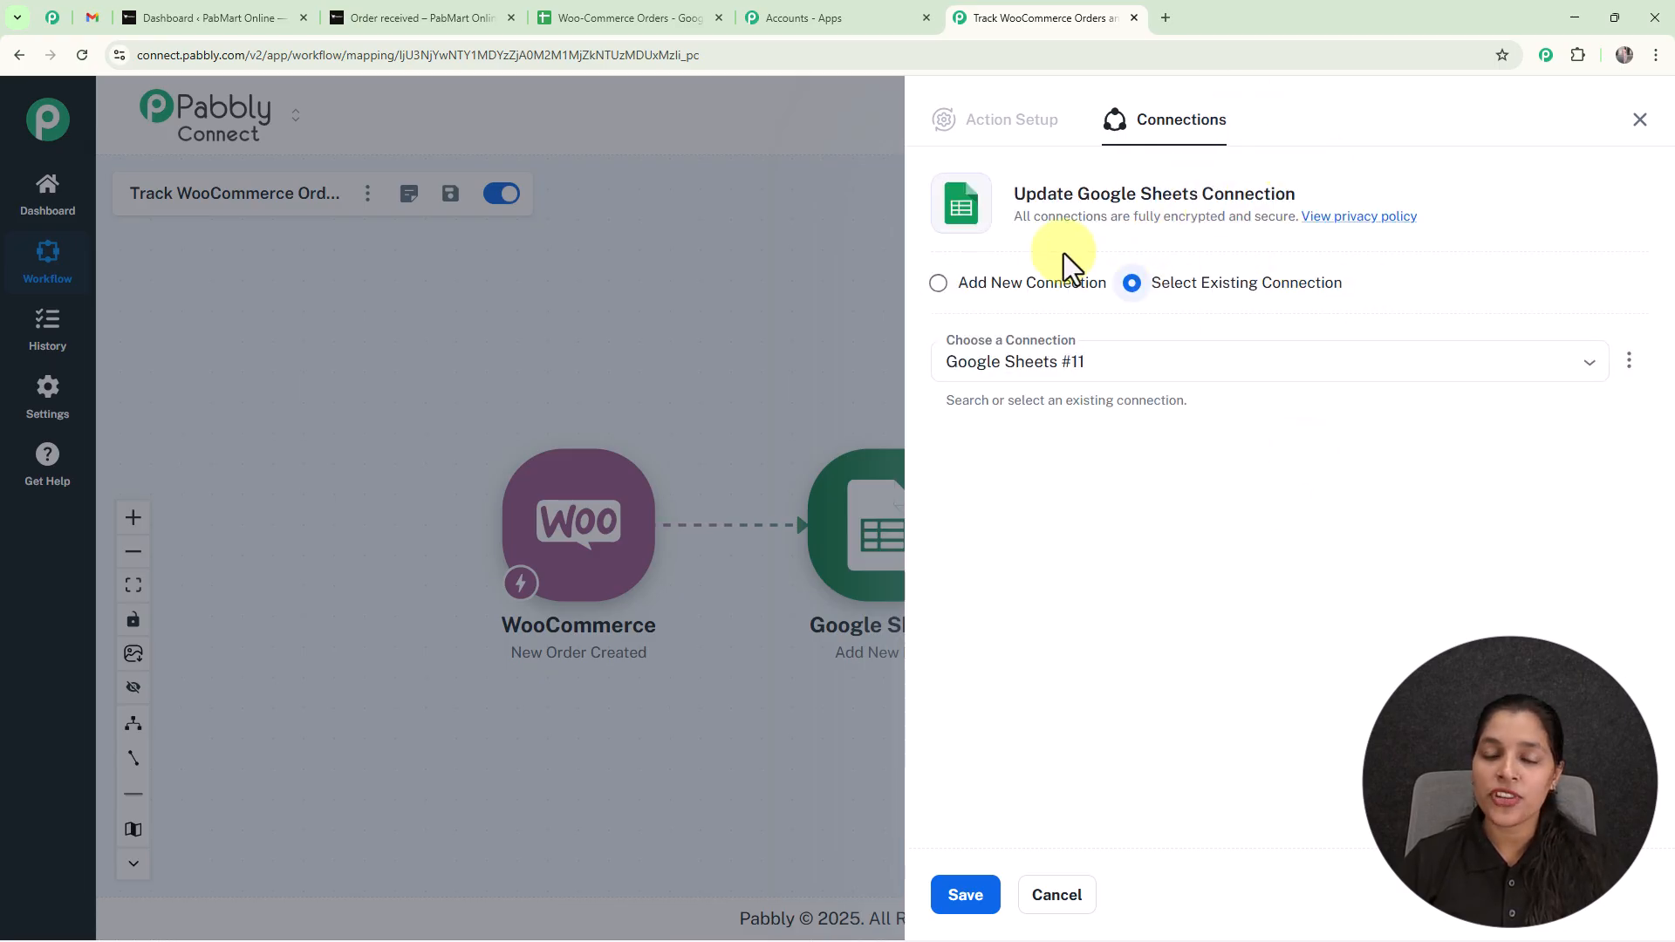
click(940, 285)
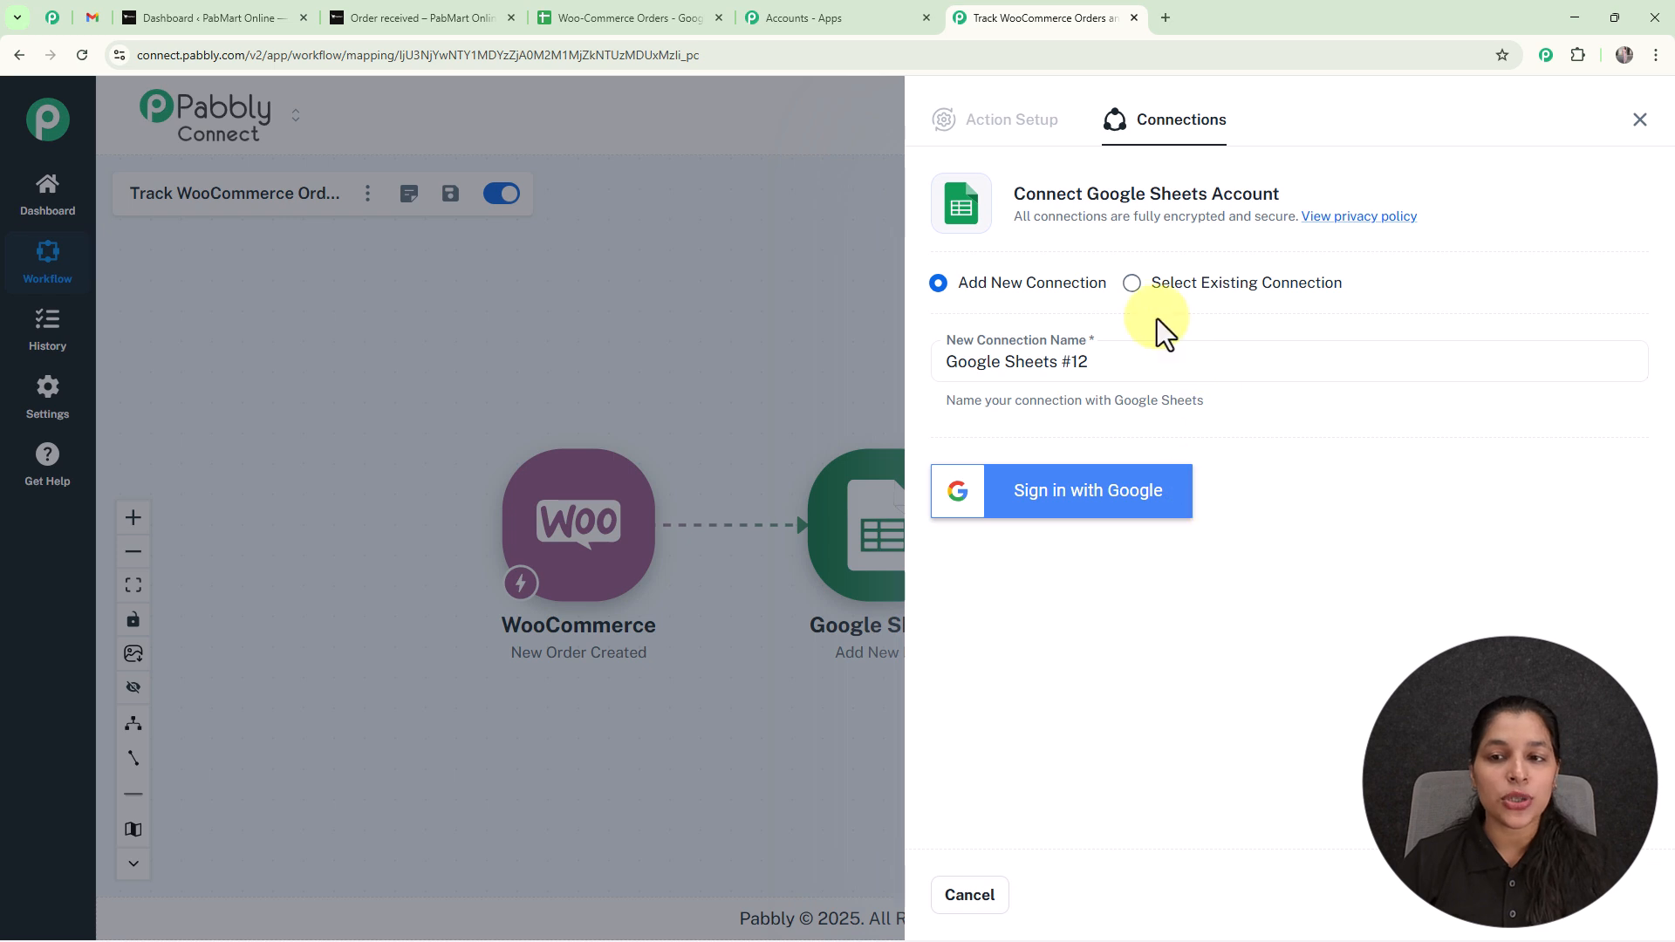
click(1134, 285)
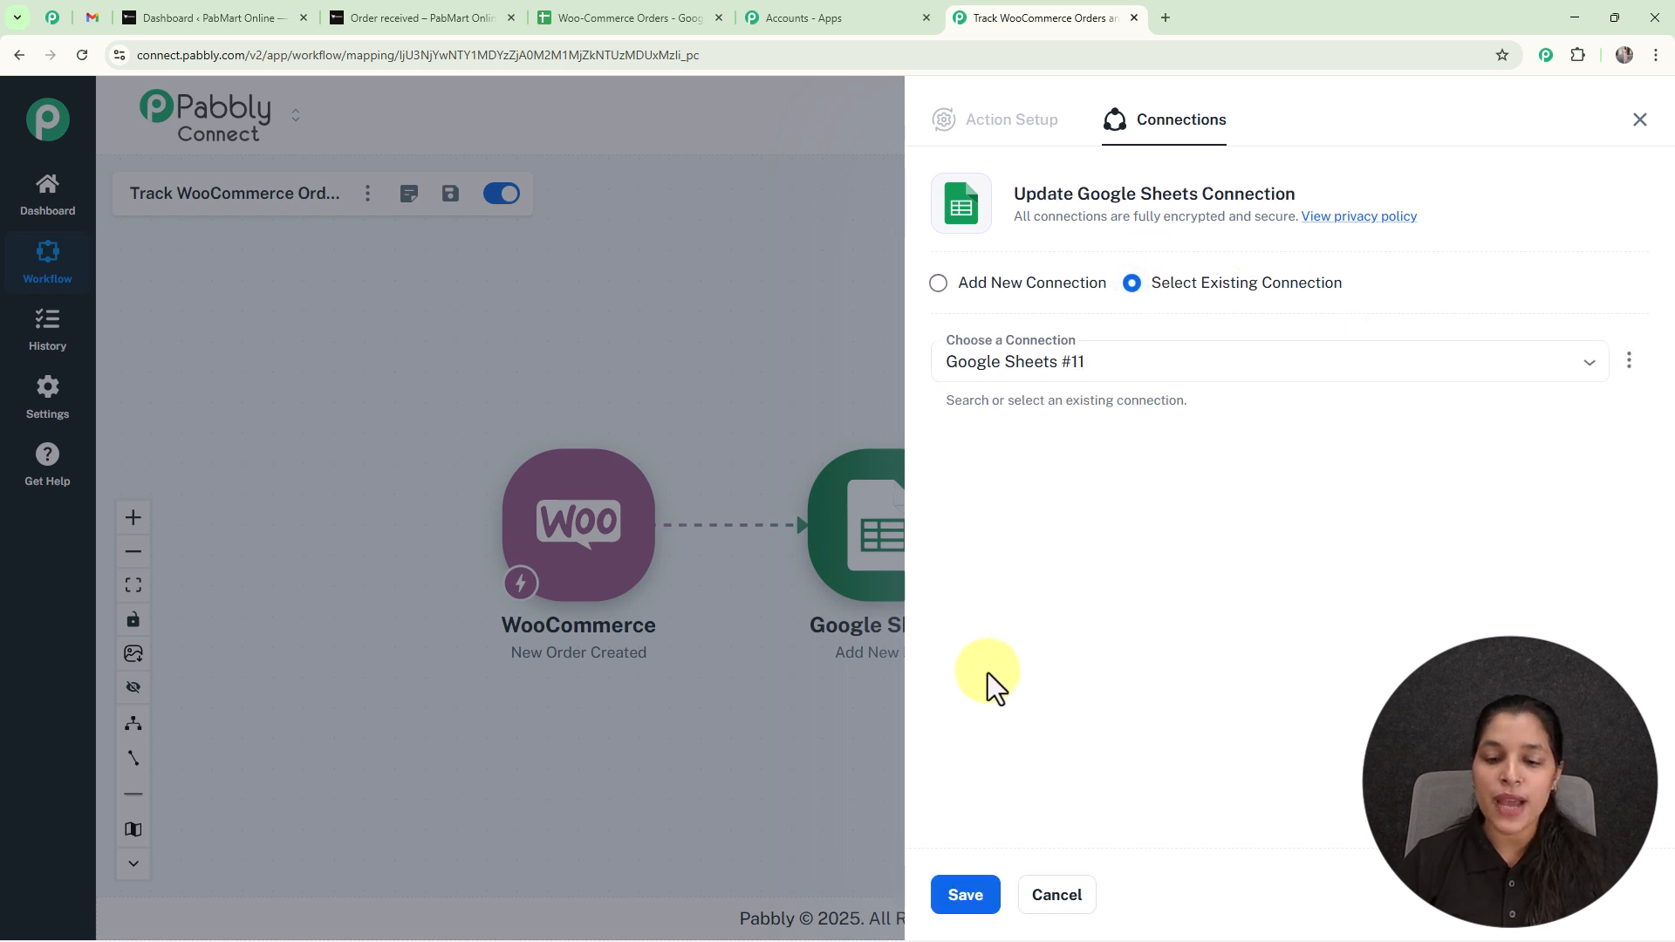
click(971, 912)
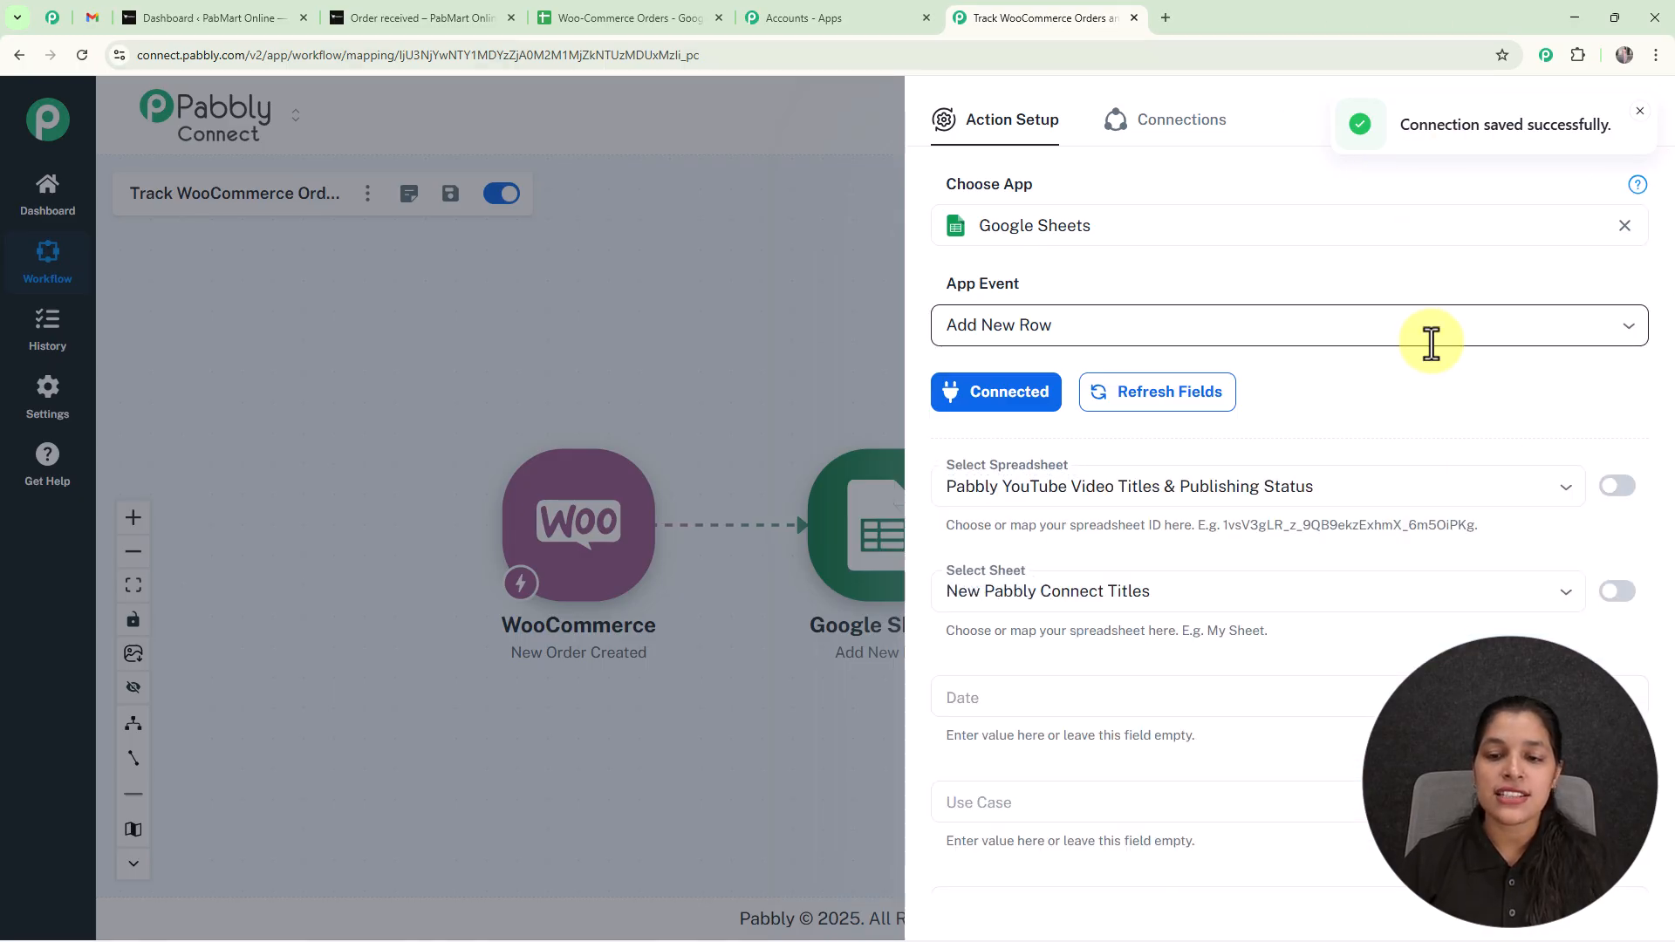
Select the Woo-Commerce Orders spreadsheet for the new row and check its column headings in Google Sheets.
scroll(1432, 349, down, 5)
scroll(1425, 393, up, 5)
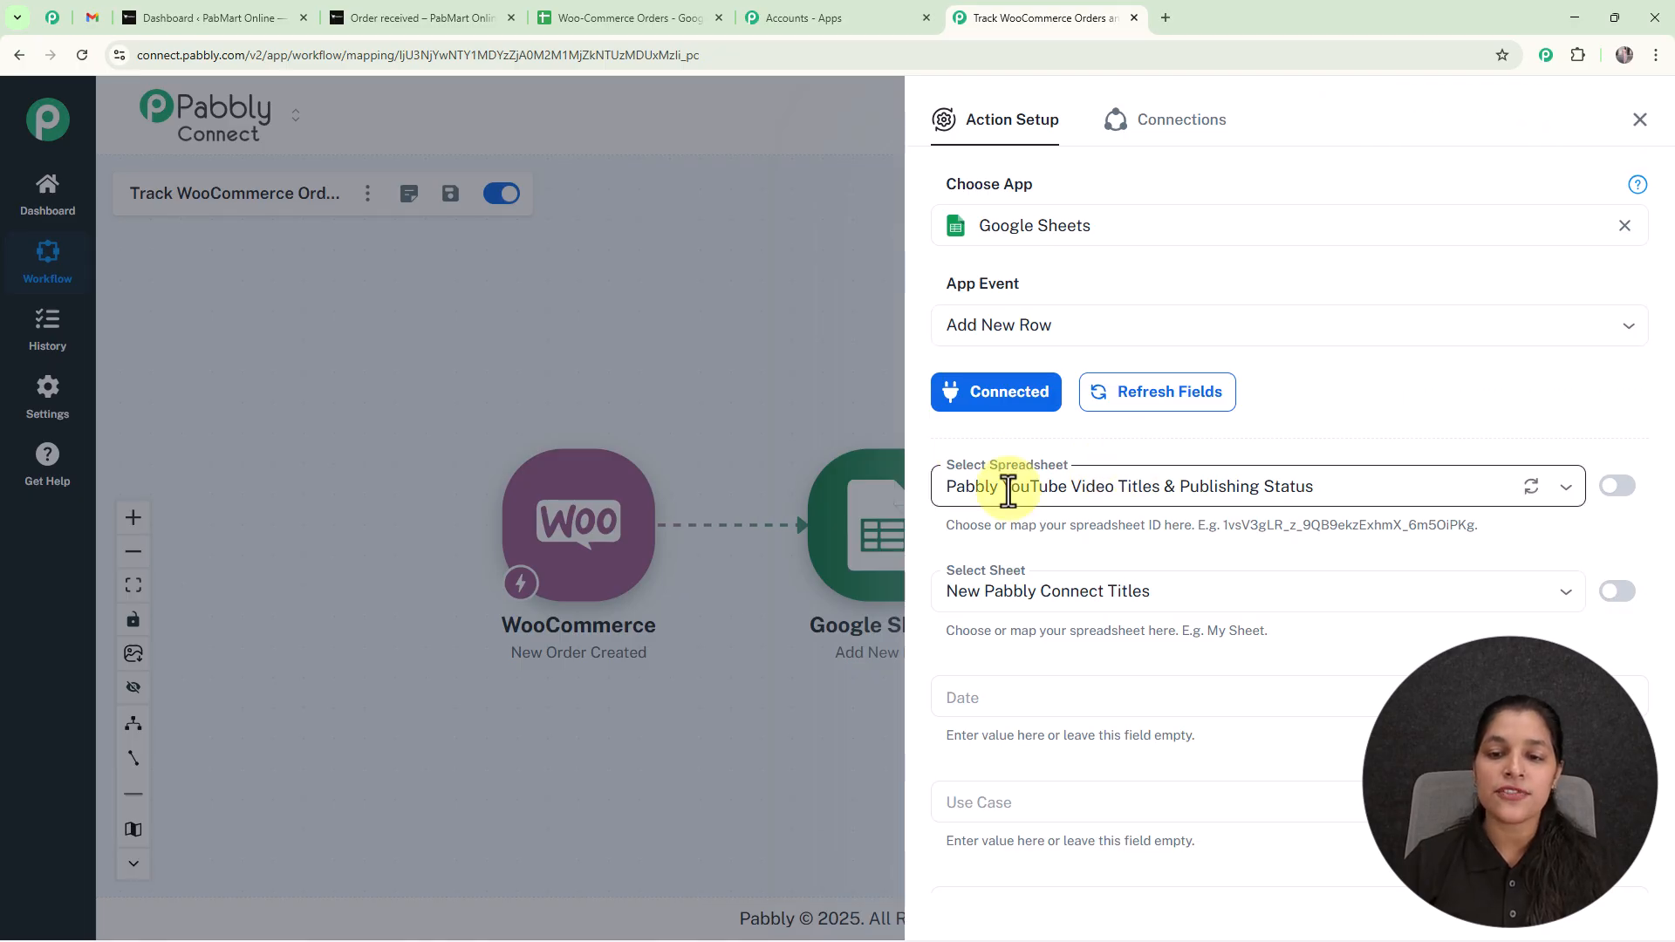
click(1561, 496)
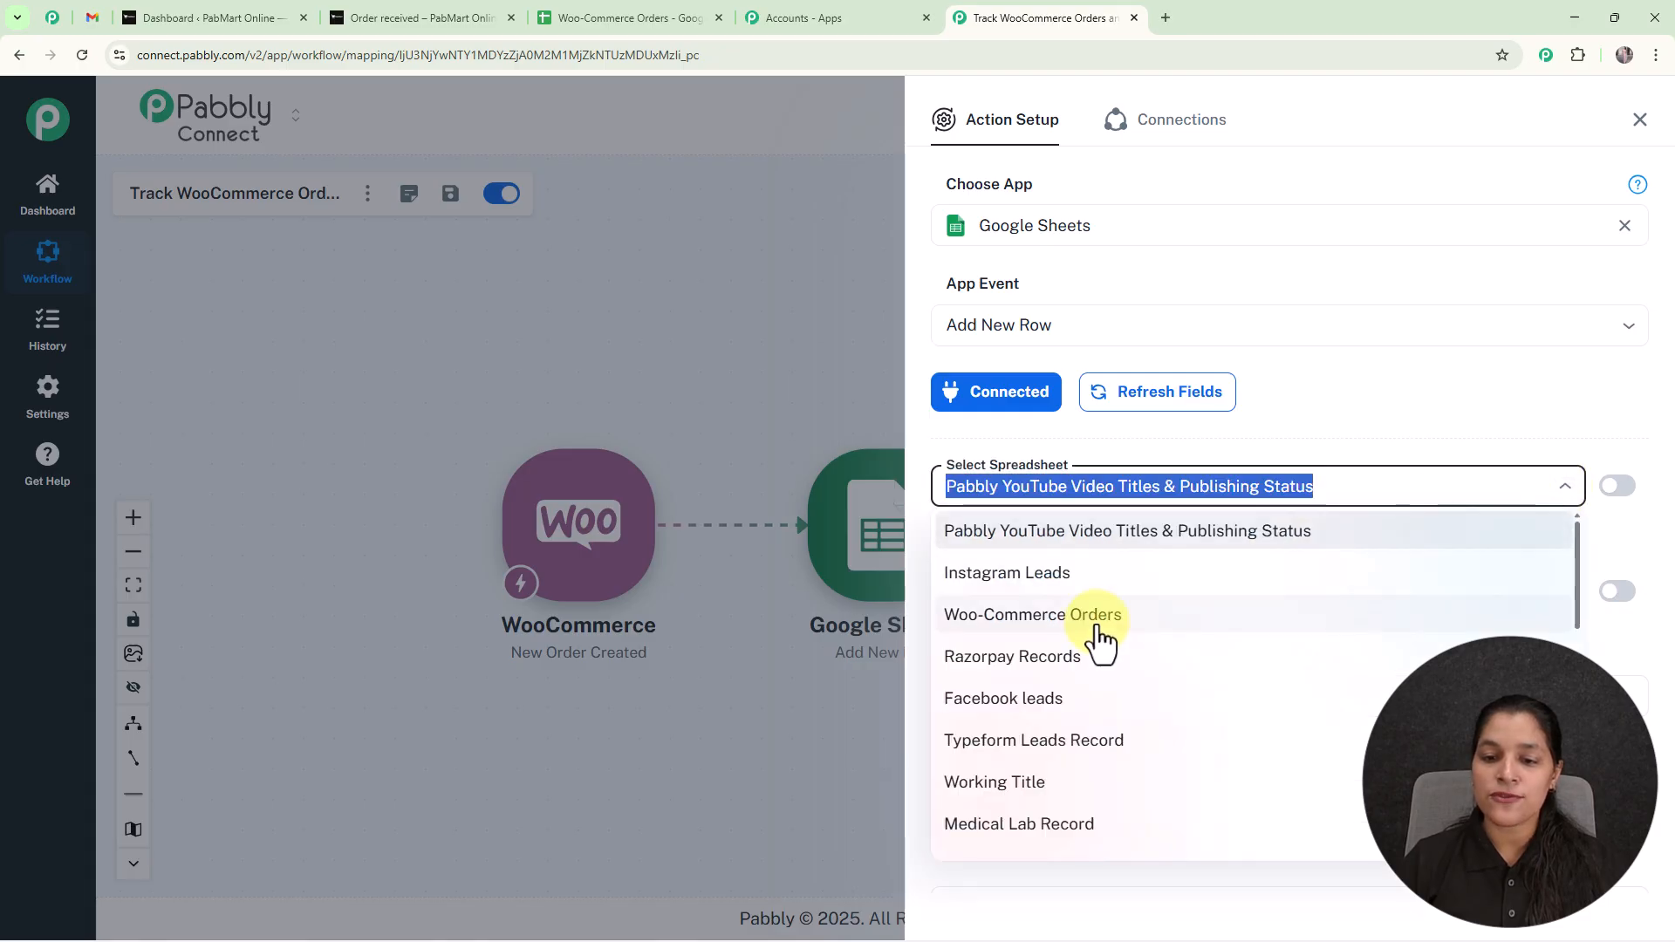
click(1098, 621)
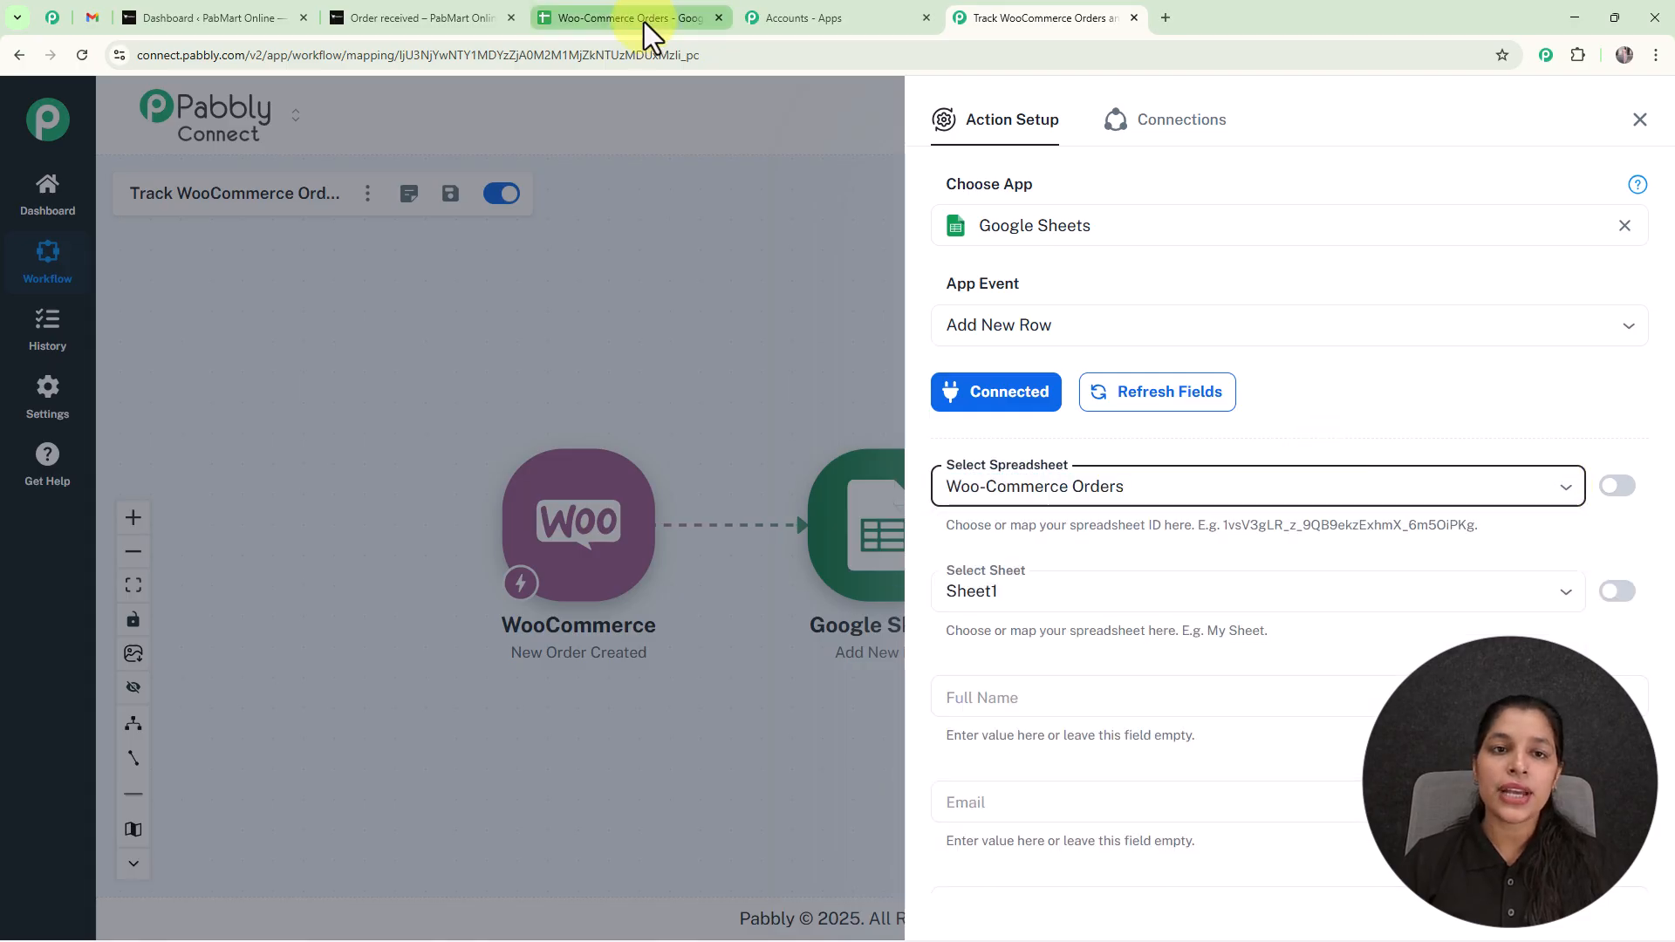
click(644, 22)
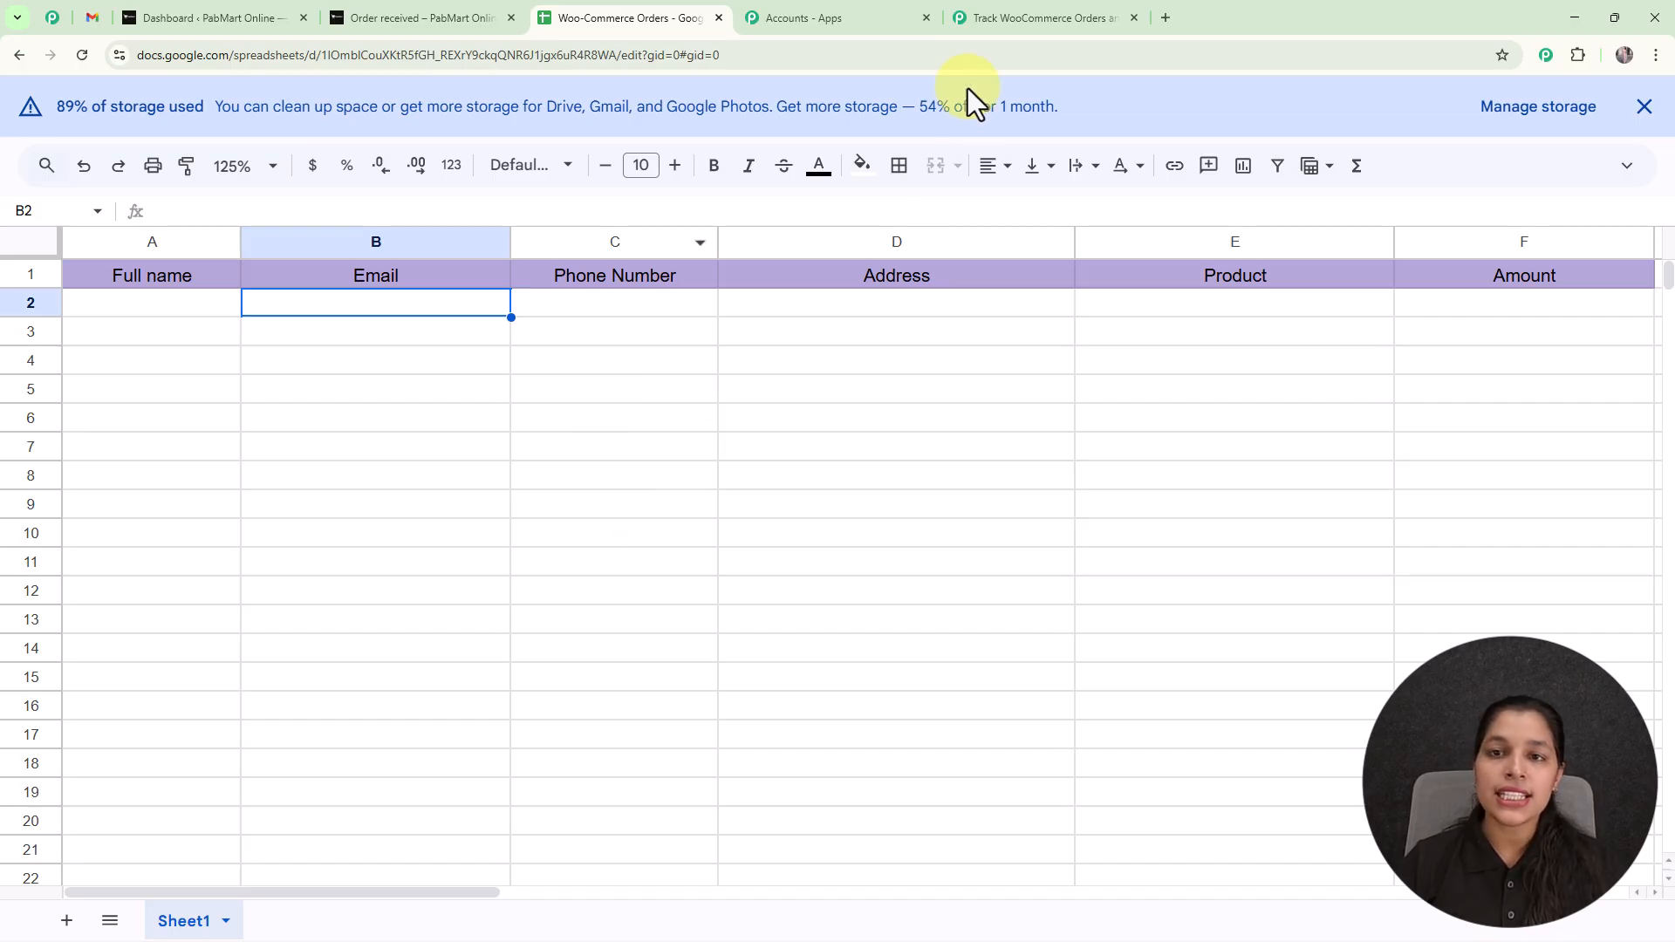
click(995, 19)
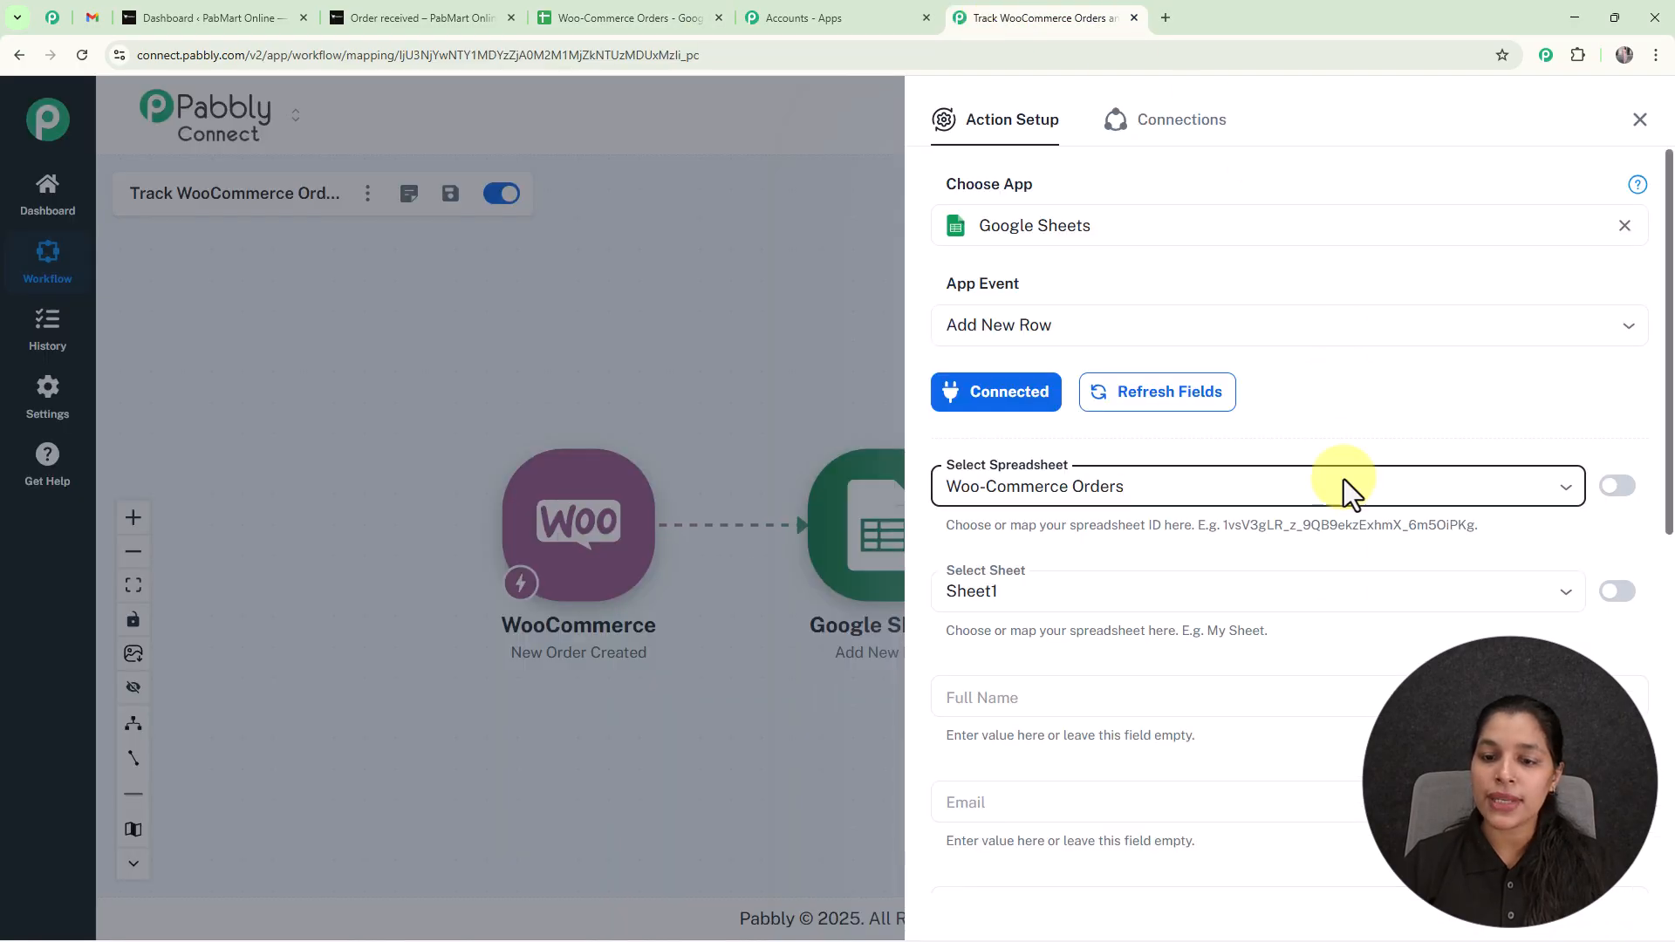
Map the Full Name field to the WooCommerce order's shipping first_name and shipping last_name values.
scroll(1328, 591, down, 3)
scroll(1331, 595, down, 2)
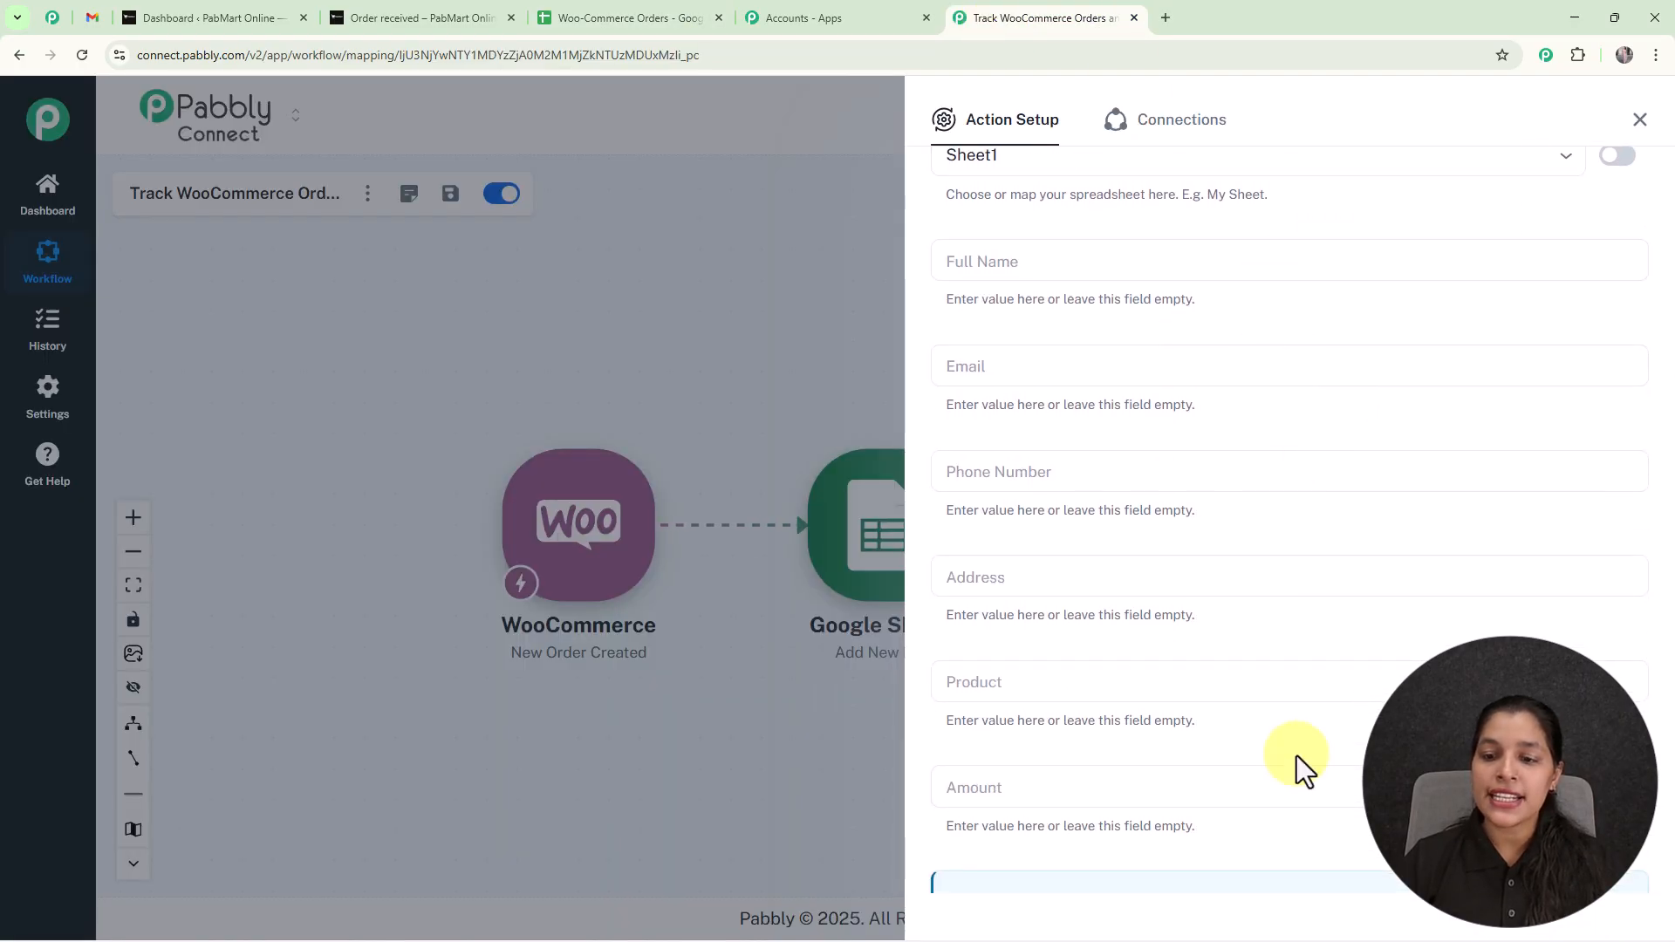
click(1250, 271)
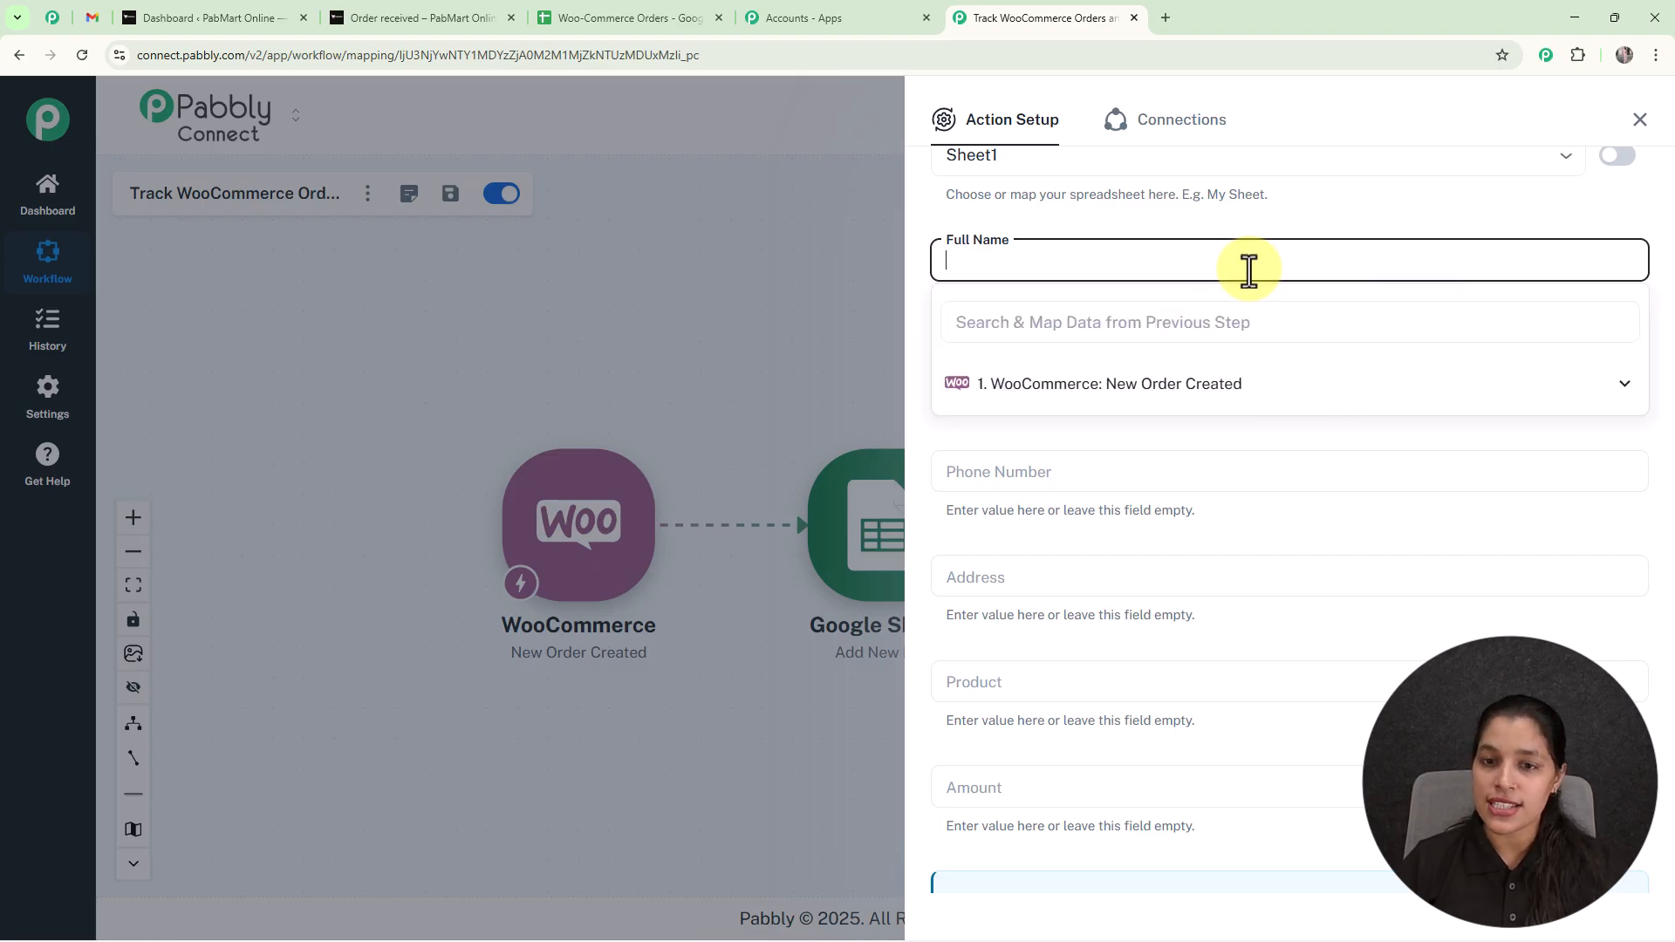
click(1227, 391)
scroll(1162, 515, down, 15)
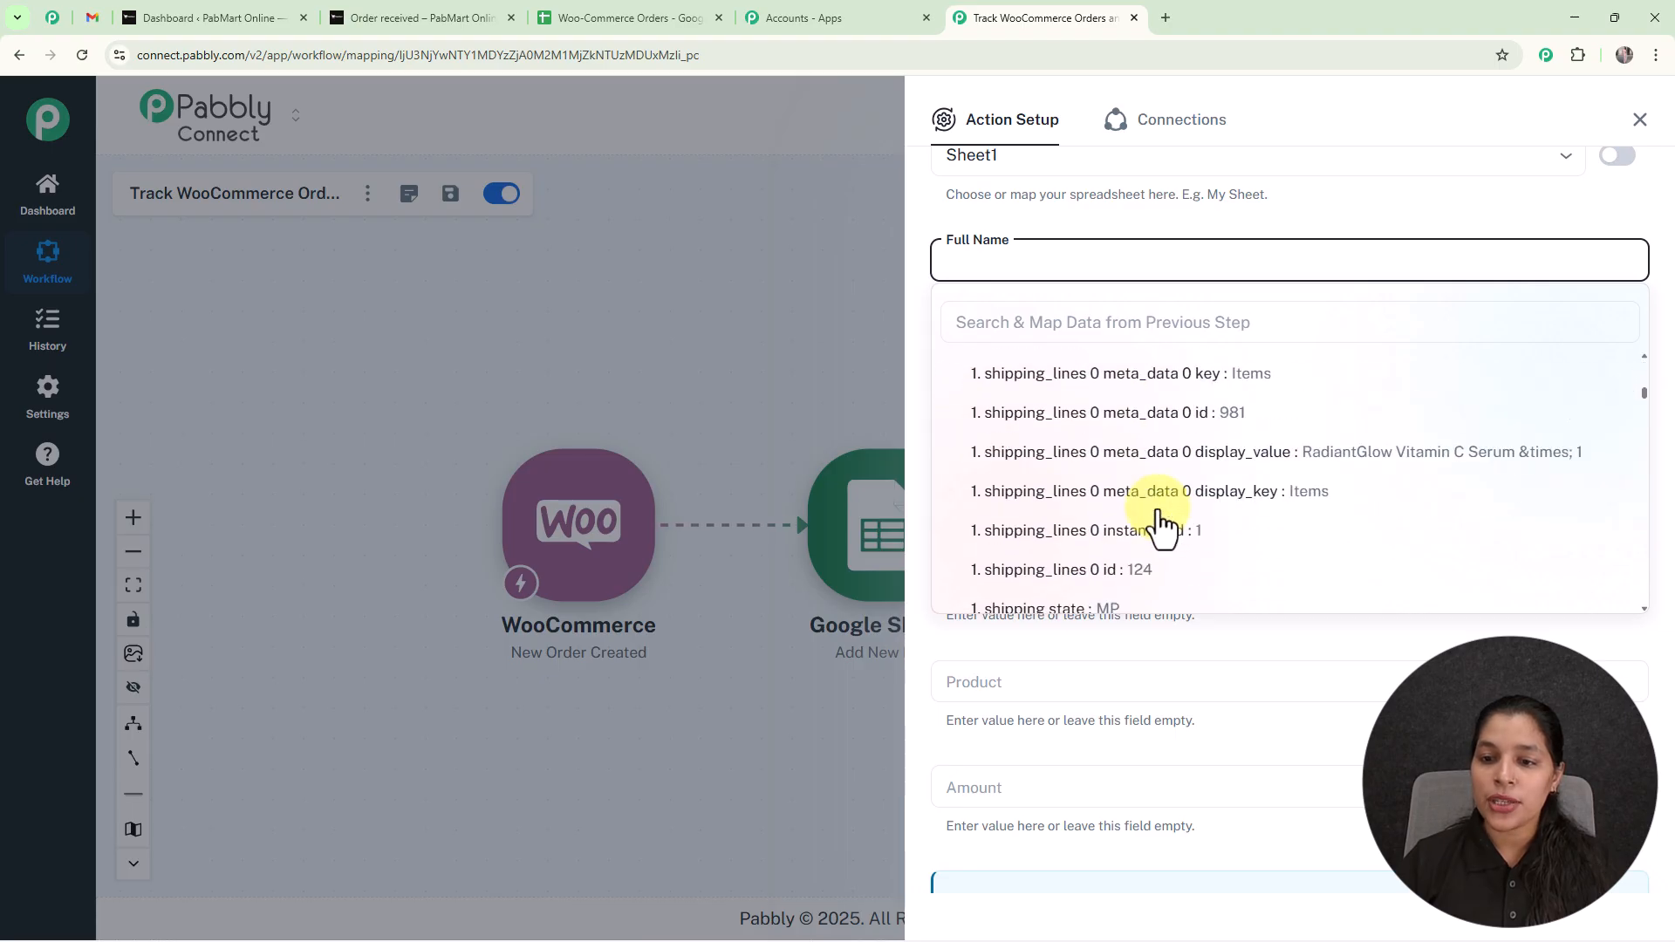
scroll(1156, 489, down, 2)
scroll(1152, 436, up, 2)
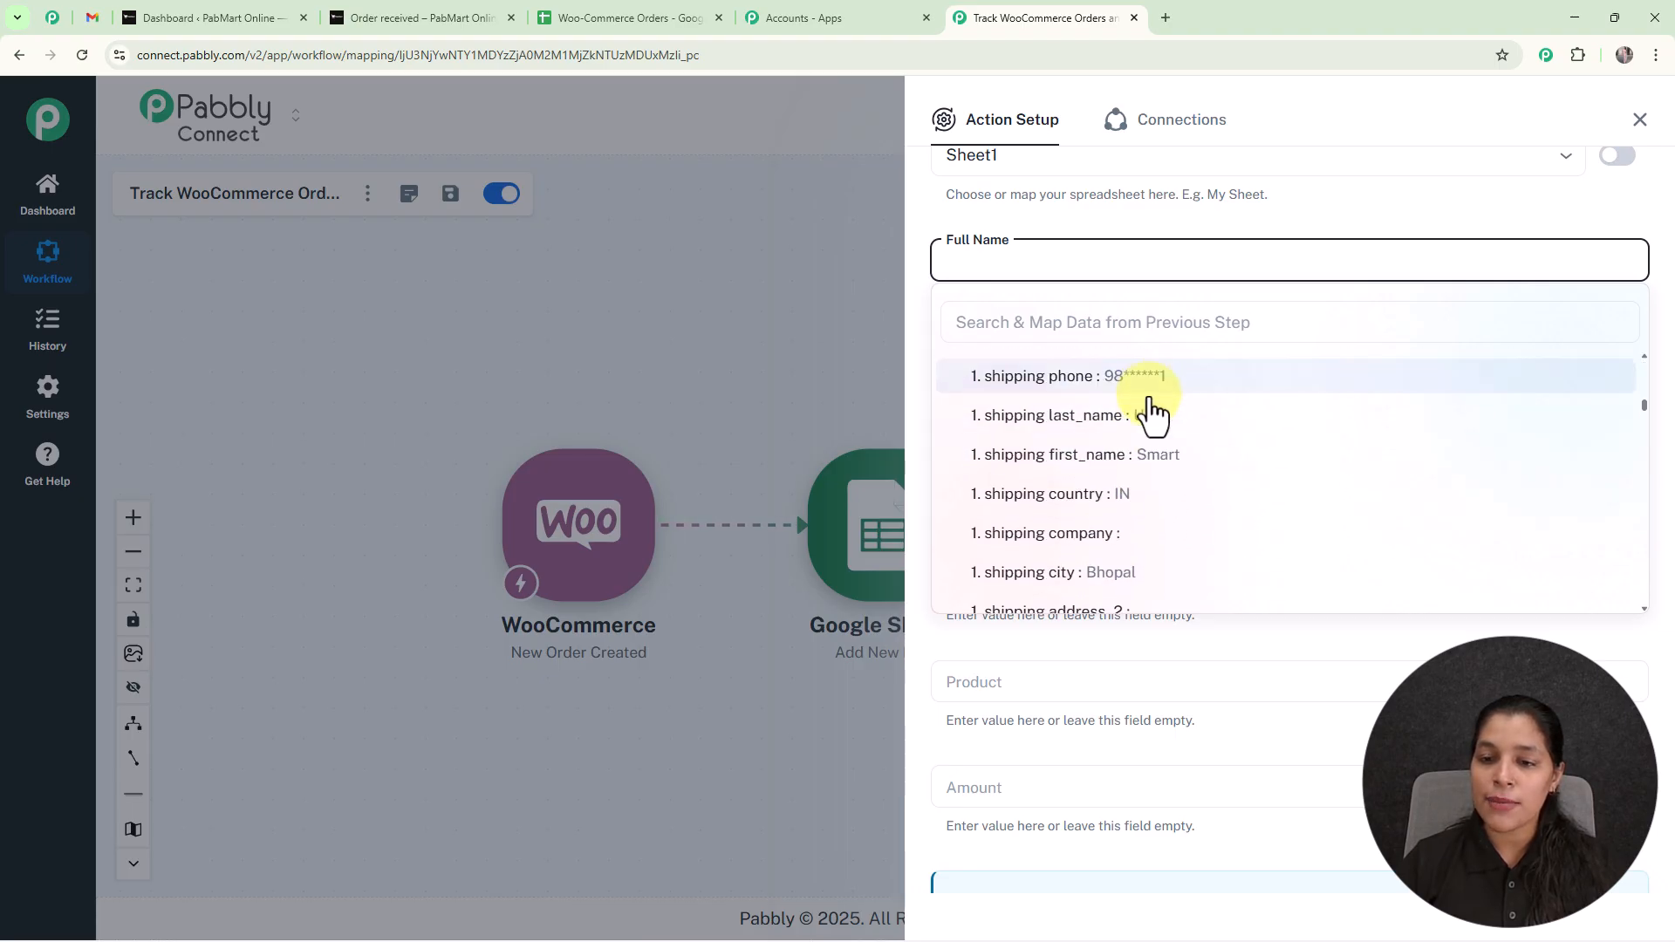
click(1156, 475)
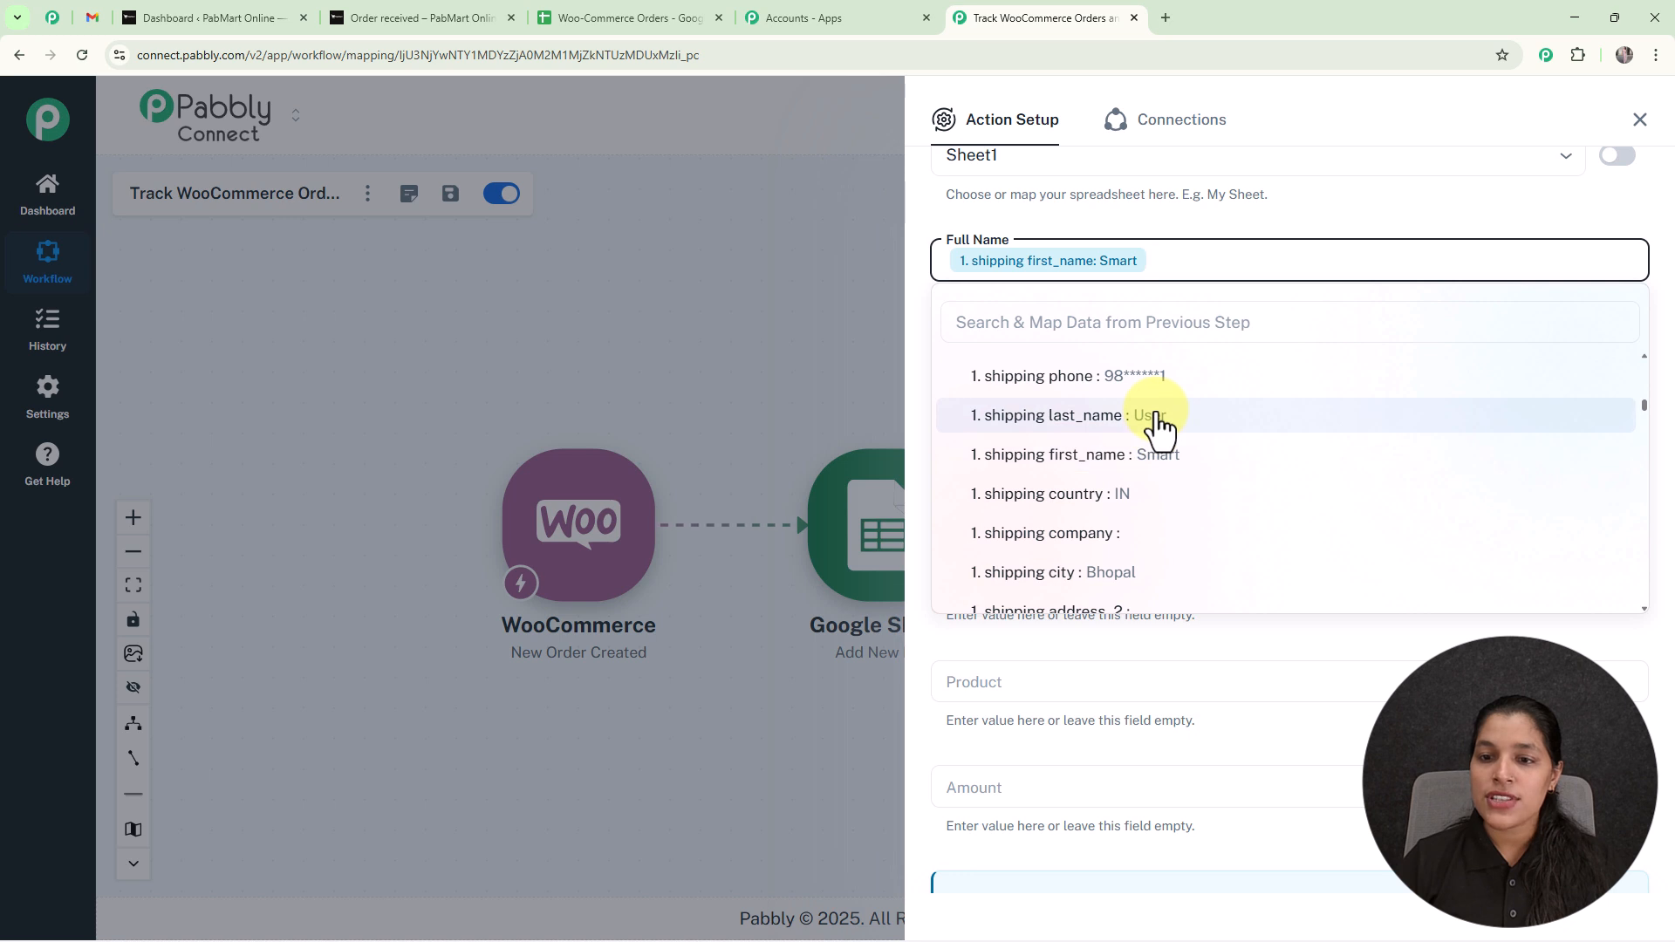
click(1151, 419)
click(861, 221)
Map the Email field to the WooCommerce order's billing email value.
click(1079, 366)
text(e)
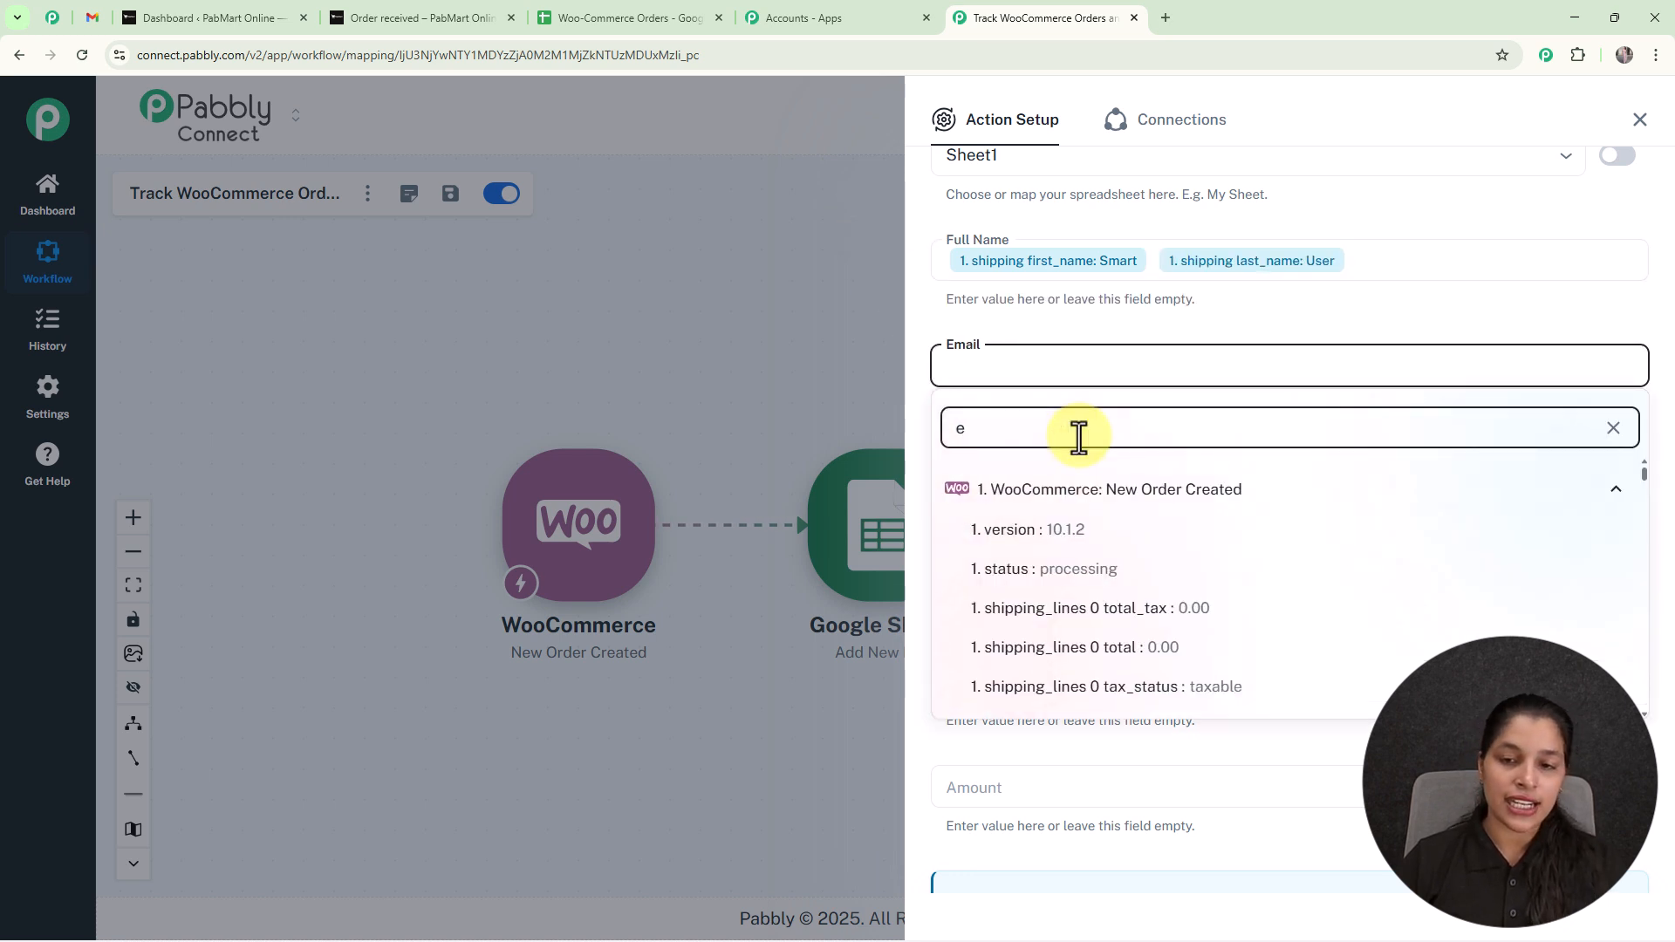
text(ma)
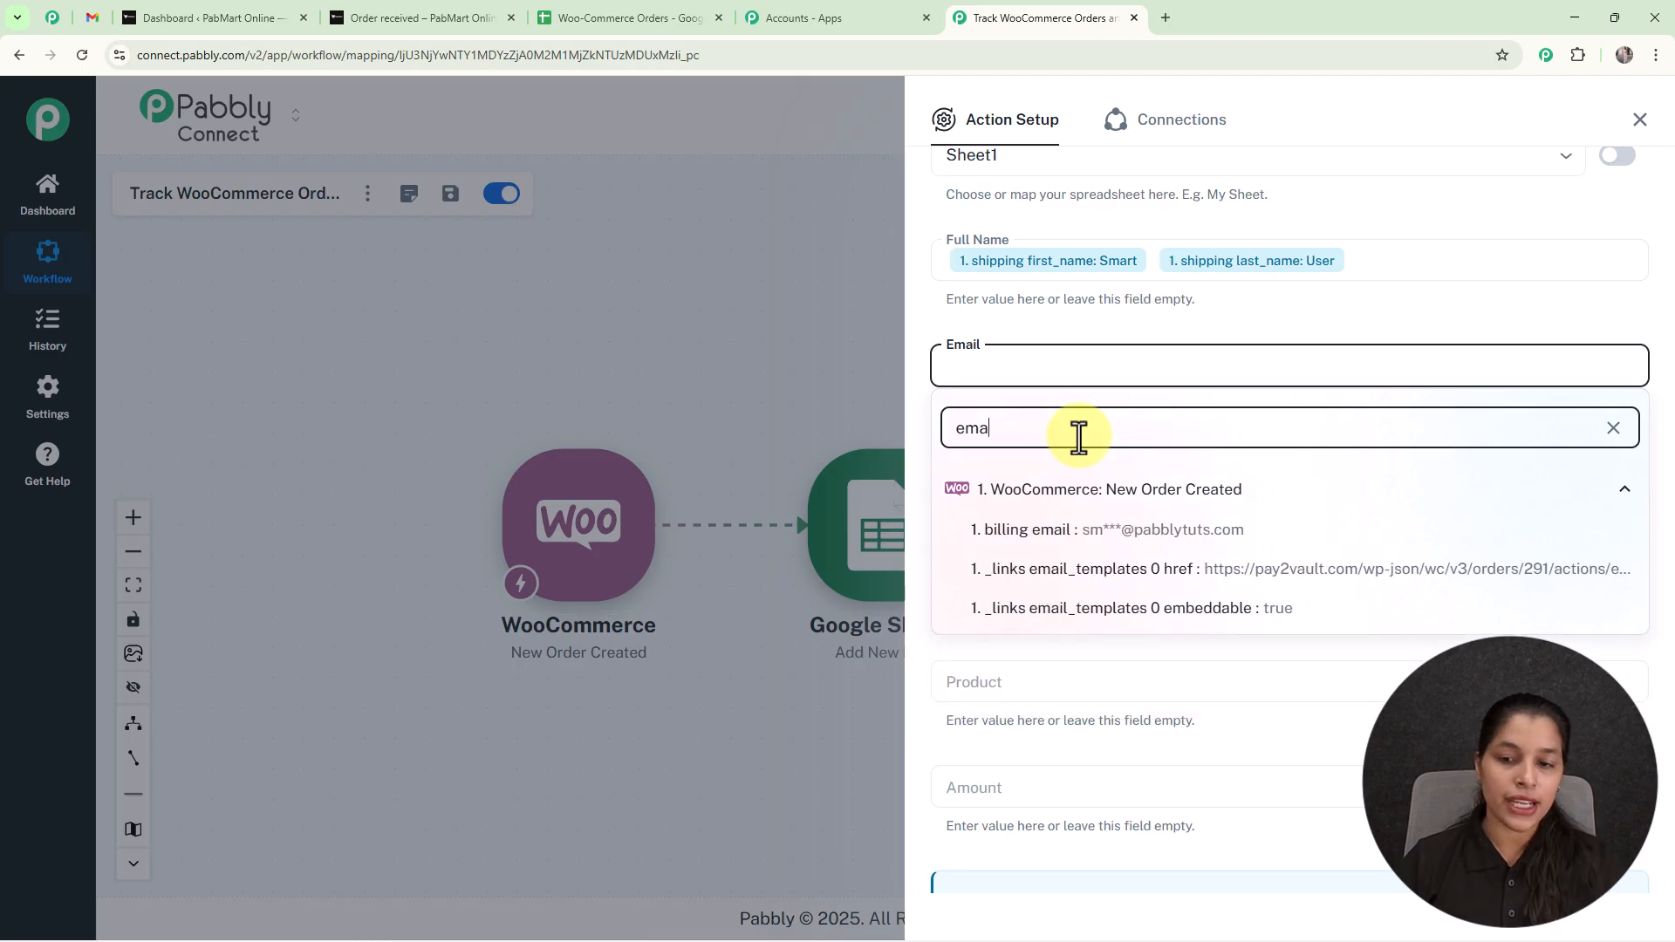
click(1119, 531)
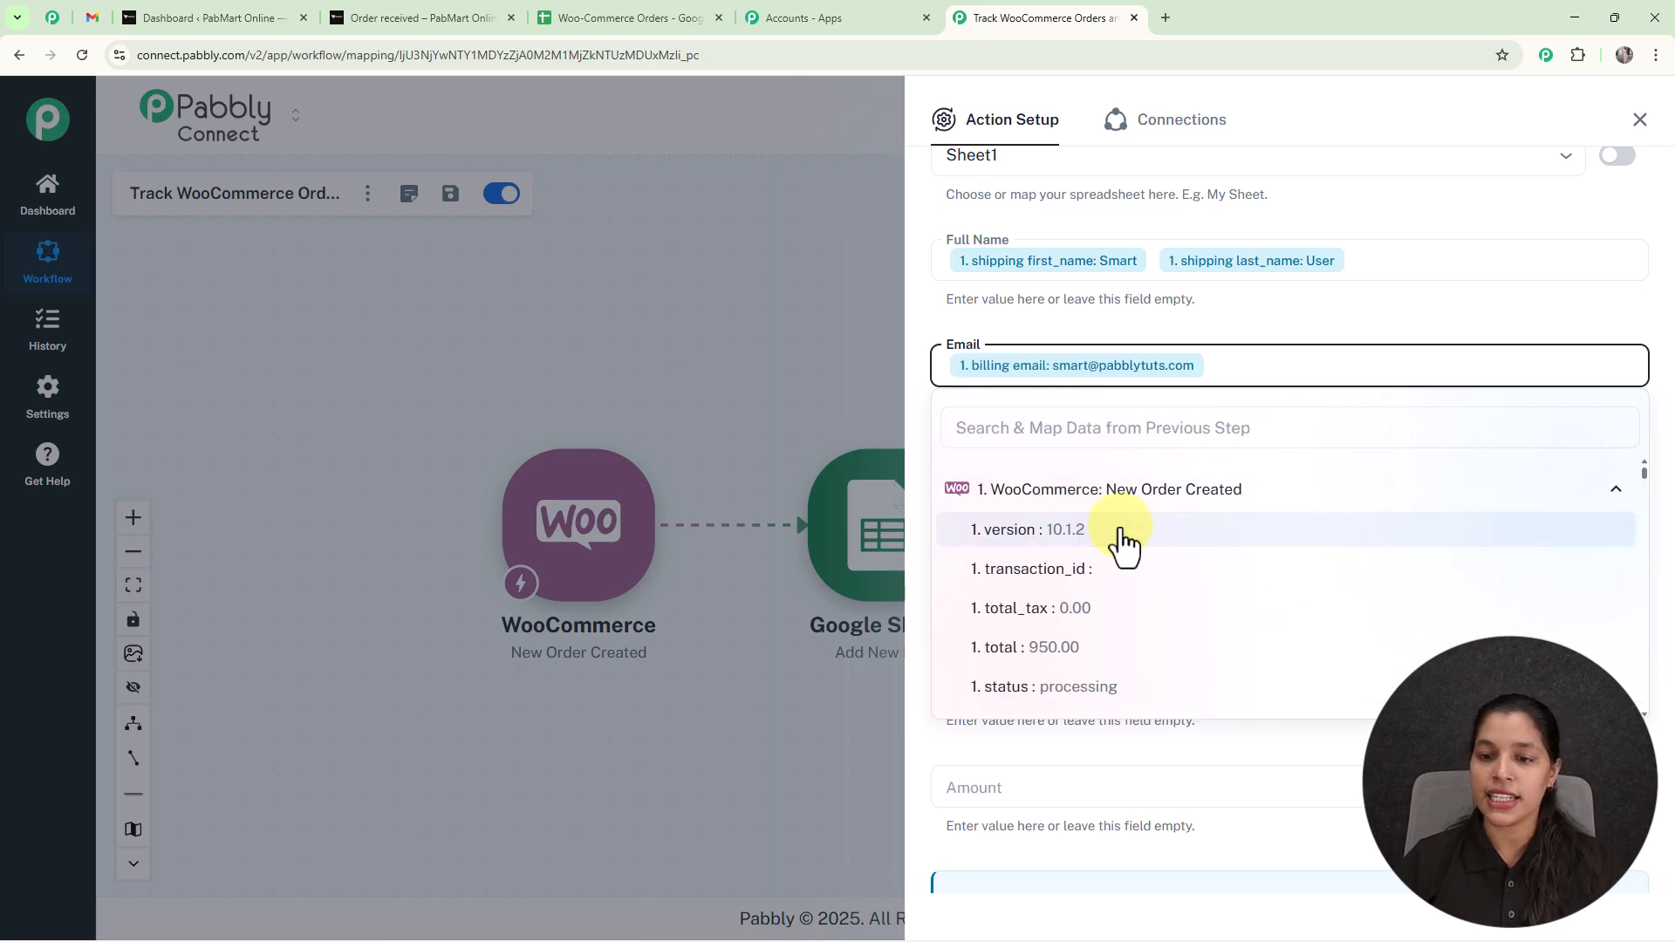
click(798, 295)
Map the Phone Number field to the WooCommerce order's billing phone value.
scroll(1087, 364, down, 2)
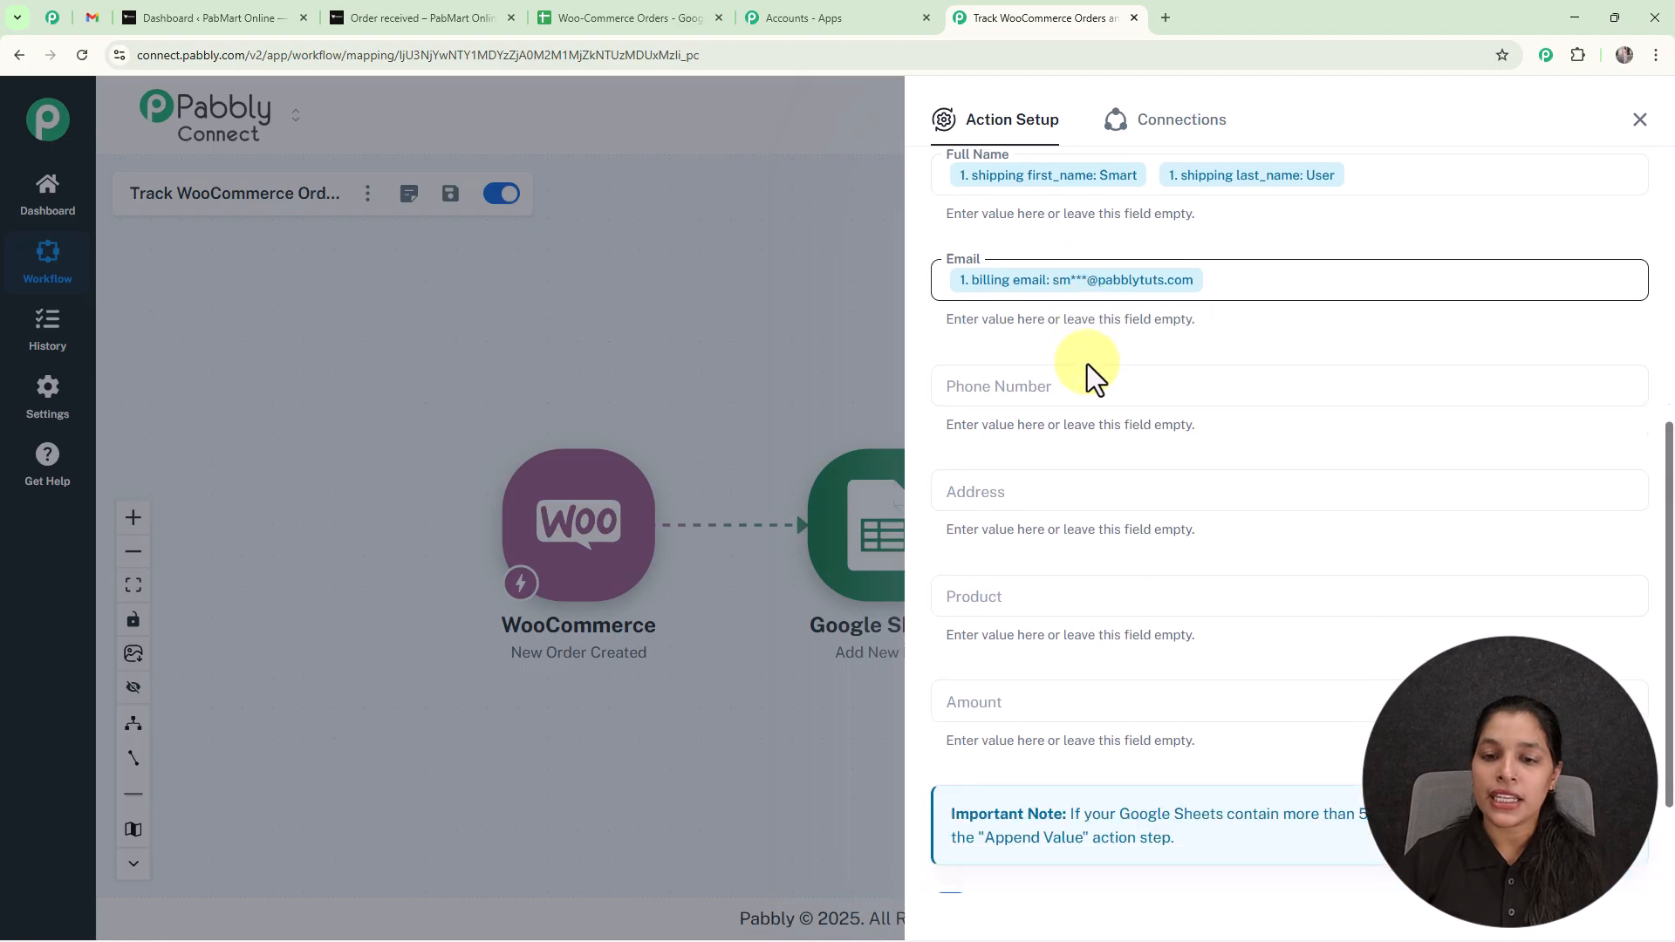
click(1096, 312)
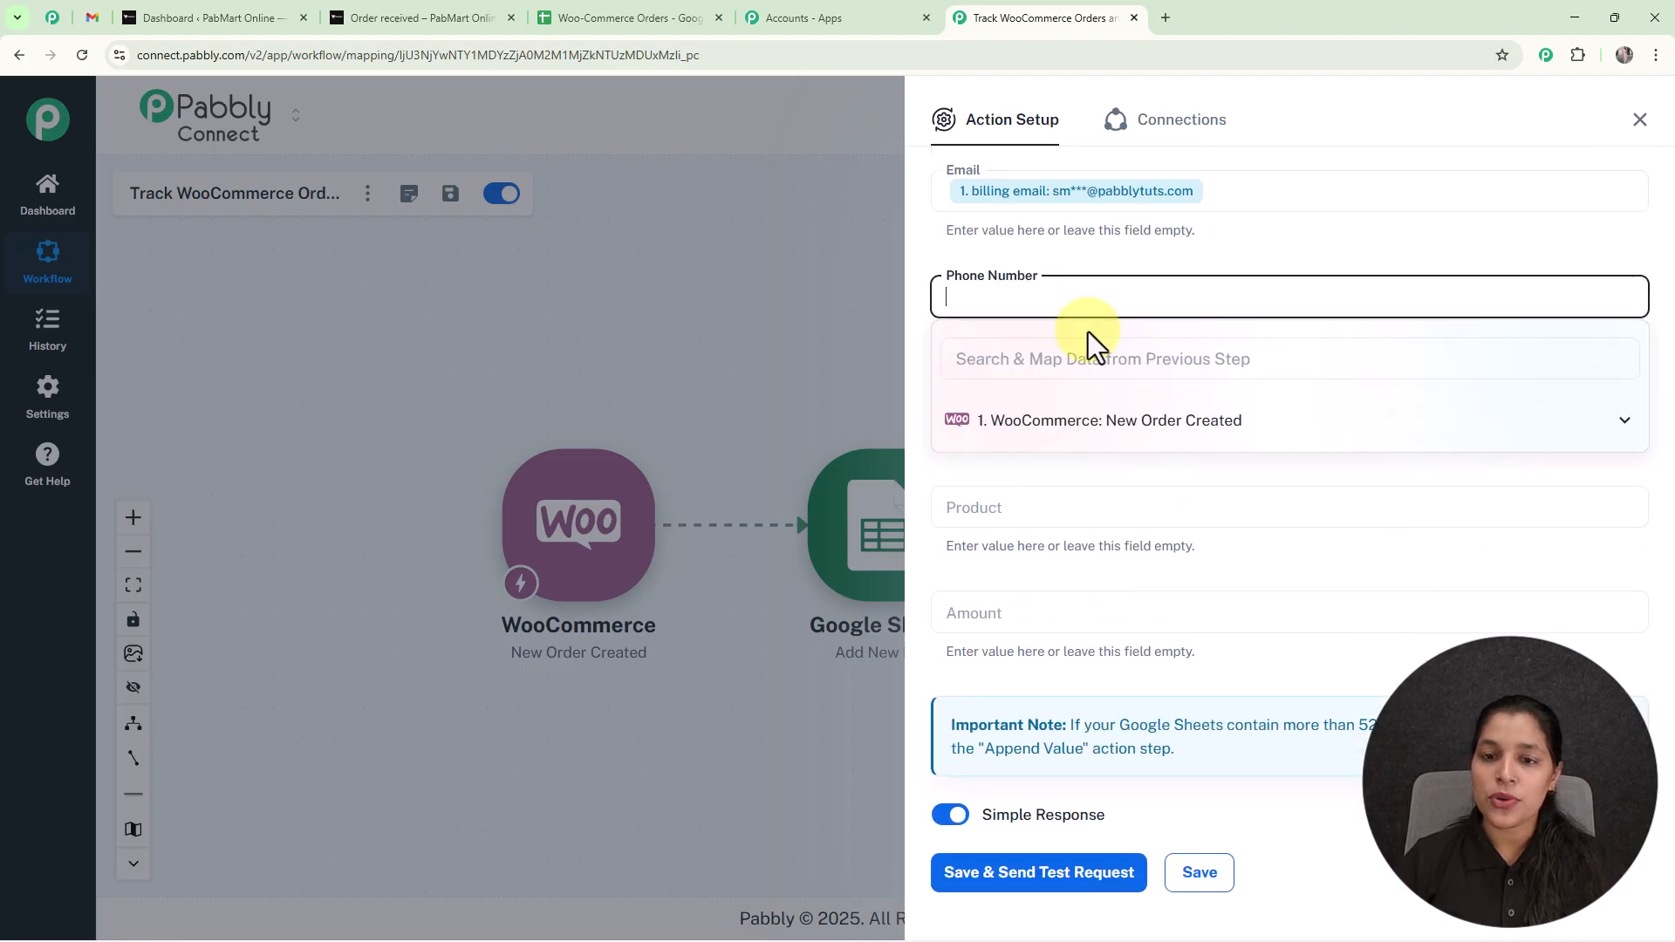
text(phon)
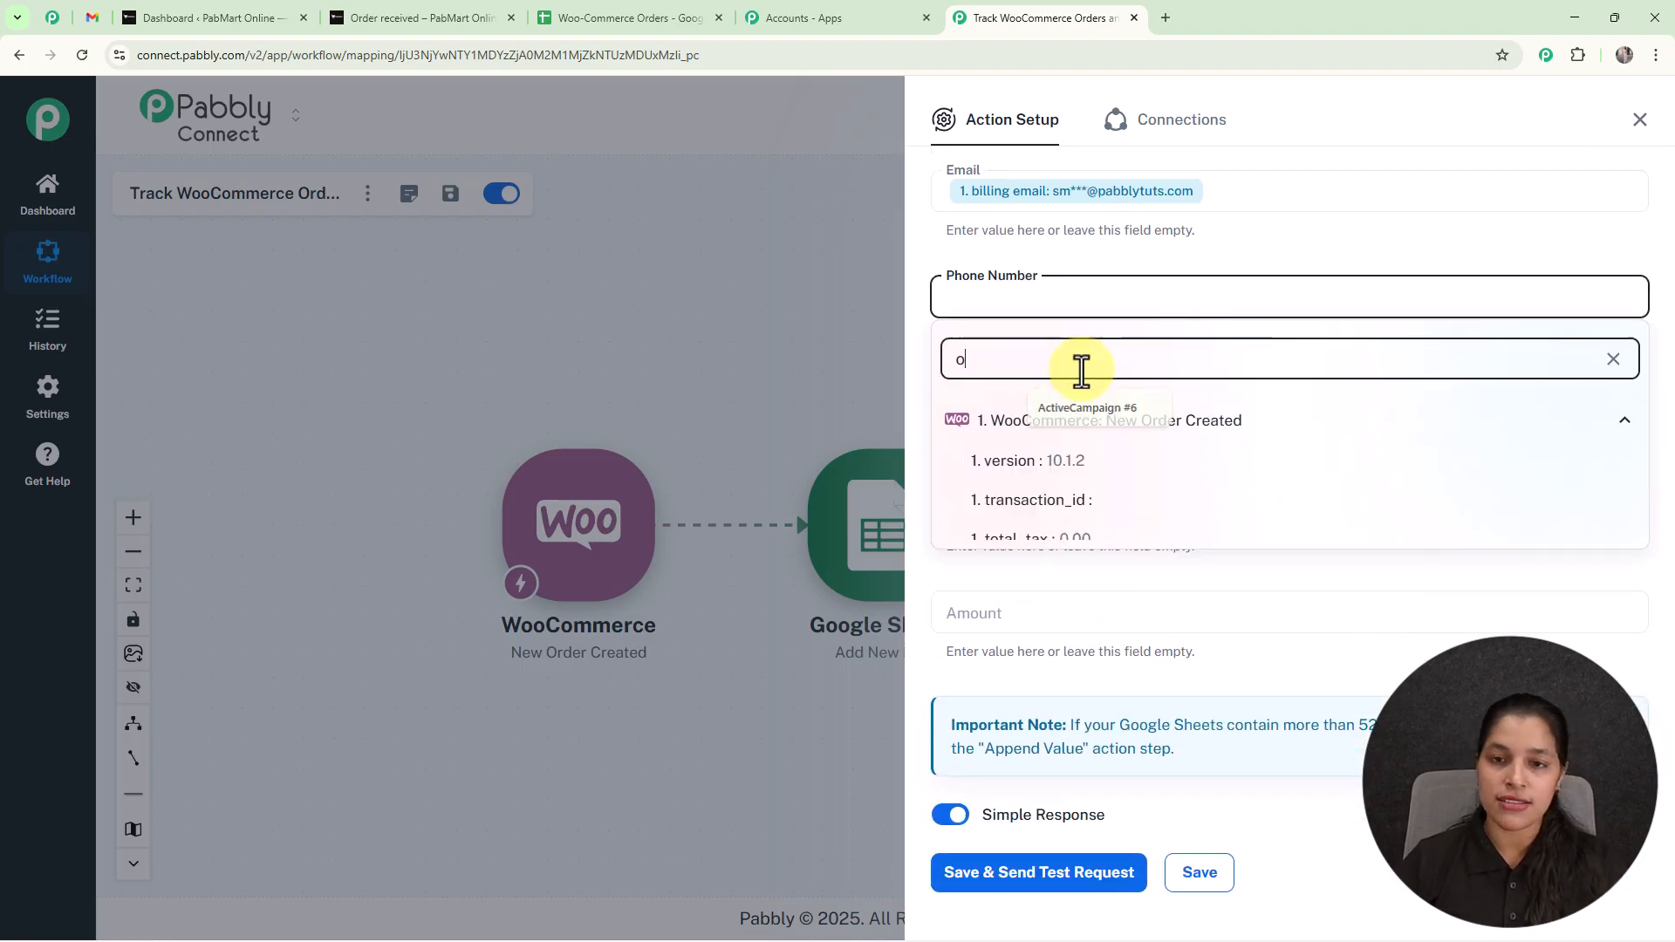
click(1068, 460)
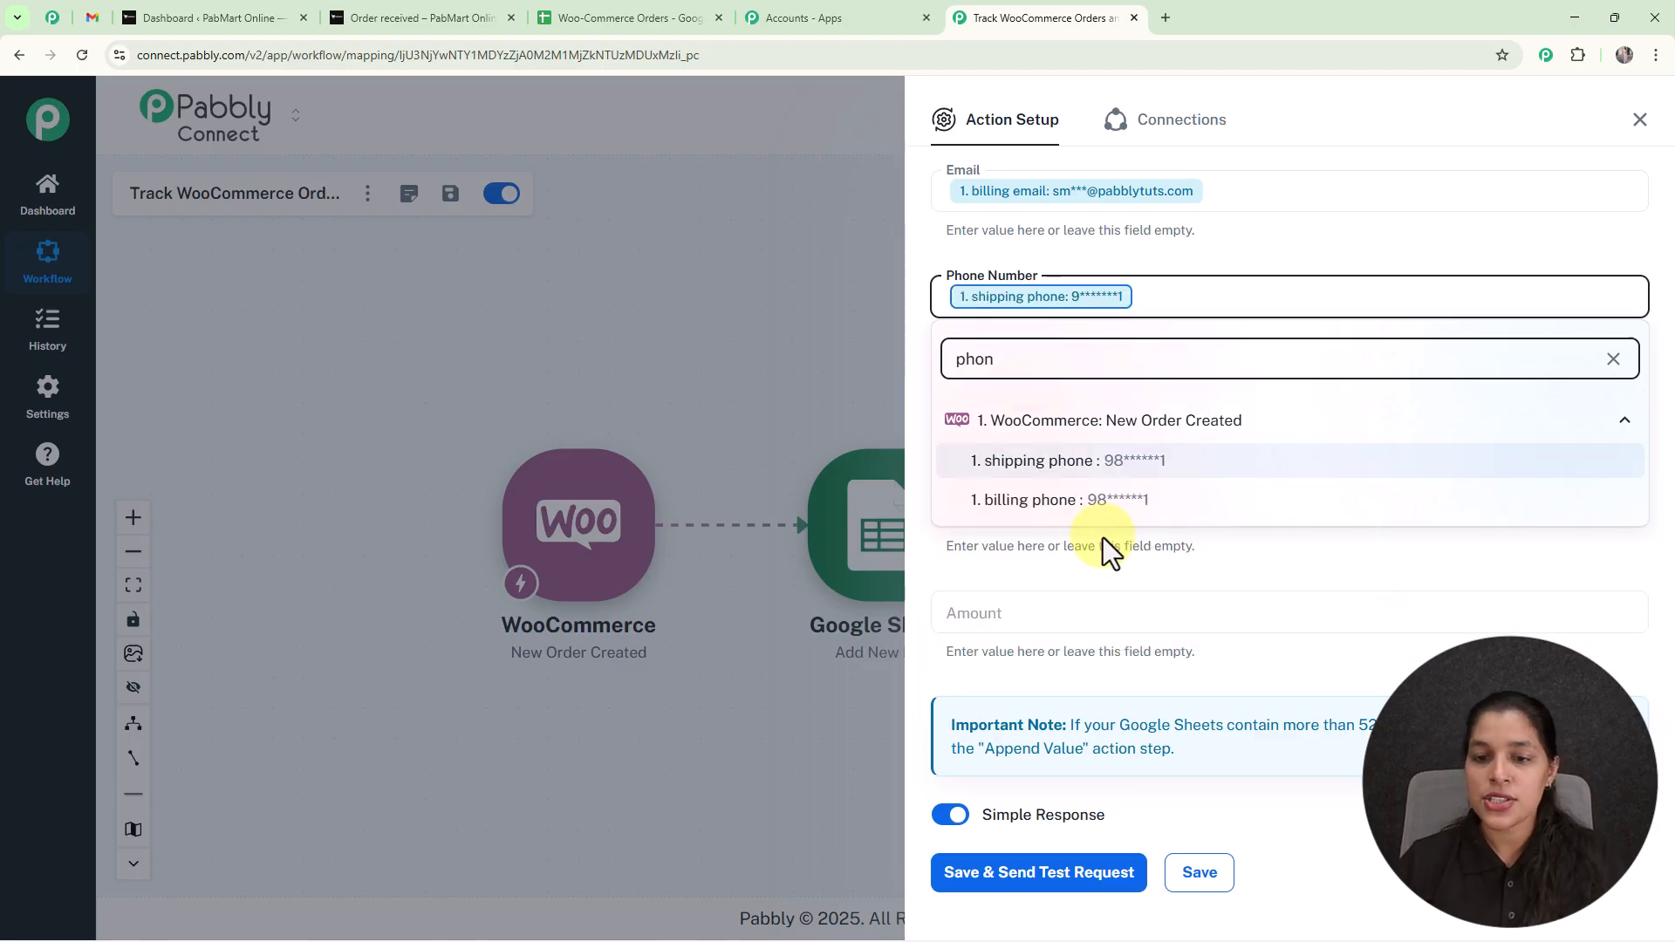
click(1051, 500)
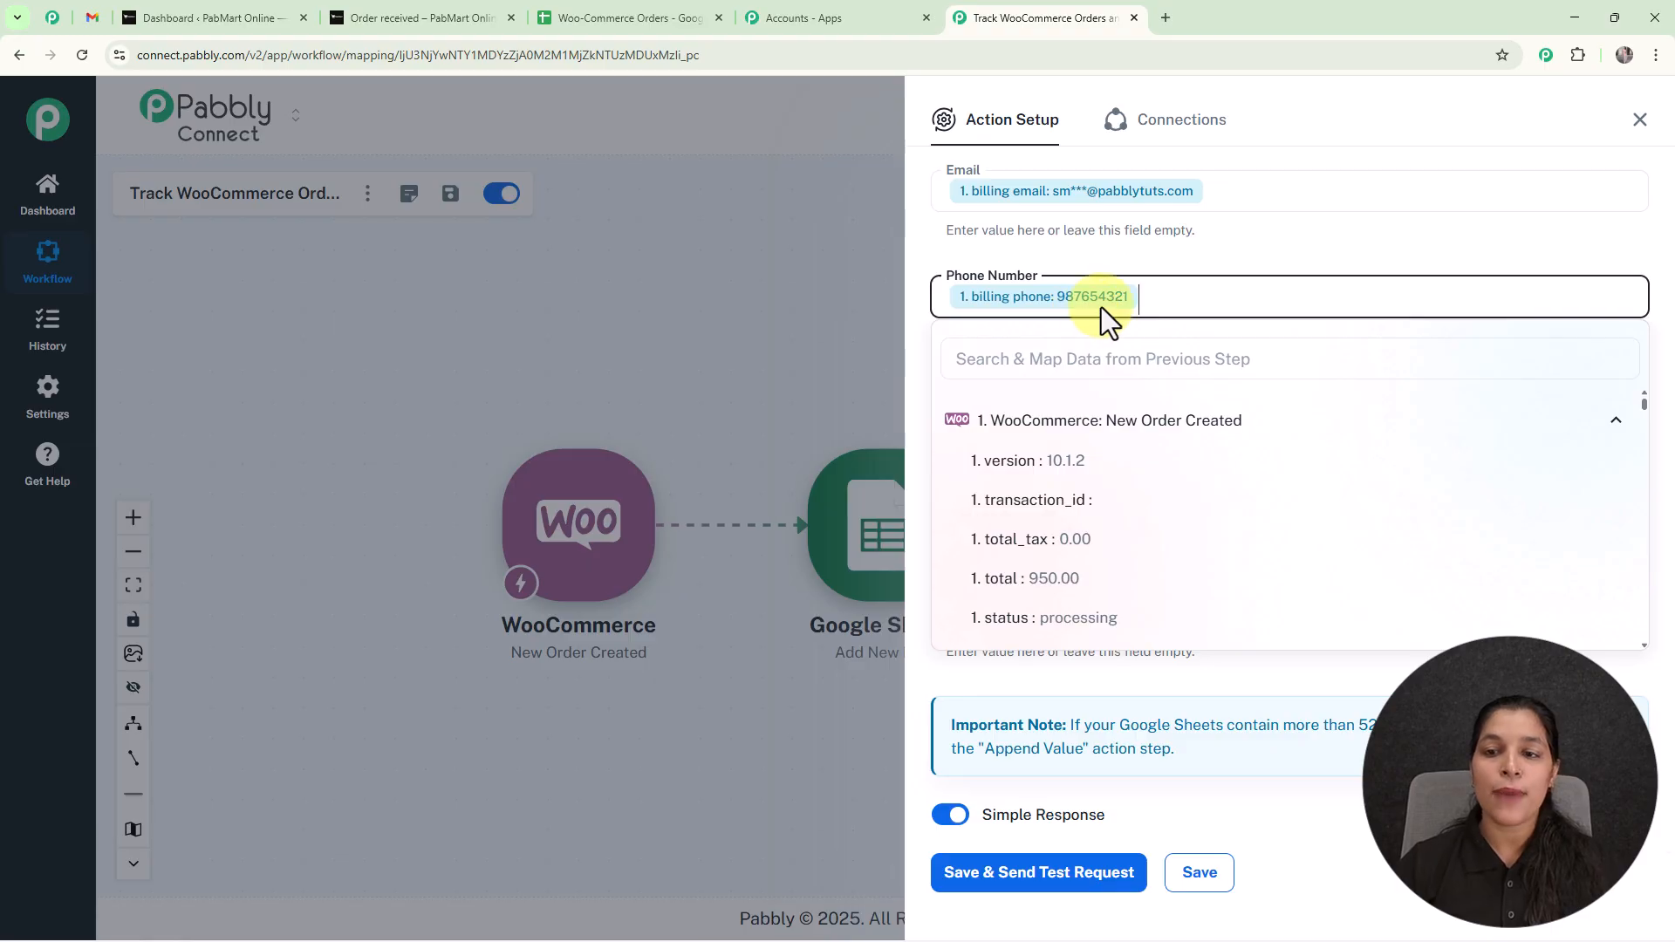
click(1195, 261)
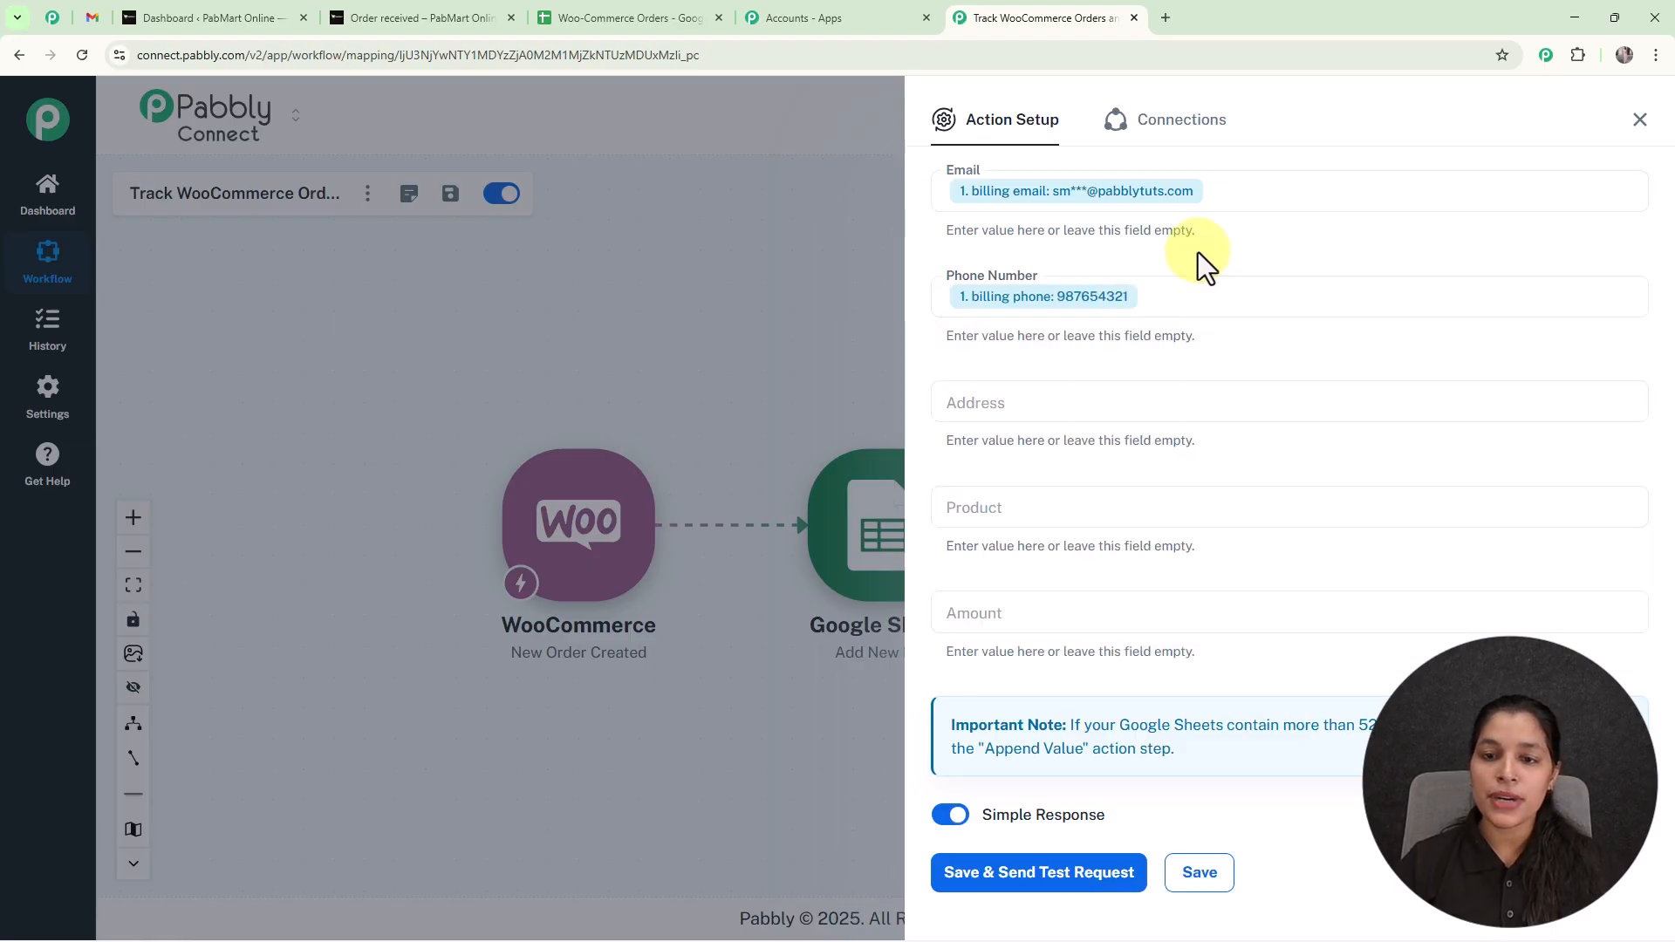
Map the Address field to the WooCommerce order's billing address_1 and billing city values.
click(1065, 403)
click(1100, 471)
text(ad)
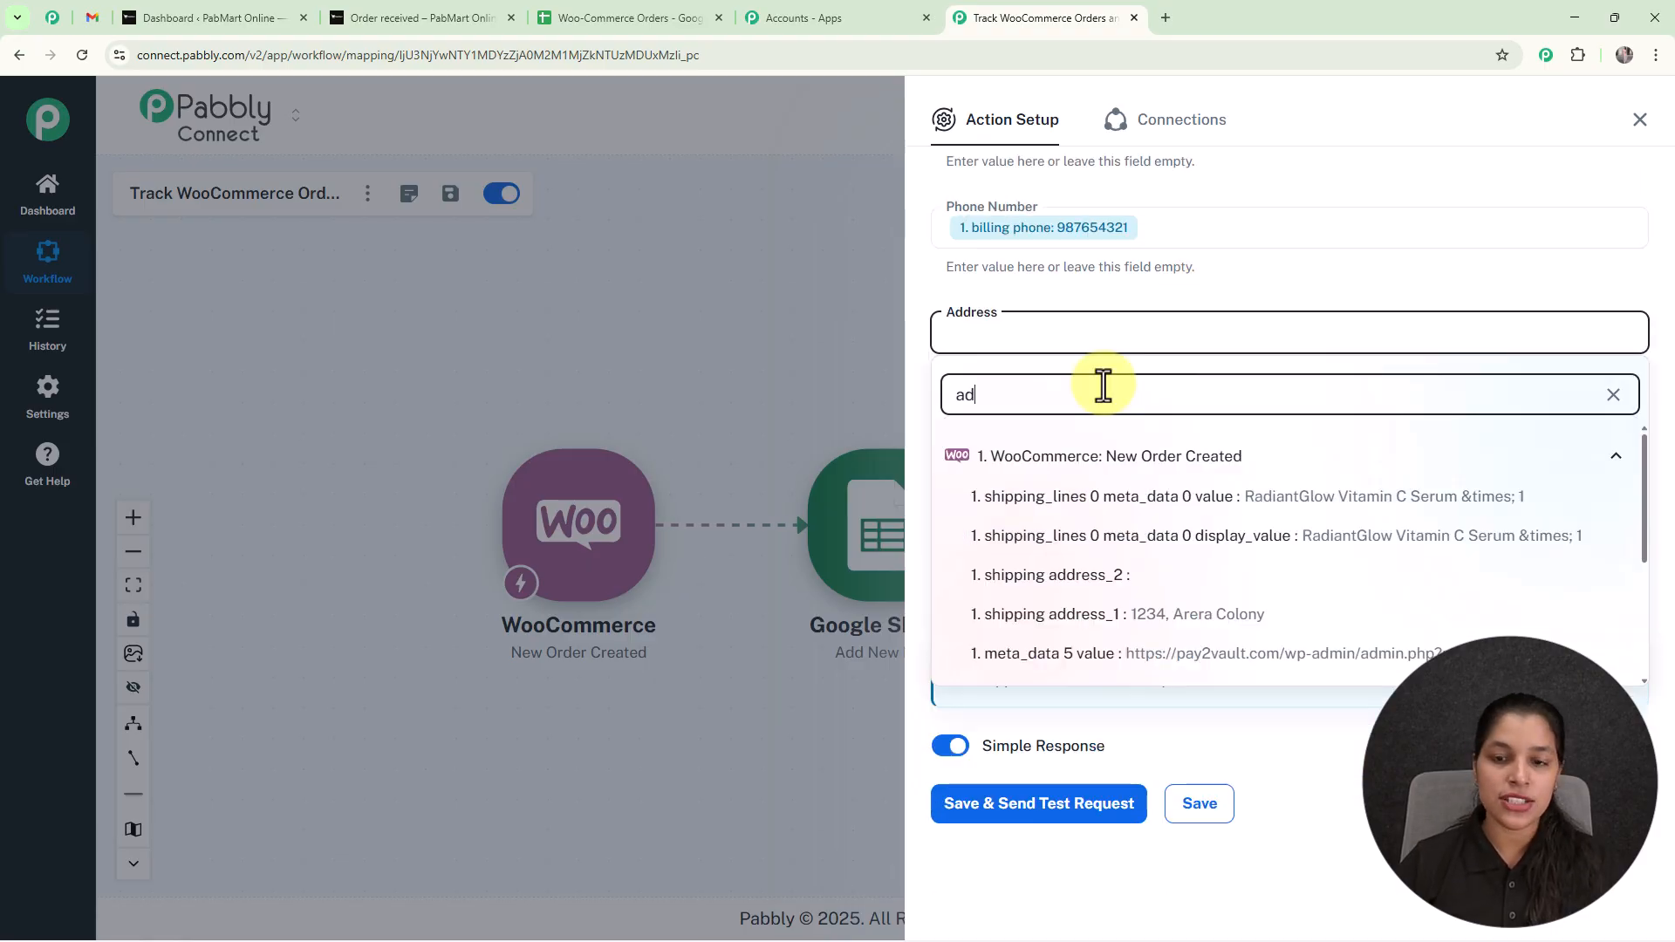
text(dr)
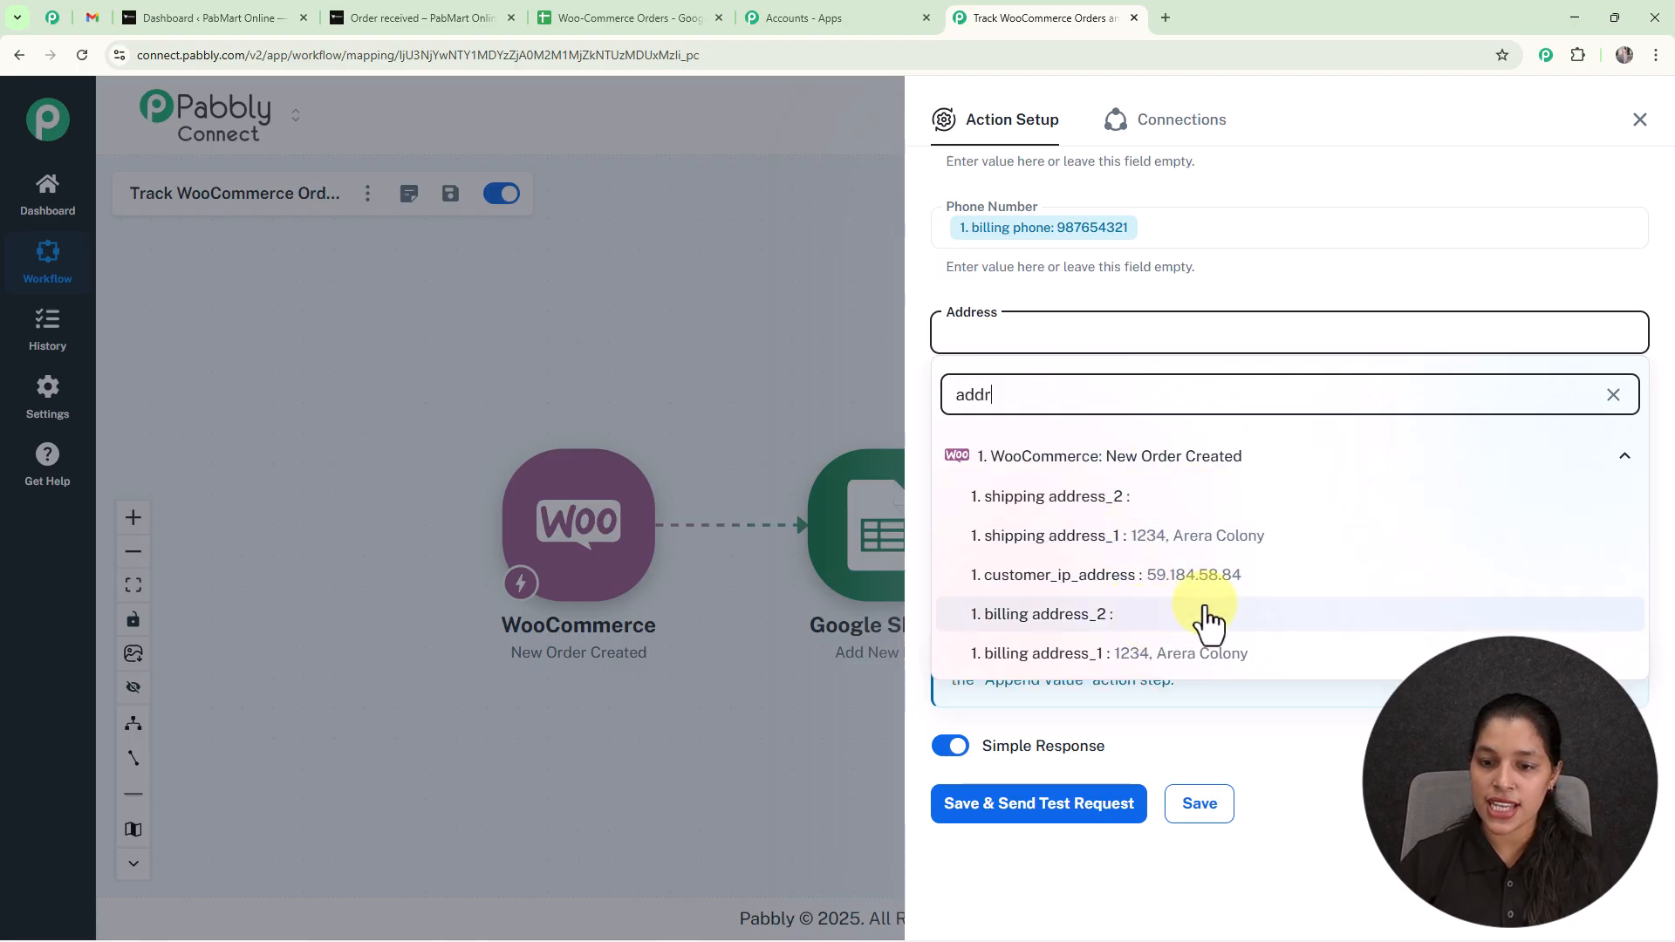
click(1217, 661)
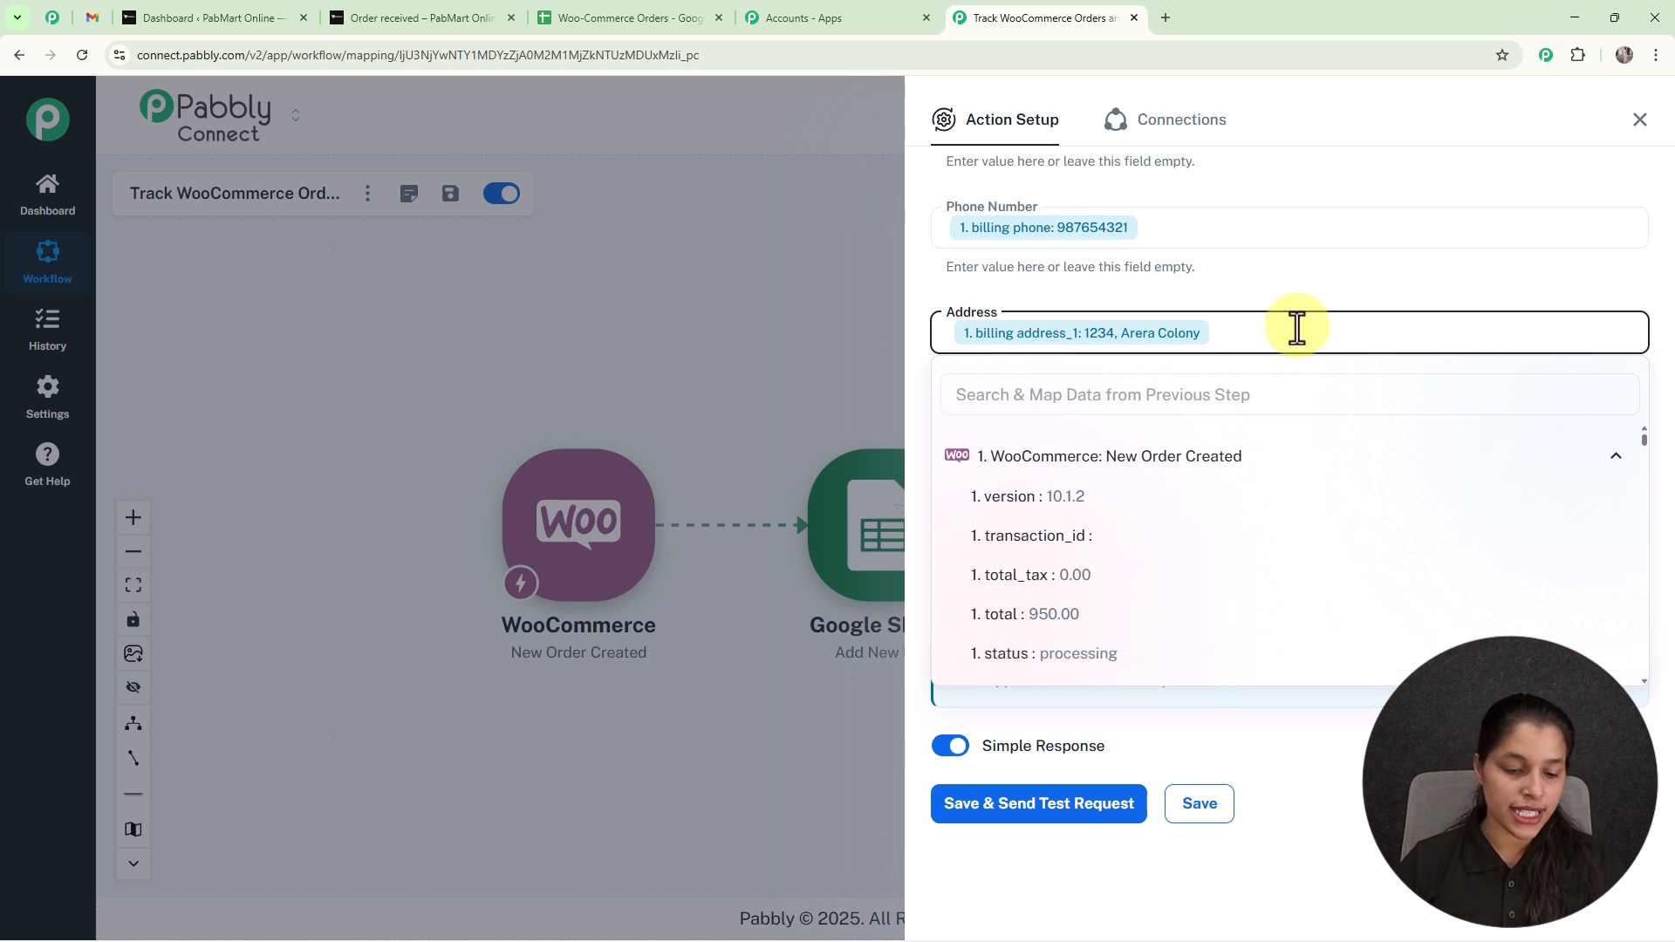
click(1091, 397)
text(city)
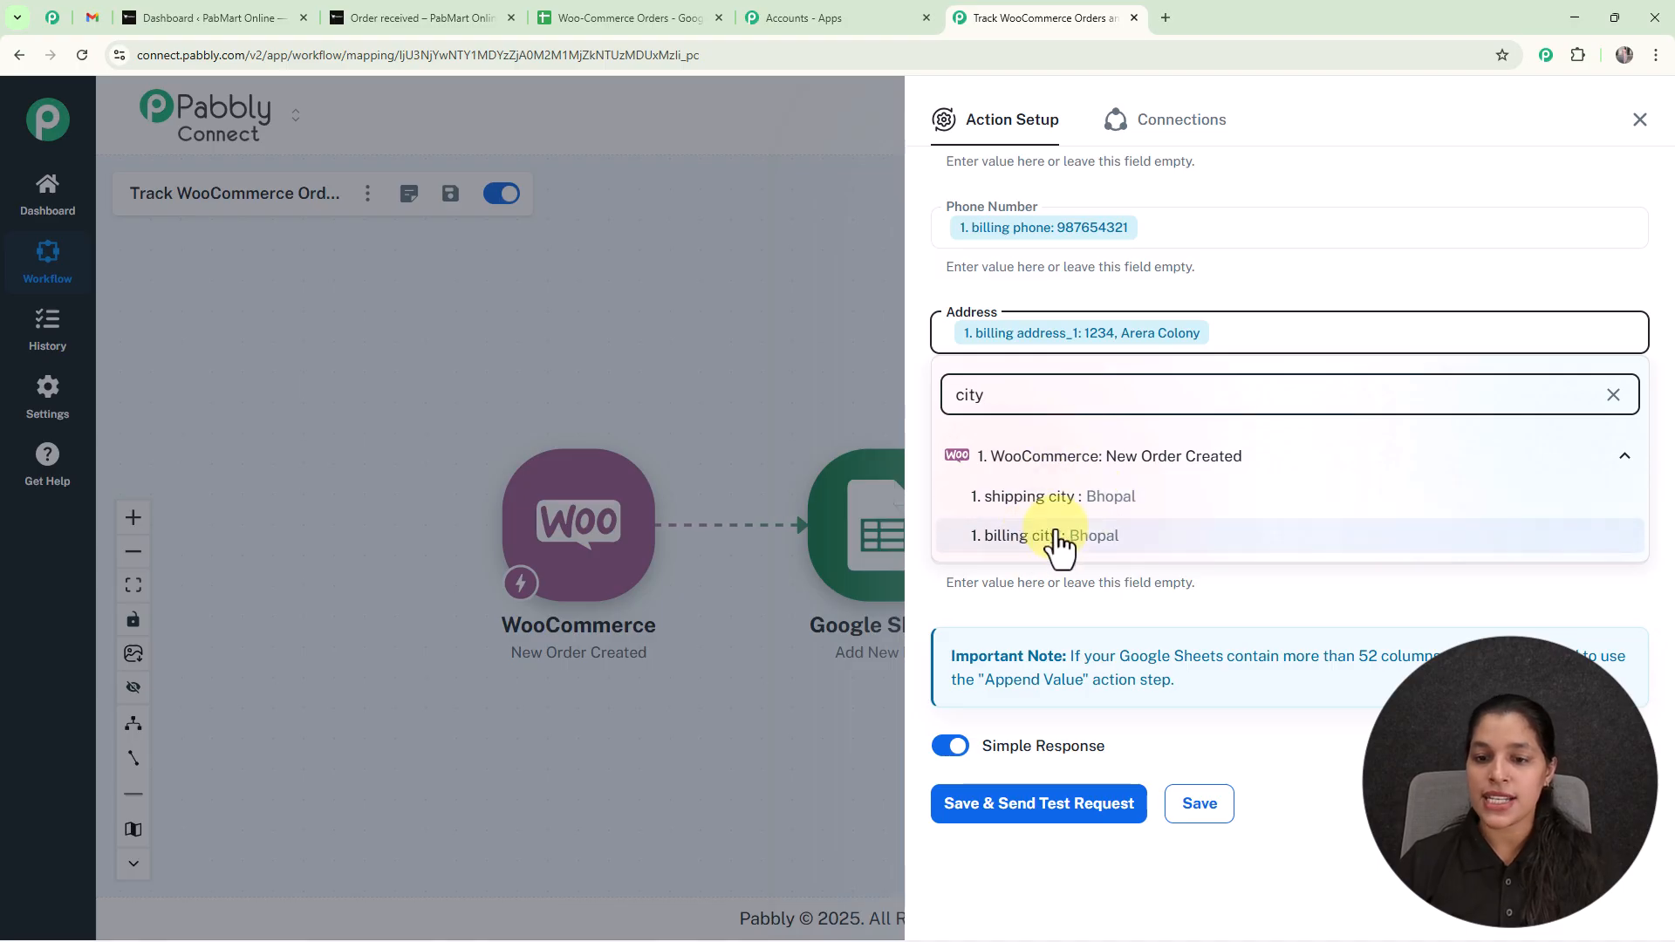
click(1059, 541)
click(881, 269)
Append the WooCommerce order's billing state value to the Address field after the billing city.
click(1399, 340)
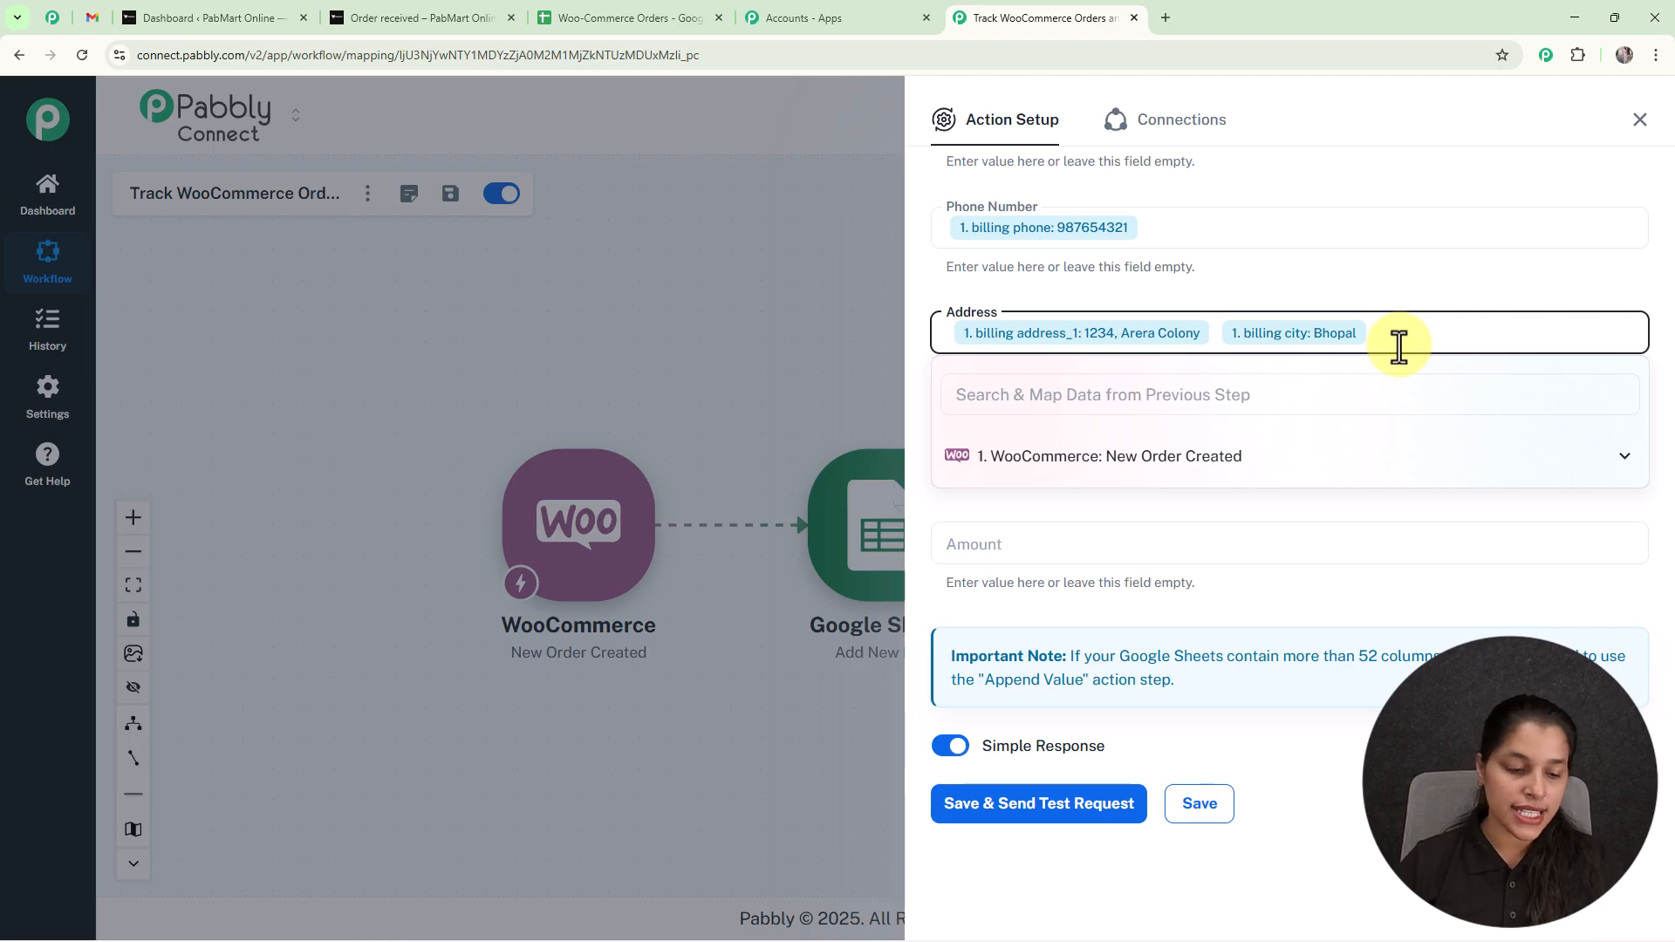
click(1272, 395)
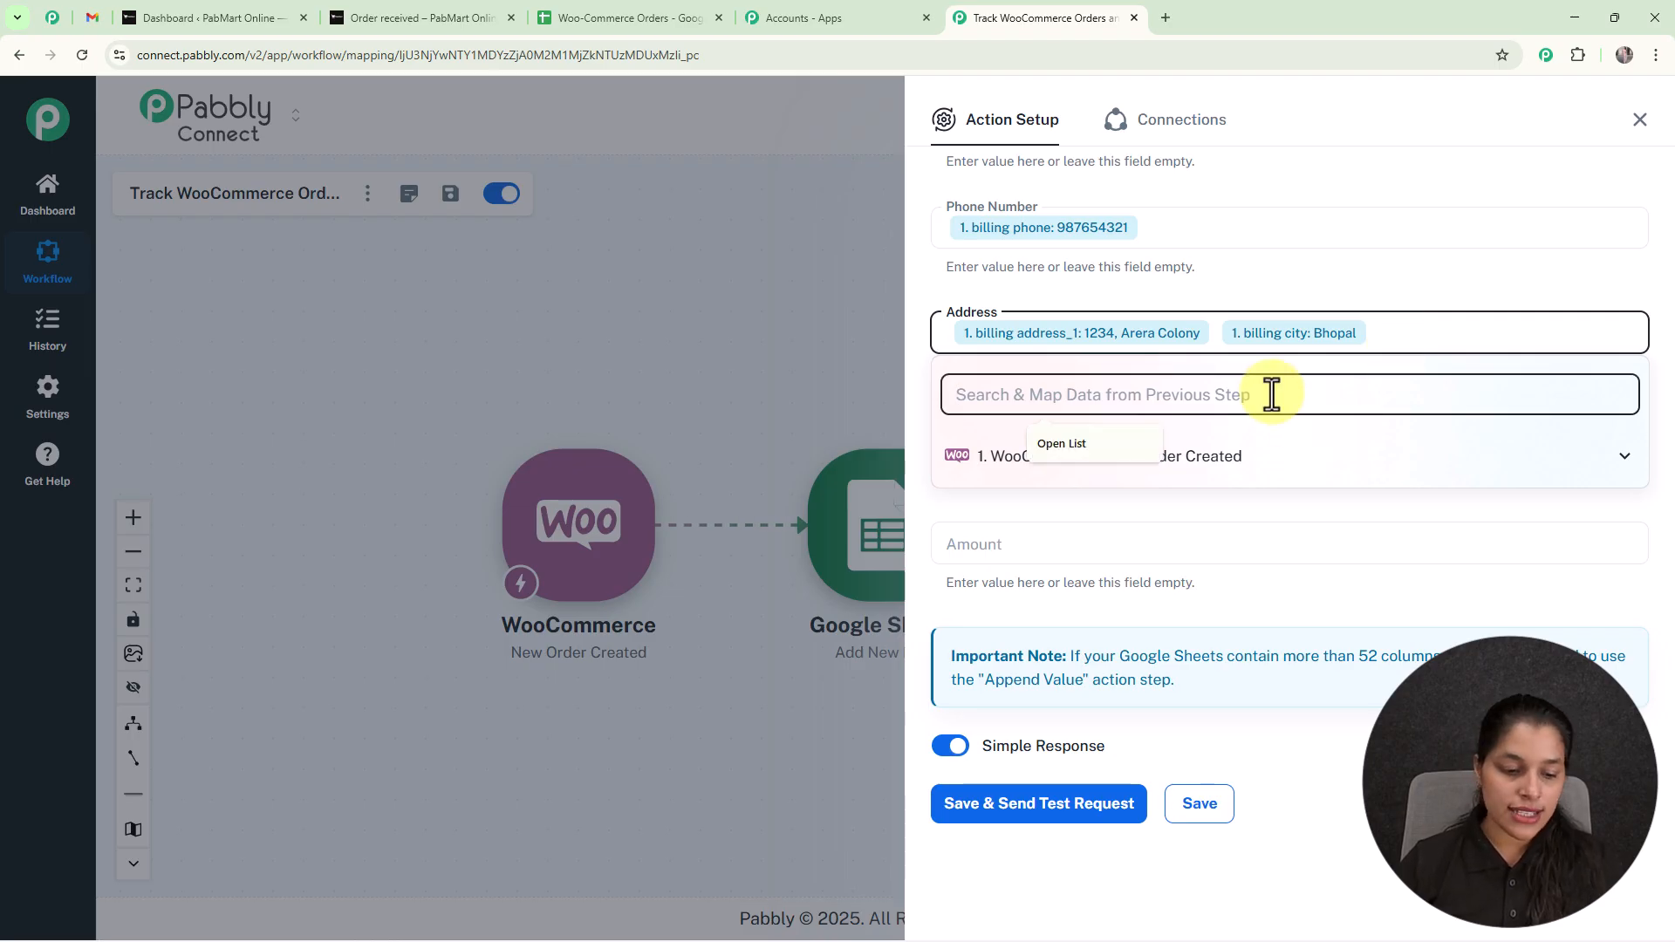
text(stat)
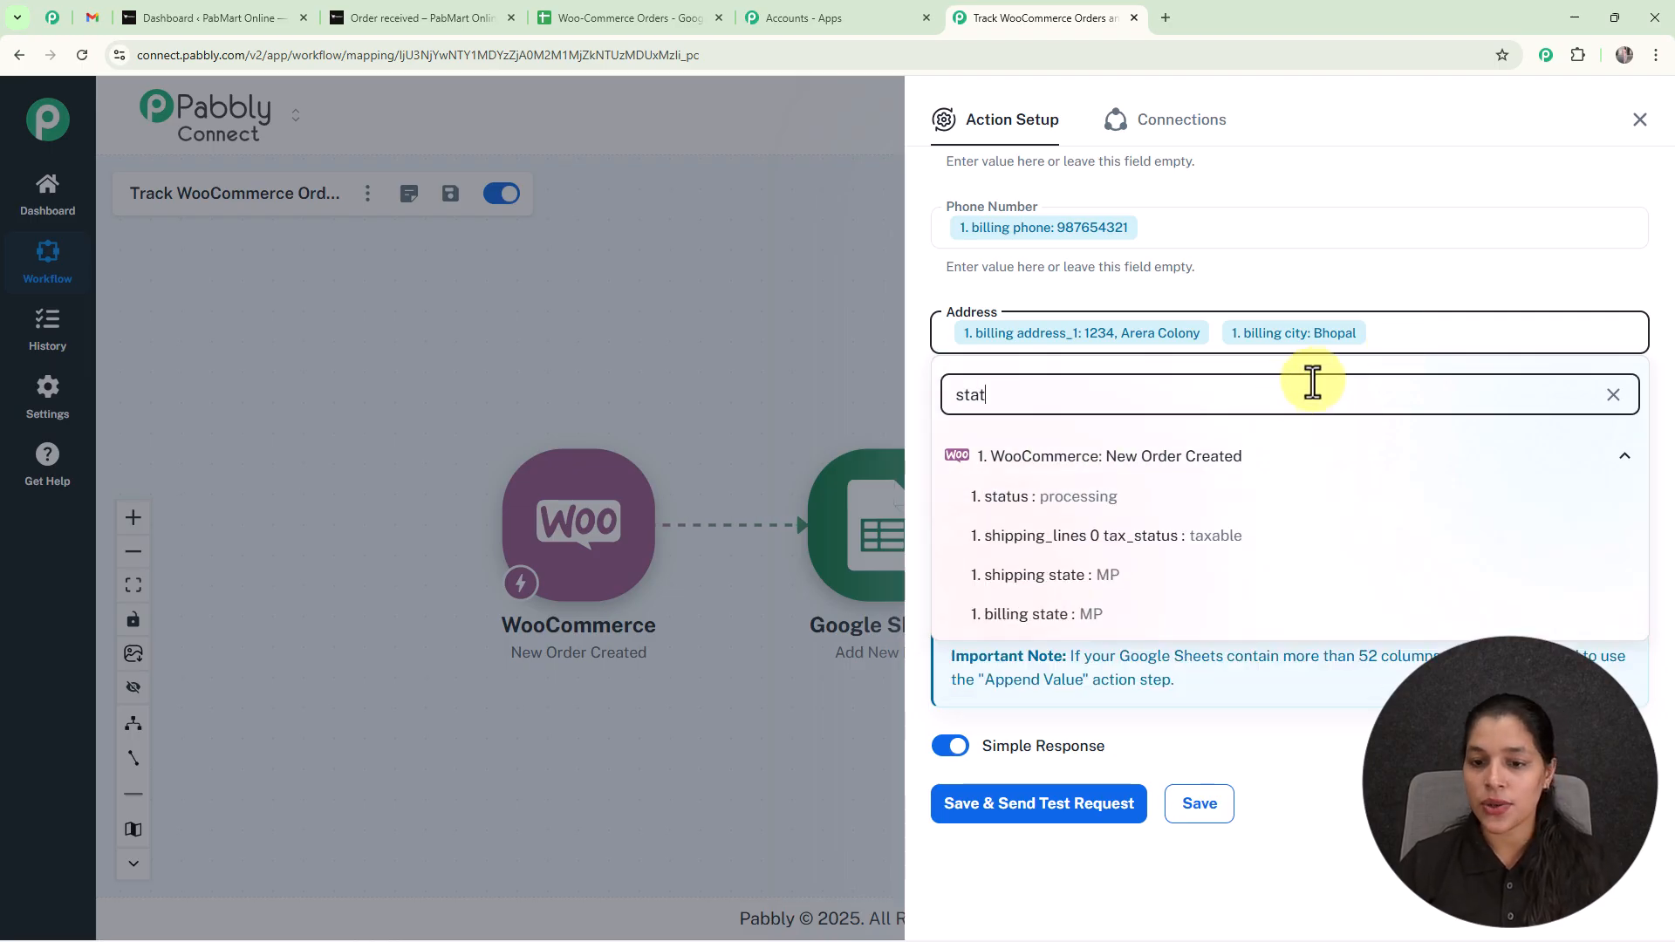
click(1091, 614)
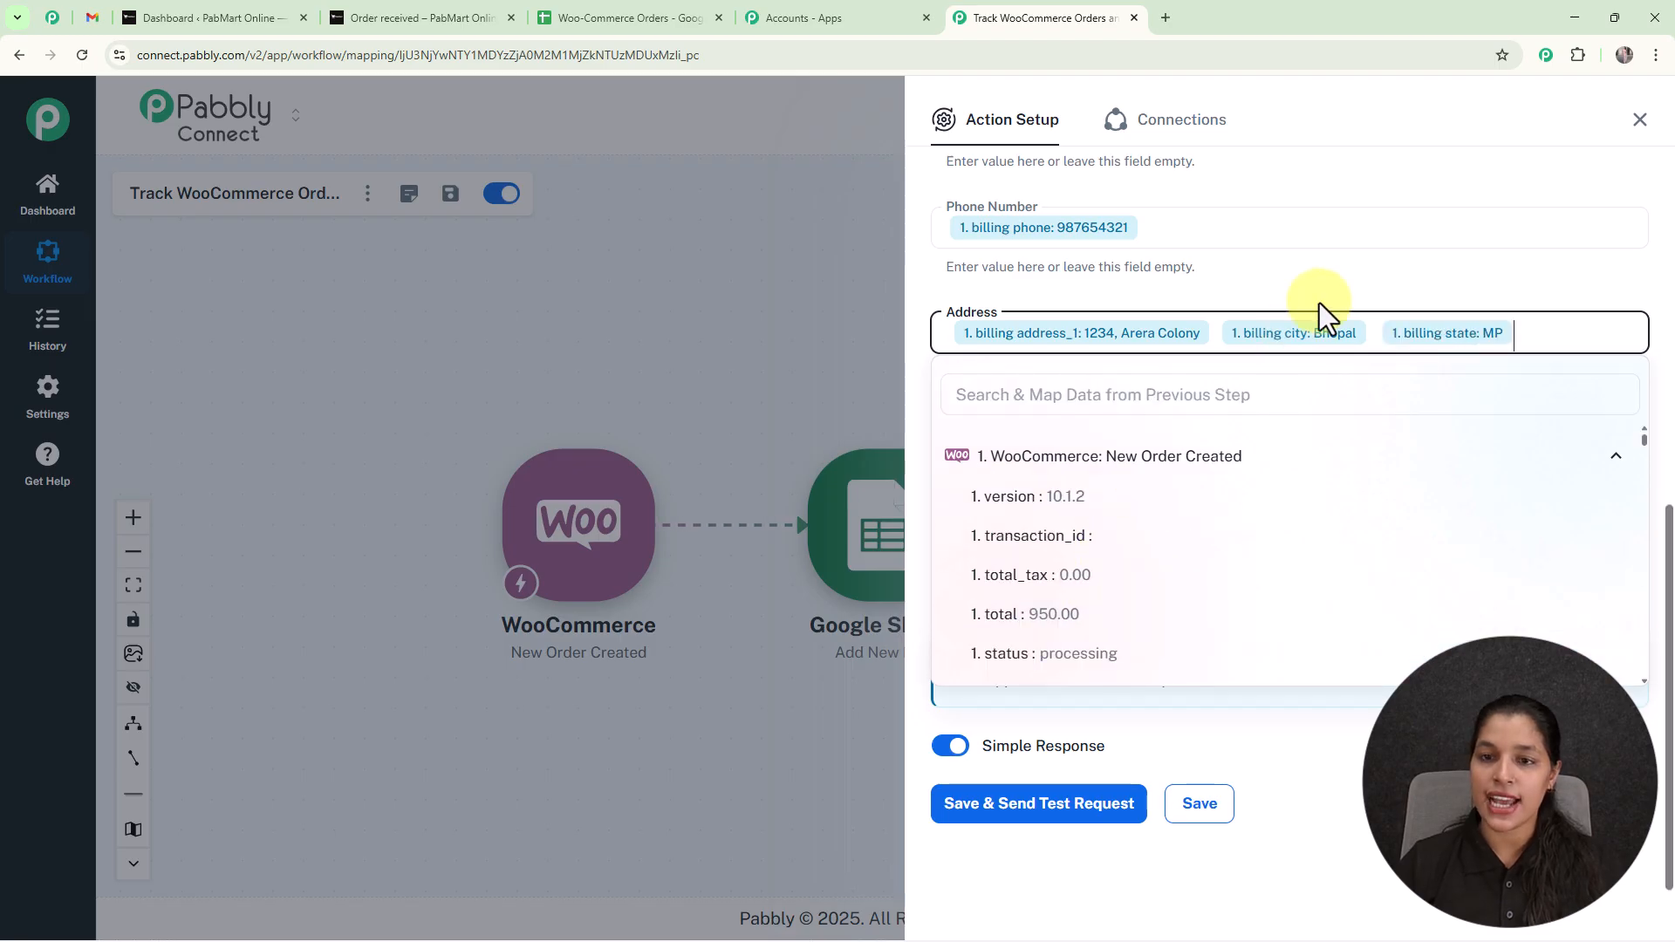
click(1333, 279)
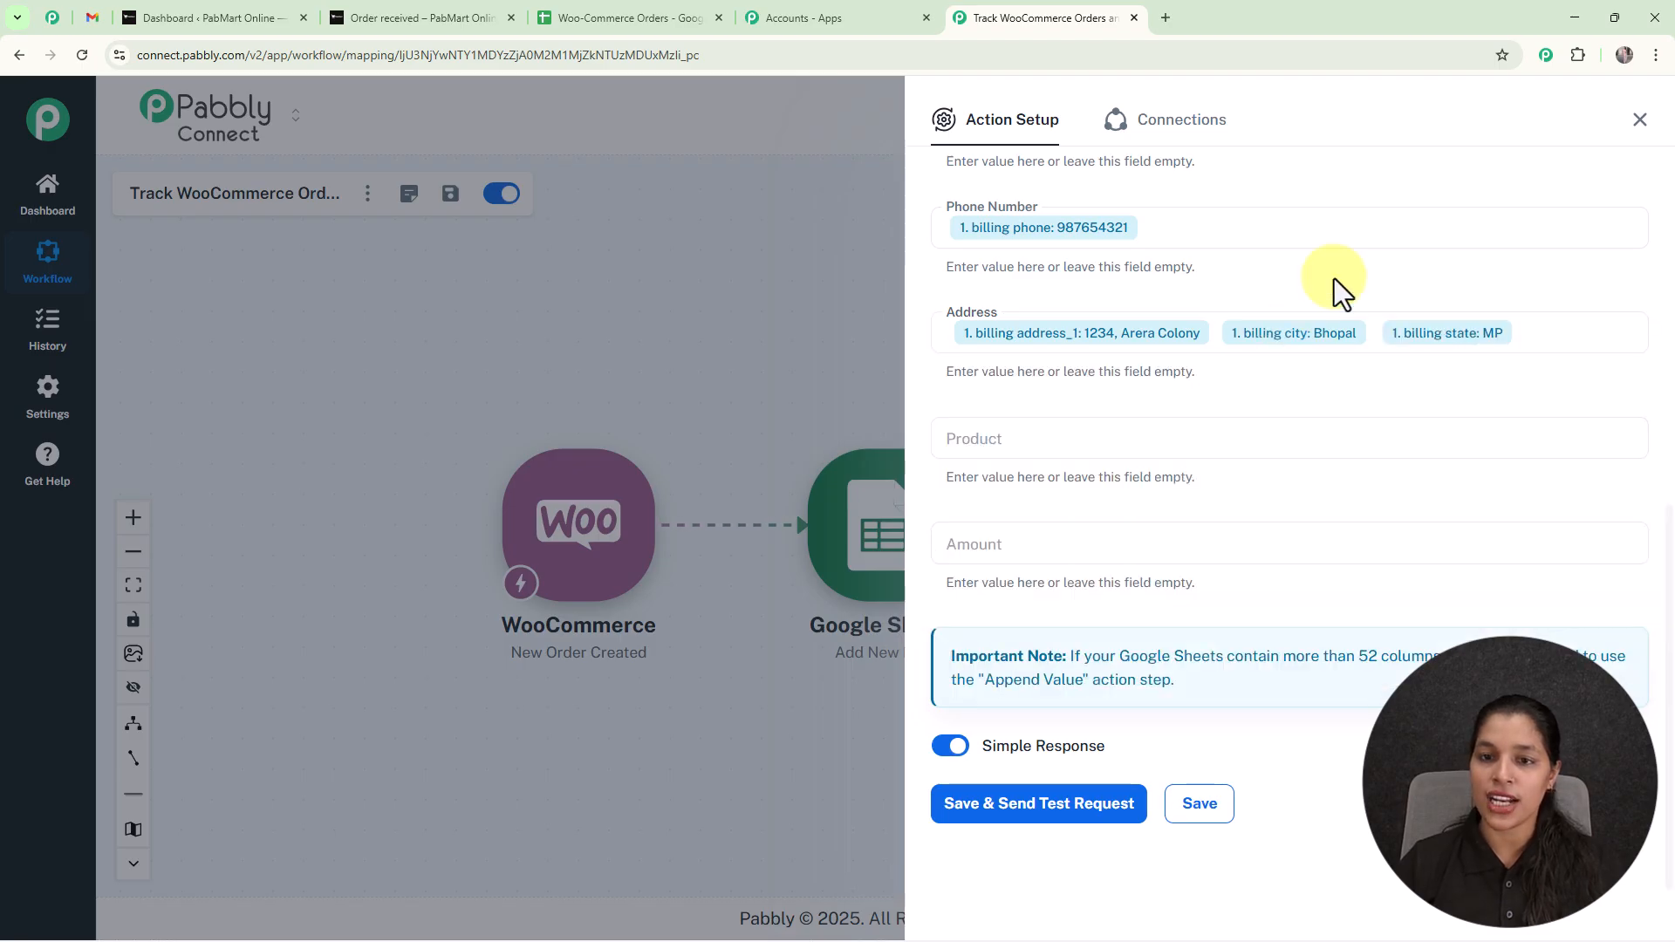
Map the Product field to the WooCommerce order's line_items 0 name value.
click(1344, 445)
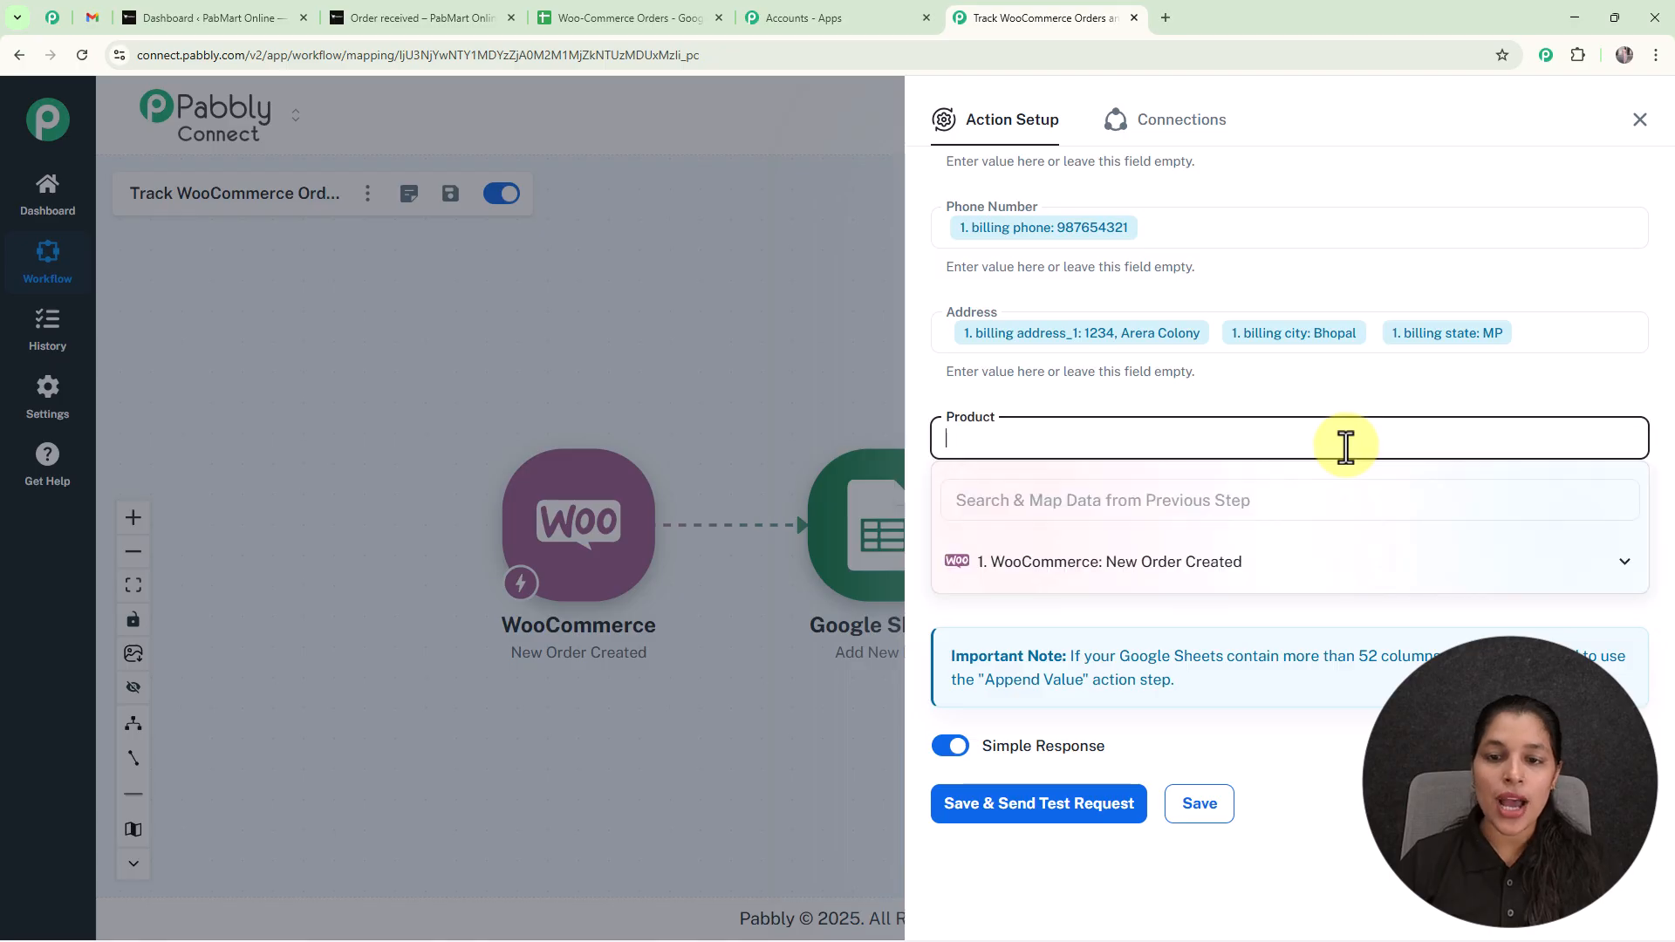
click(1218, 508)
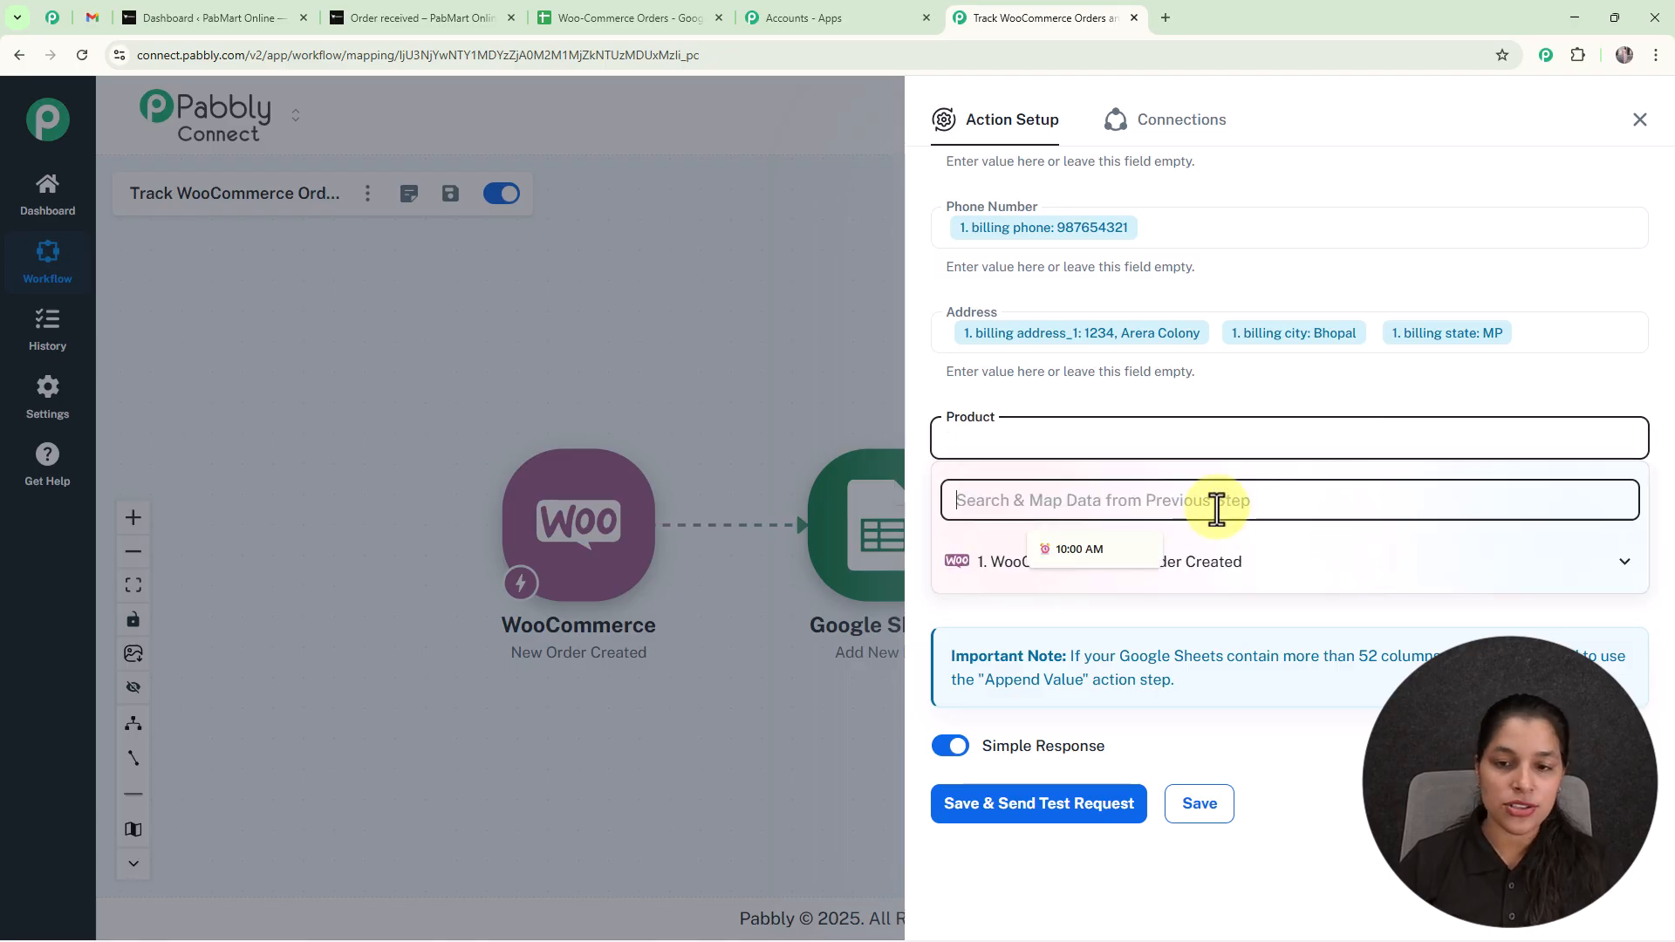
text(it)
key(BackSpace)
key(BackSpace)
text(item)
scroll(1281, 635, down, 5)
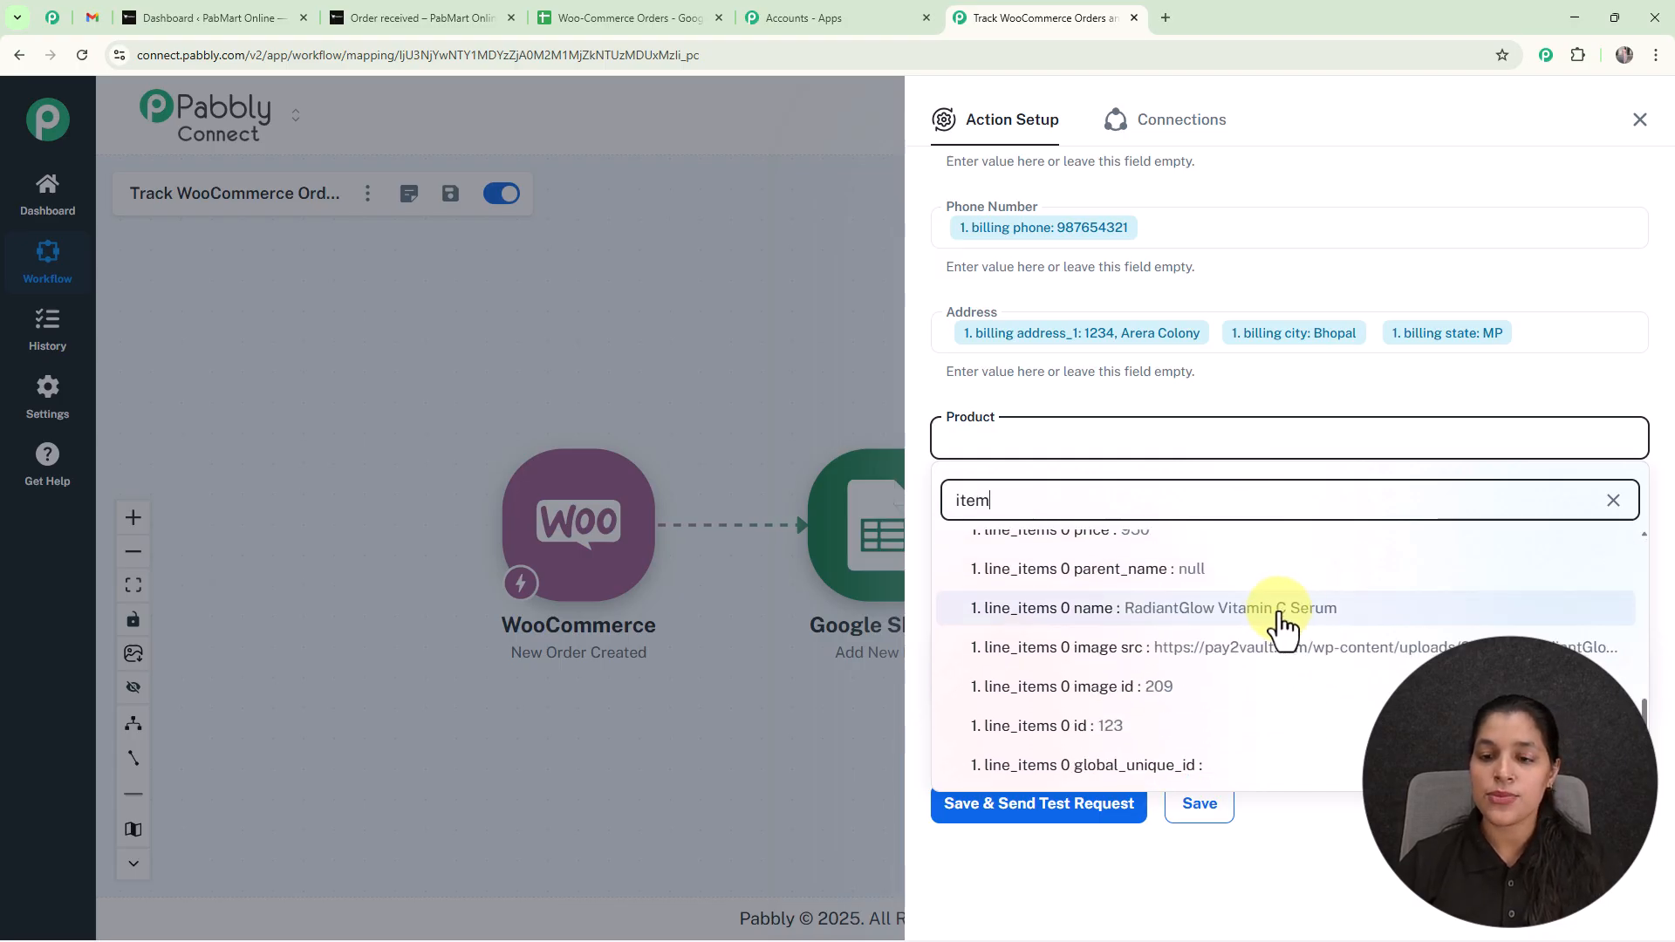
click(1281, 608)
click(749, 302)
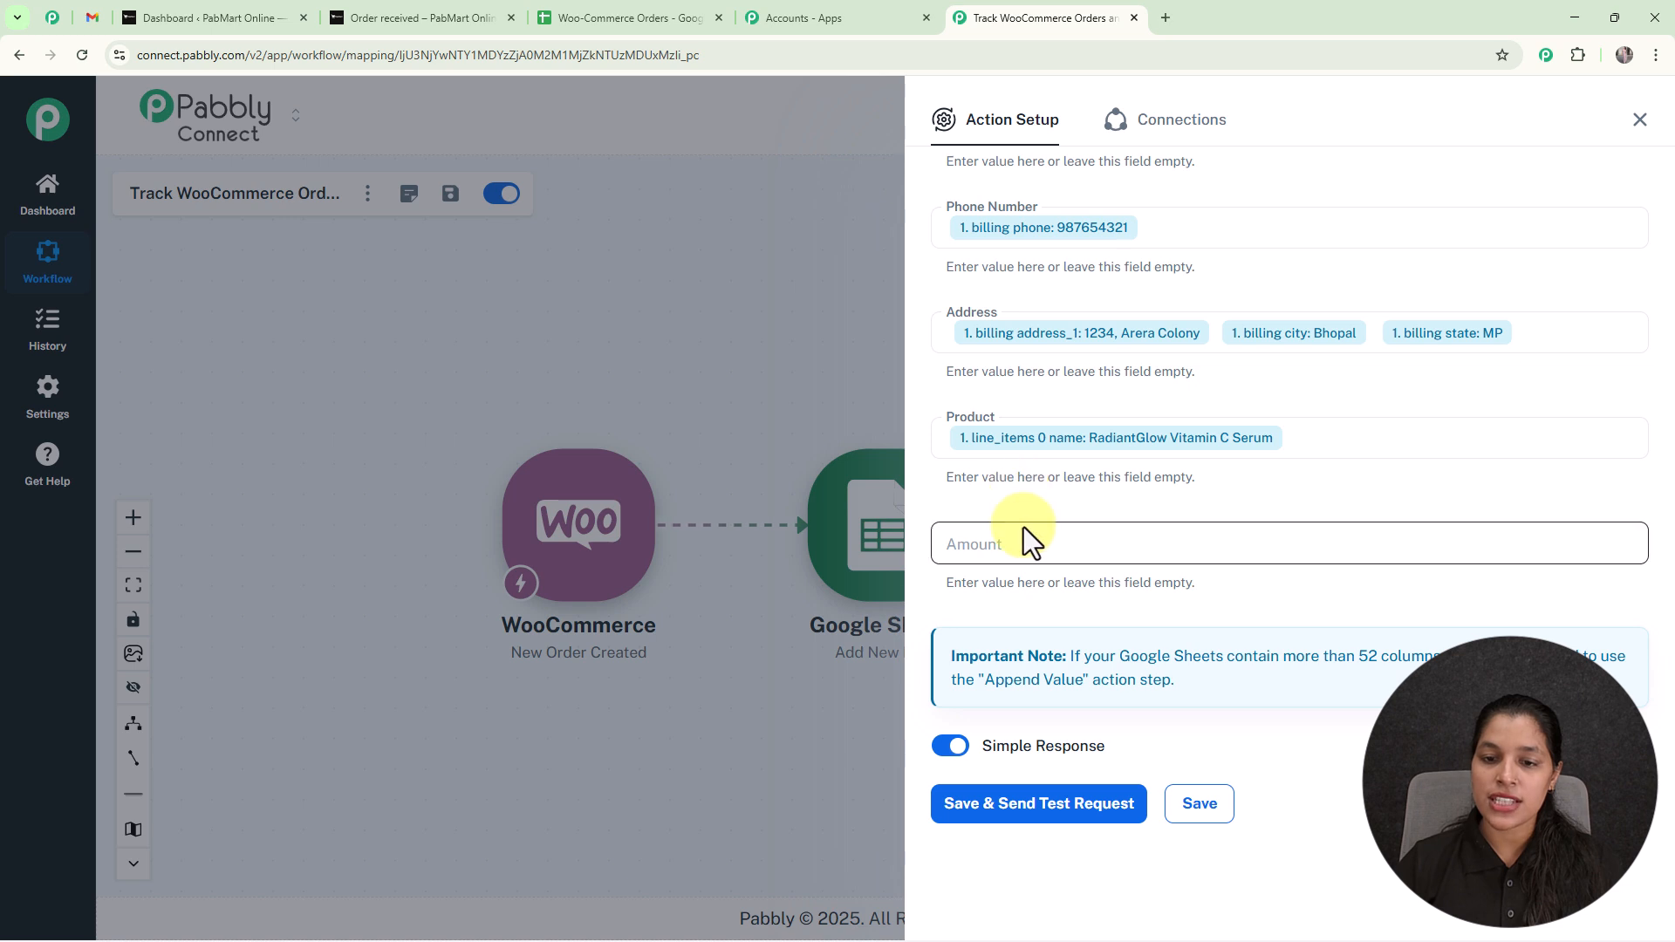
Map the Amount field to the WooCommerce order's line_items 0 price value.
click(1029, 555)
click(1053, 602)
text(p)
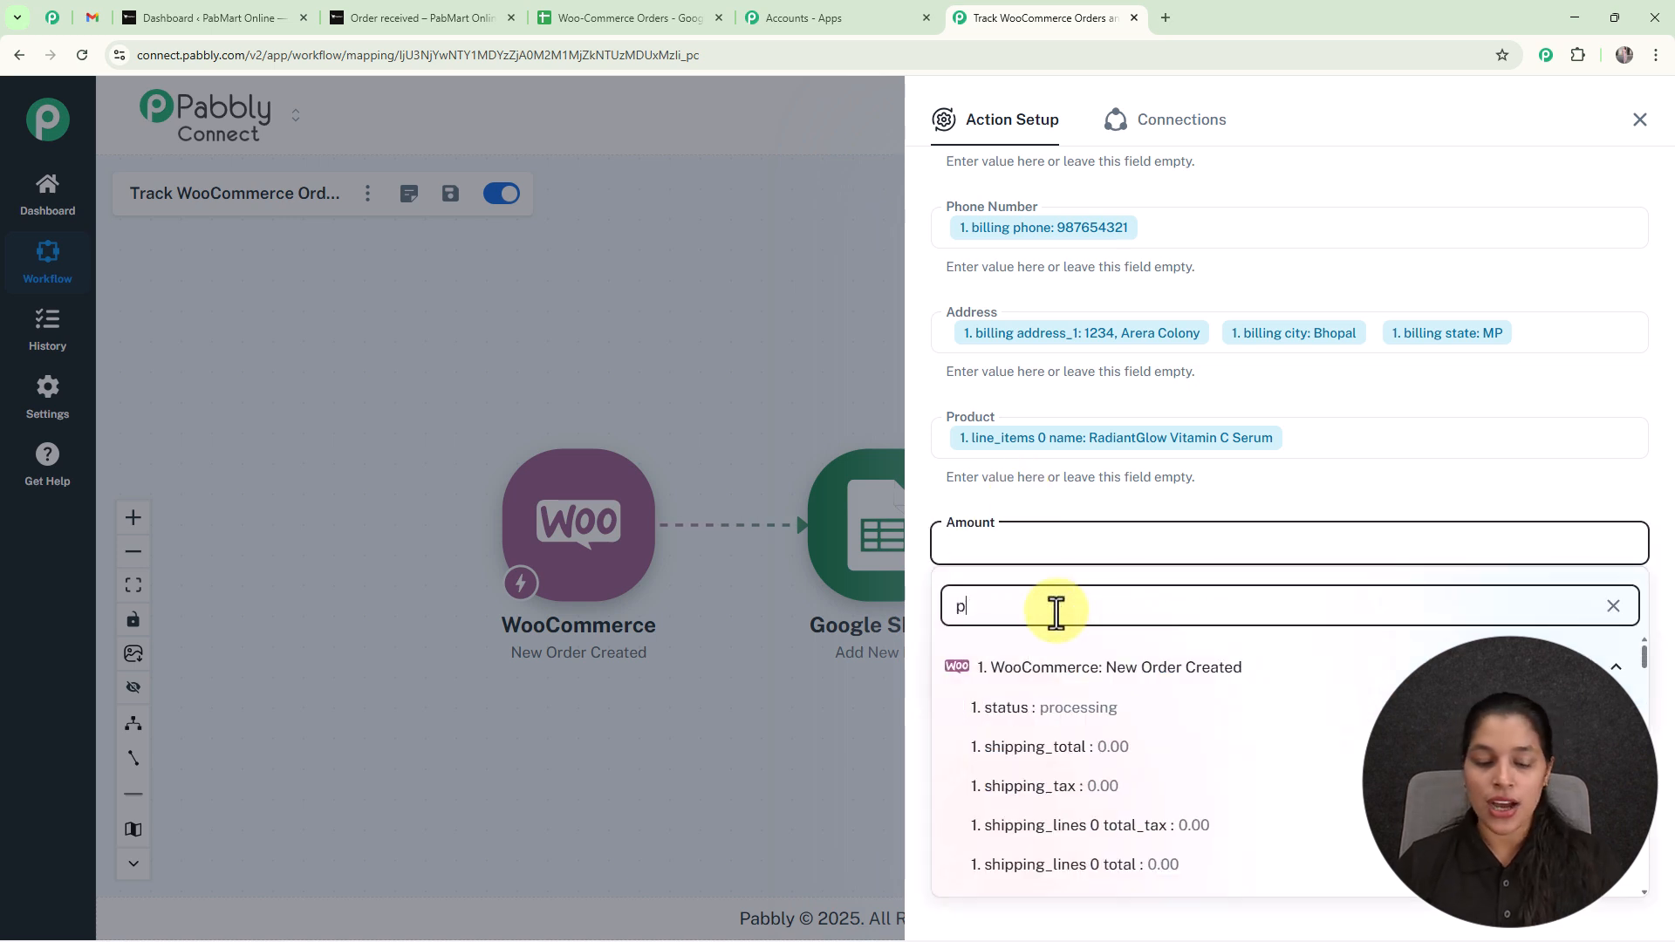
text(ri)
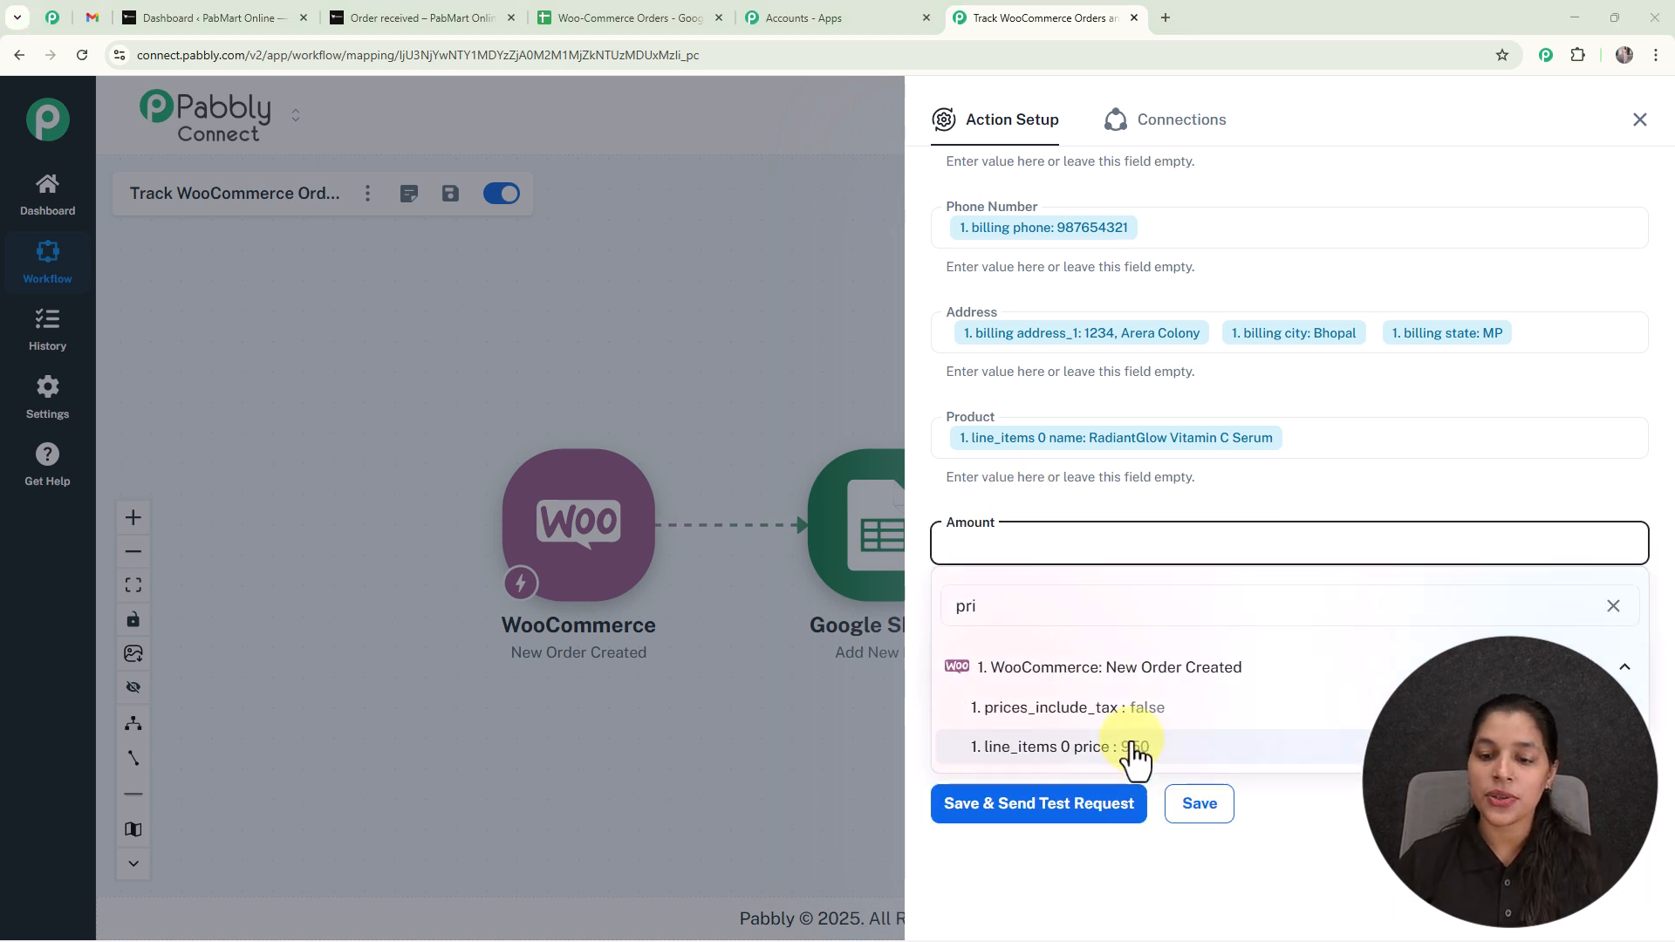
click(1139, 748)
click(814, 410)
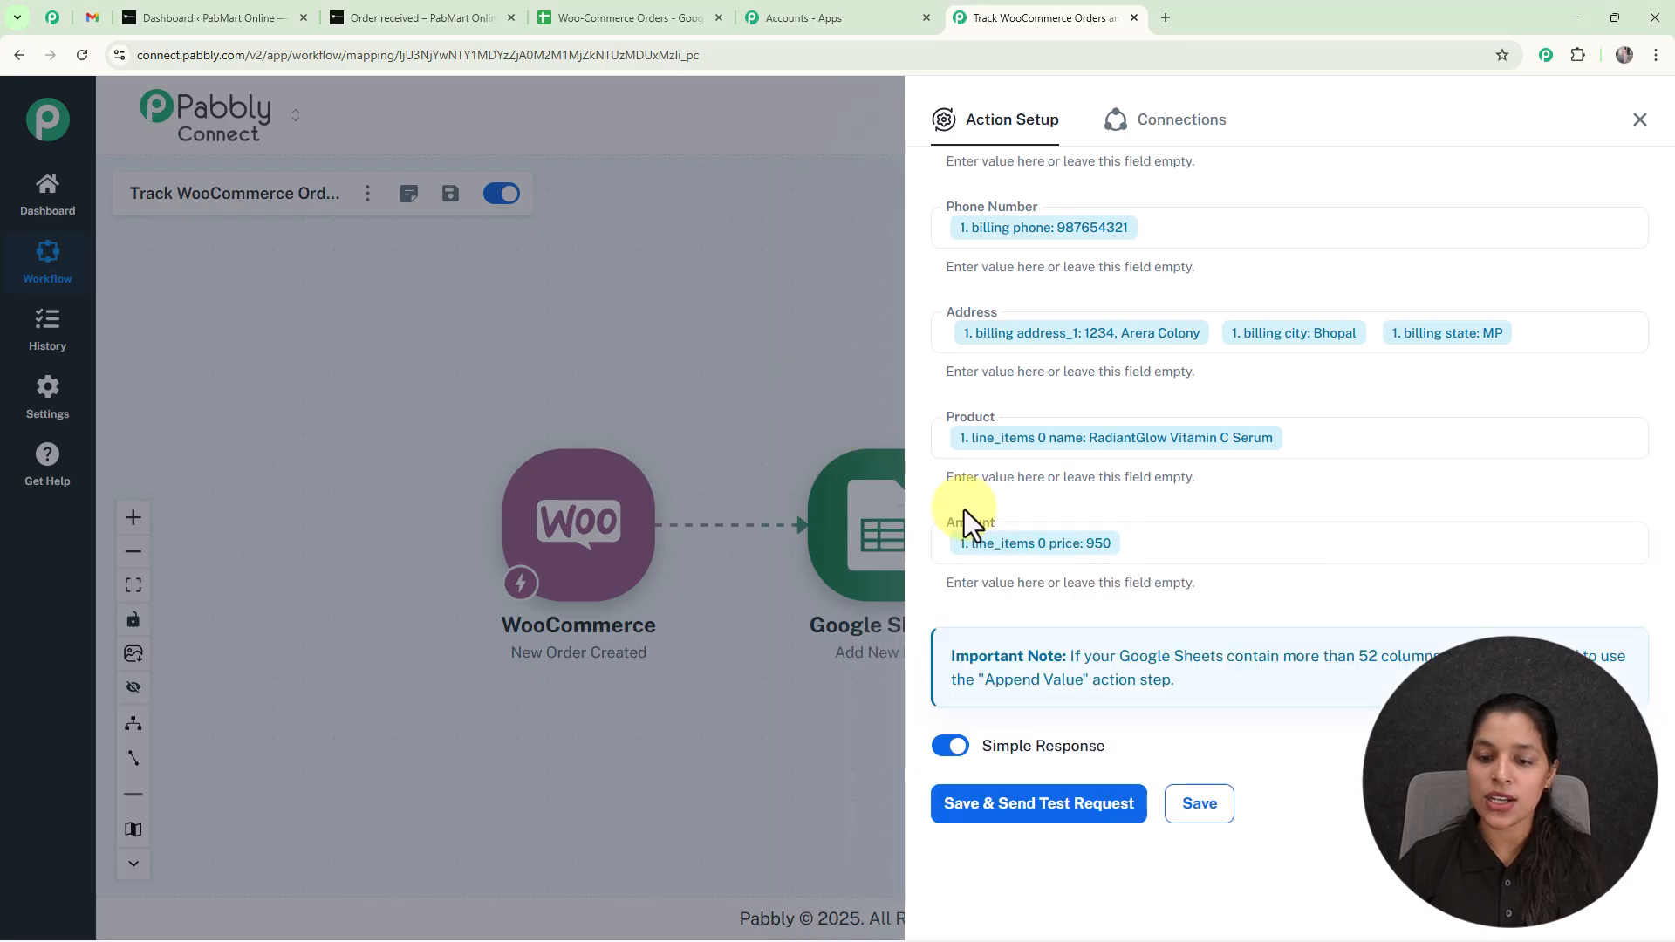
Save the Google Sheets action with a test request and check the new row in the Woo-Commerce Orders spreadsheet.
click(1033, 831)
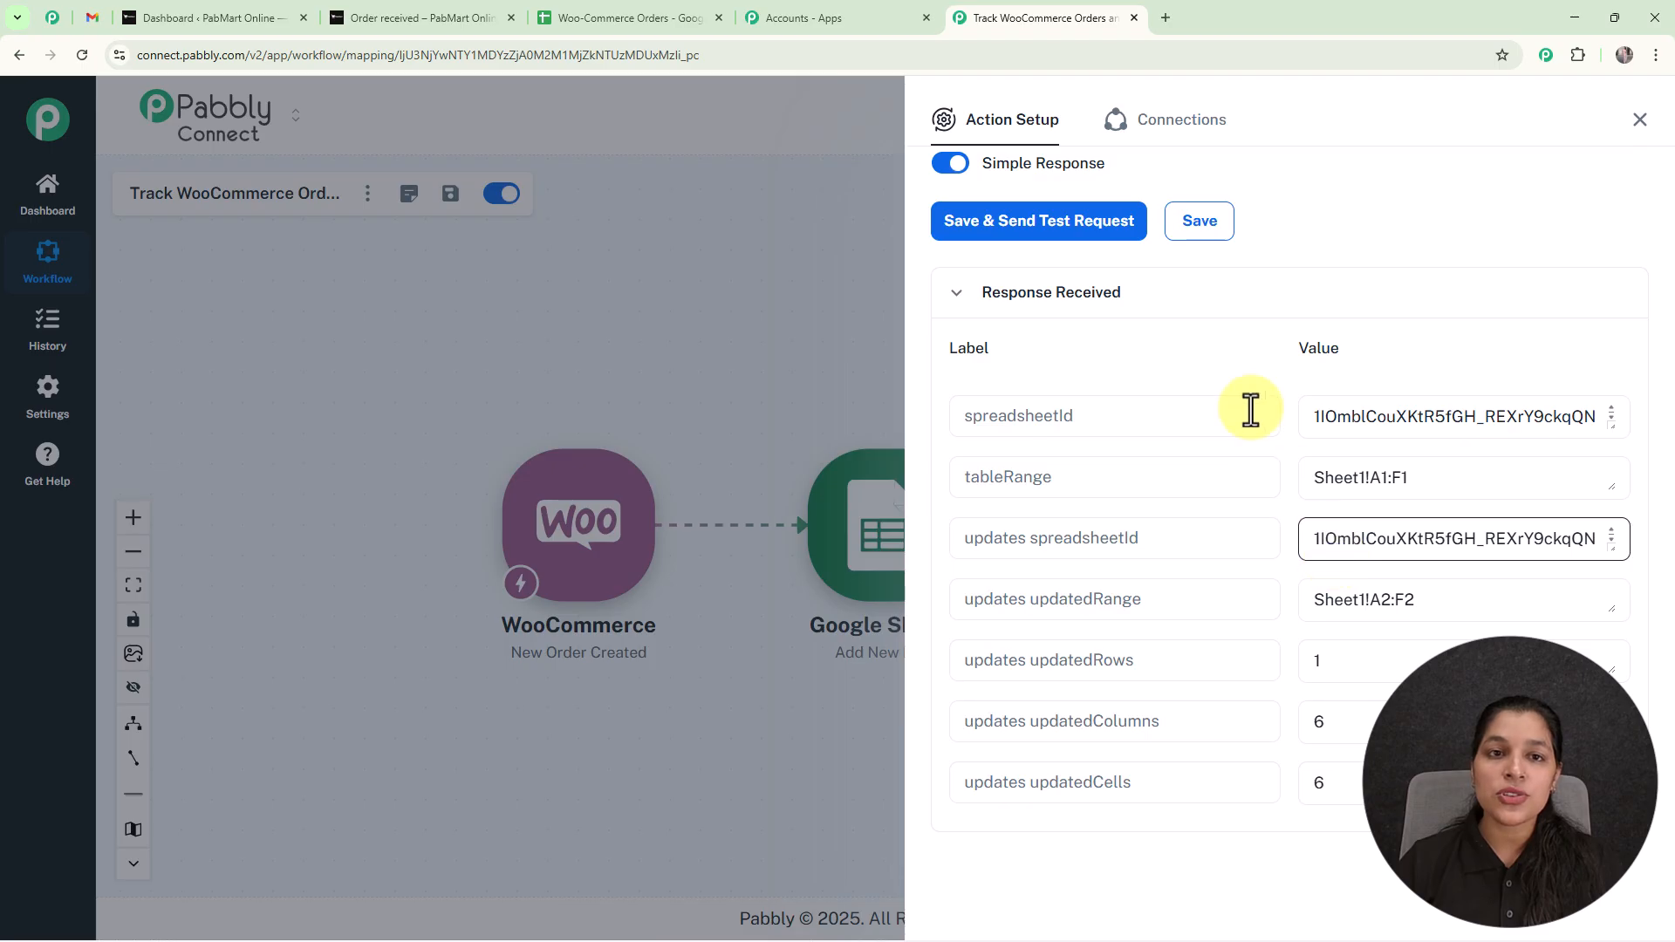
click(630, 18)
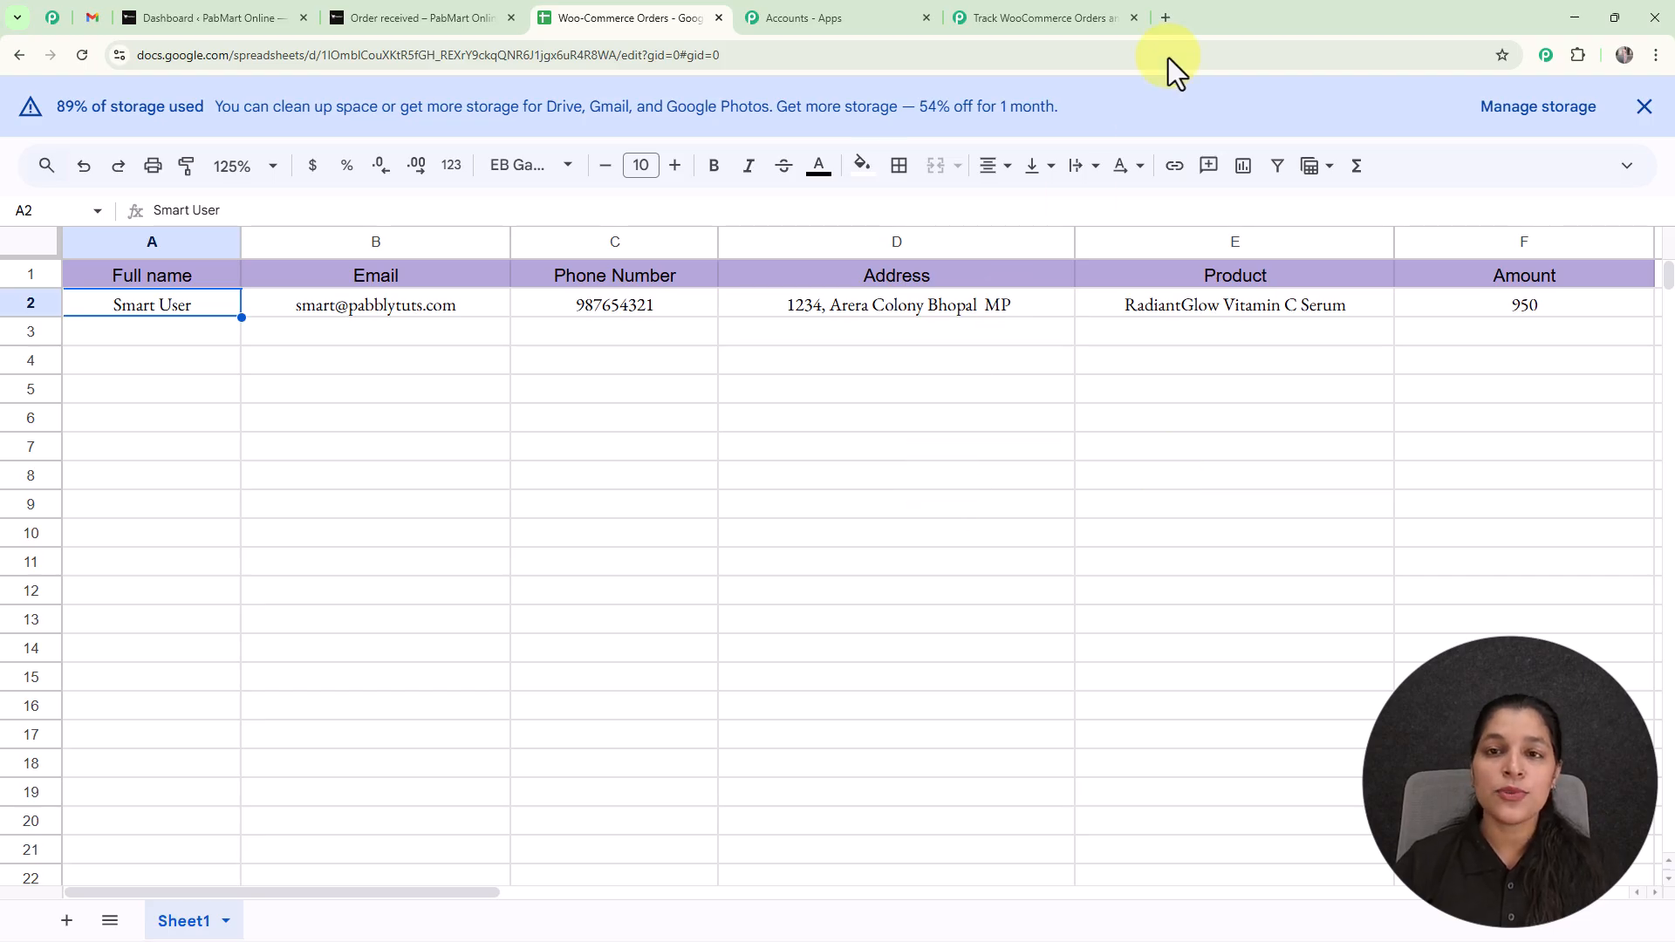
click(1070, 18)
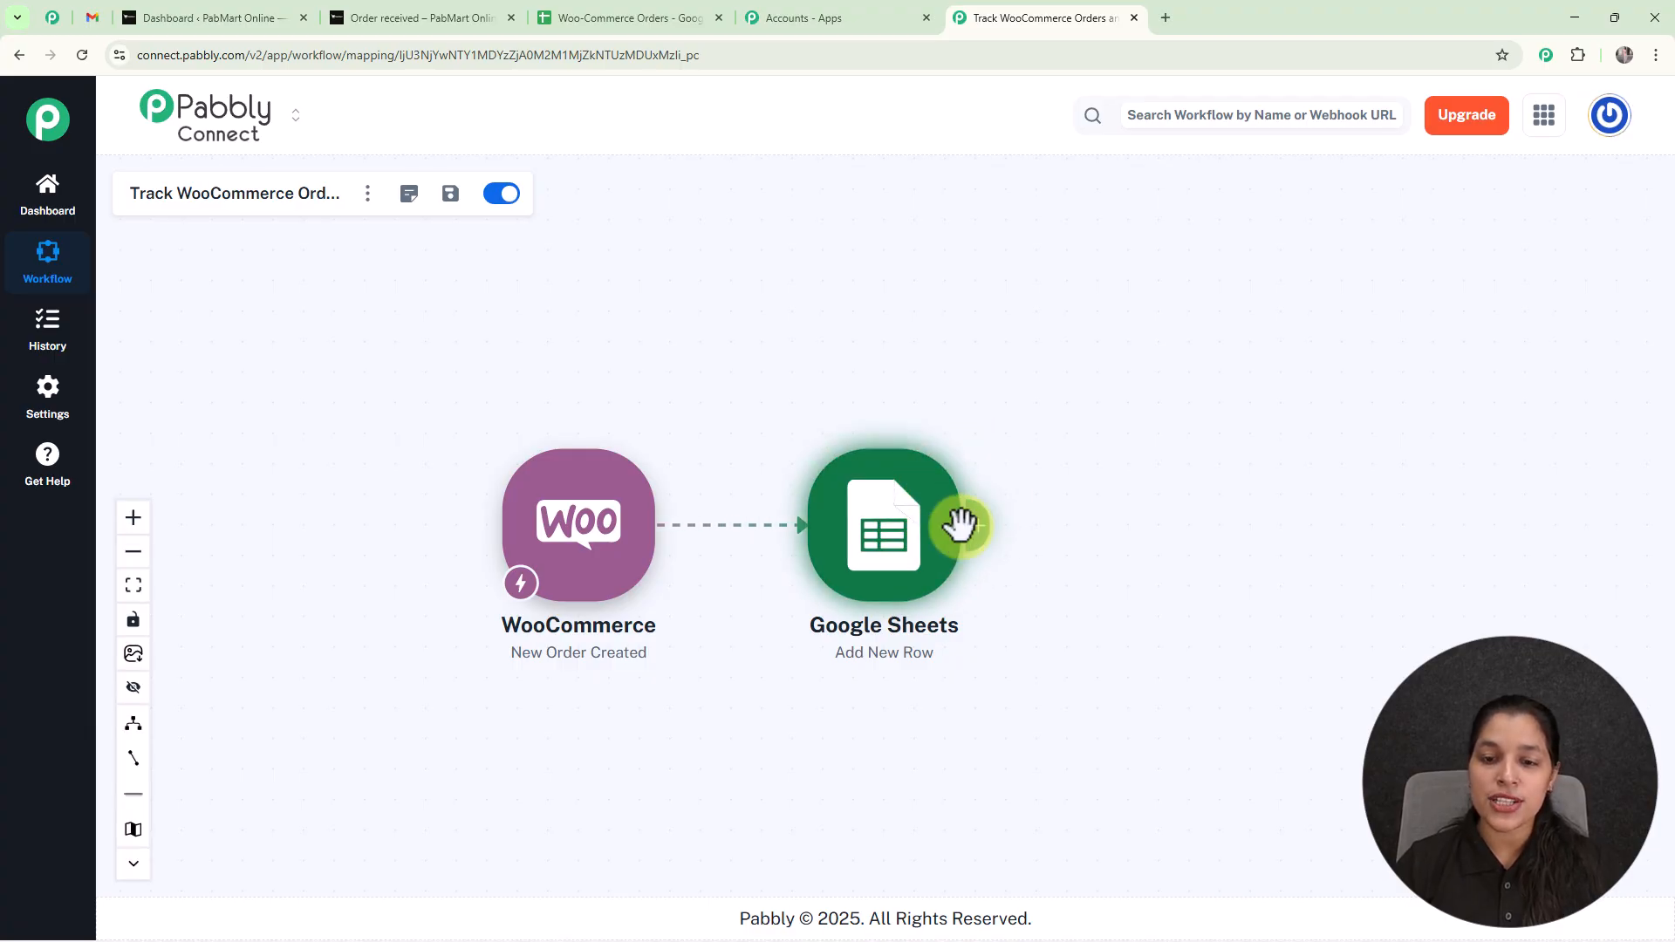
Add a Gmail action after the Google Sheets step with the Send Email event.
click(963, 525)
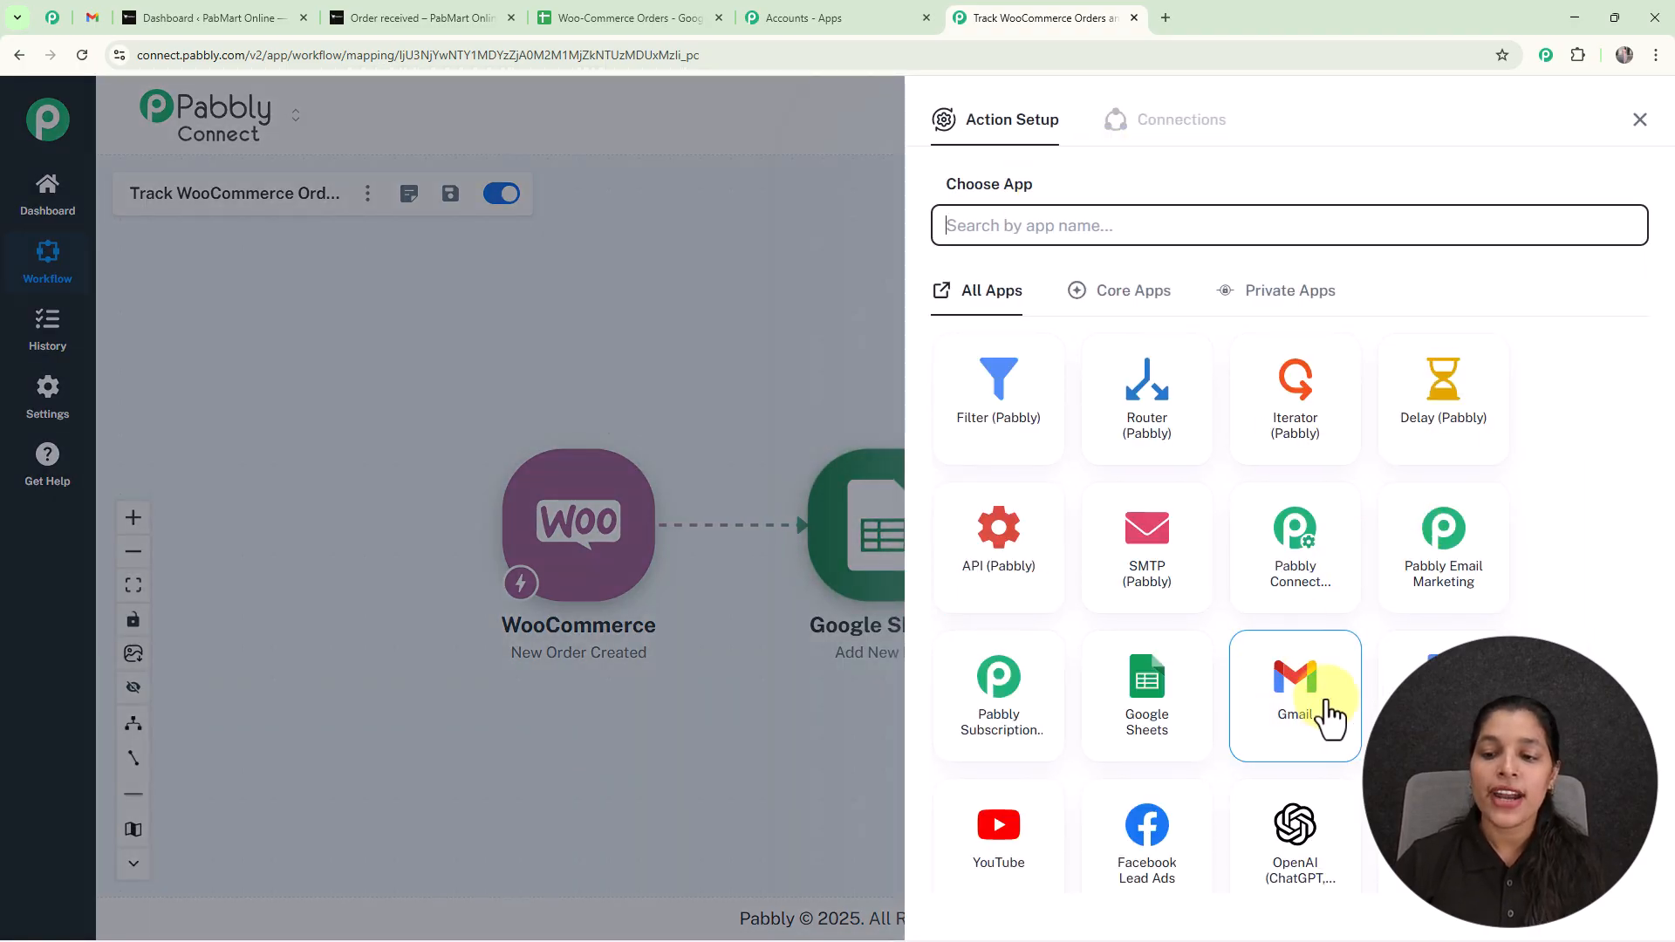
click(1297, 699)
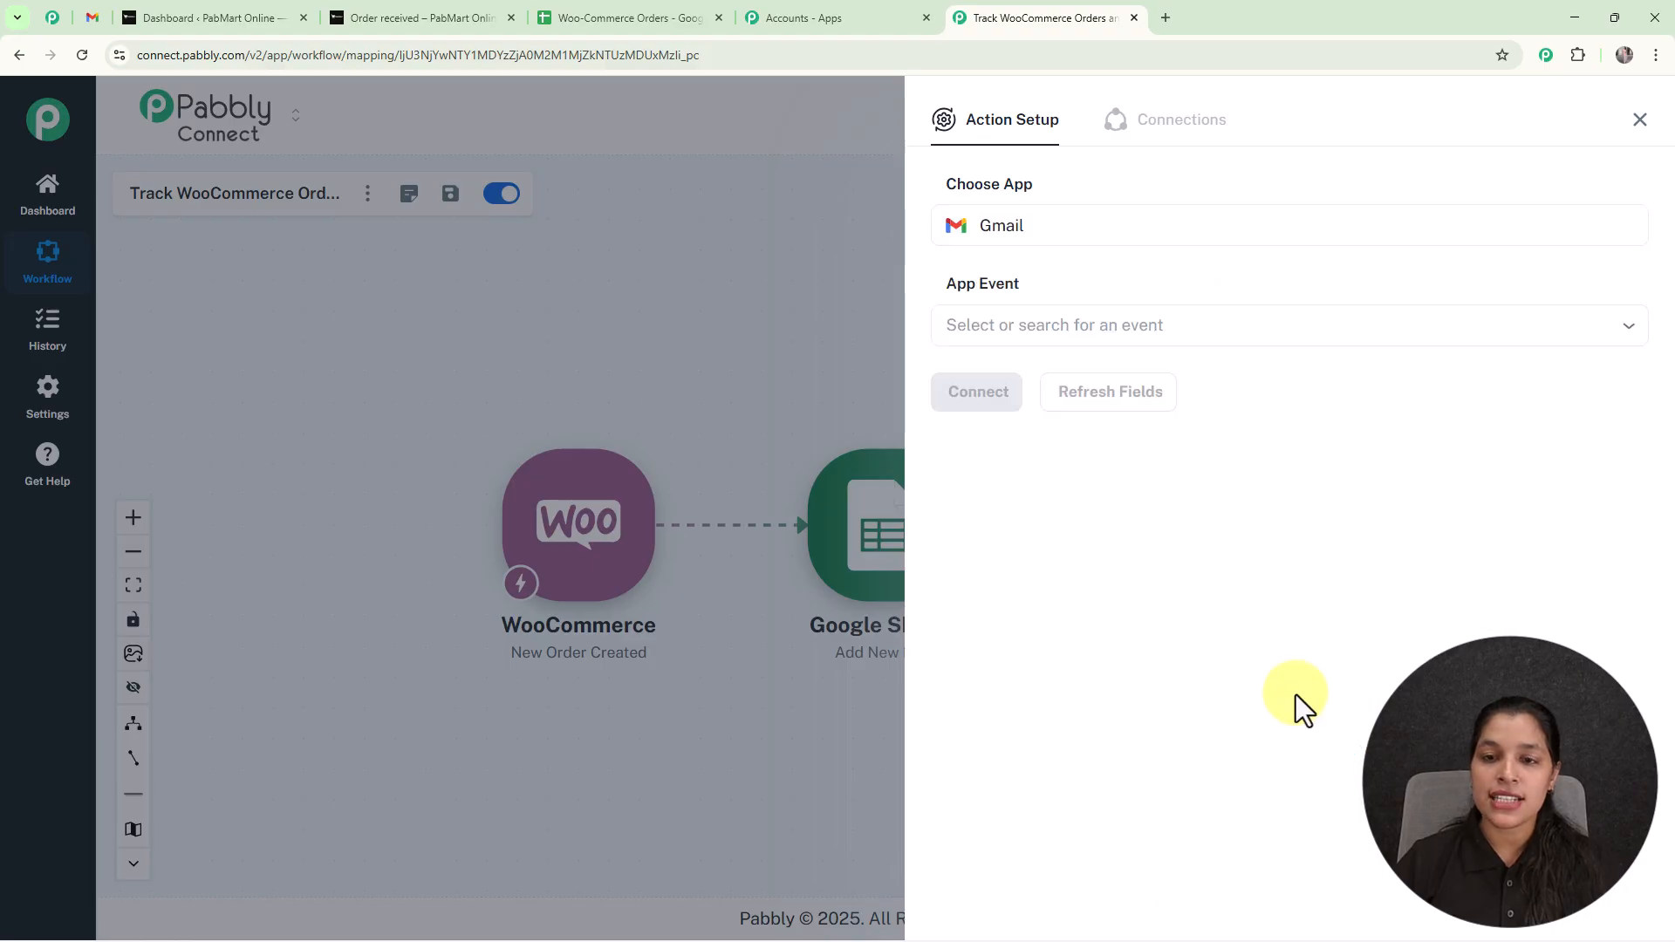
click(1139, 327)
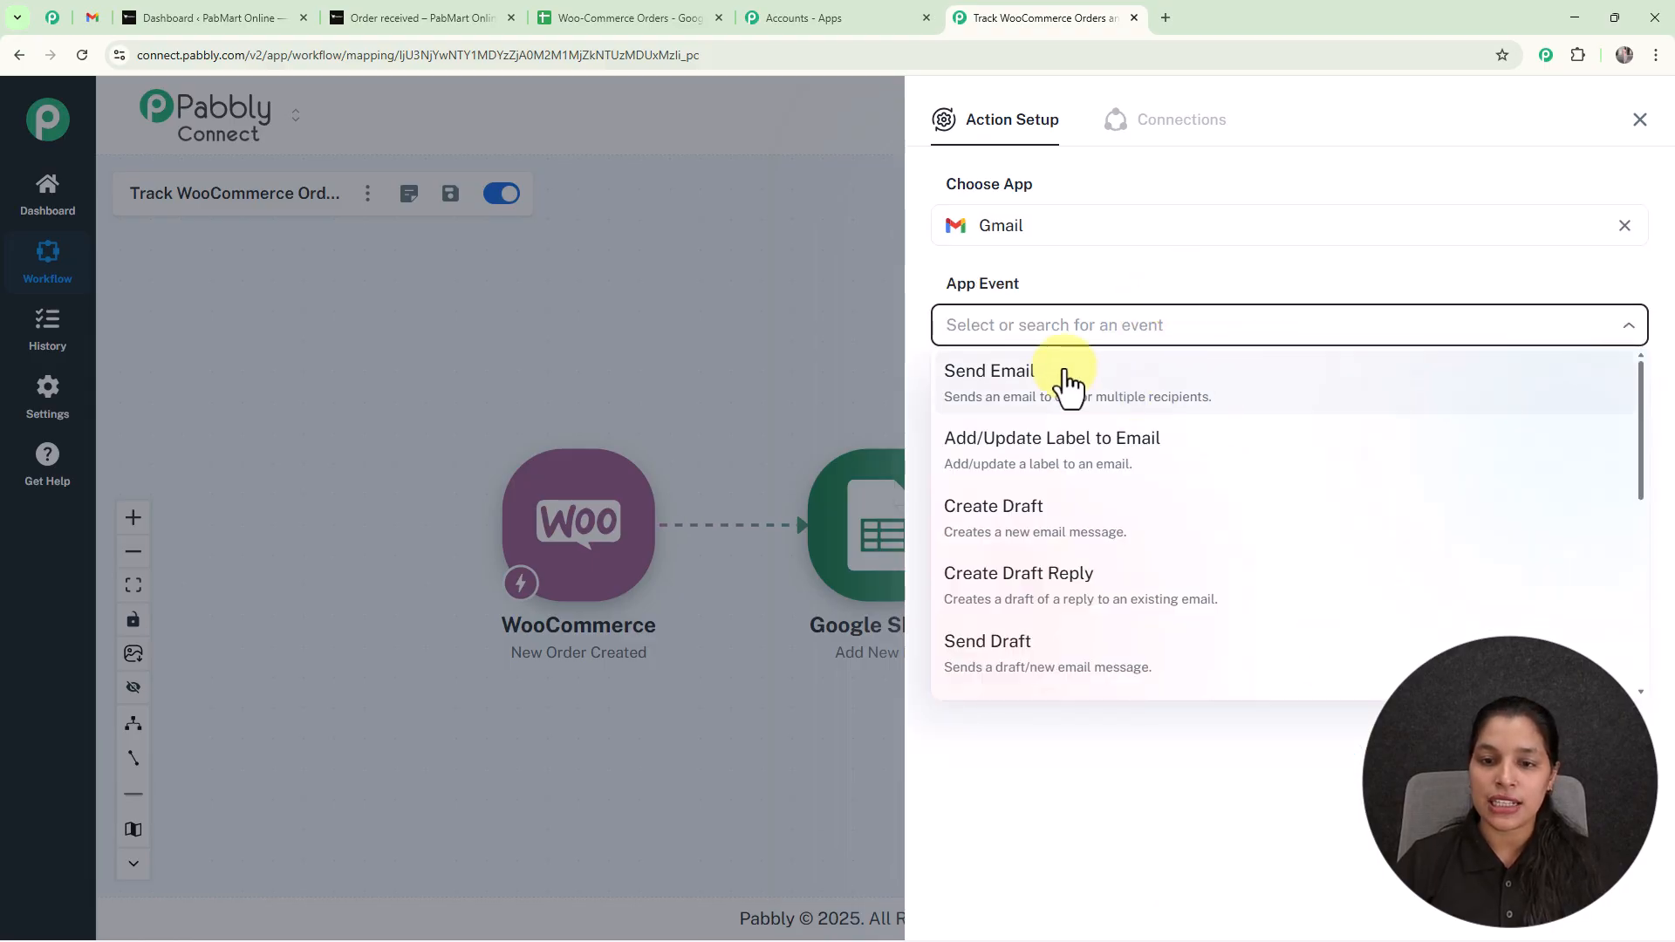
click(1066, 381)
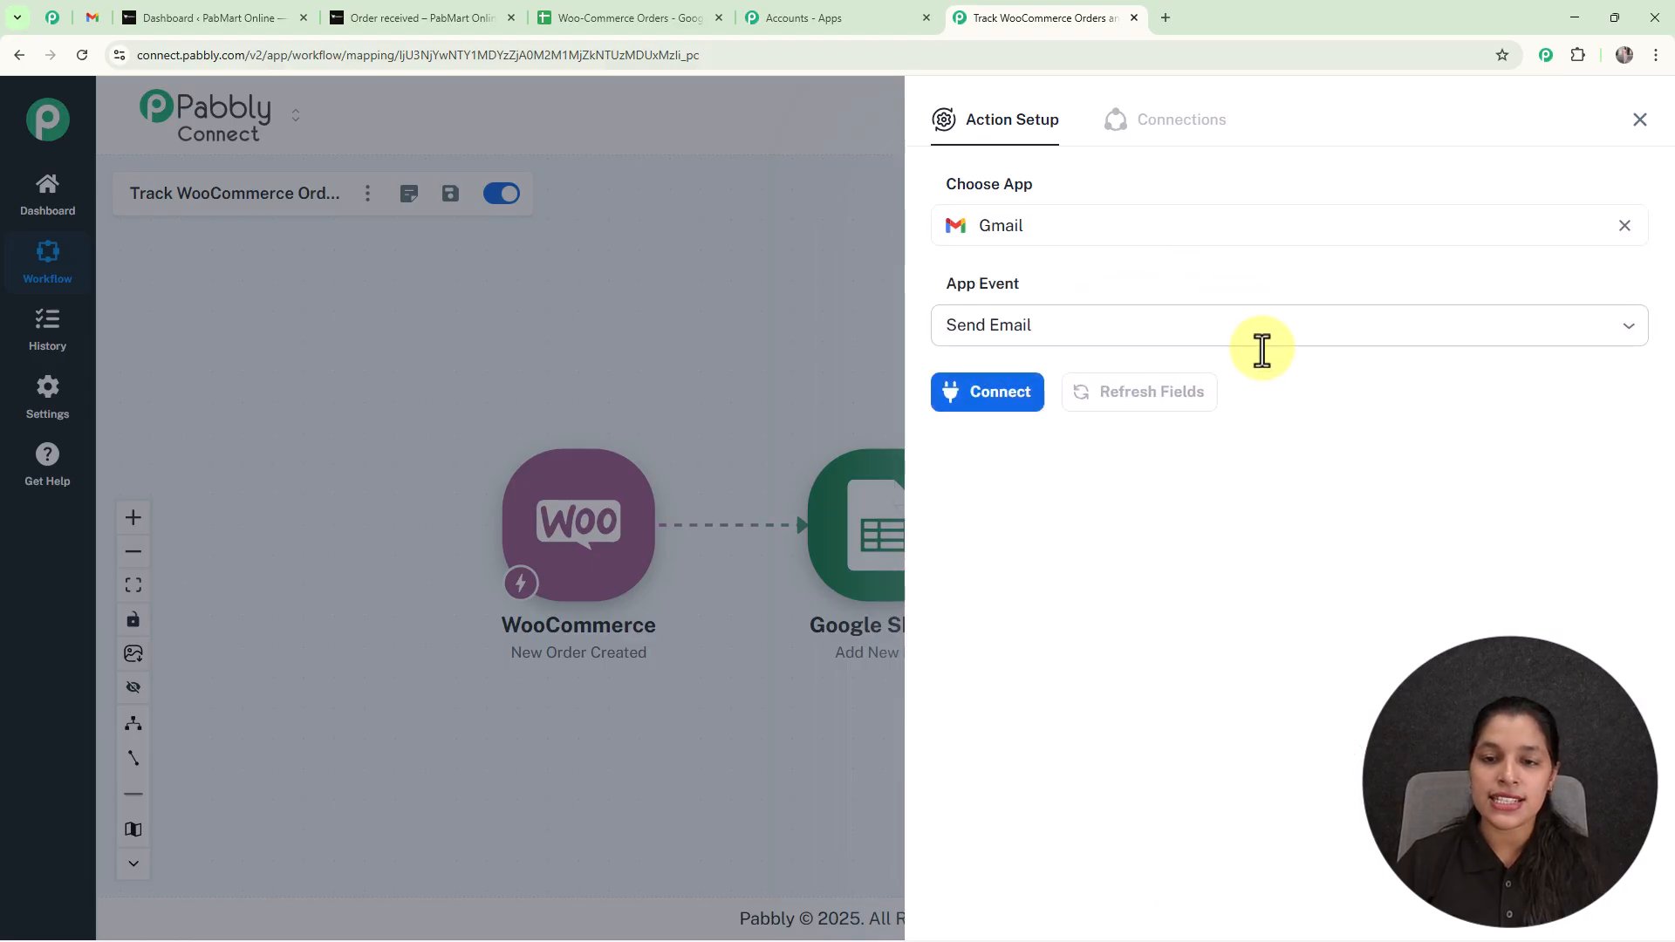
Connect the Gmail action through the existing connection Gmail #9 and save it.
click(984, 407)
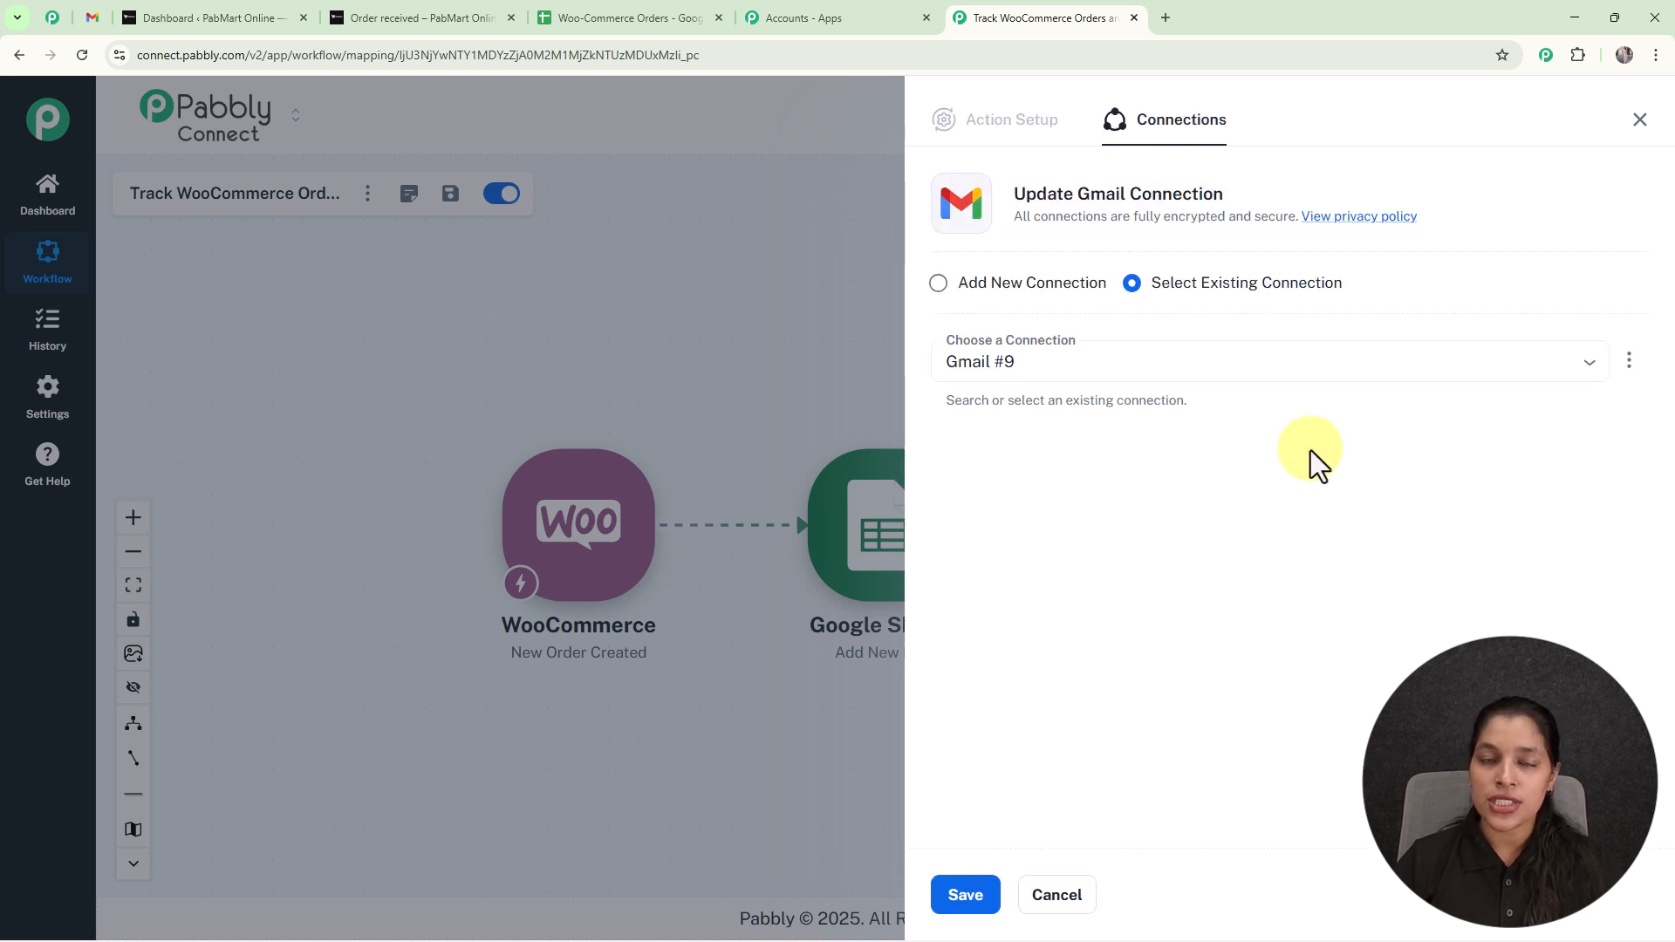
click(954, 297)
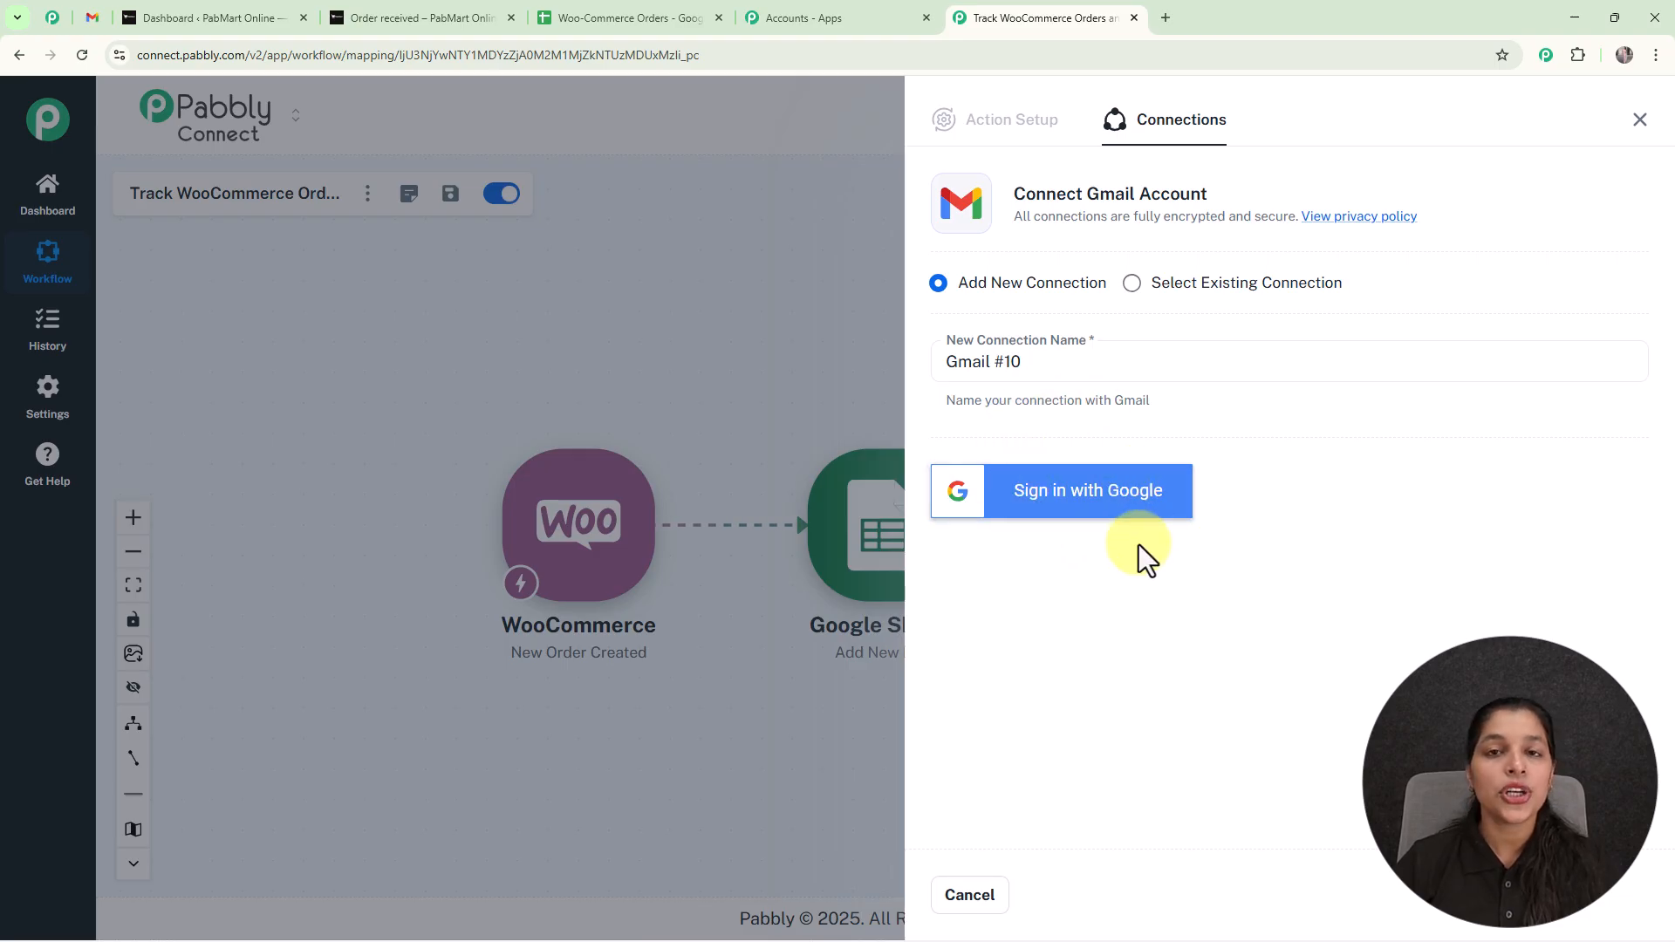
click(1132, 285)
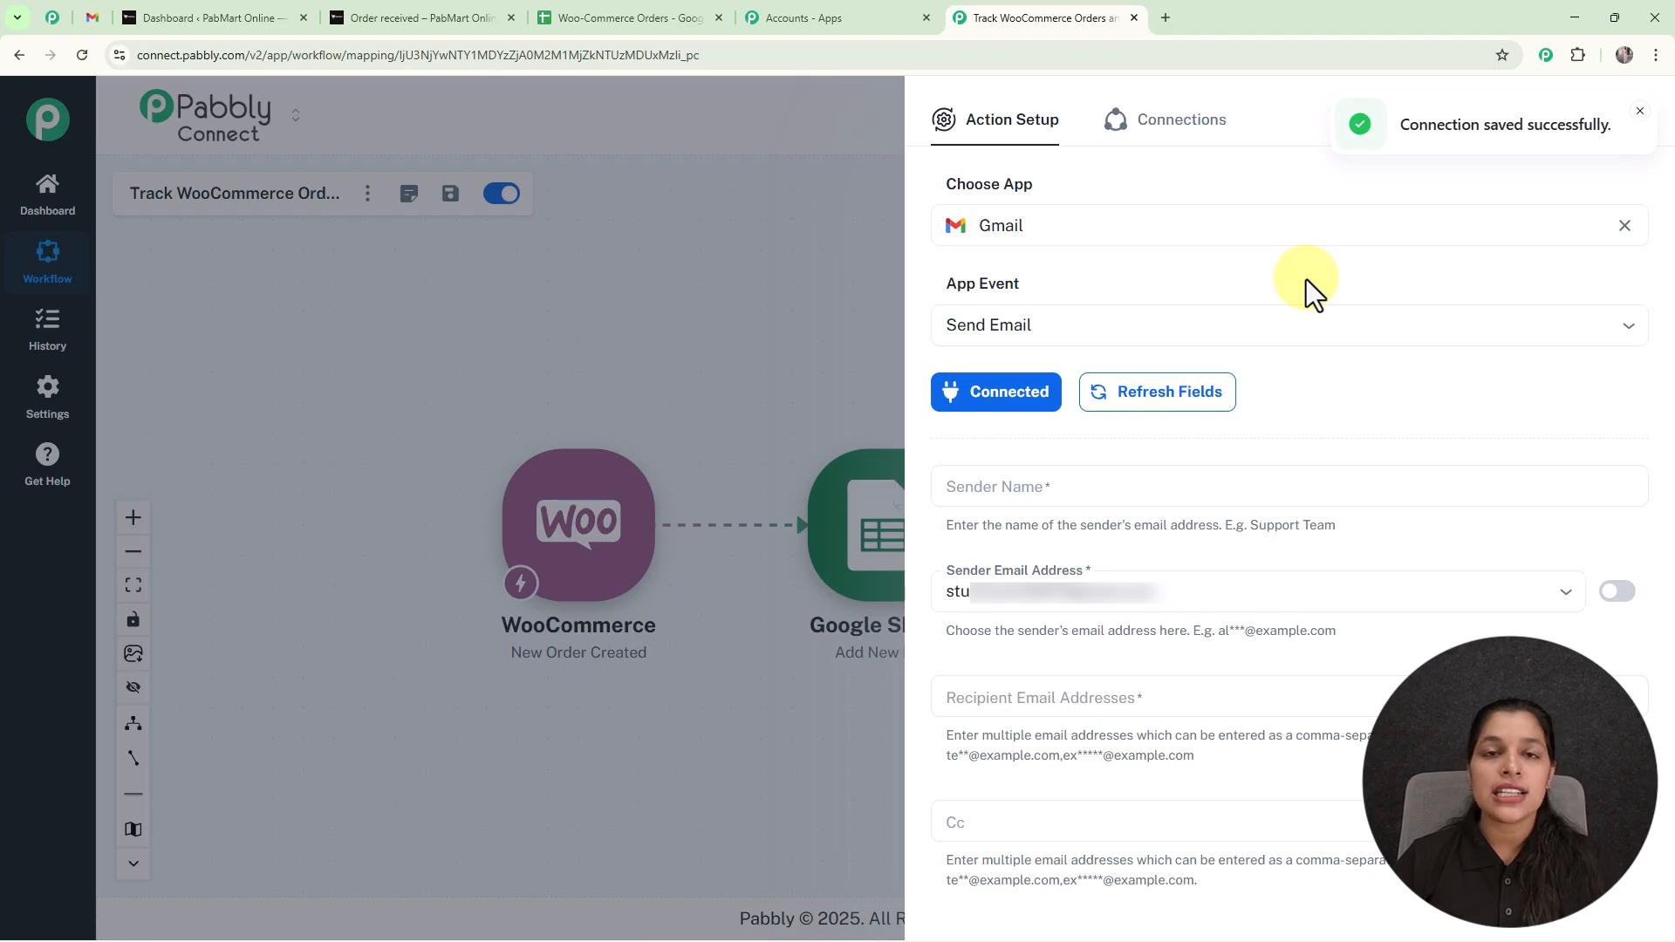
Set the Gmail action's sender name to Pabbly.
click(1131, 489)
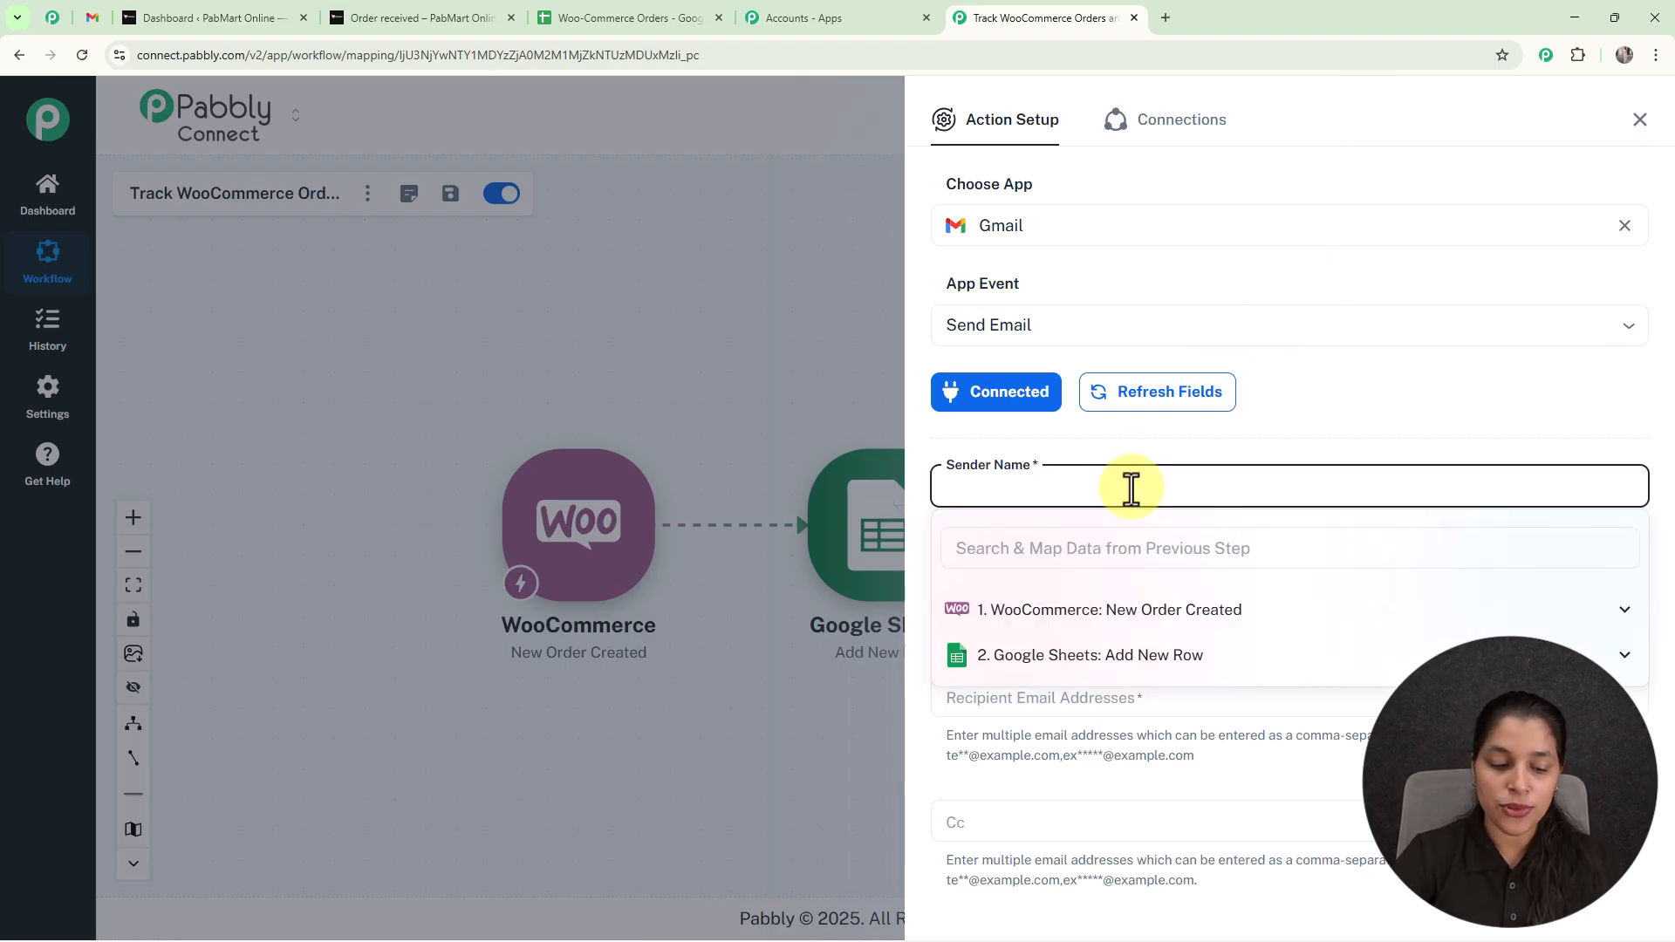
text(O)
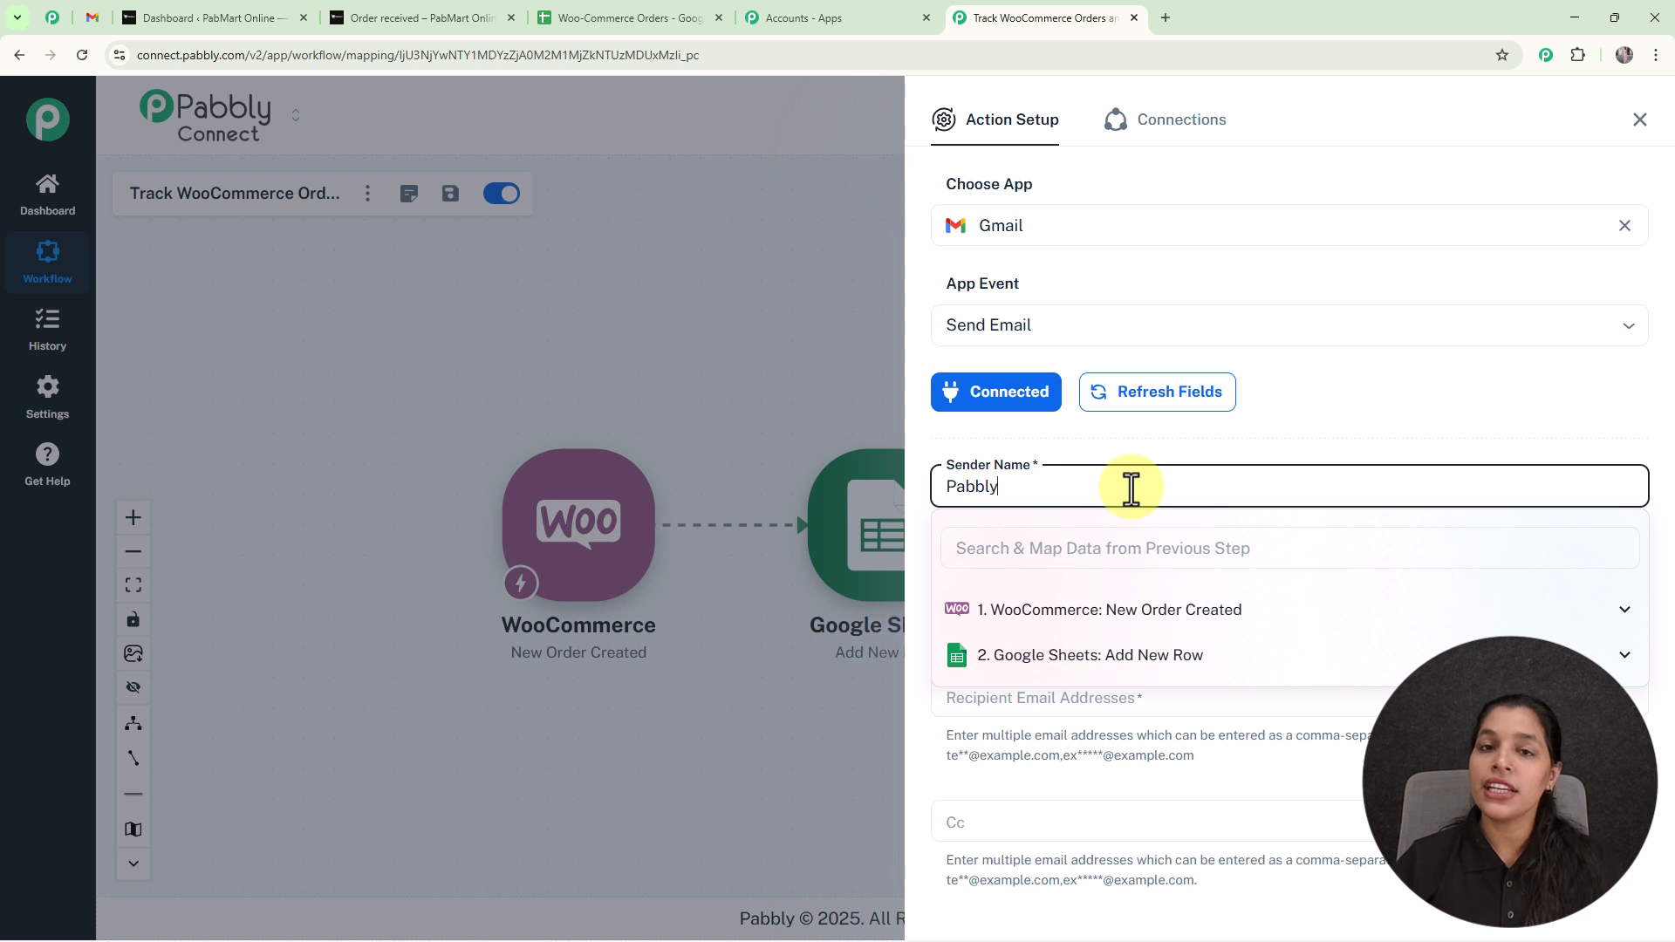
click(994, 438)
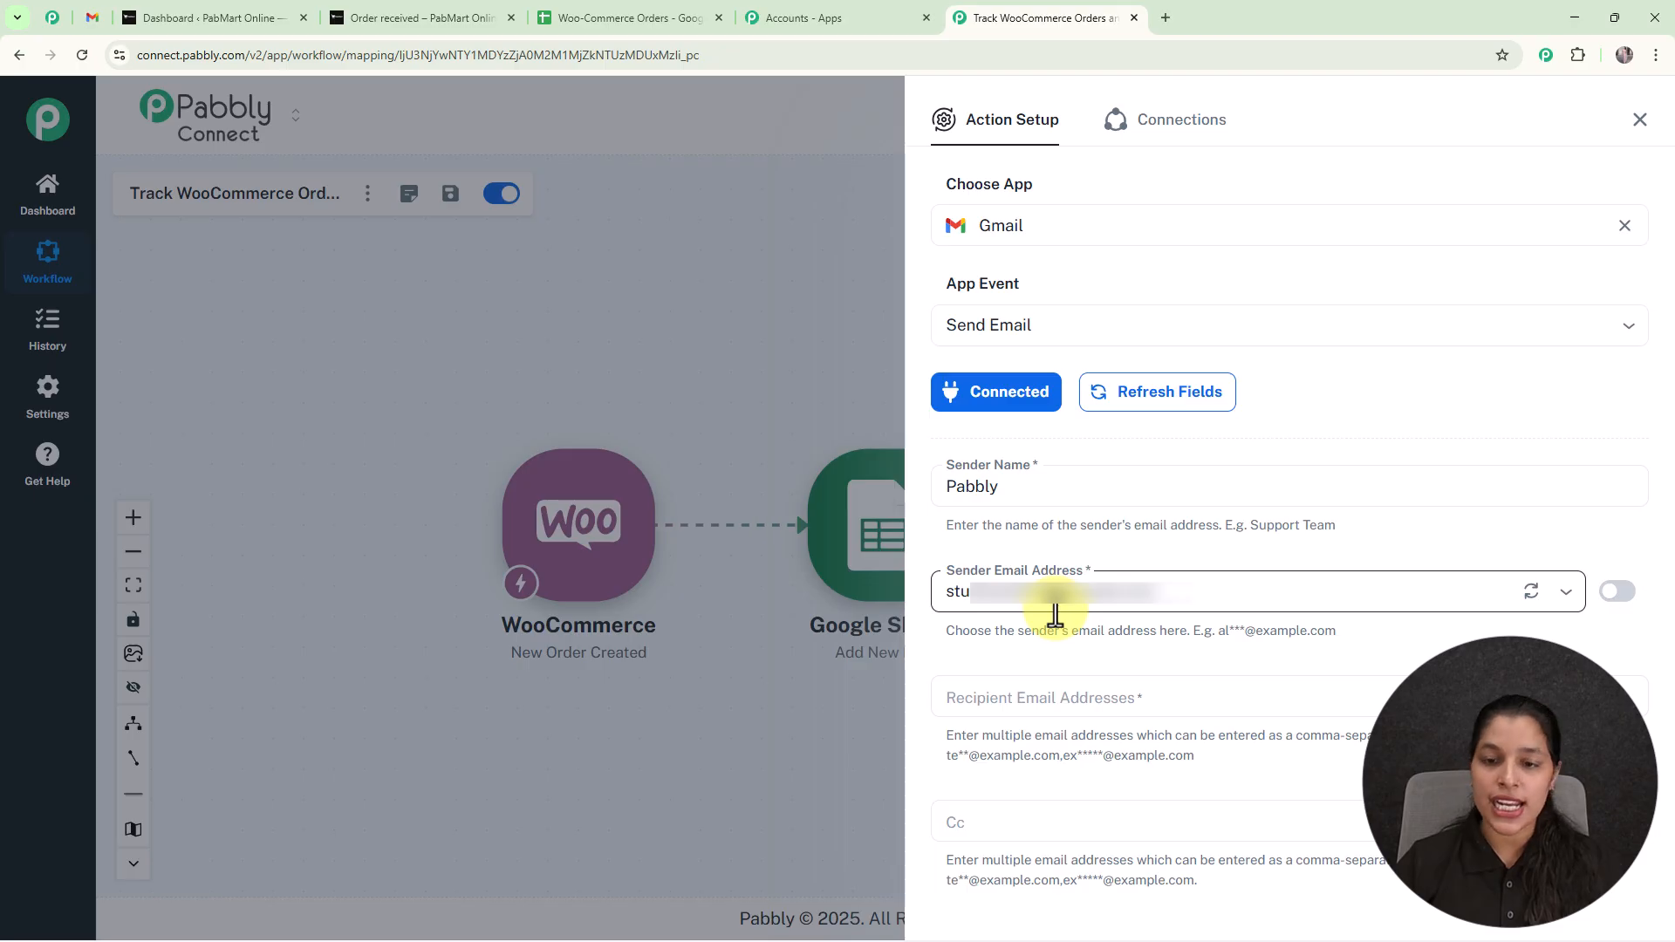
Map the recipient email address to the WooCommerce order's billing email value.
scroll(1056, 615, down, 6)
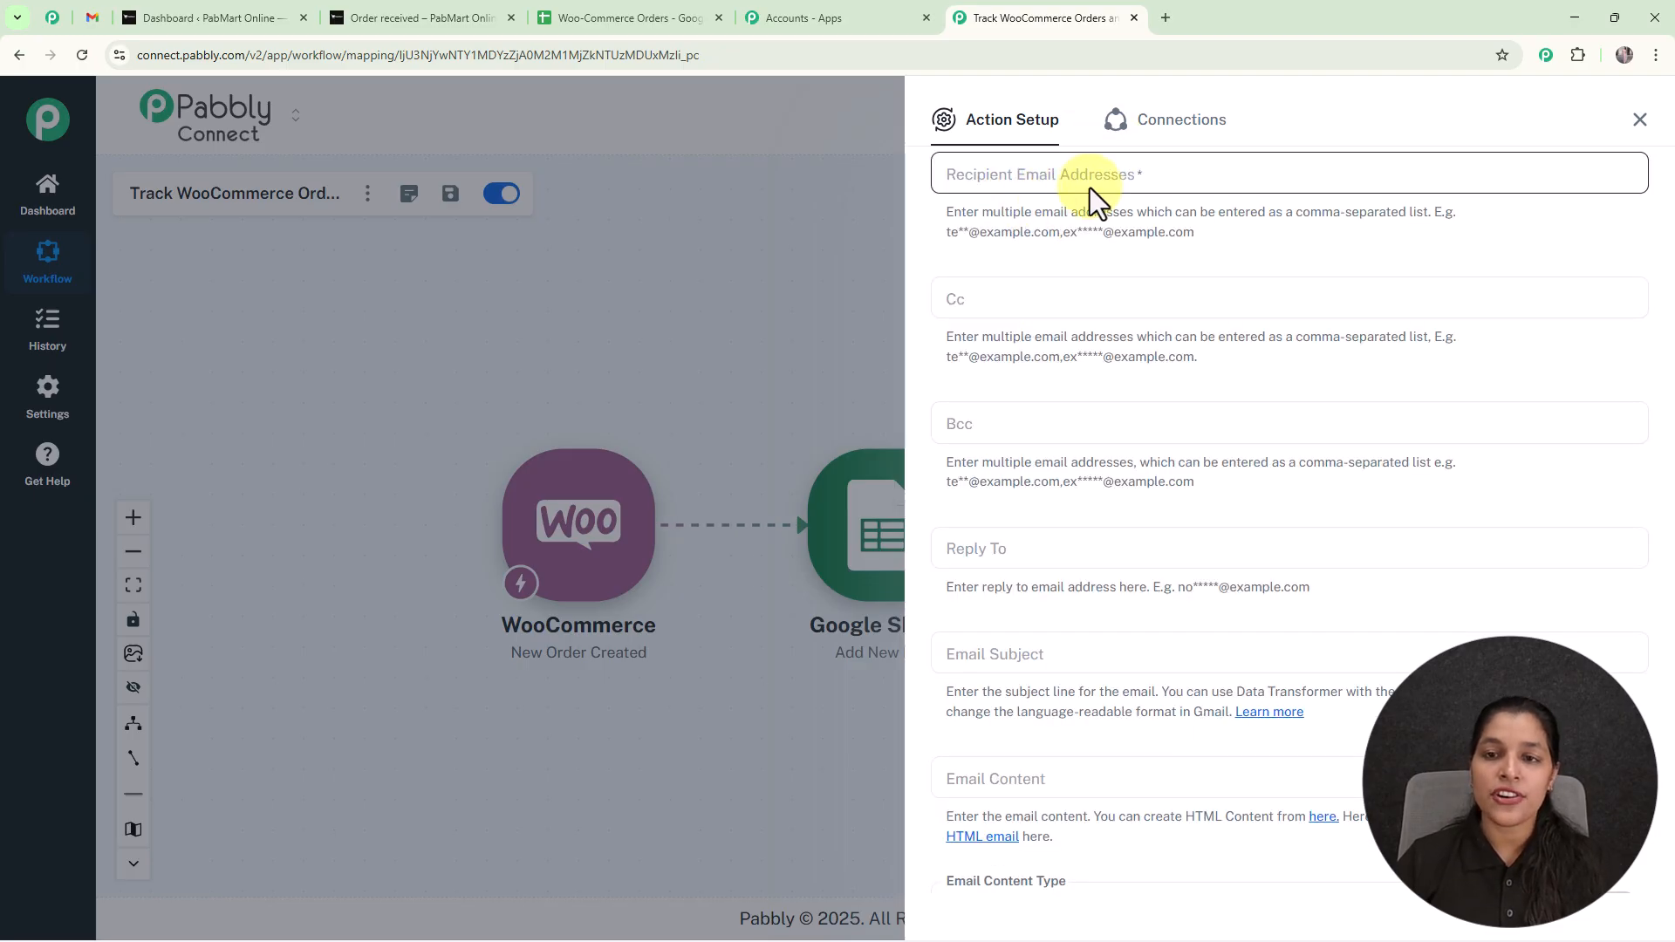
click(1088, 180)
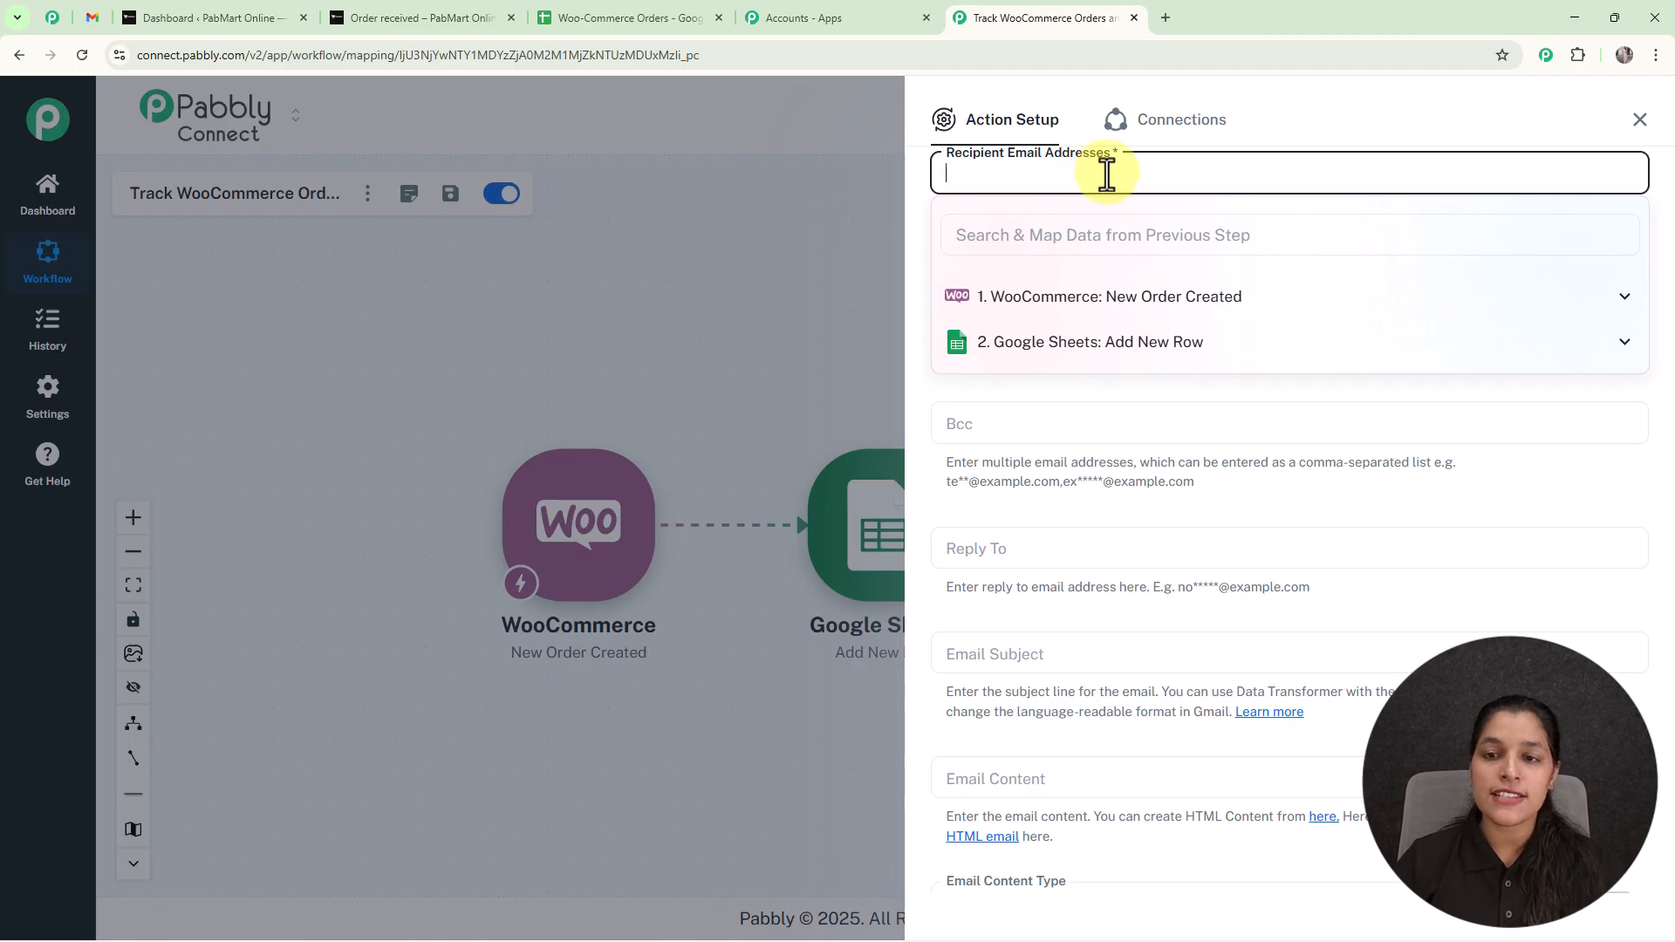
click(1234, 301)
scroll(1161, 437, down, 10)
click(1118, 236)
text(email)
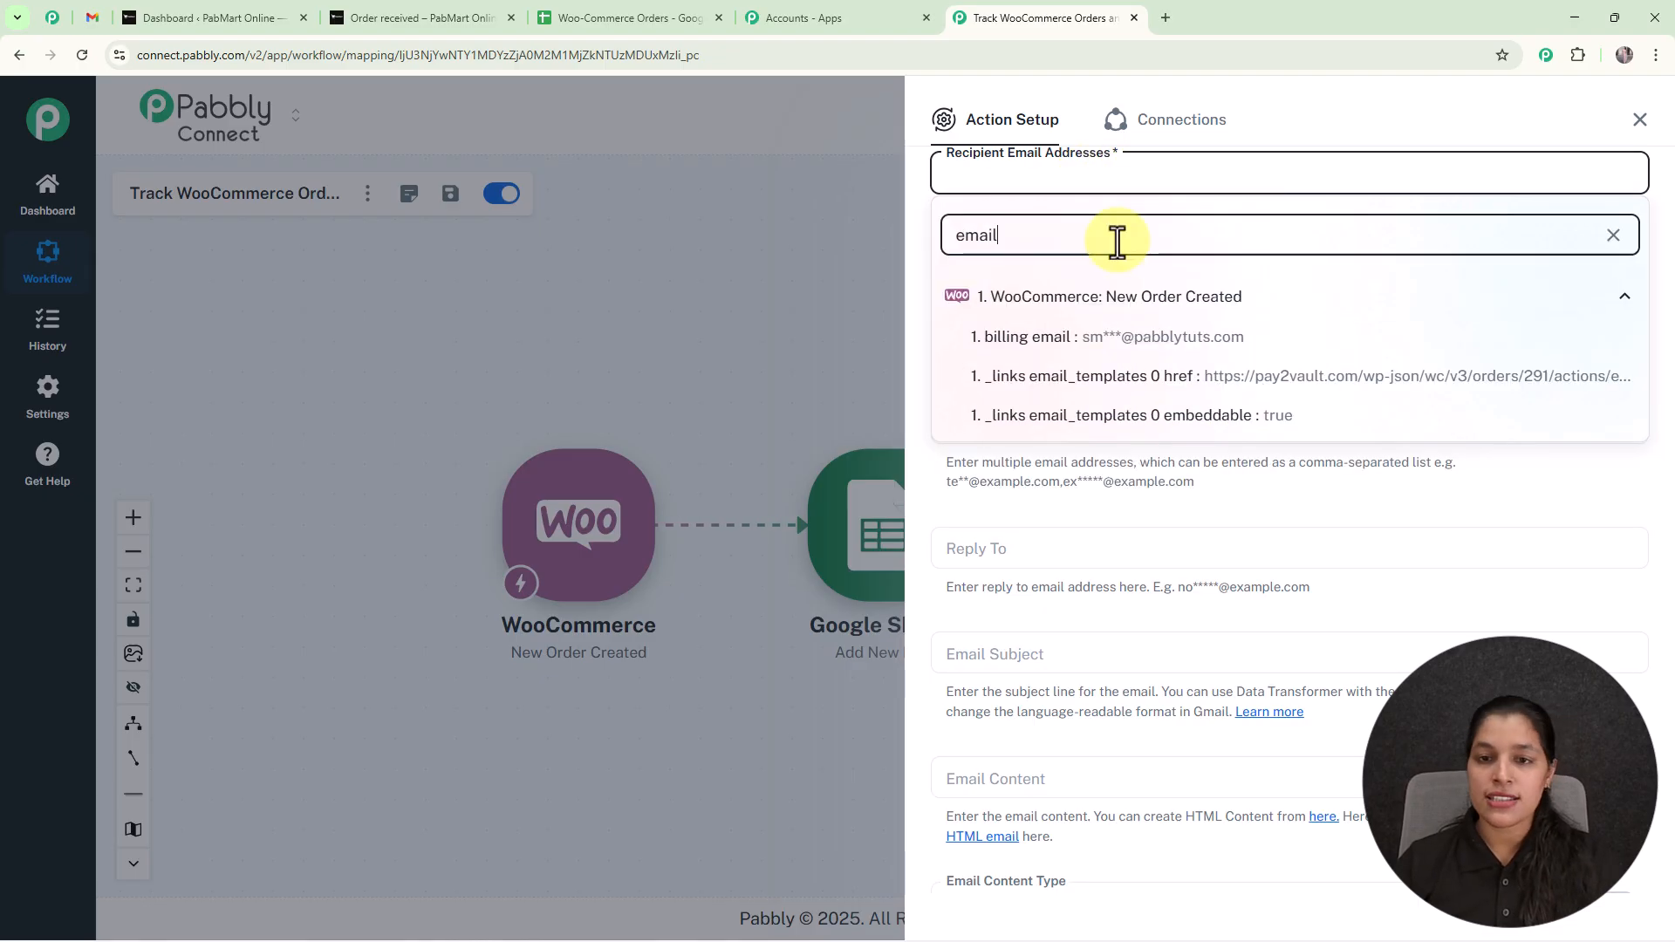
click(1132, 347)
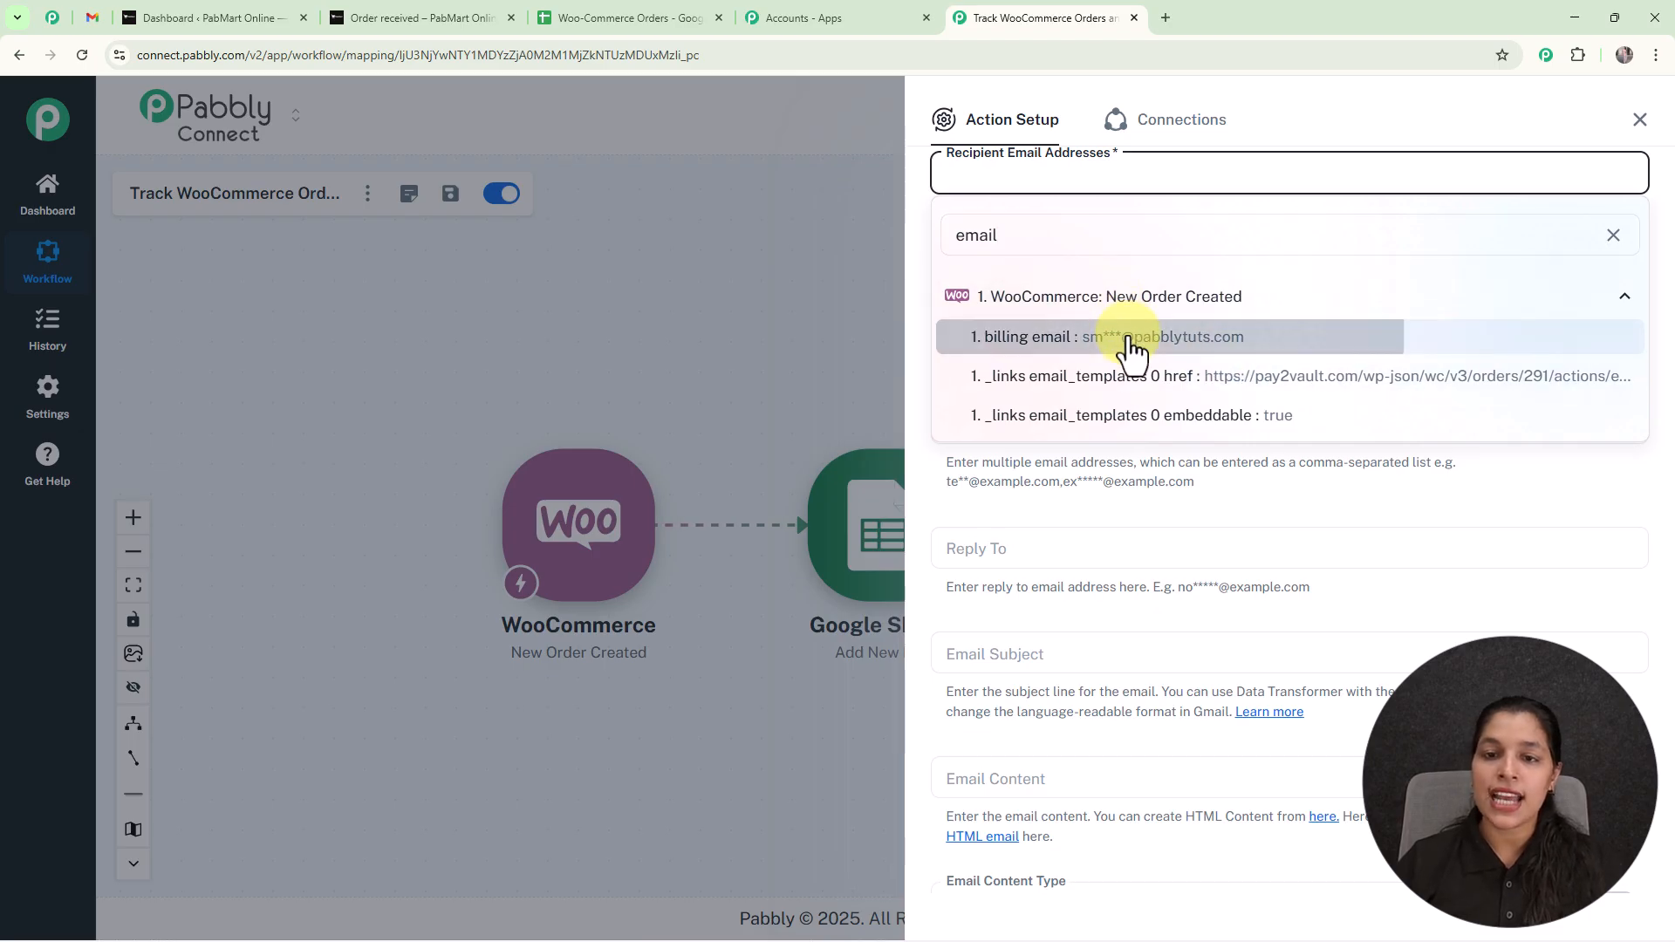
click(868, 251)
Set the email subject to "Thank You for Your Purchase! 🎉" and paste the prepared order thank-you message as the email content.
scroll(1067, 319, down, 1)
scroll(1066, 319, up, 1)
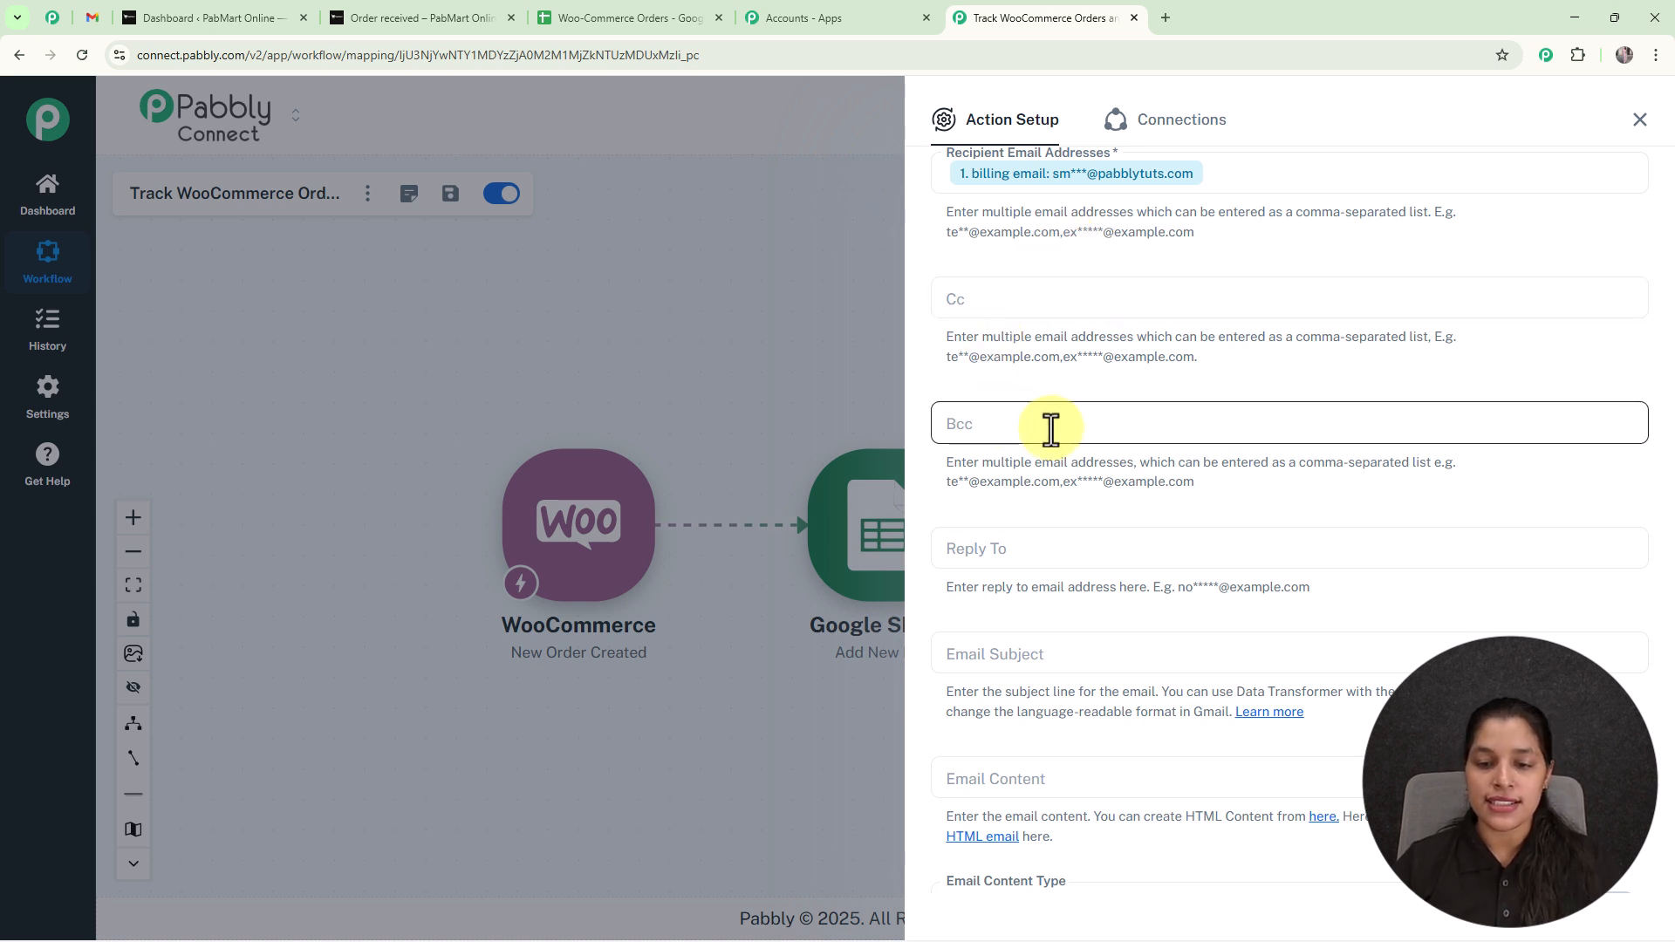
scroll(1051, 428, down, 5)
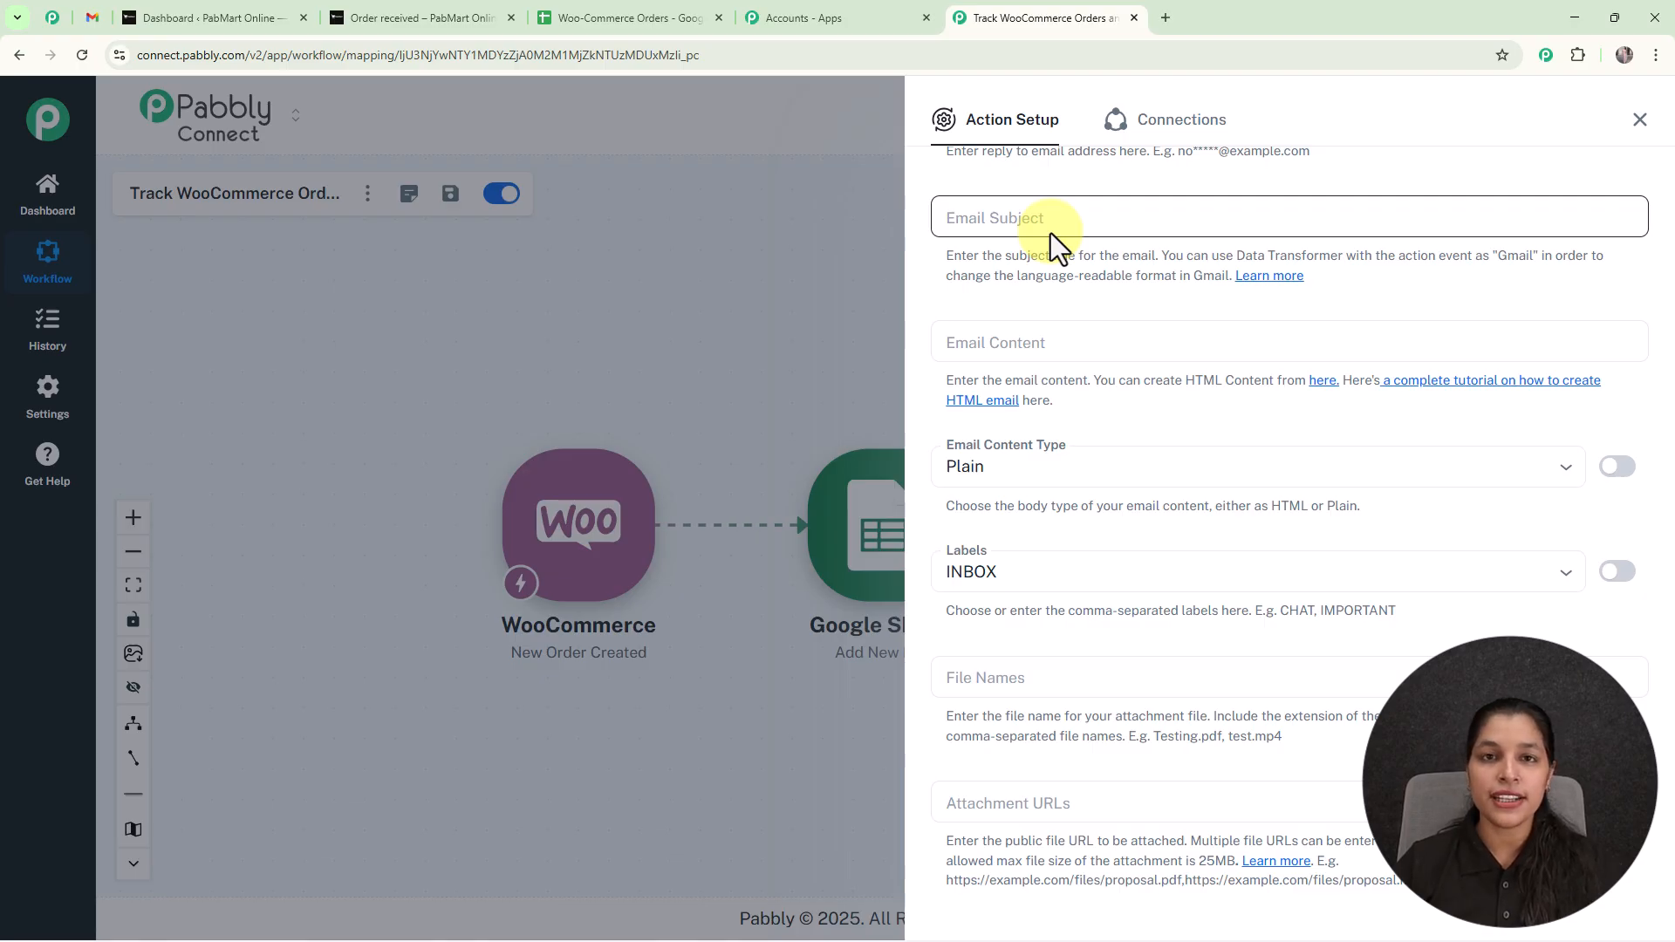
click(1051, 229)
text(Thank You for Your Purchase! 🎉)
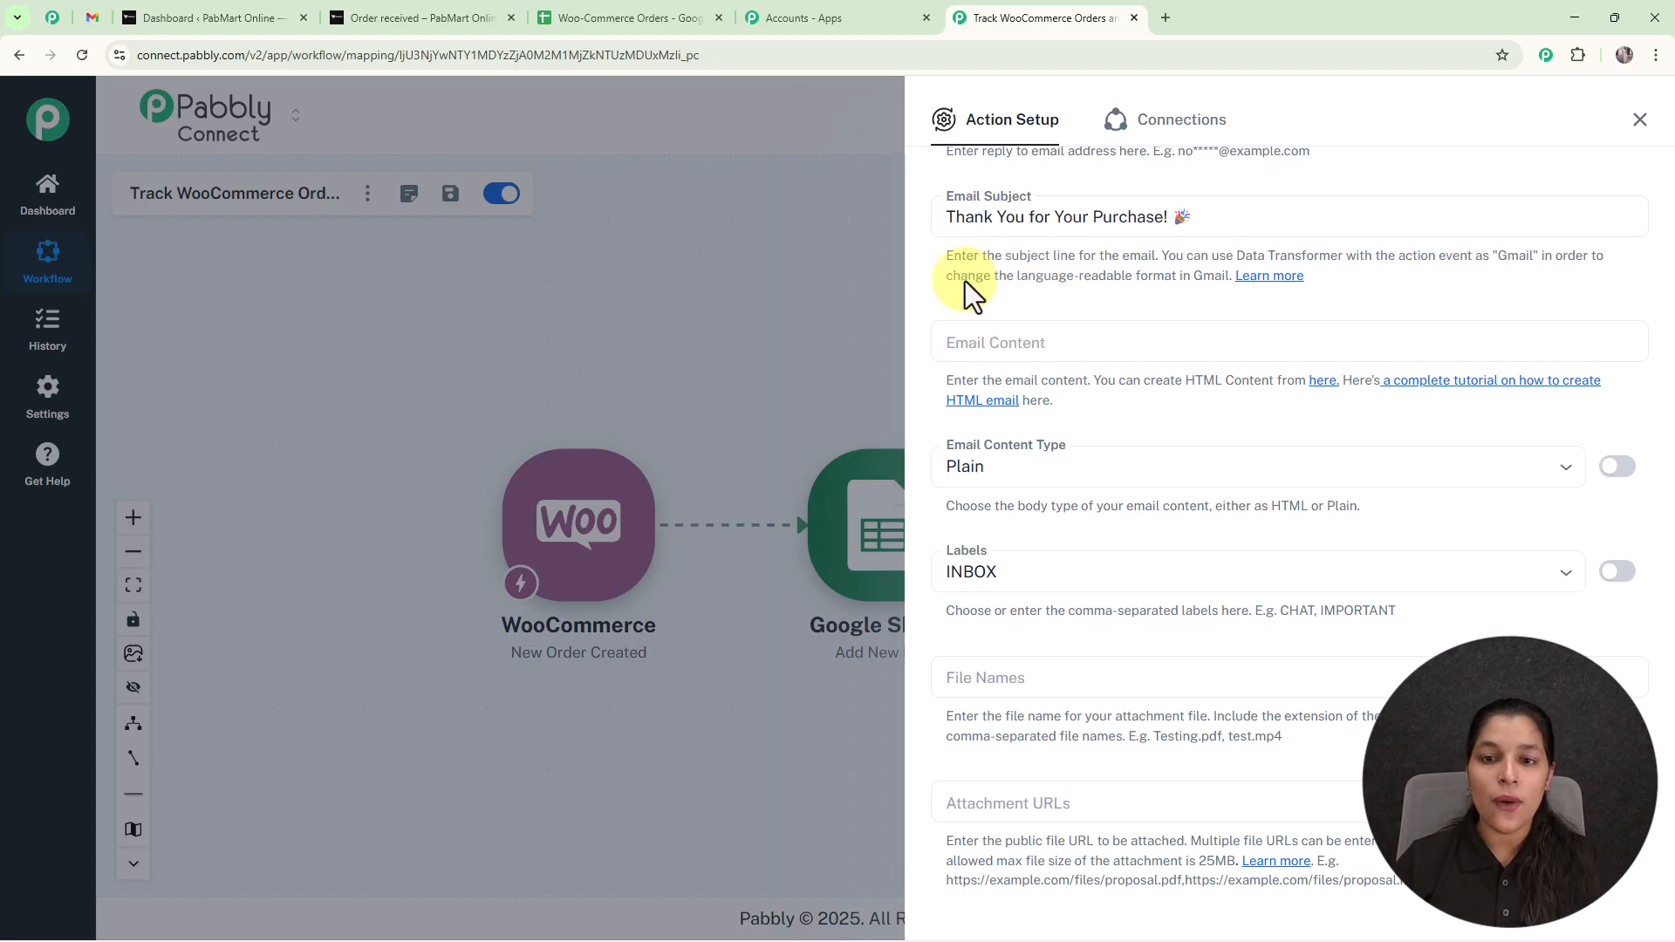
click(1069, 345)
key(ctrl+v)
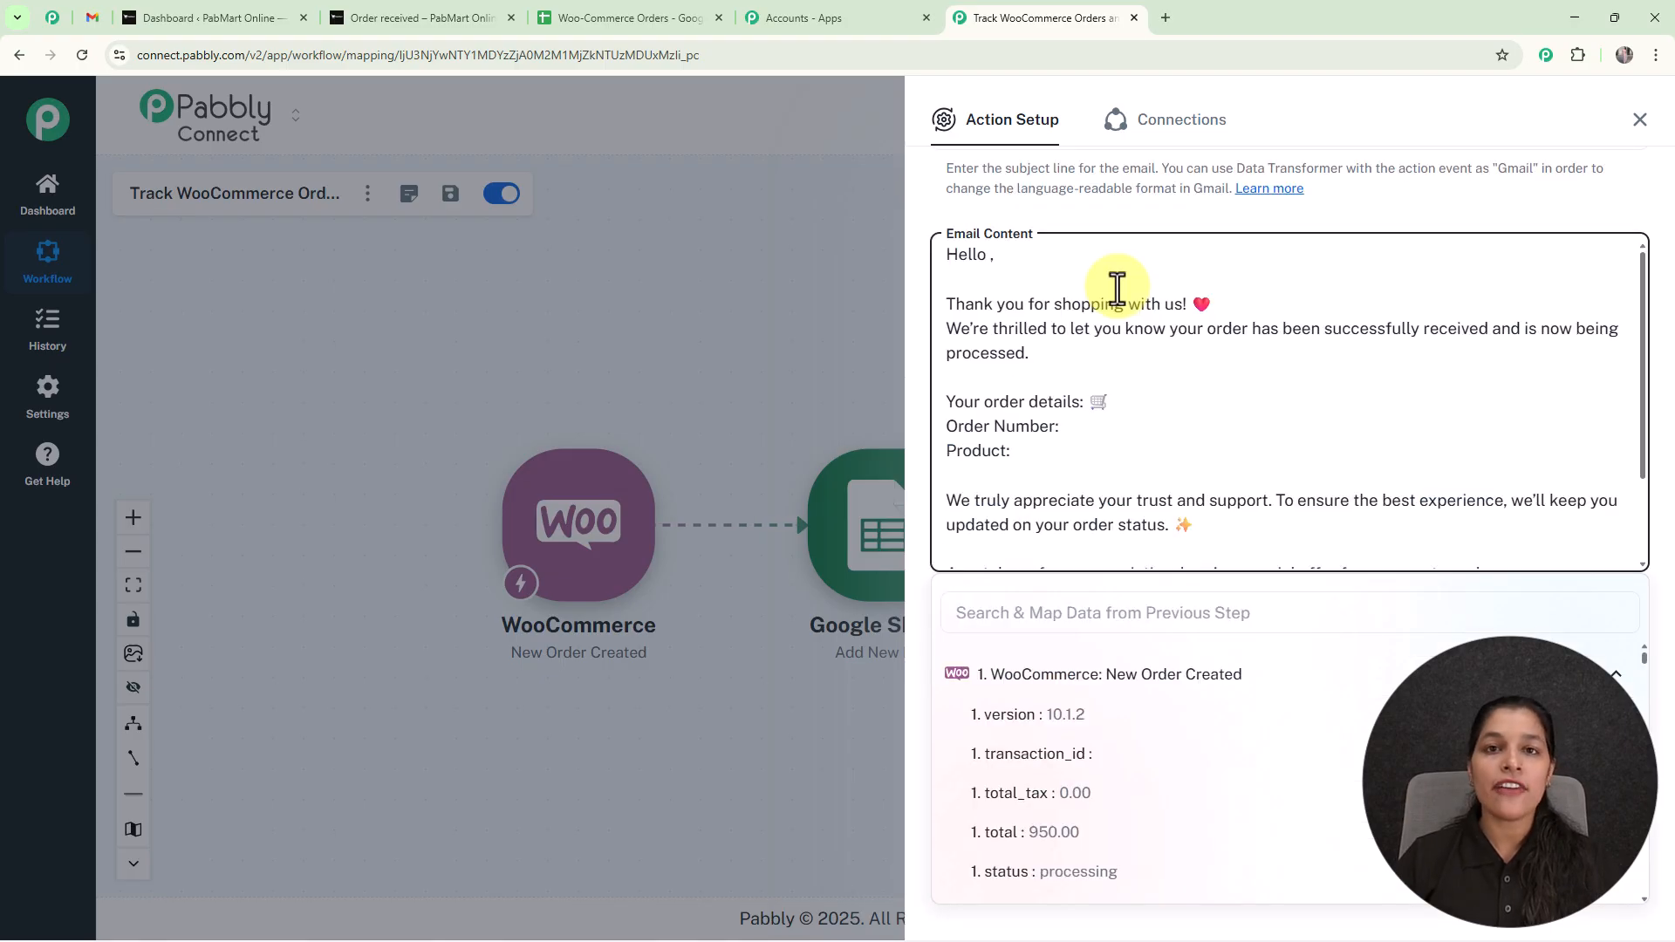
Insert the WooCommerce shipping first_name and shipping last_name values after Hello in the email greeting.
click(986, 255)
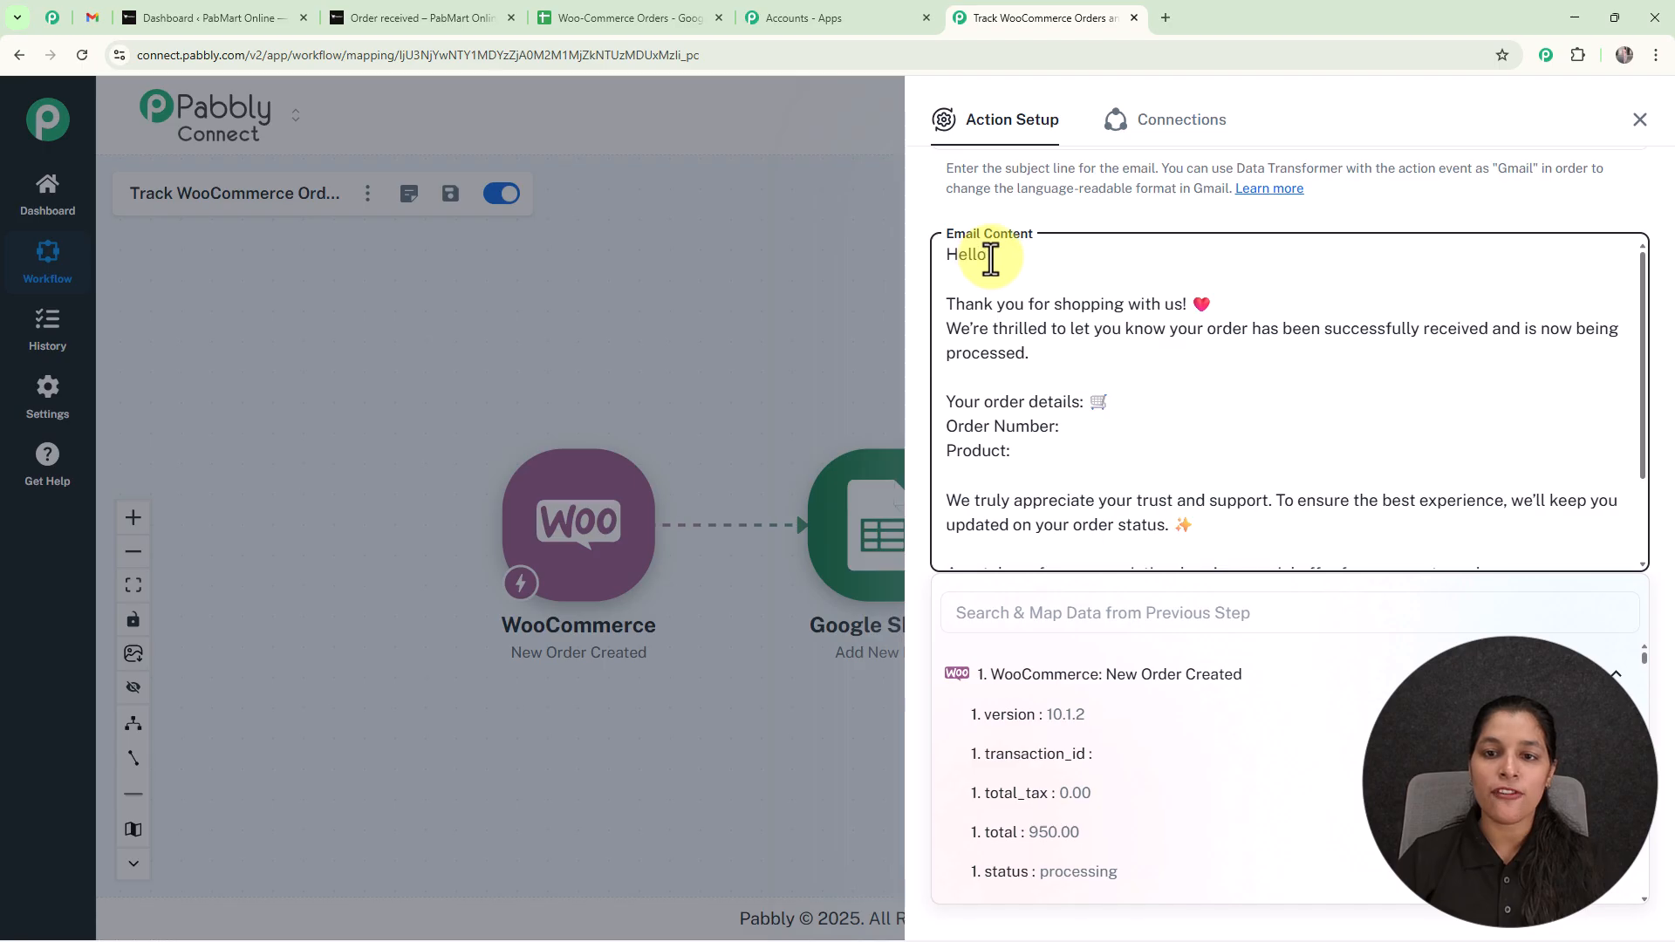
click(1118, 615)
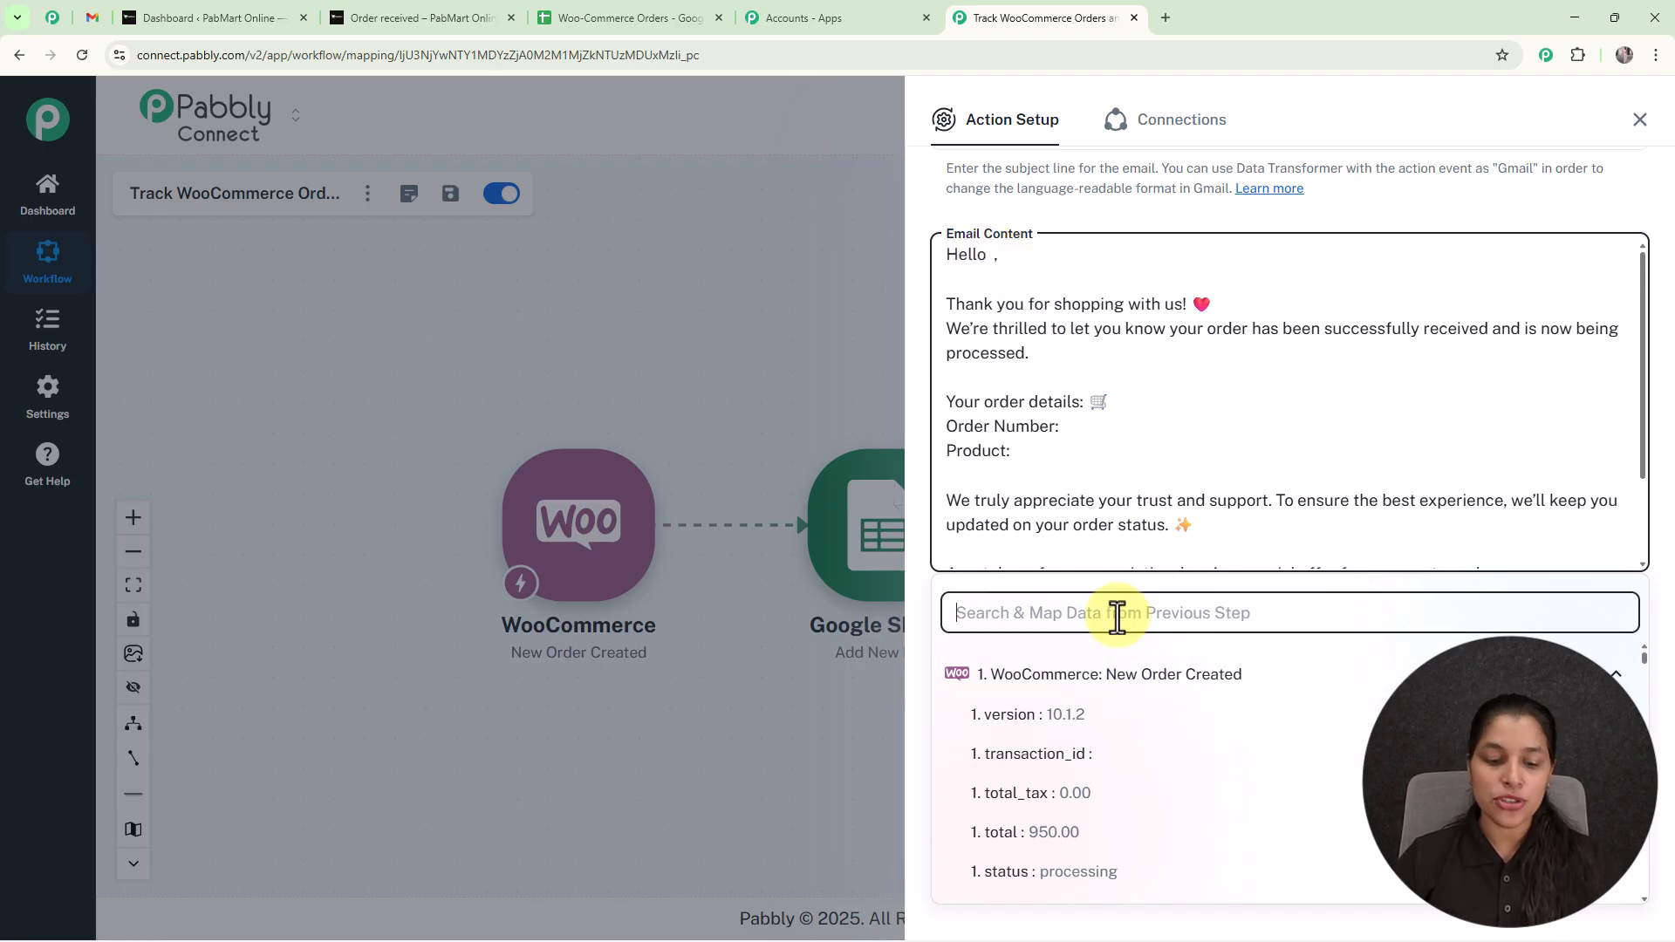
text(nam)
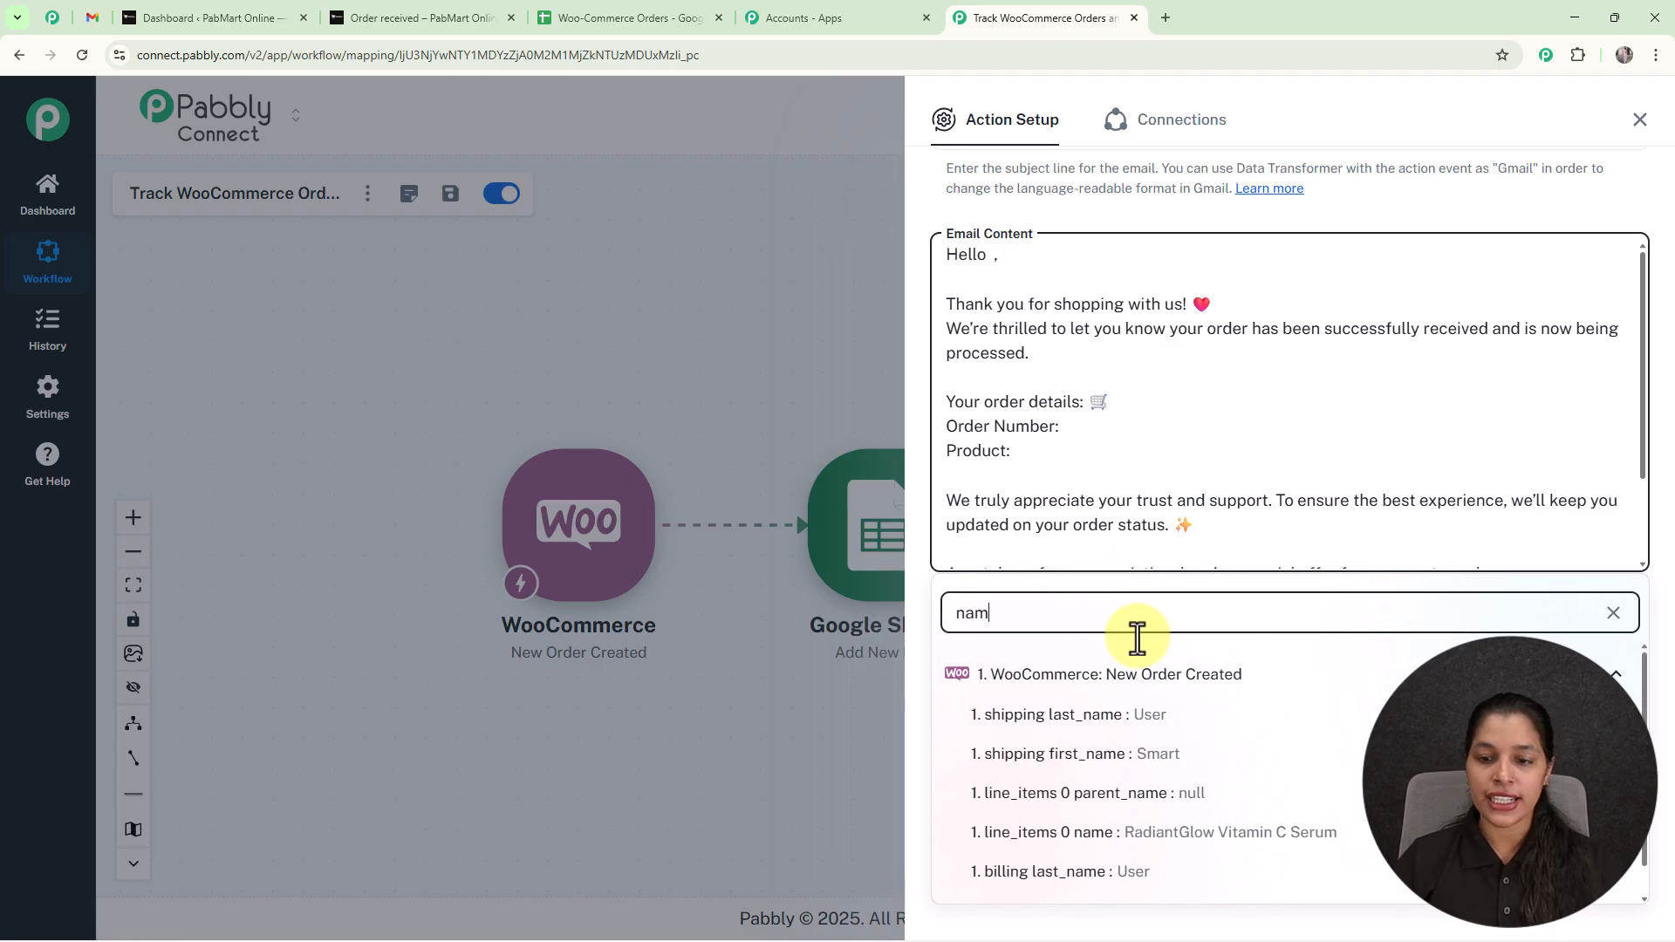
click(1172, 765)
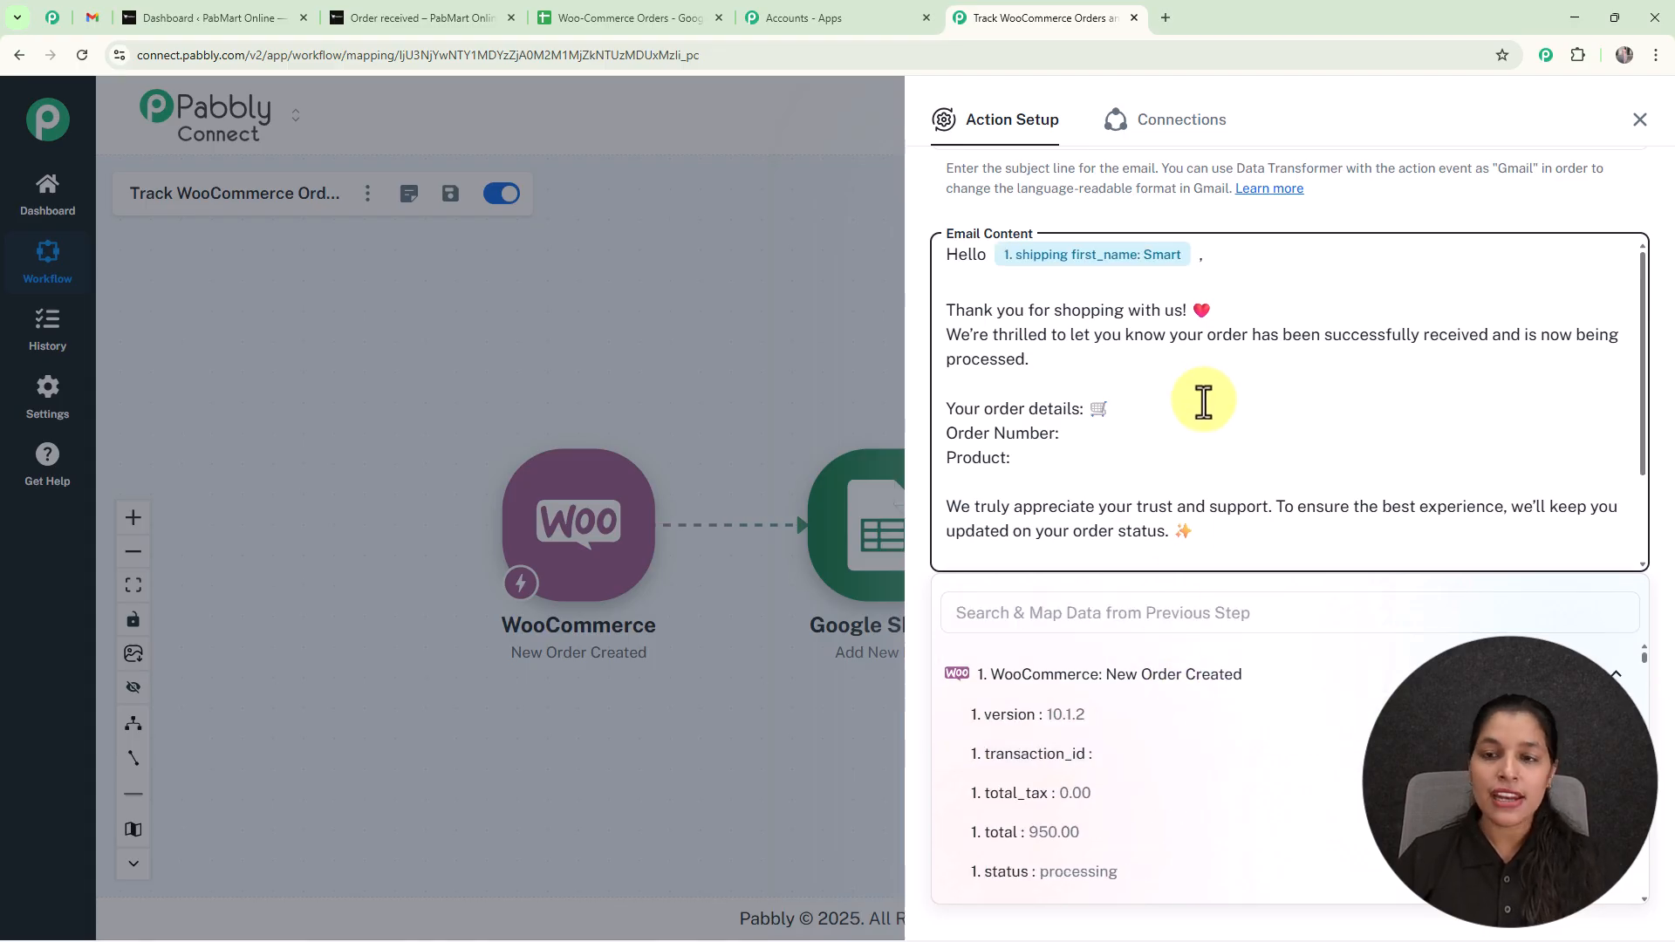
click(1131, 612)
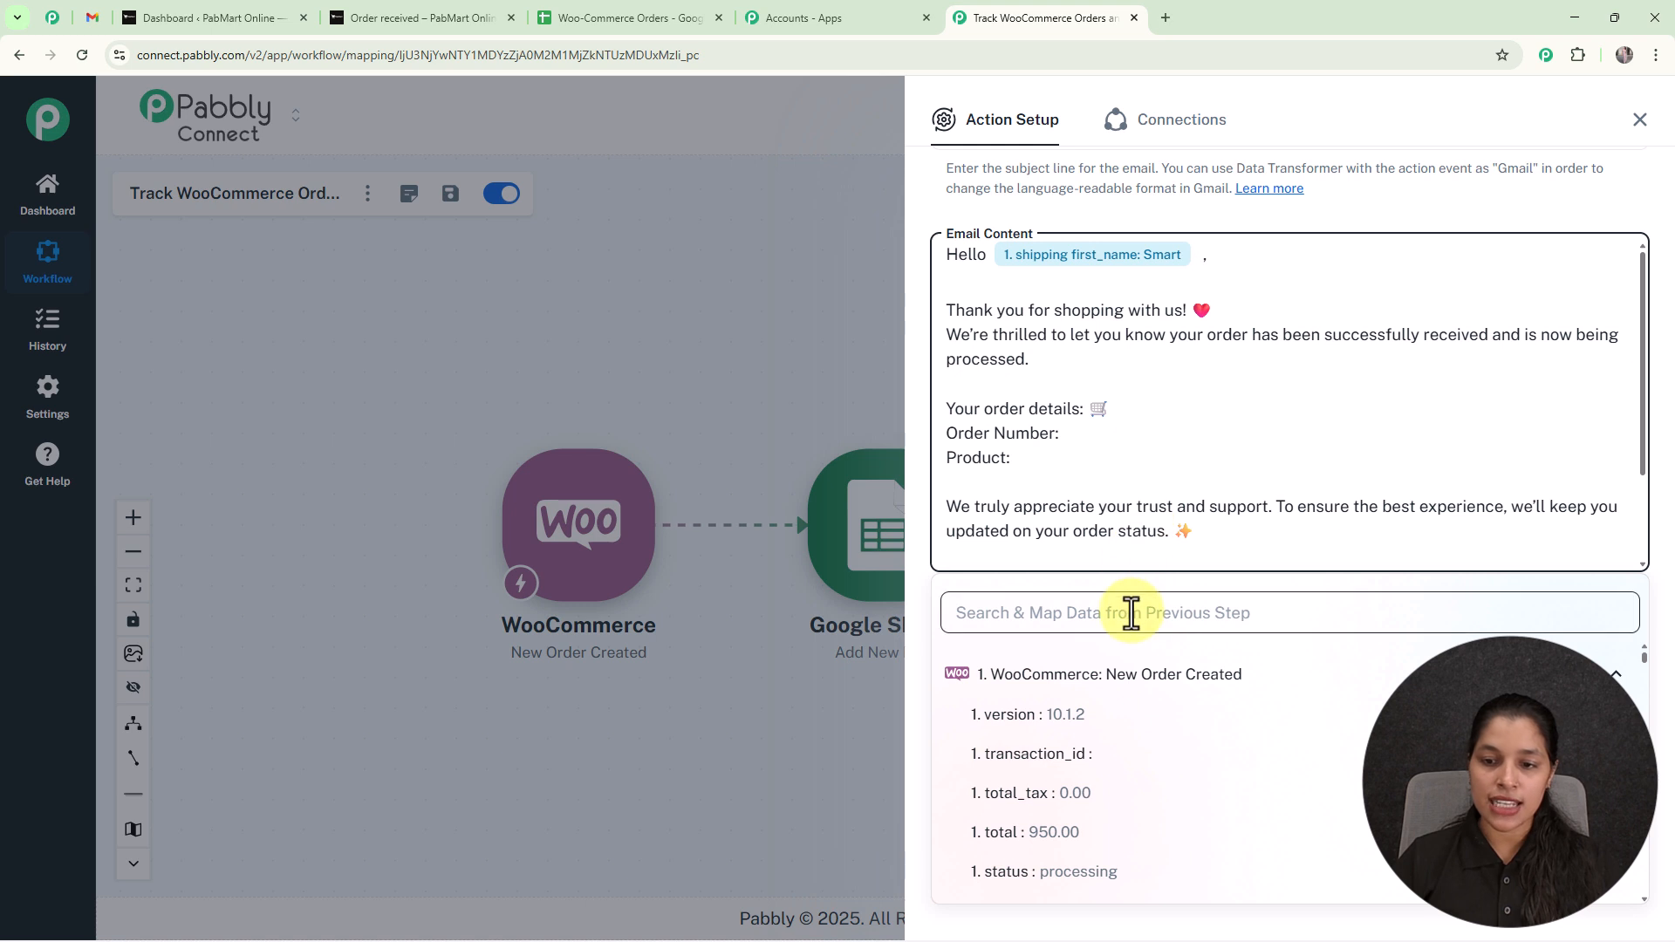
text(na)
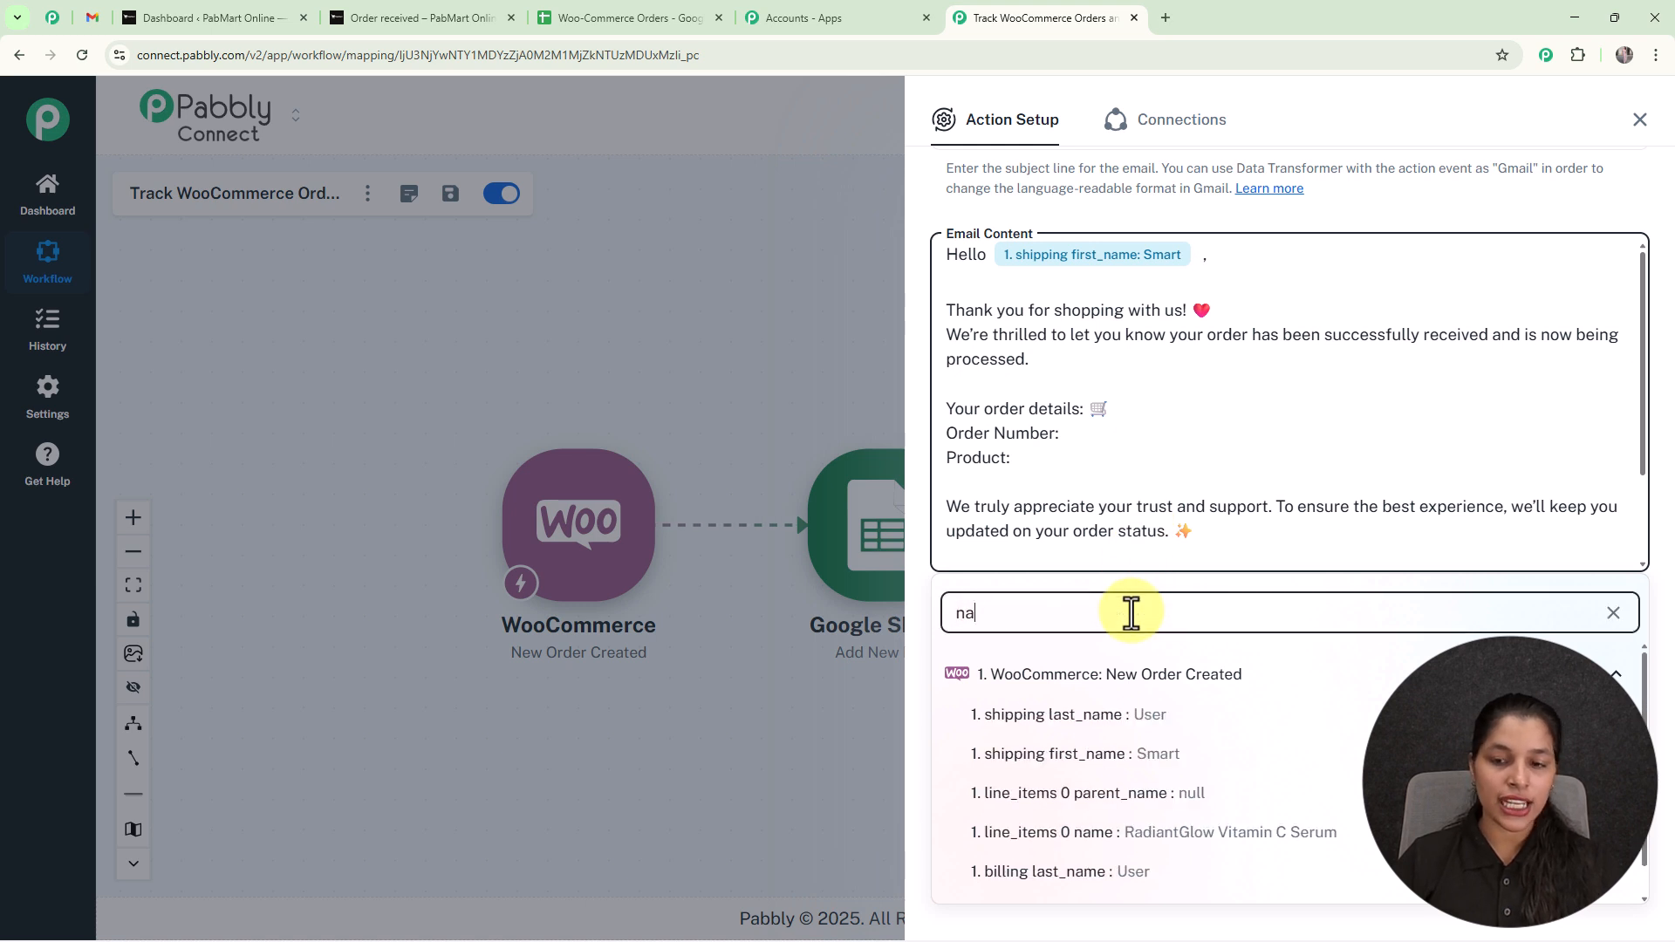
text(m)
click(1156, 723)
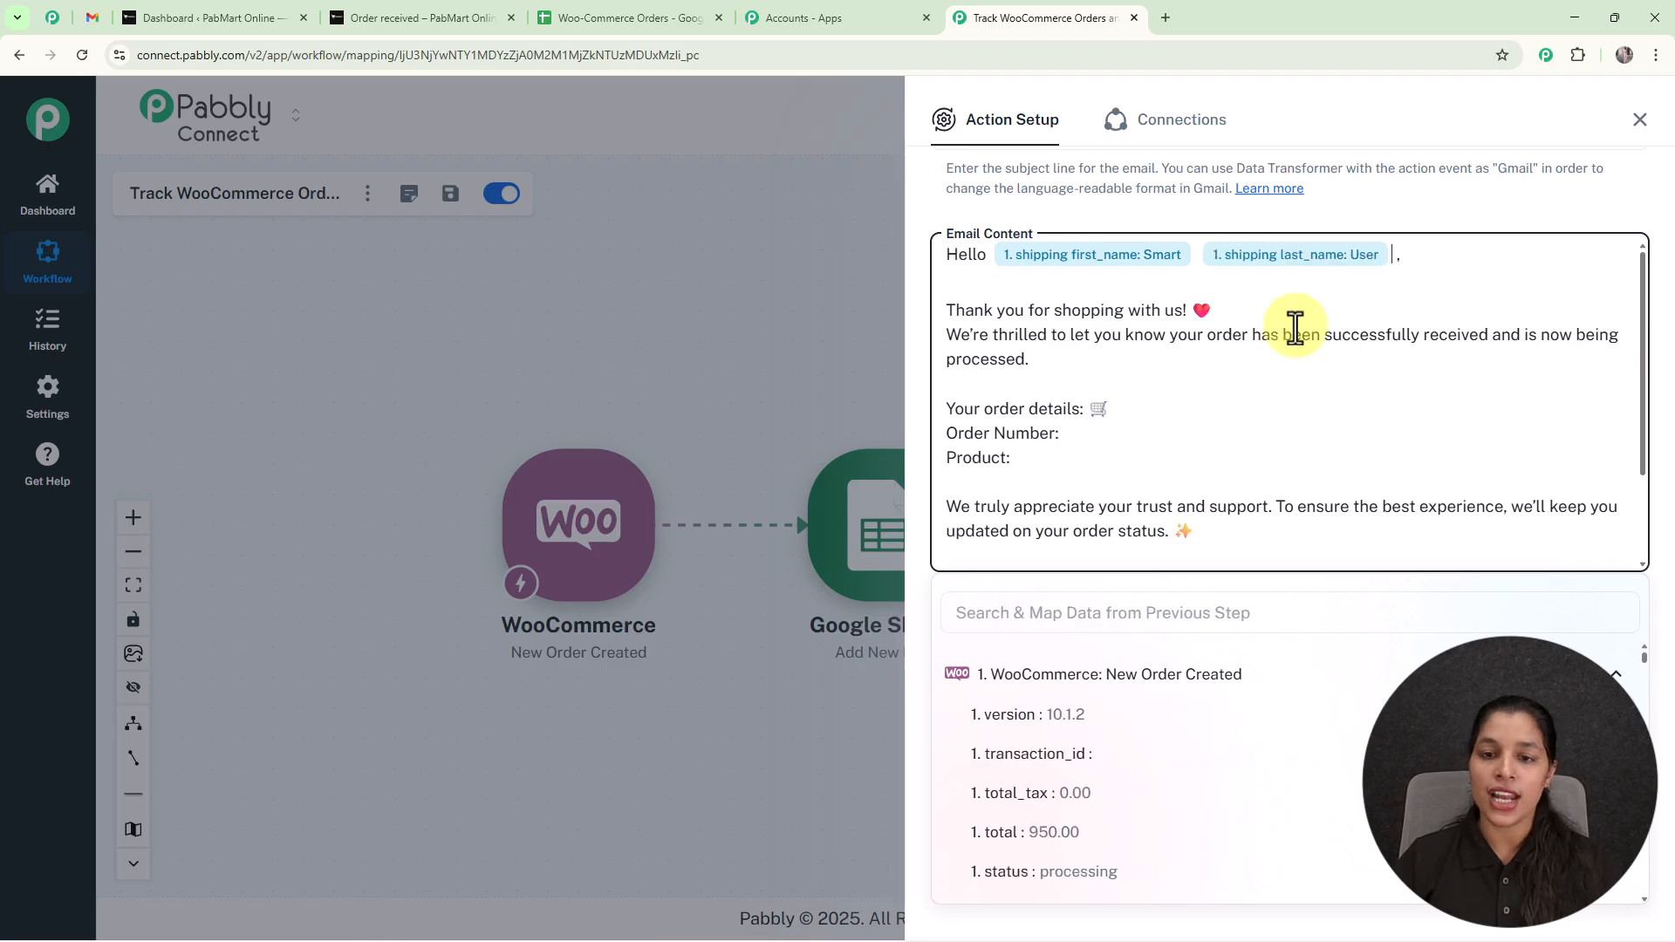
Insert the WooCommerce order's number value after Order Number in the email content.
click(1051, 432)
click(1059, 625)
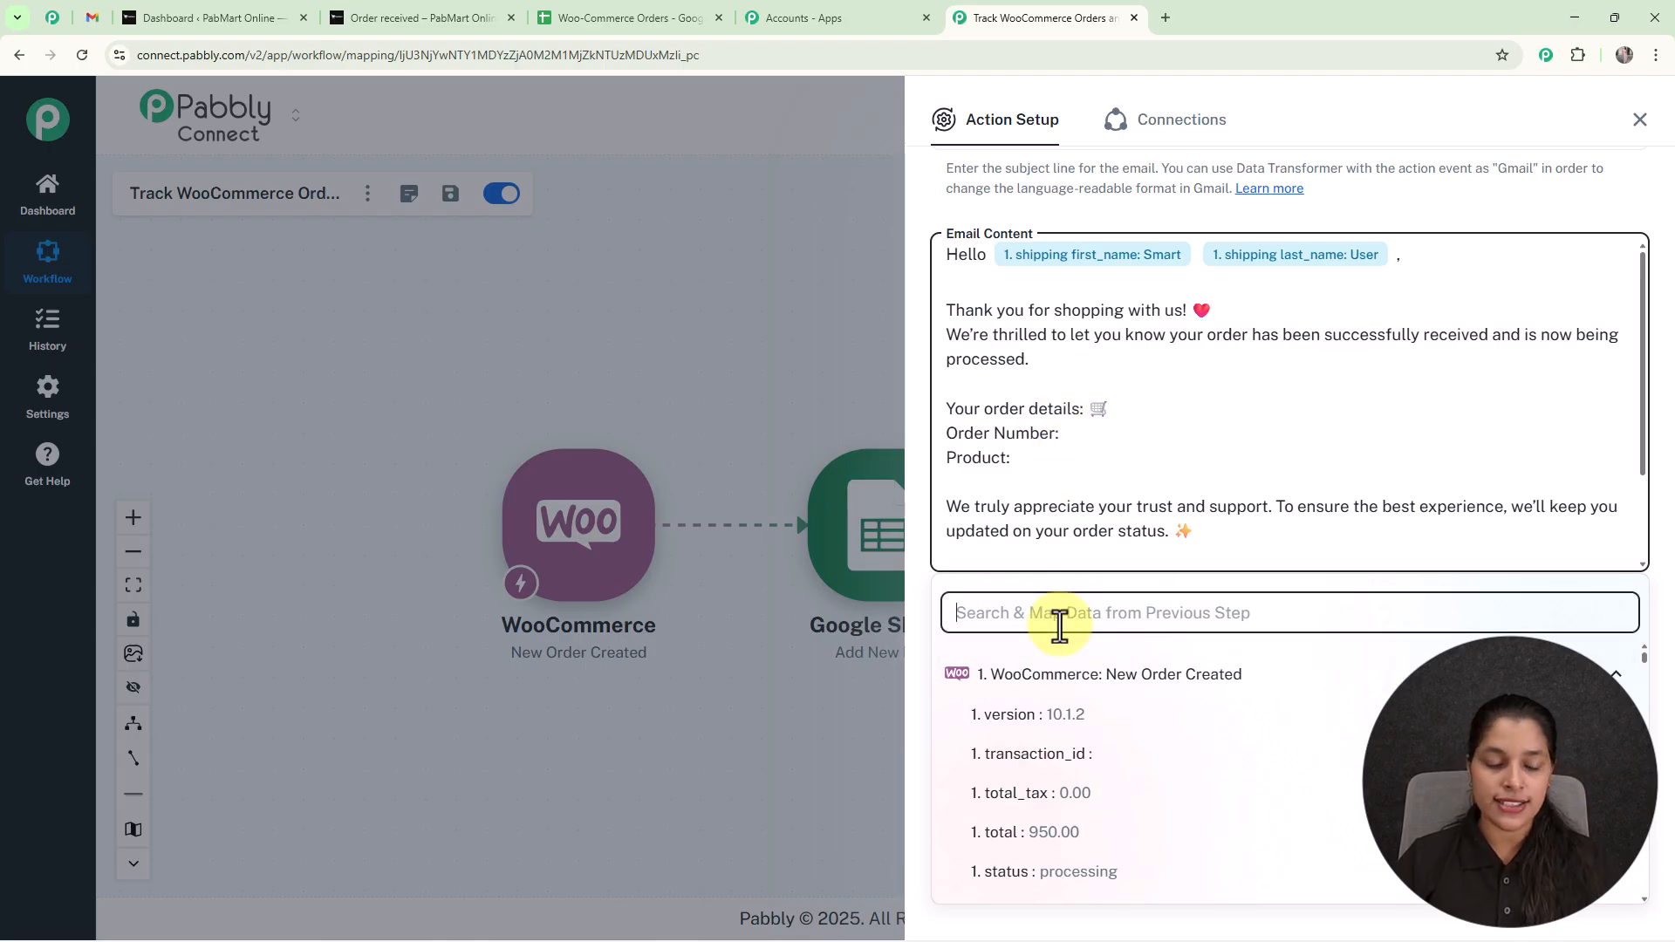
text(nu)
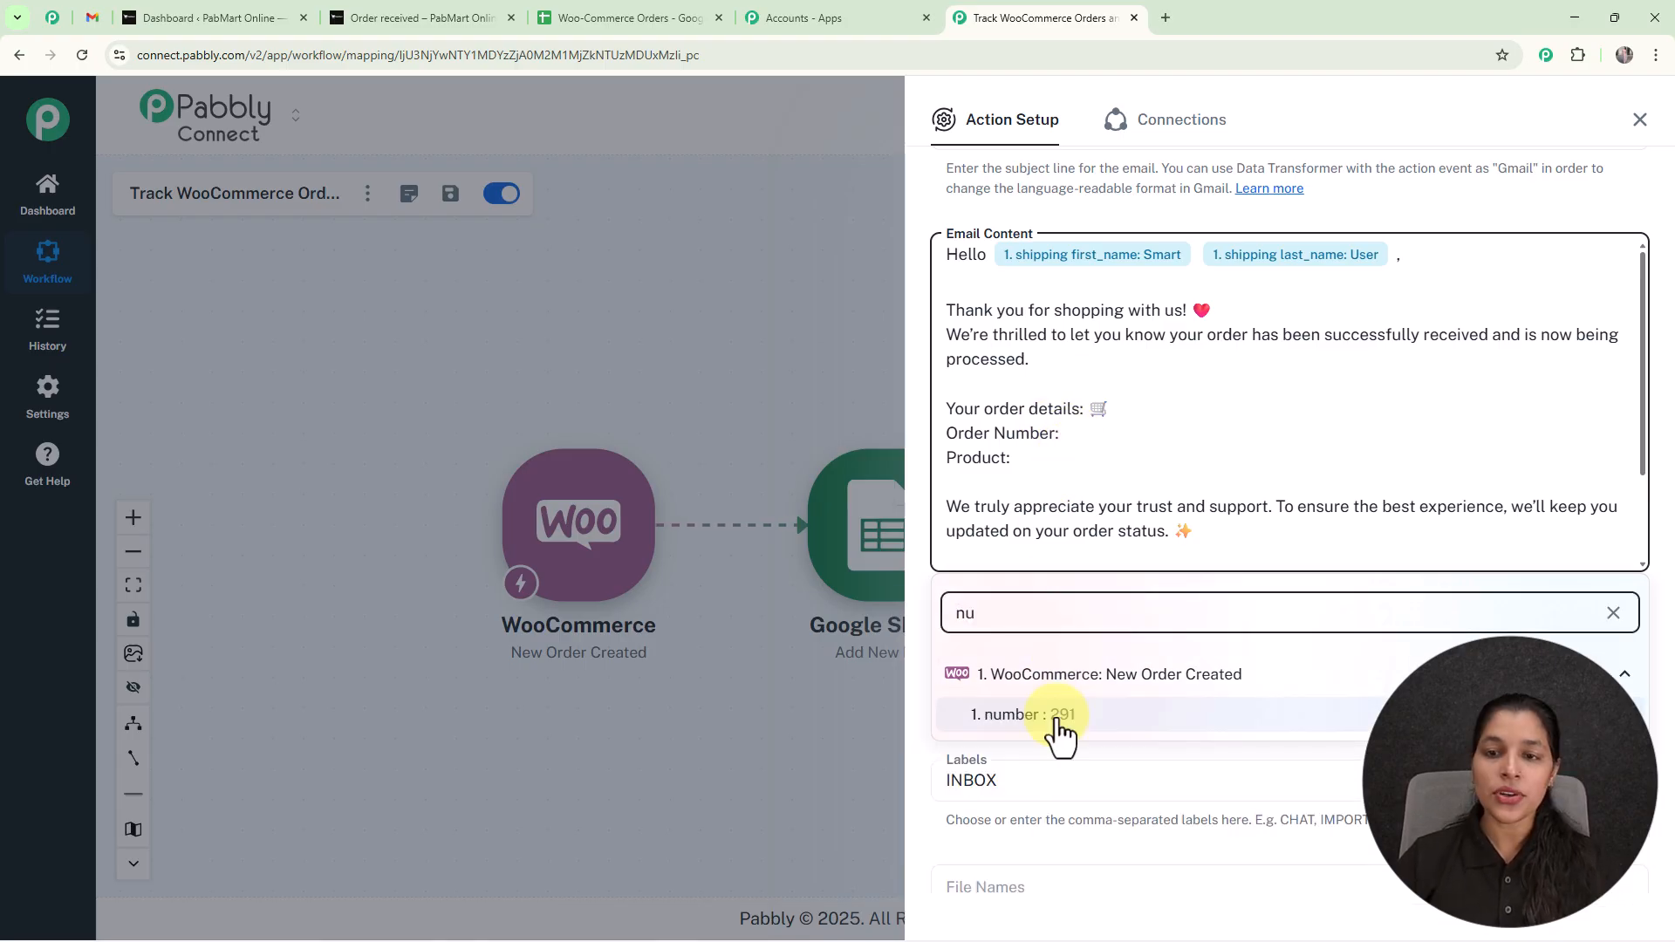
click(1059, 731)
Insert the WooCommerce order's line_items 0 name value after Product in the email content.
click(1024, 472)
click(1026, 613)
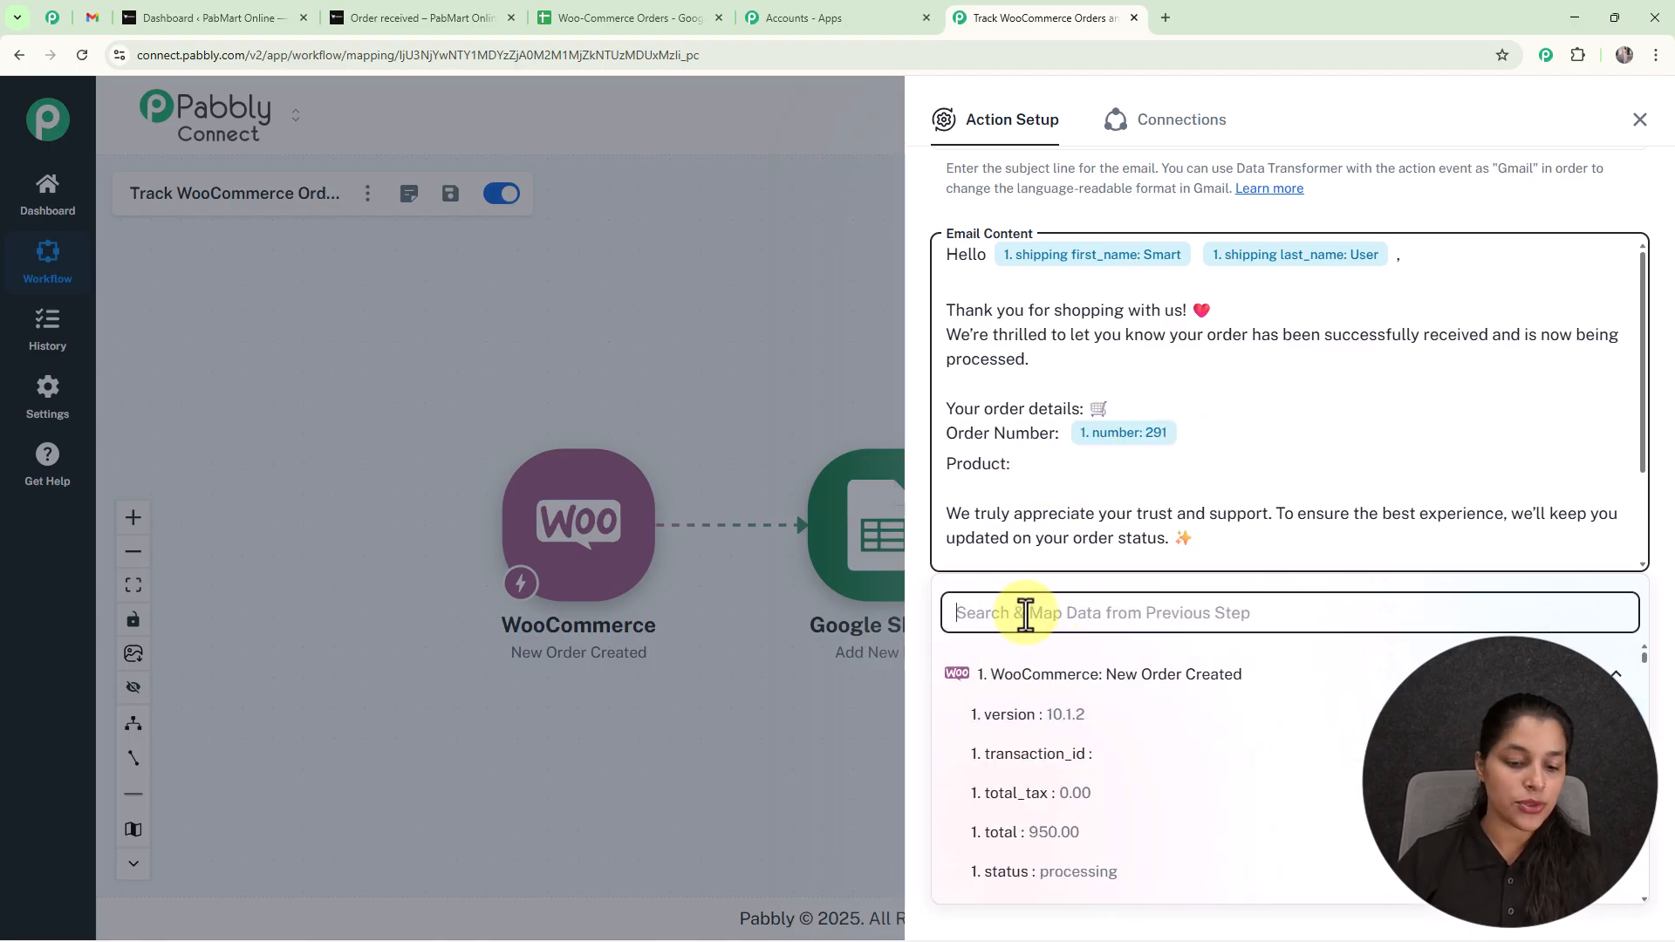
text(u)
key(BackSpace)
text(item)
scroll(1234, 748, down, 5)
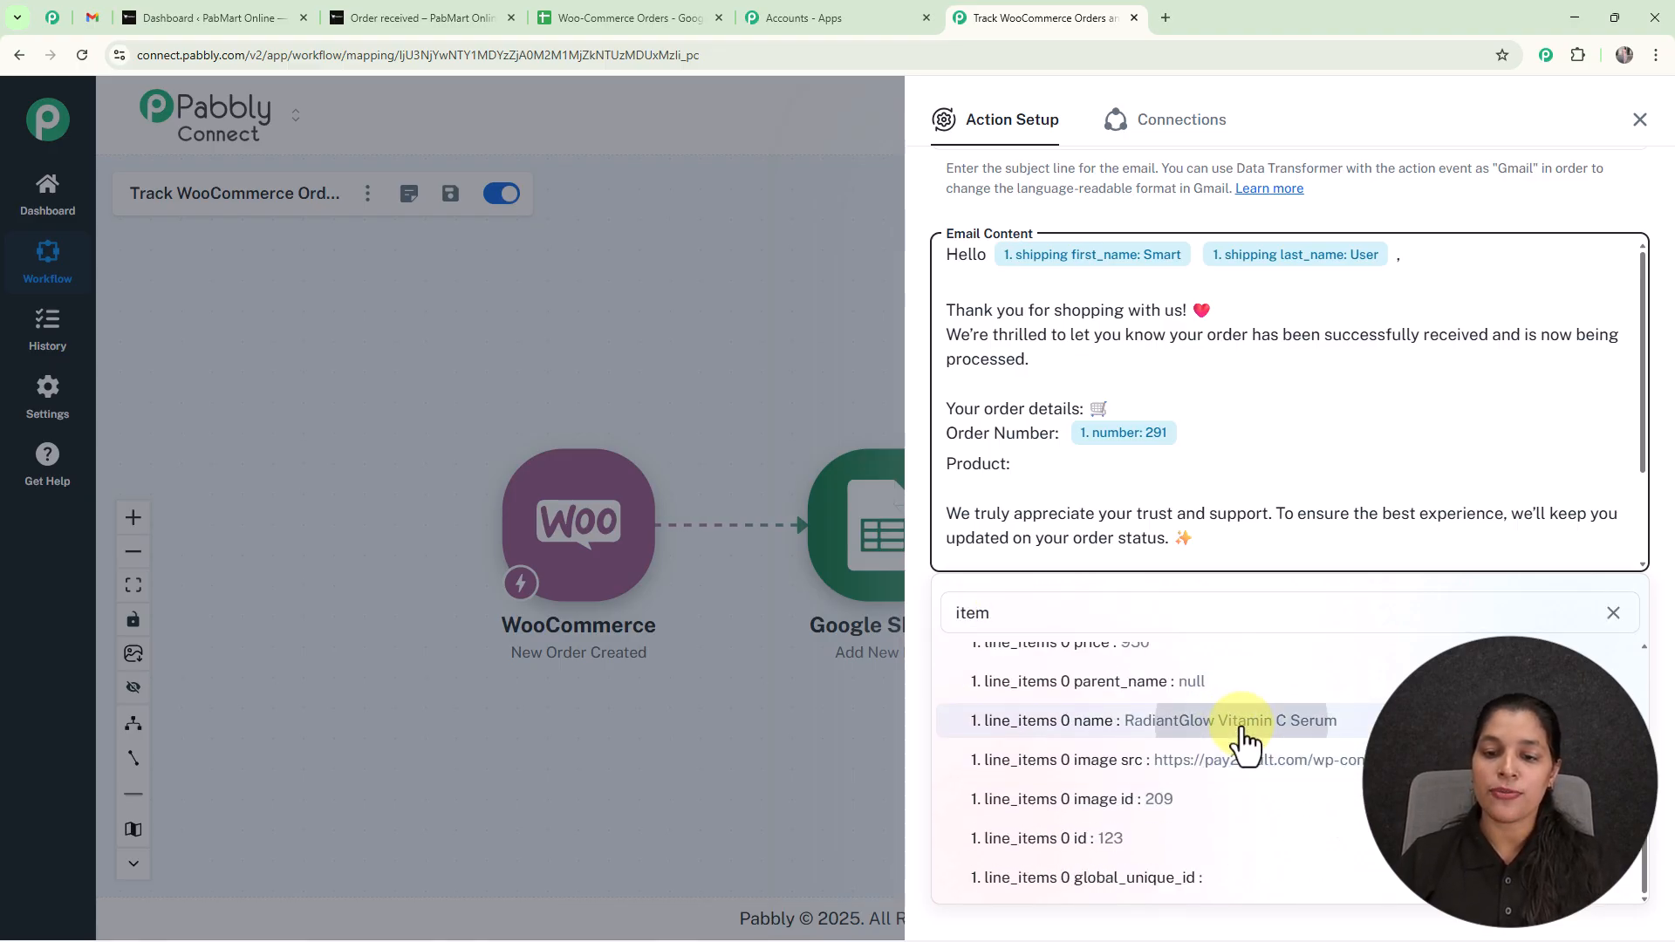
click(1245, 742)
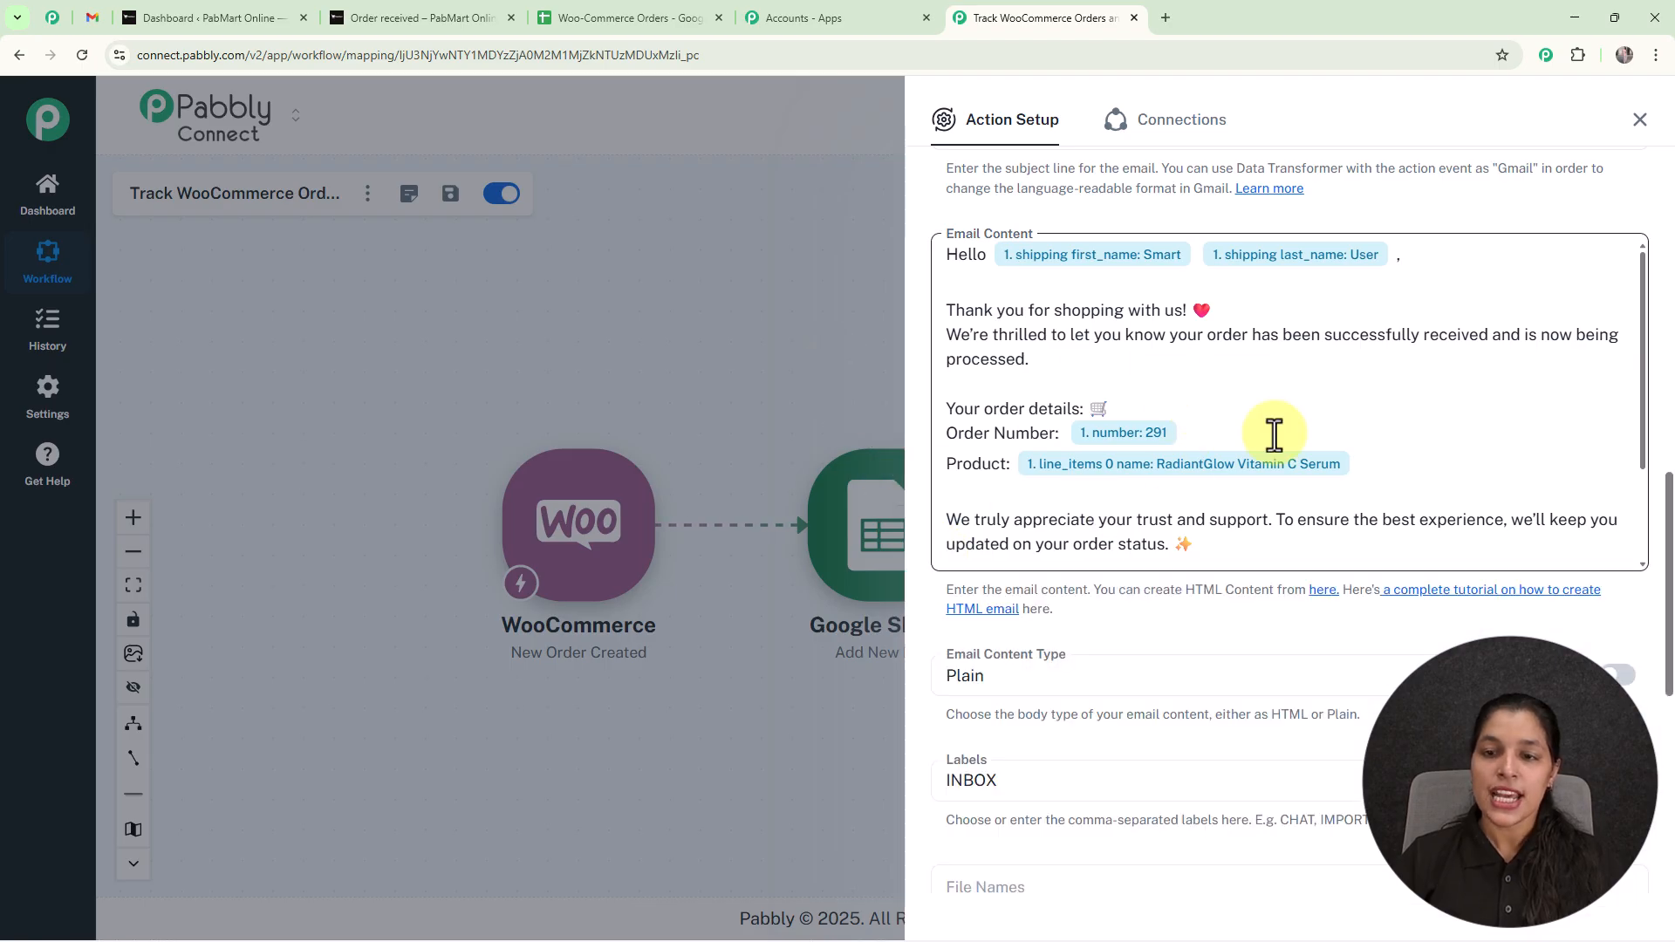
Review the completed email content down to its closing and check the Email Content Type options.
scroll(1271, 419, up, 2)
scroll(1274, 422, down, 2)
scroll(1316, 561, down, 7)
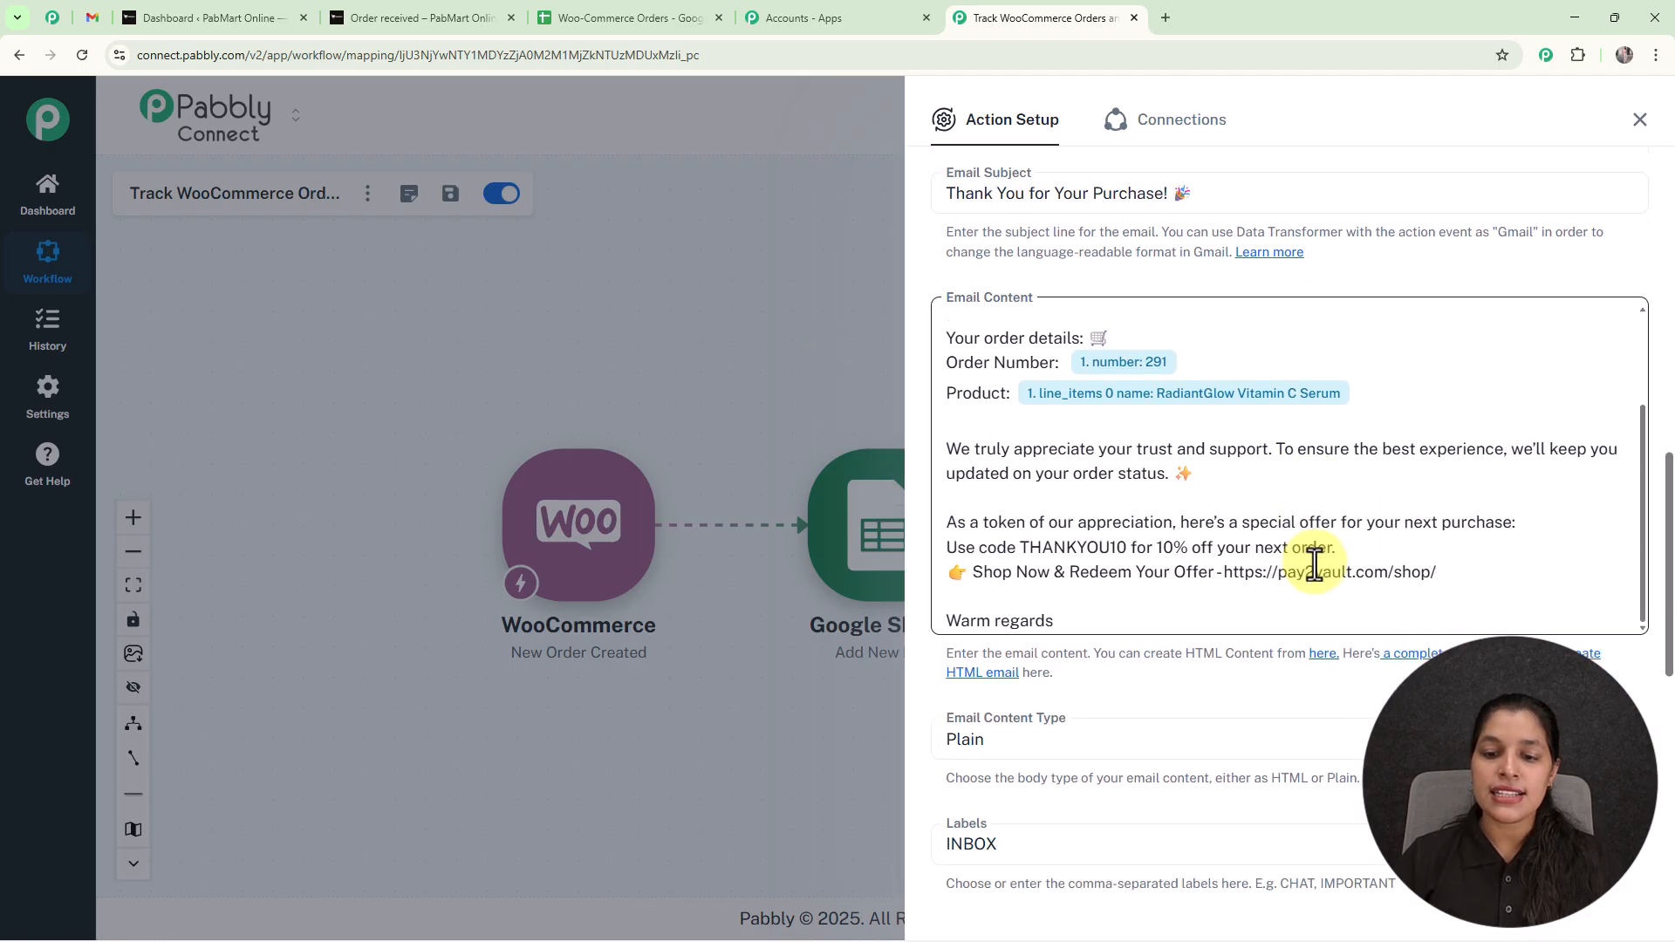
scroll(1316, 549, up, 3)
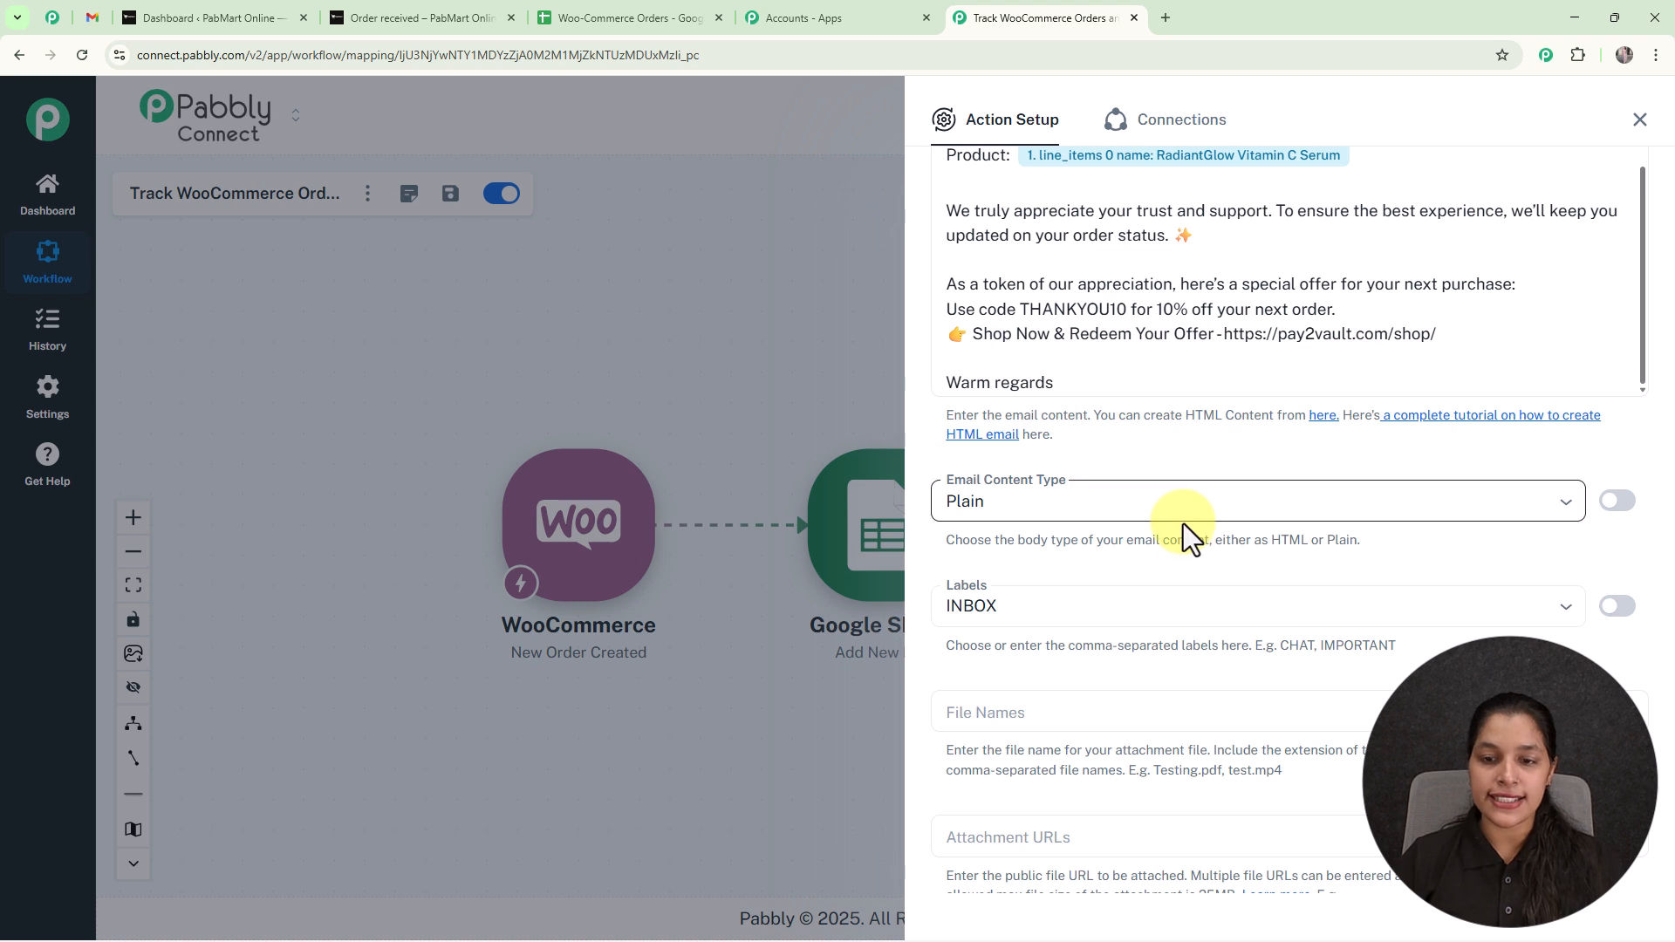
click(1558, 506)
click(1107, 458)
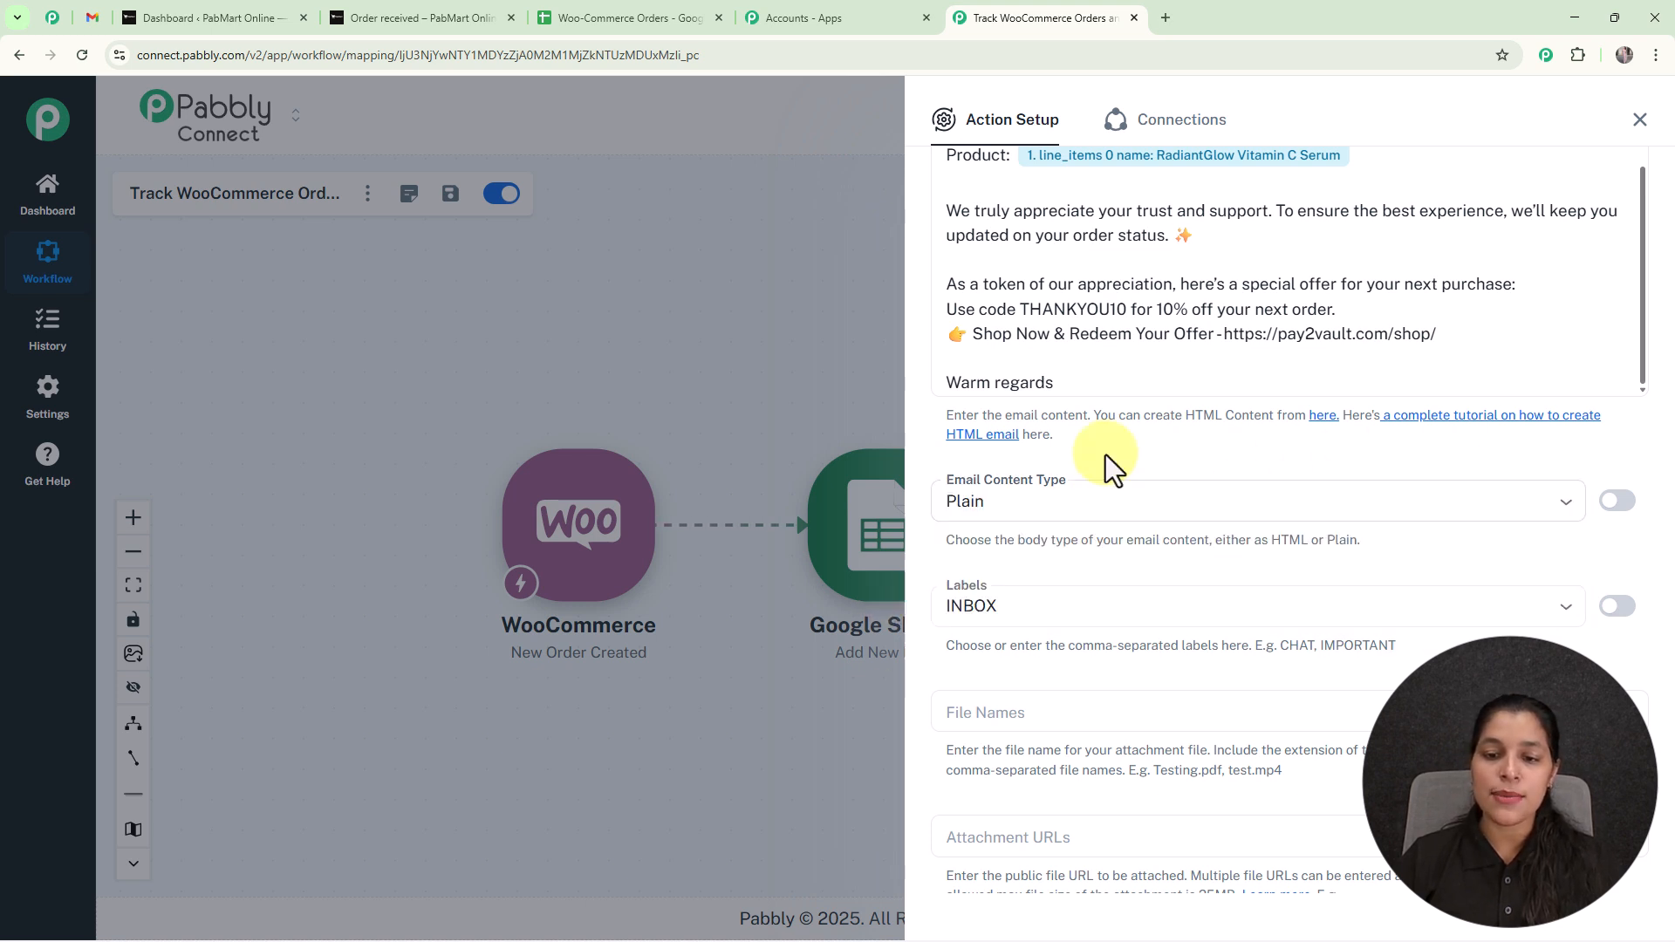
Save the Gmail action and send a test request, leaving the attachment and signature fields empty.
scroll(1096, 513, down, 4)
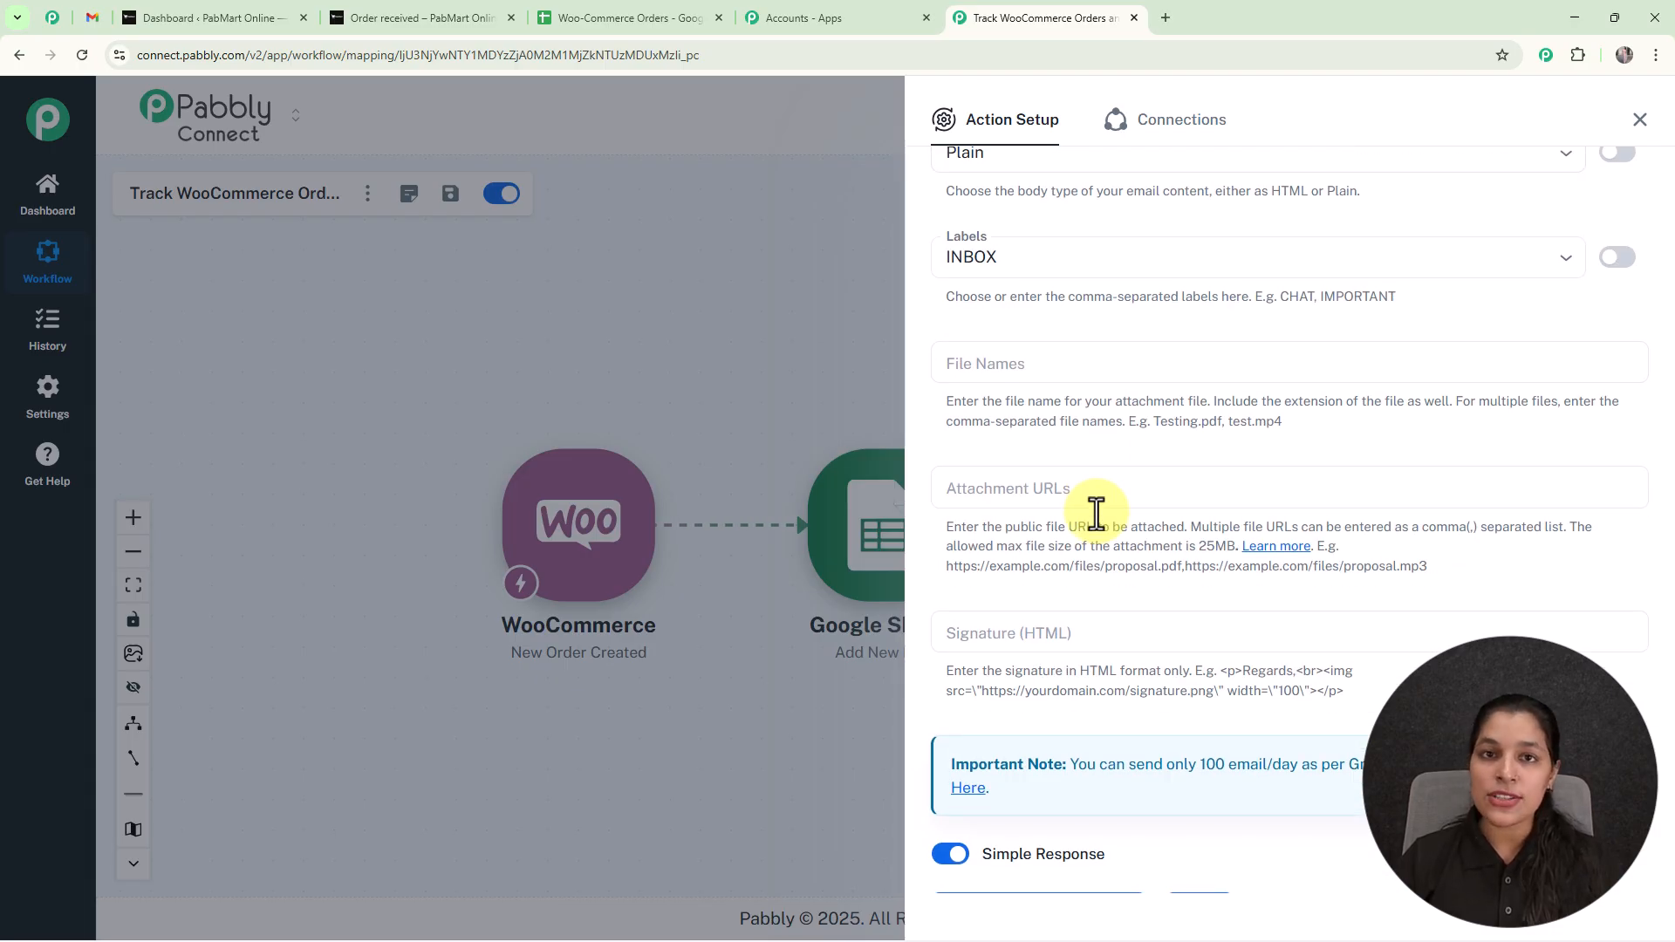
scroll(1097, 513, down, 1)
click(1052, 805)
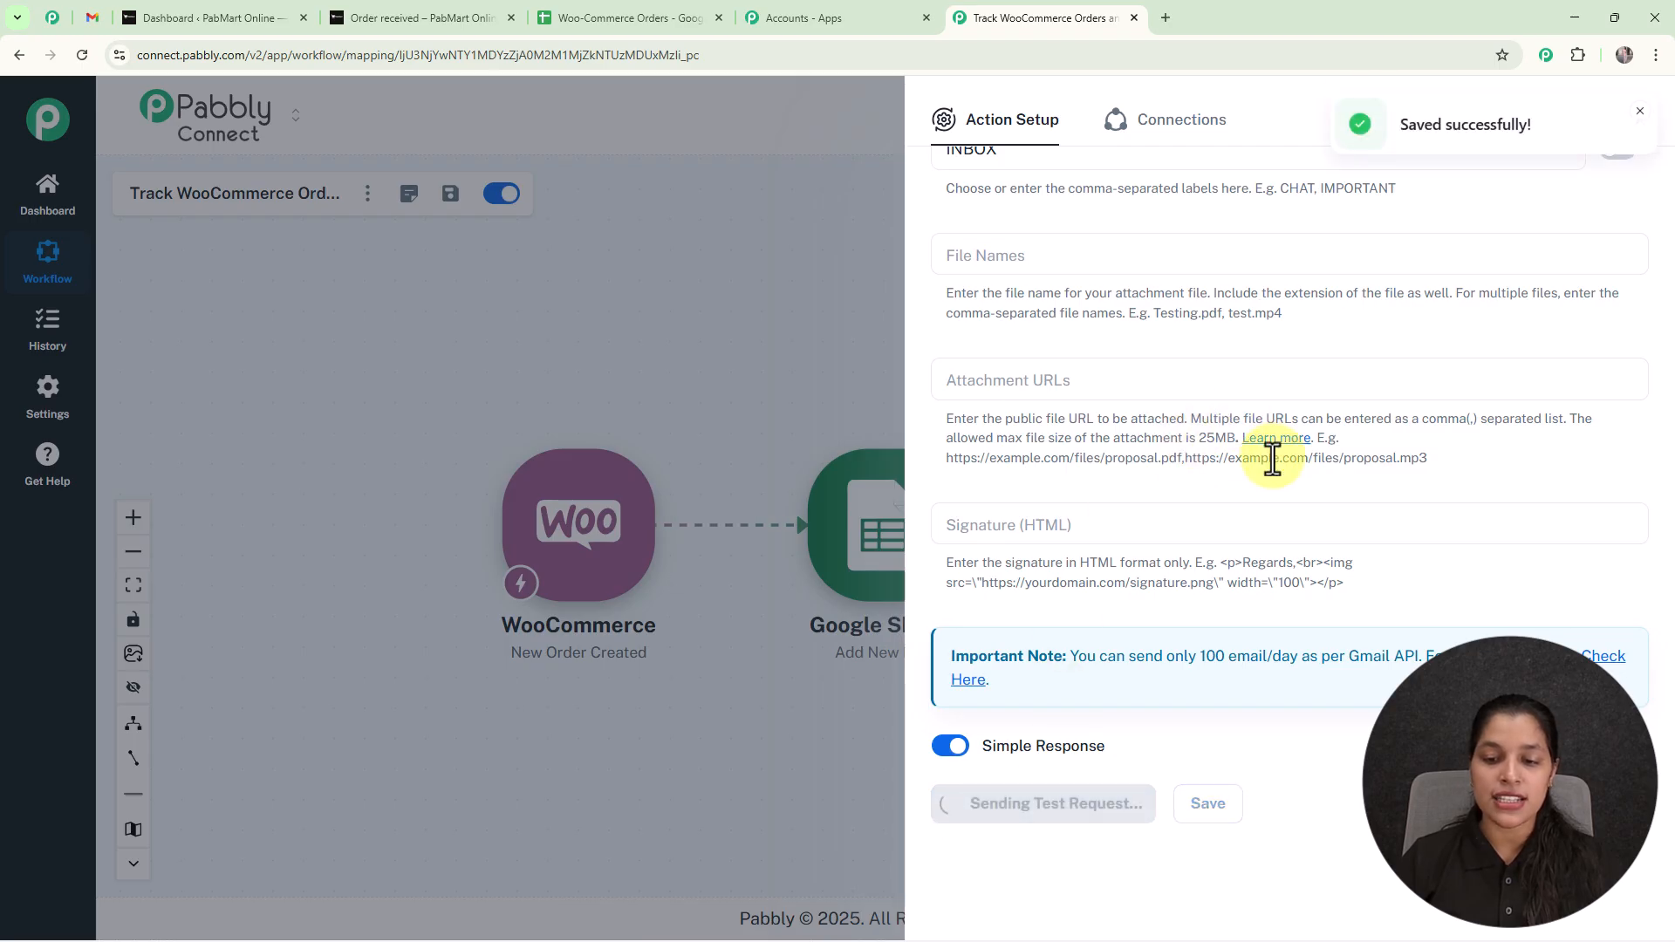
scroll(1279, 505, down, 6)
scroll(1311, 473, up, 10)
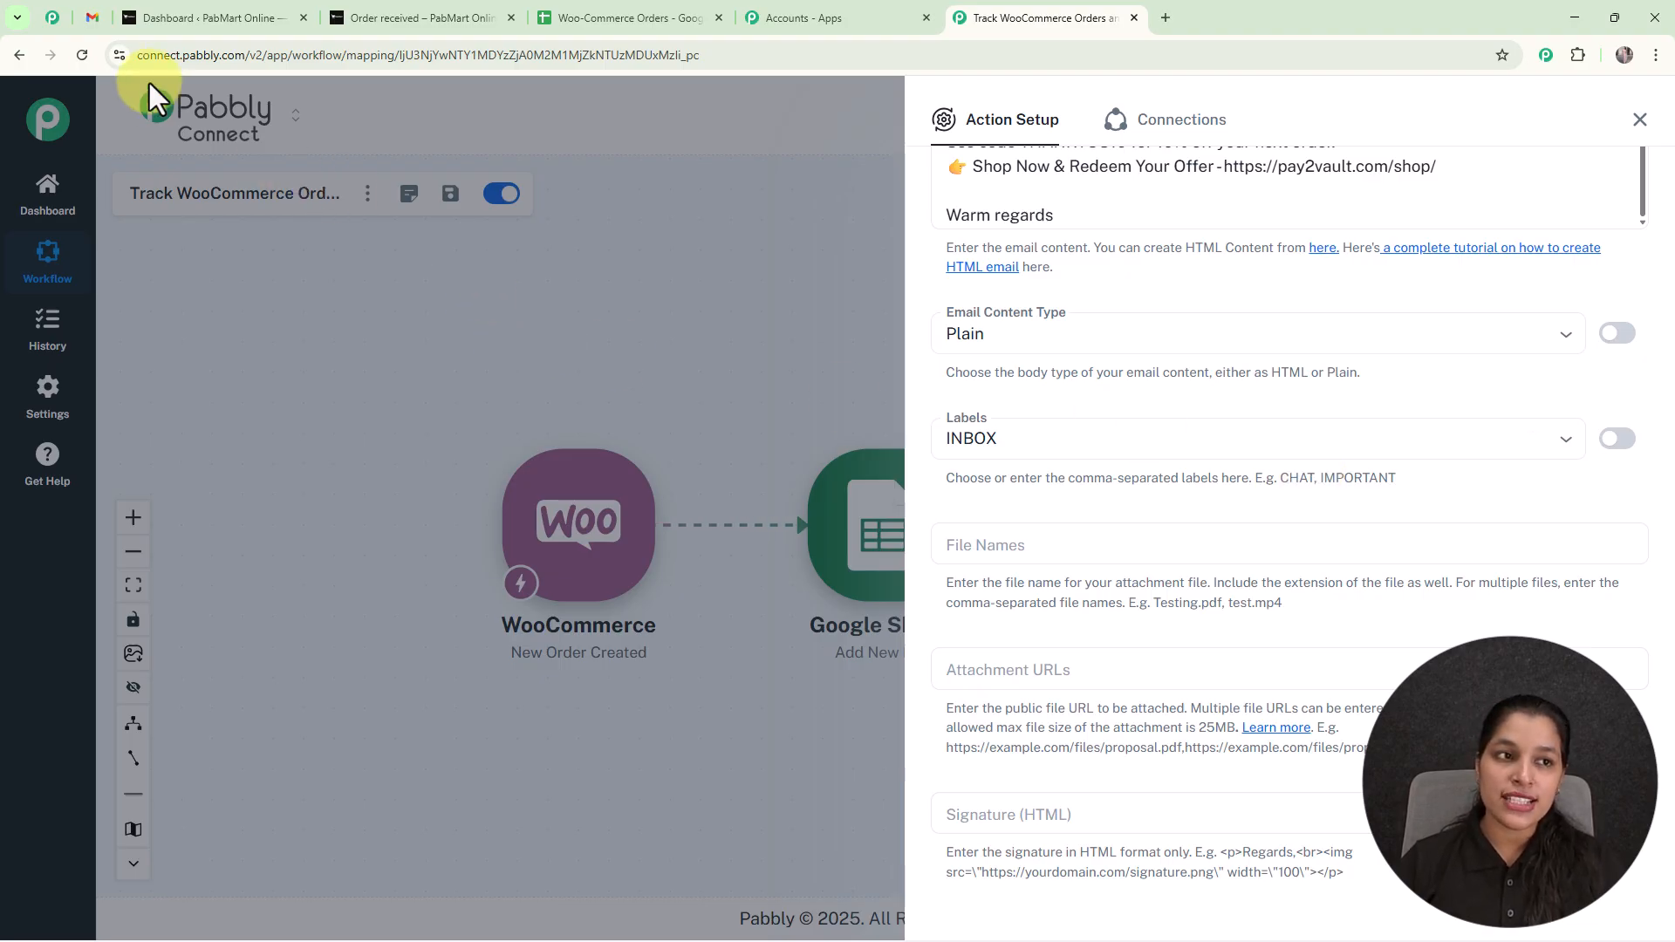
Switch to Gmail, check the received "Thank You for Your Purchase!" email, and return to Pabbly Connect to close the Gmail action setup.
click(91, 21)
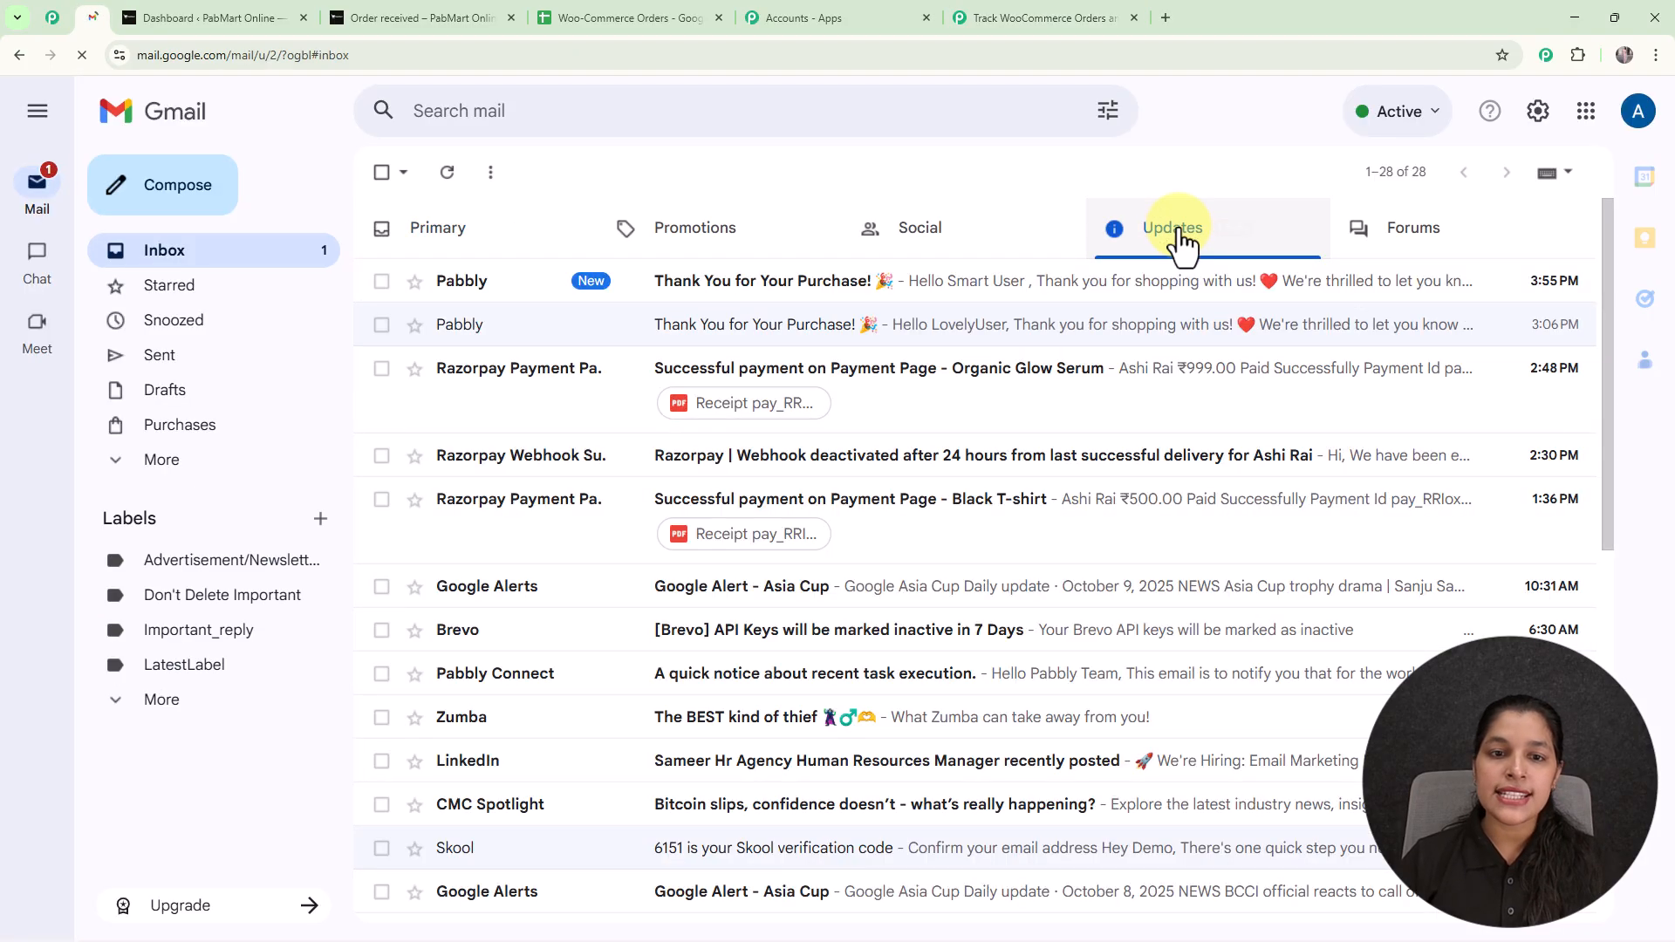
click(867, 301)
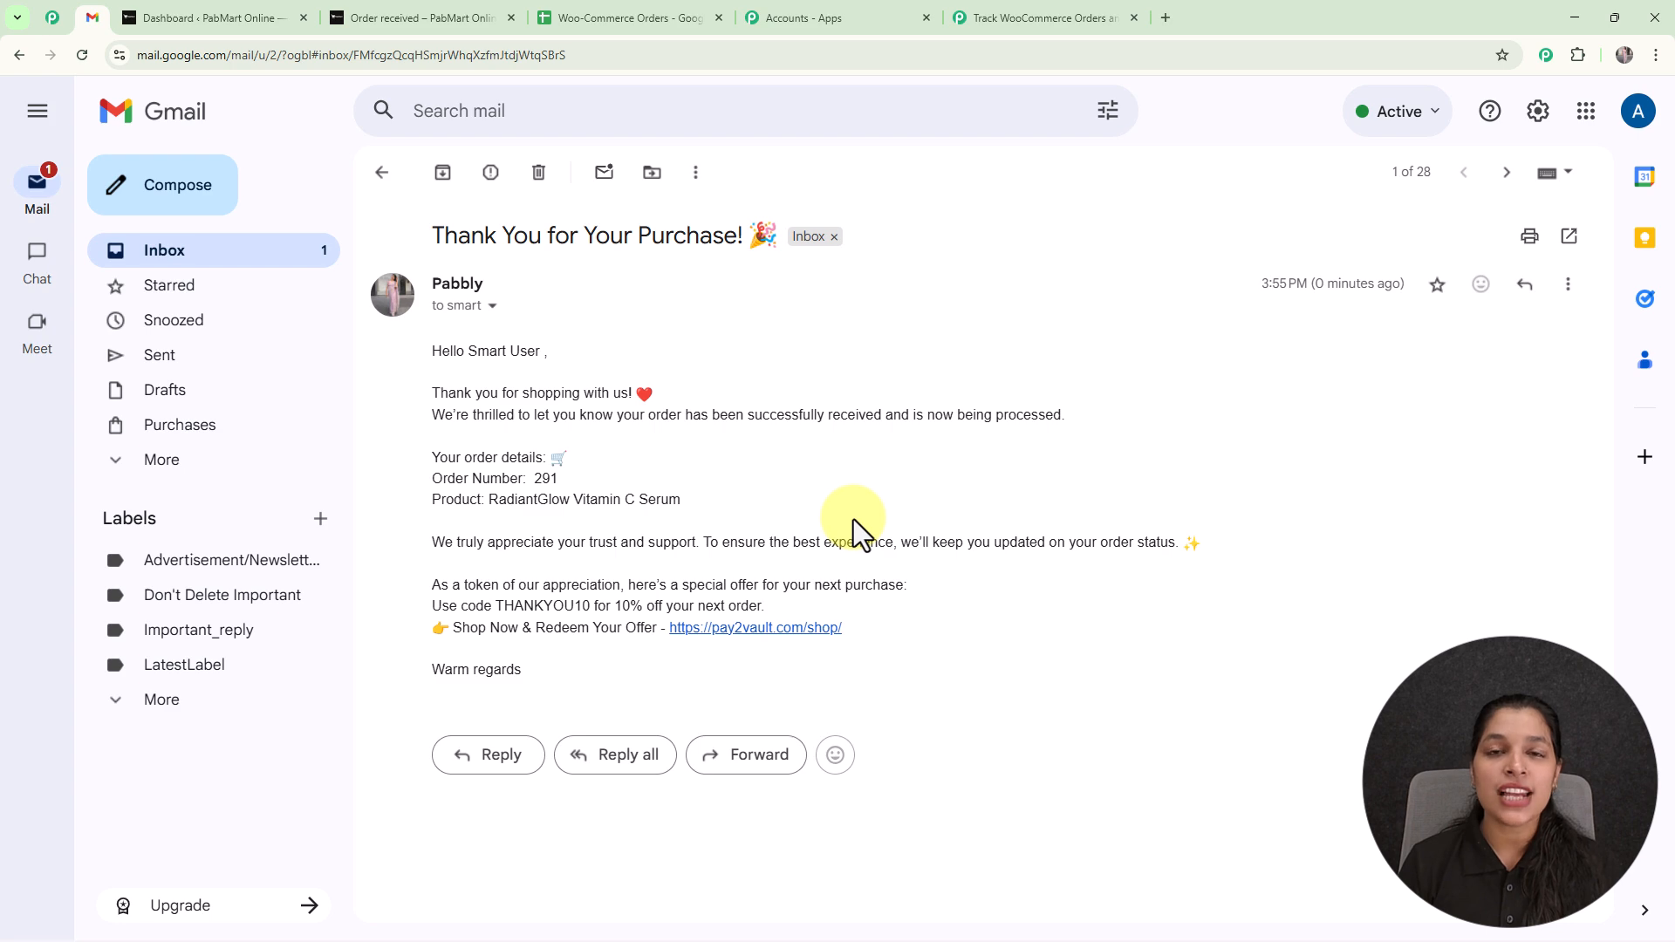
click(1043, 12)
click(1635, 119)
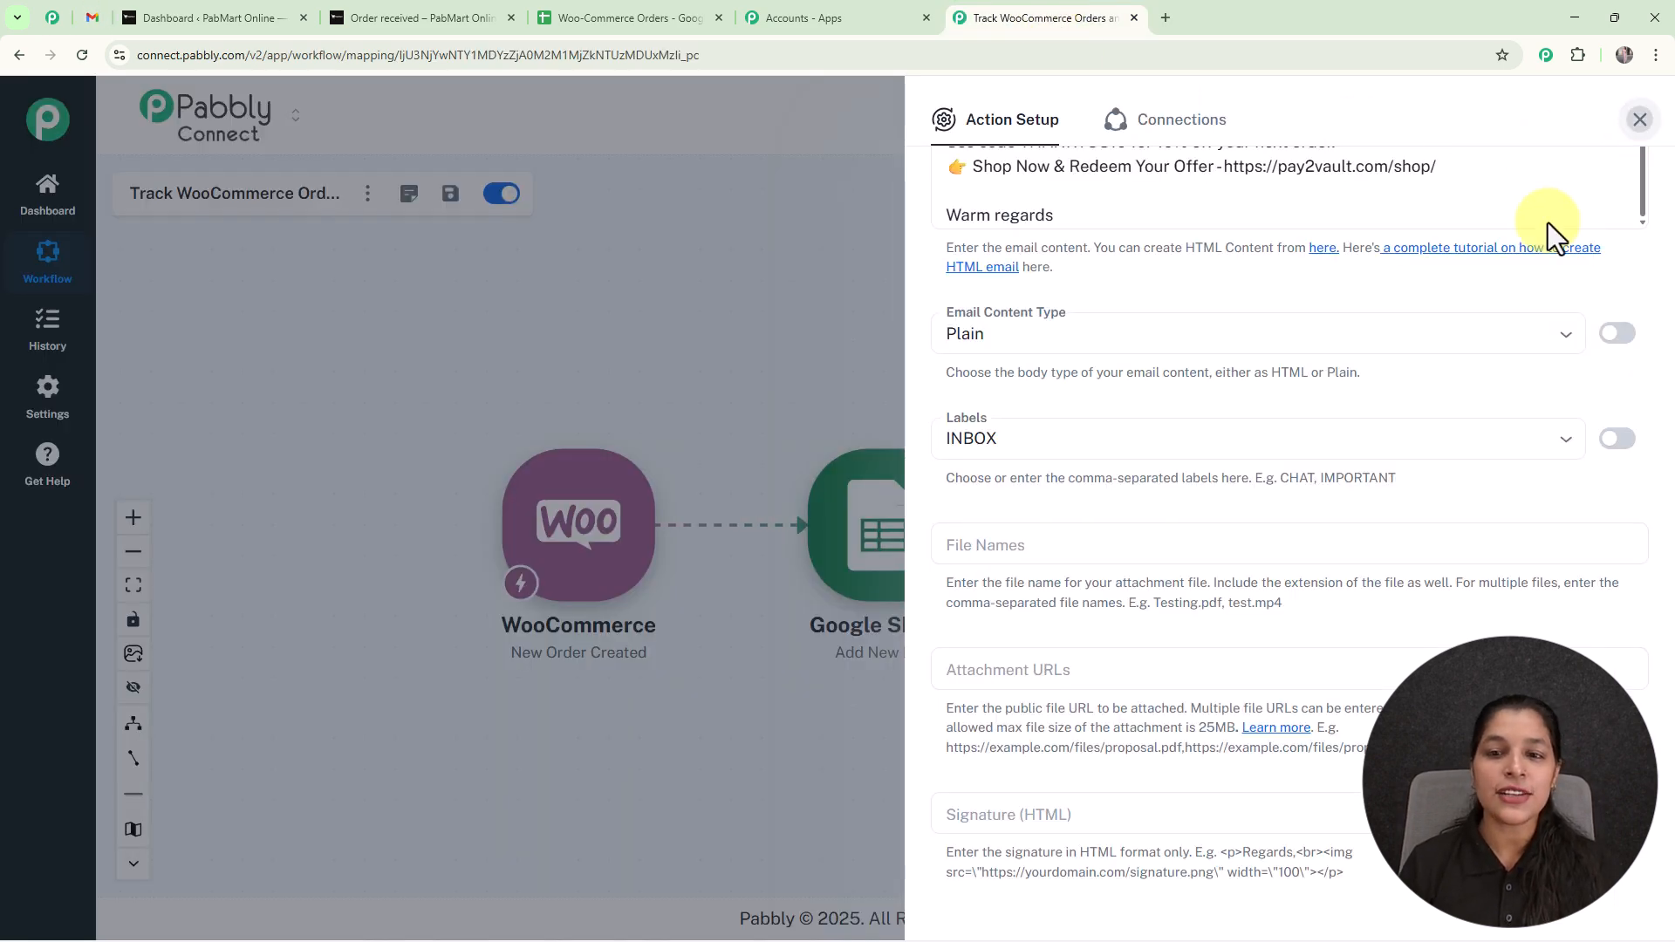